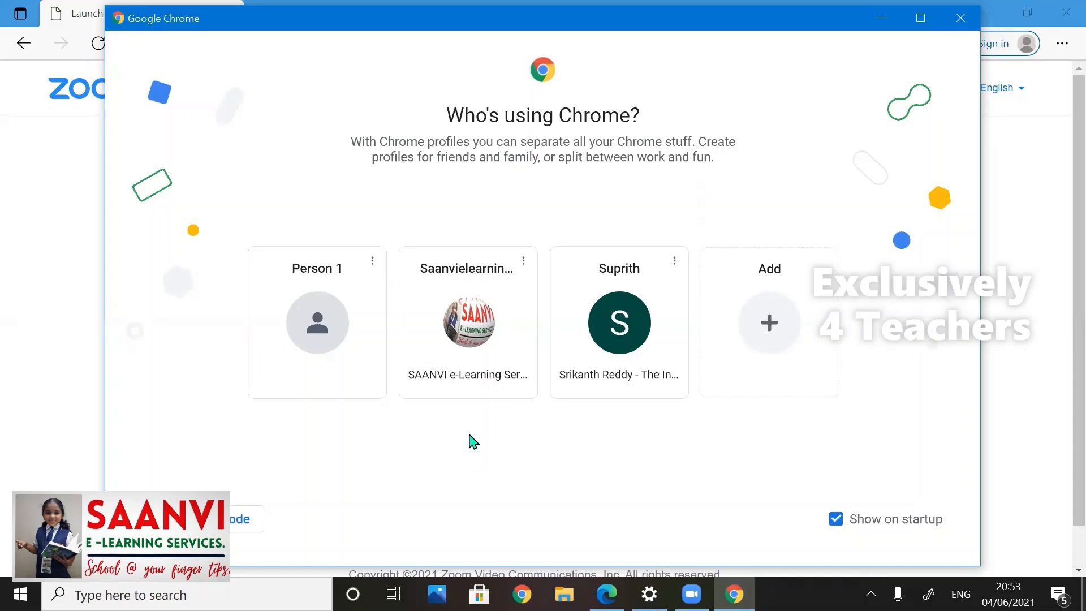
Step: Open the SAANVI e-Learning Services browser profile, search for "chrome web store" and go to the store's Extensions page
click(469, 343)
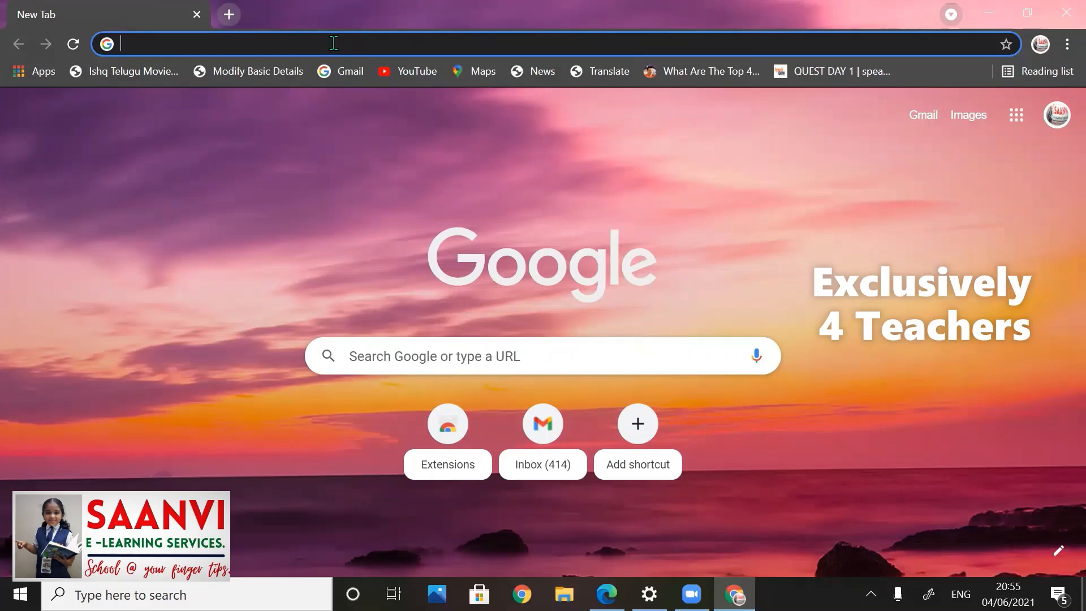
text(cr)
text(h)
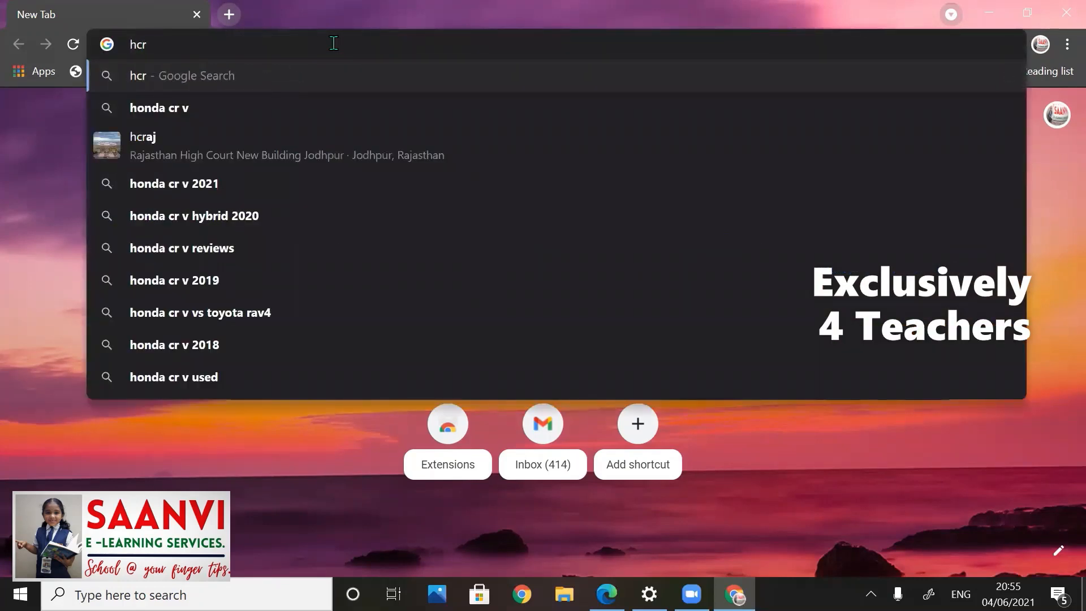
key(BackSpace)
key(Delete)
key(Delete)
text(chrome w)
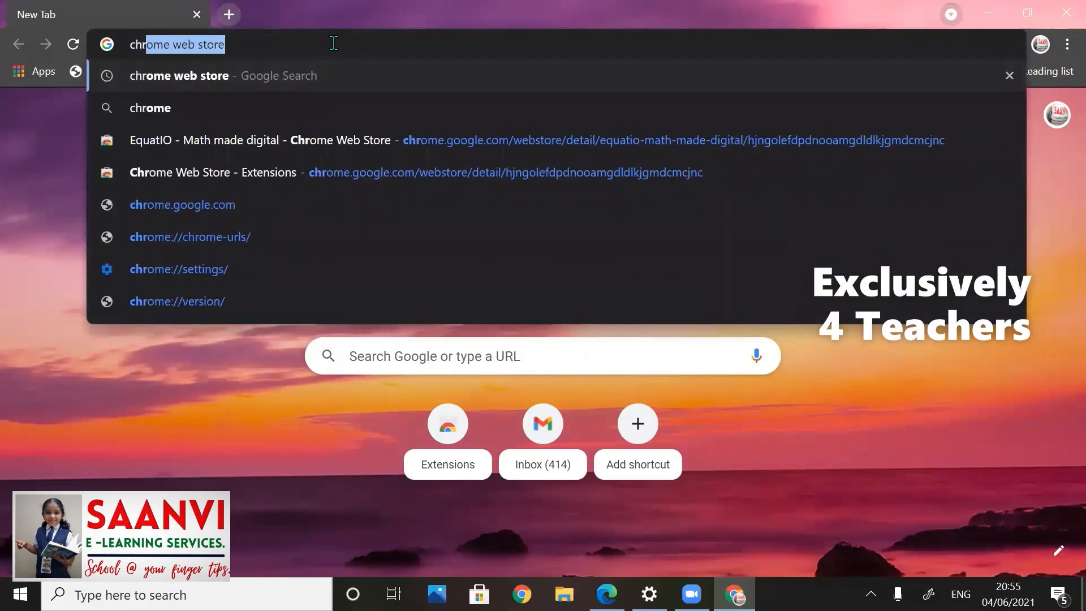
text(eb store)
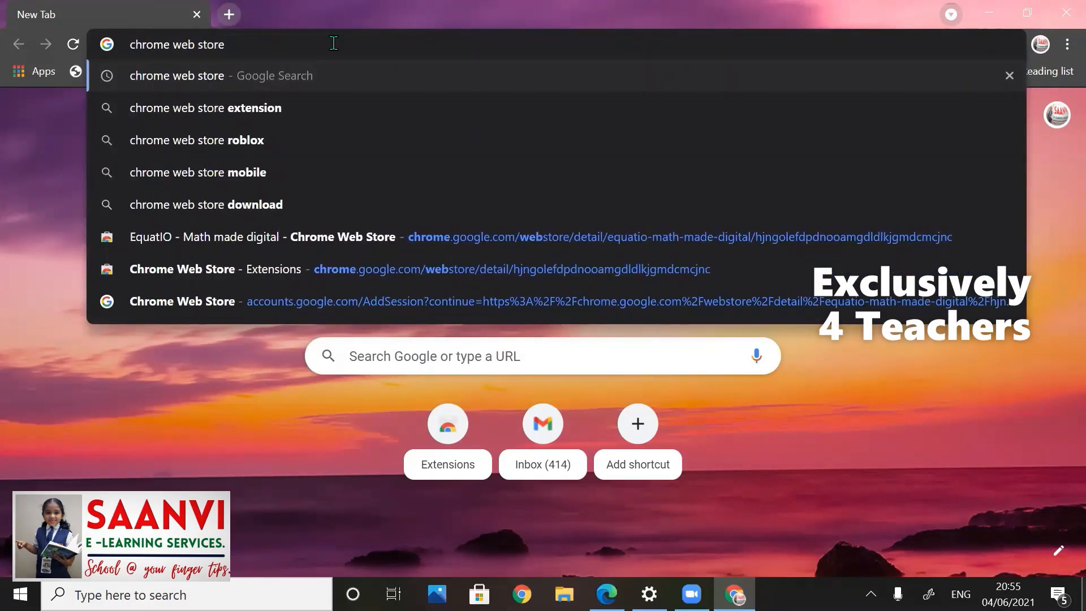
key(Return)
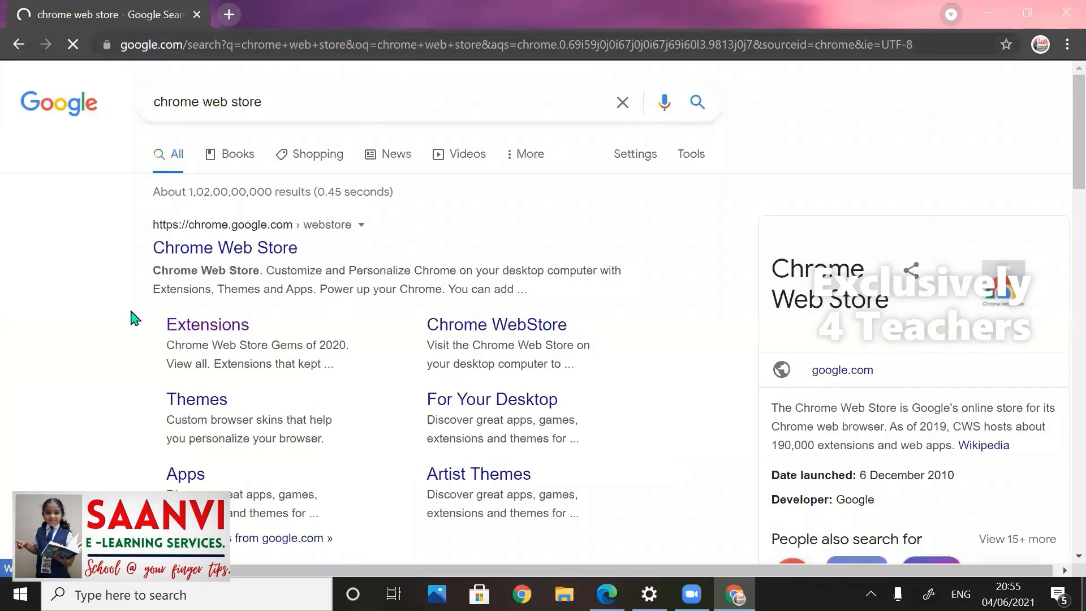
click(215, 331)
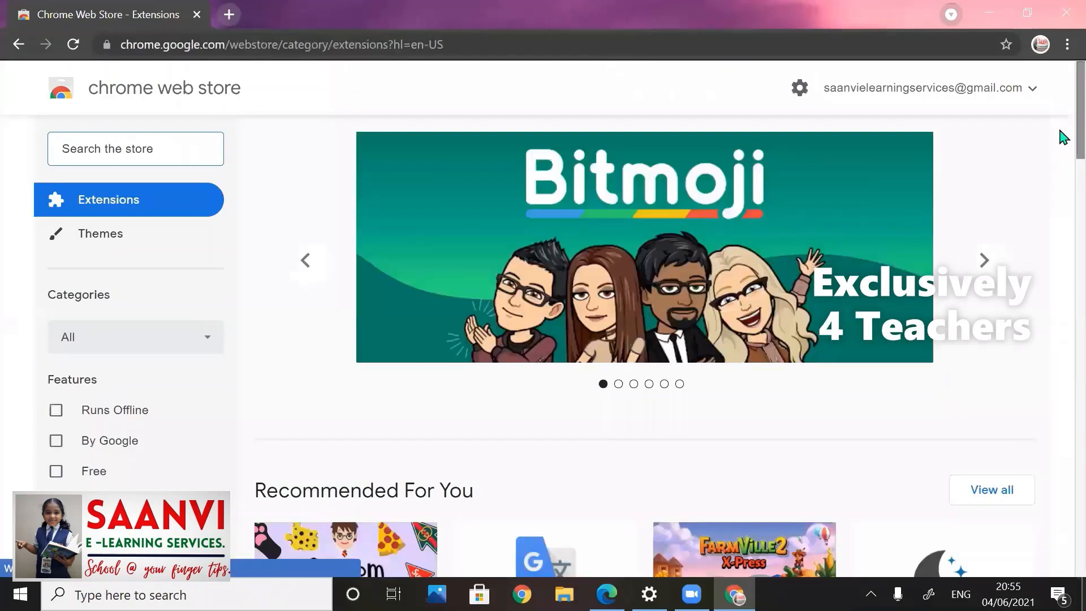
Step: Find the EquatIO - Math made digital extension in the store and add it to Chrome
scroll(1061, 154, down, 4)
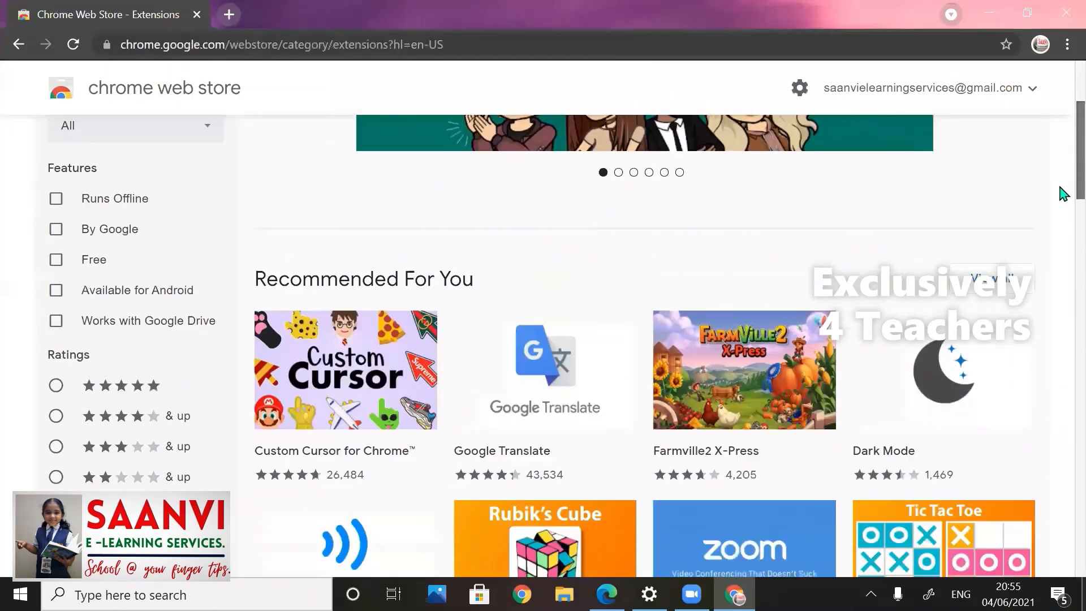
scroll(1063, 218, down, 10)
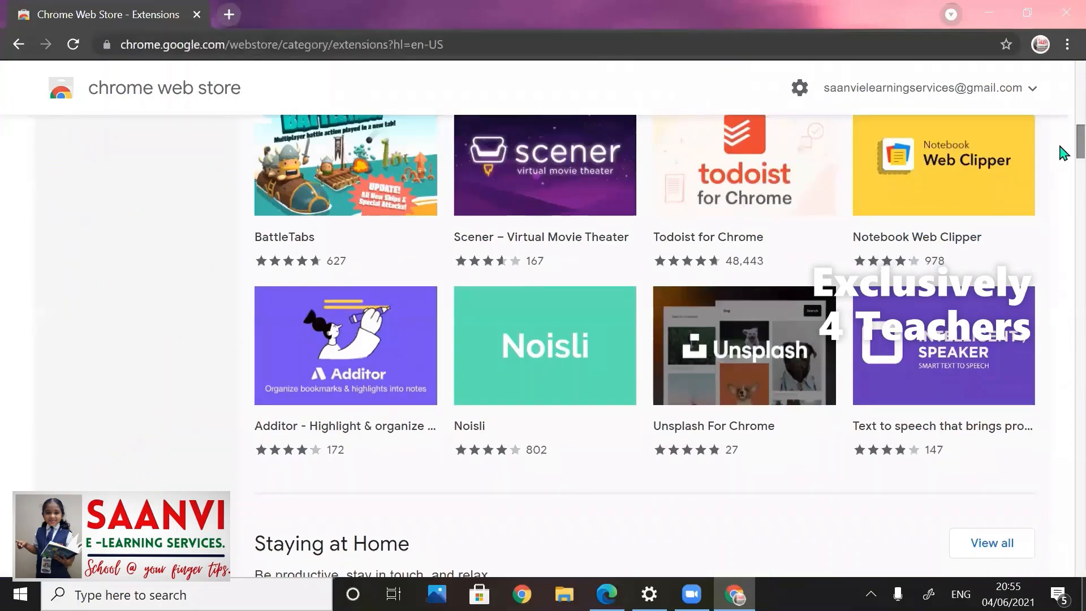
scroll(1062, 181, down, 13)
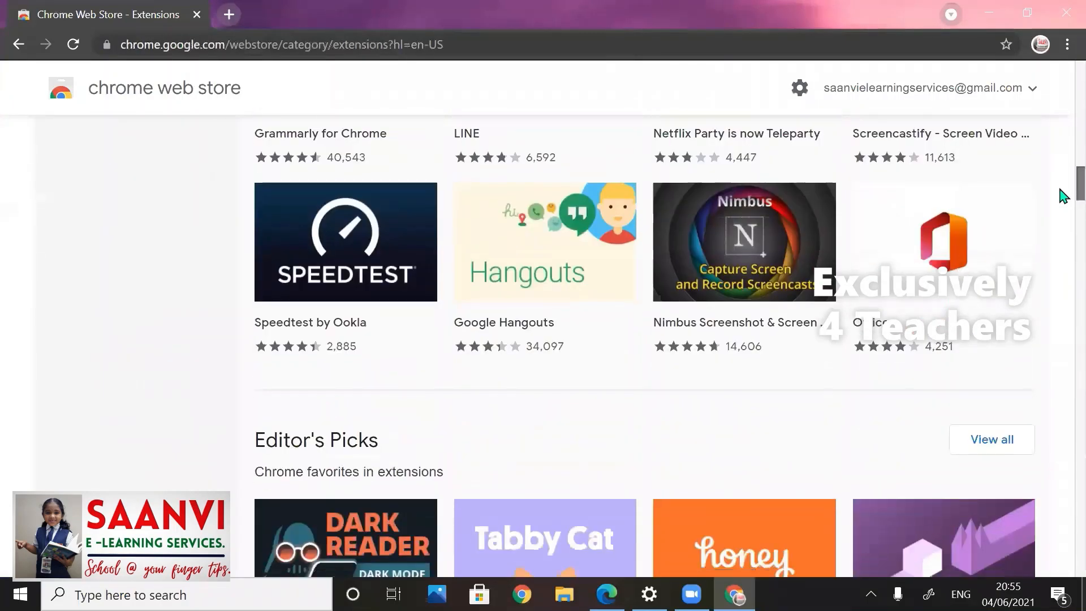
scroll(1064, 215, down, 15)
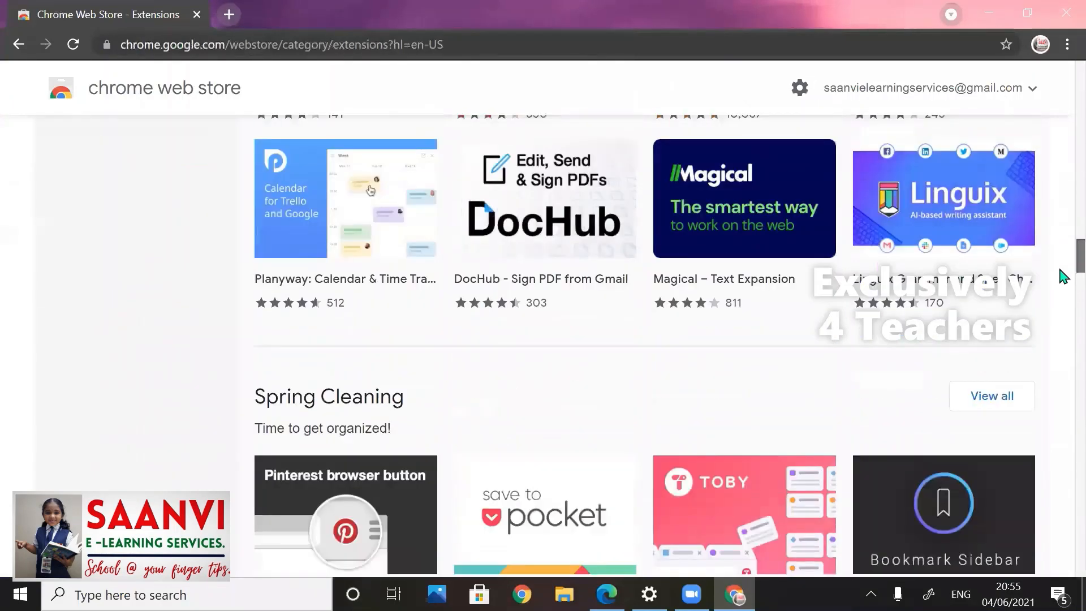
scroll(1063, 281, down, 12)
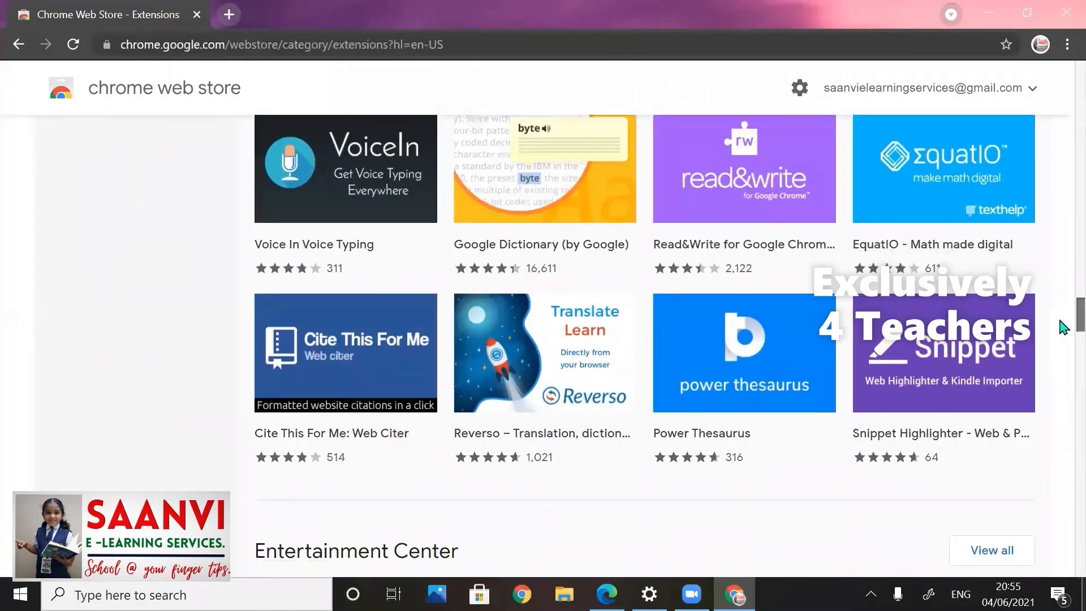
drag(1059, 320, 1059, 321)
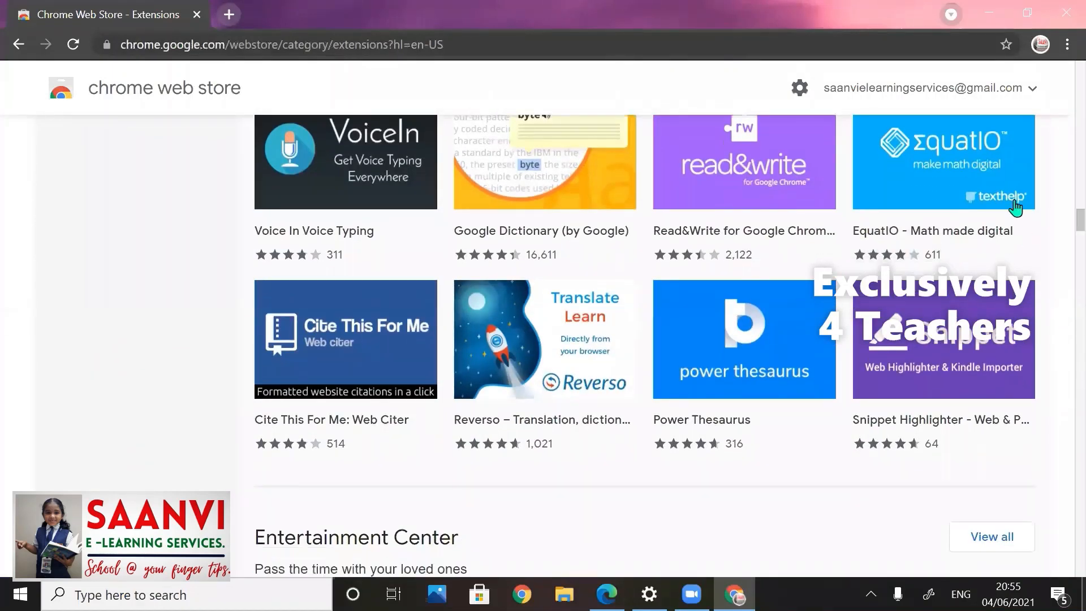
click(939, 180)
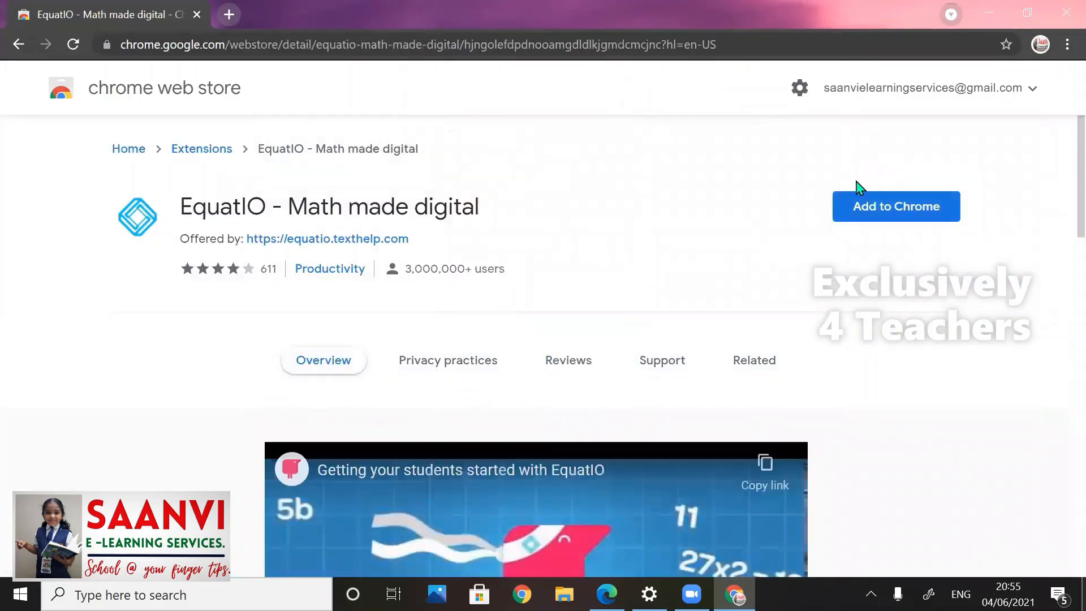
click(873, 209)
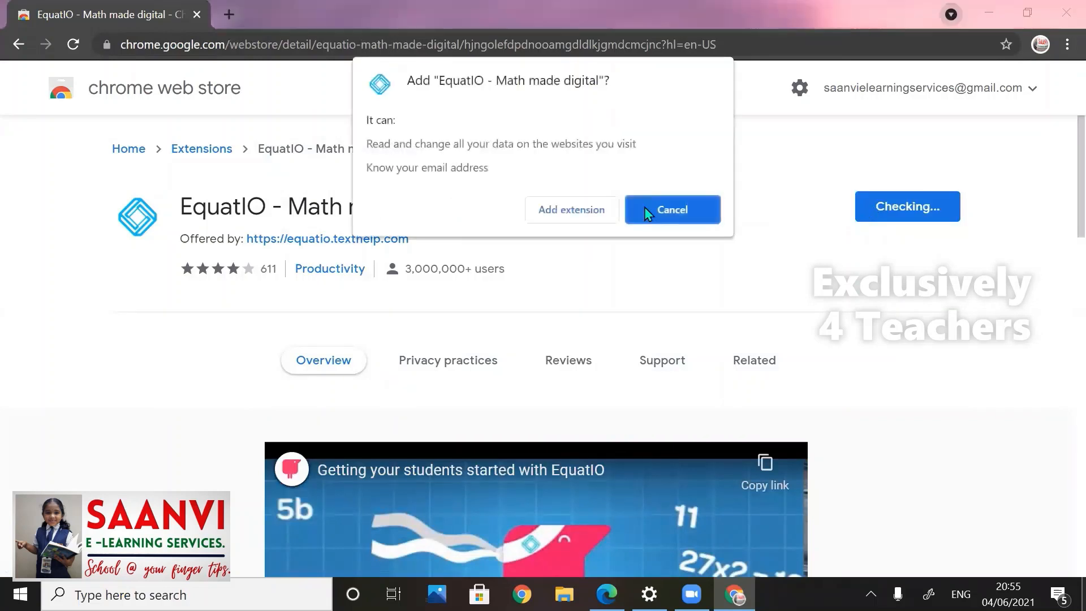
click(534, 214)
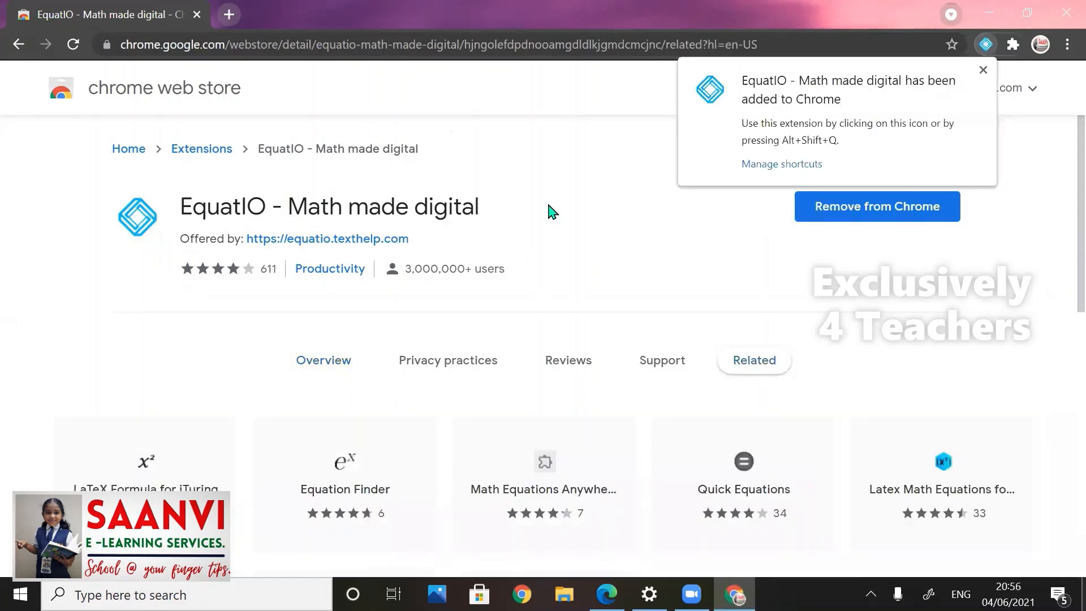
click(983, 45)
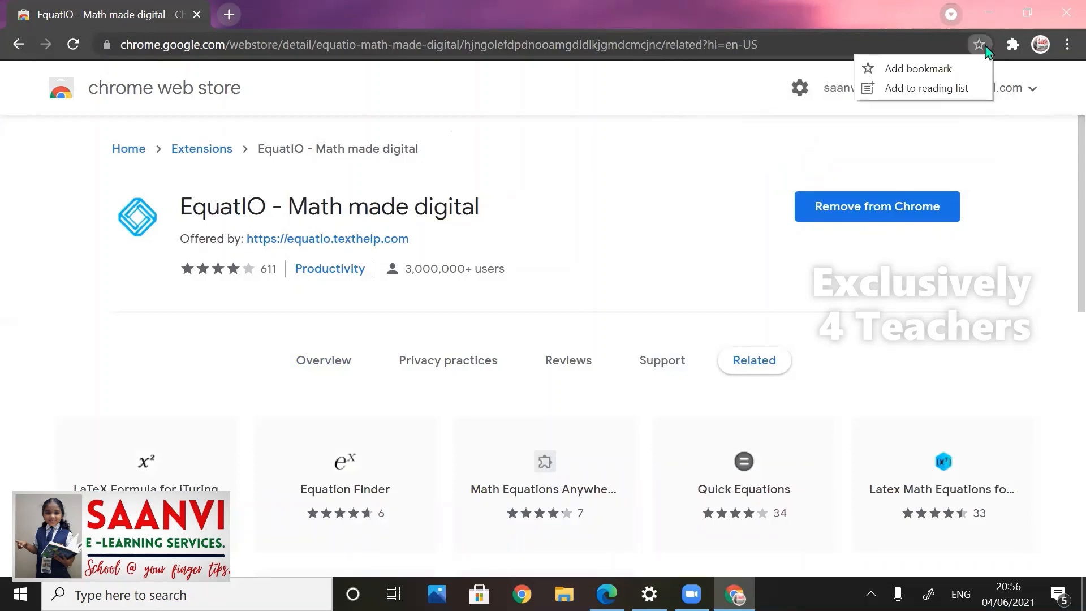
click(324, 123)
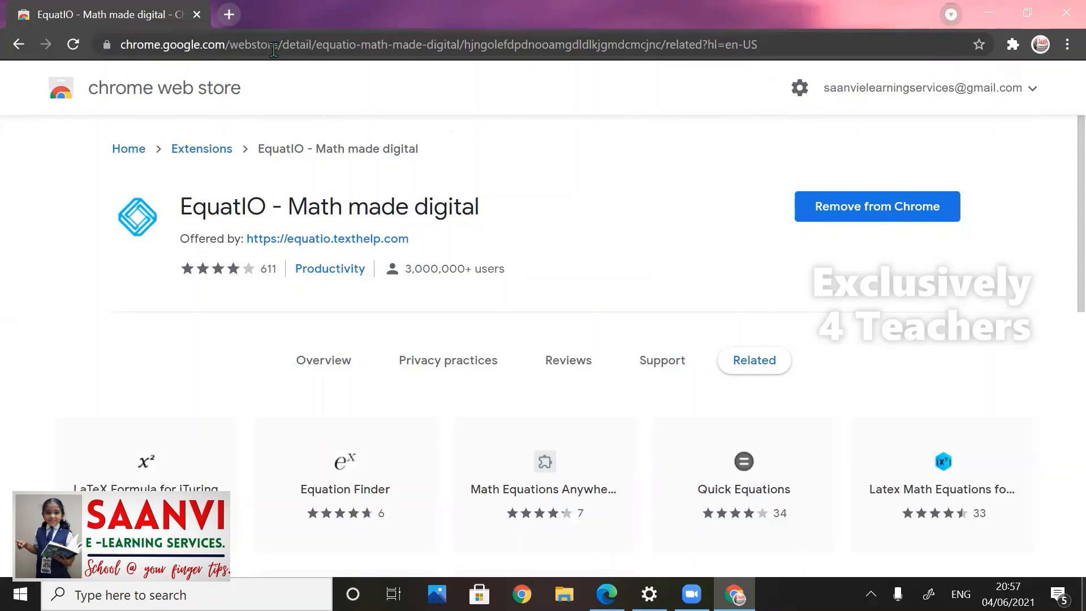
click(235, 14)
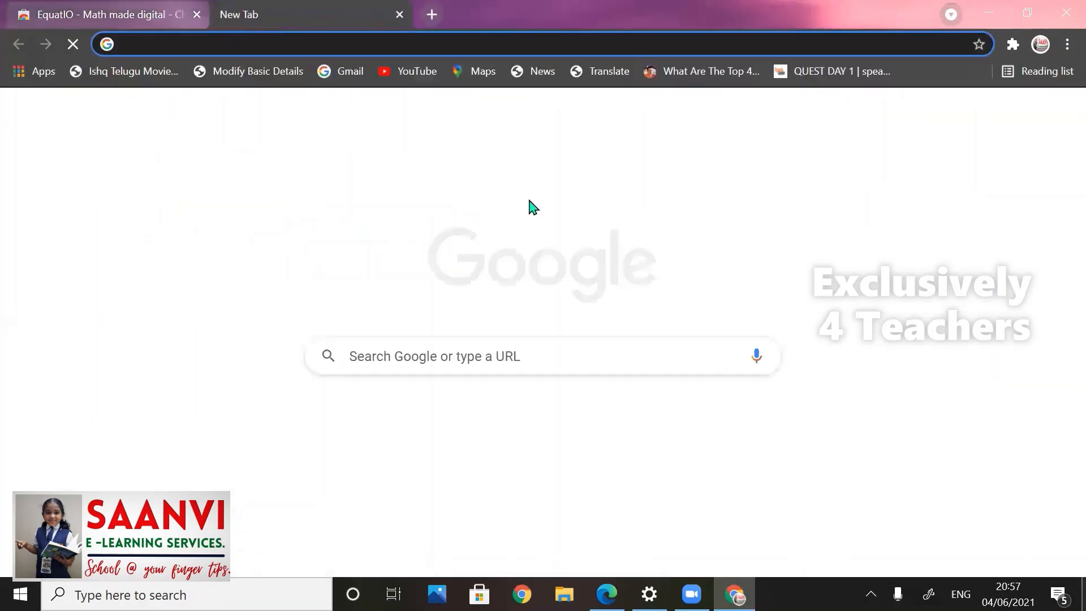
text(www.gmail.com)
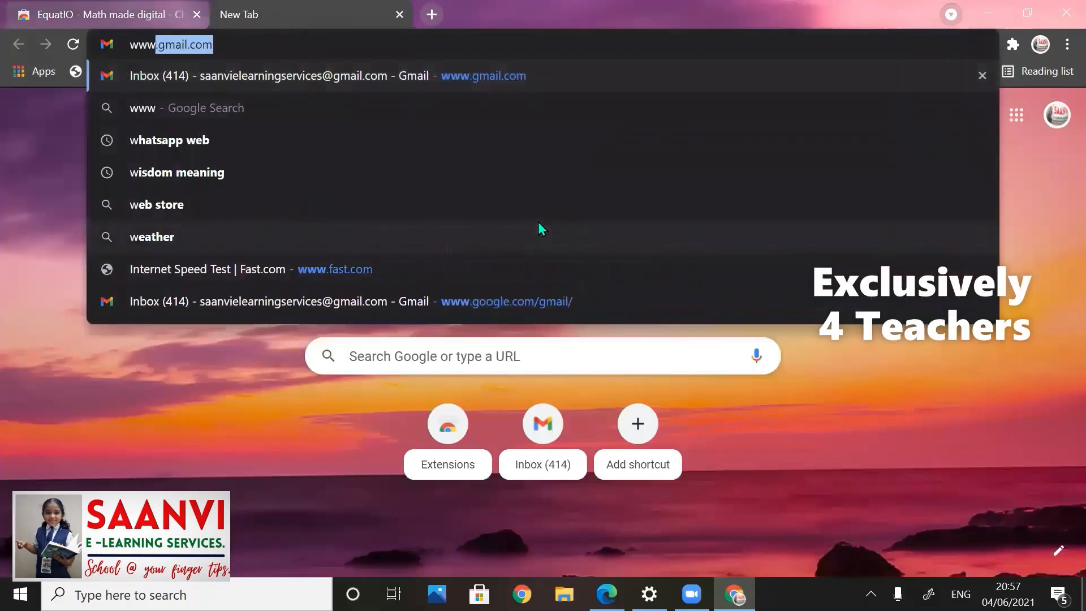
key(Return)
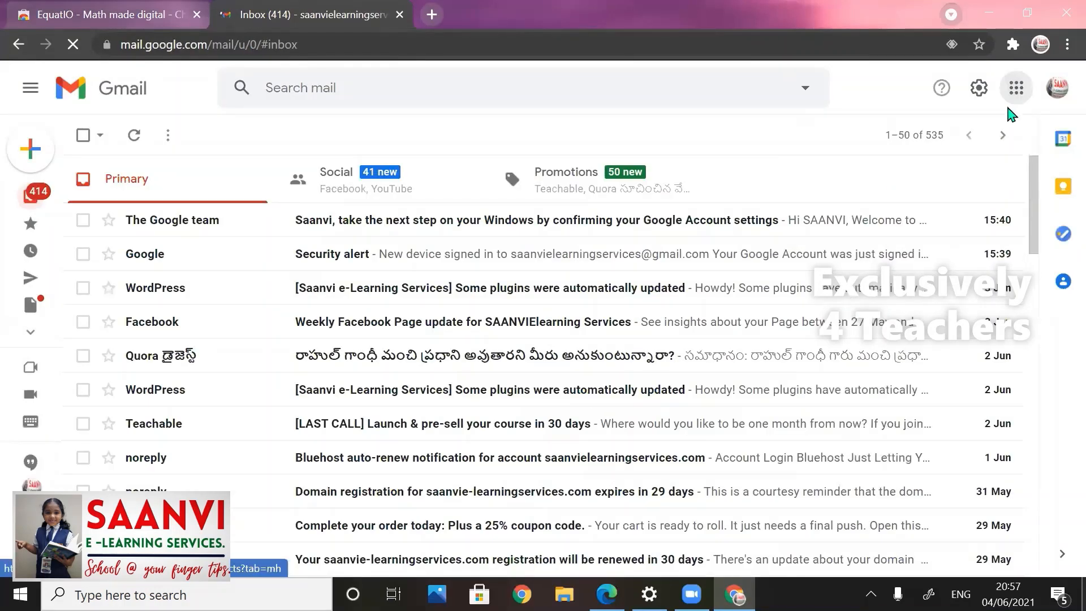
Step: Go from Gmail to Google Drive and create a new blank Google Forms form there
click(1016, 91)
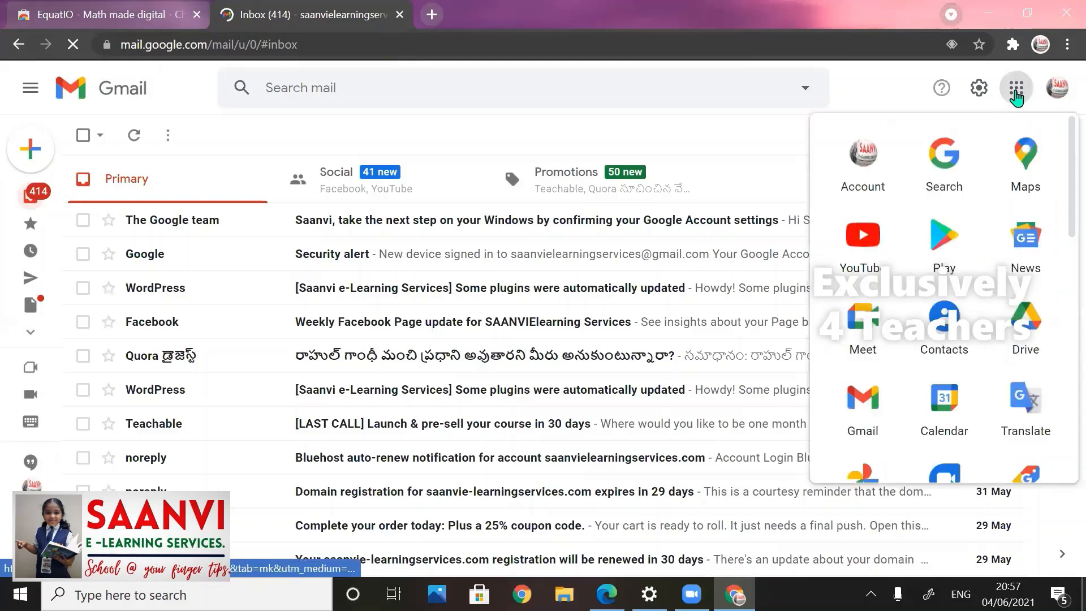
click(1021, 341)
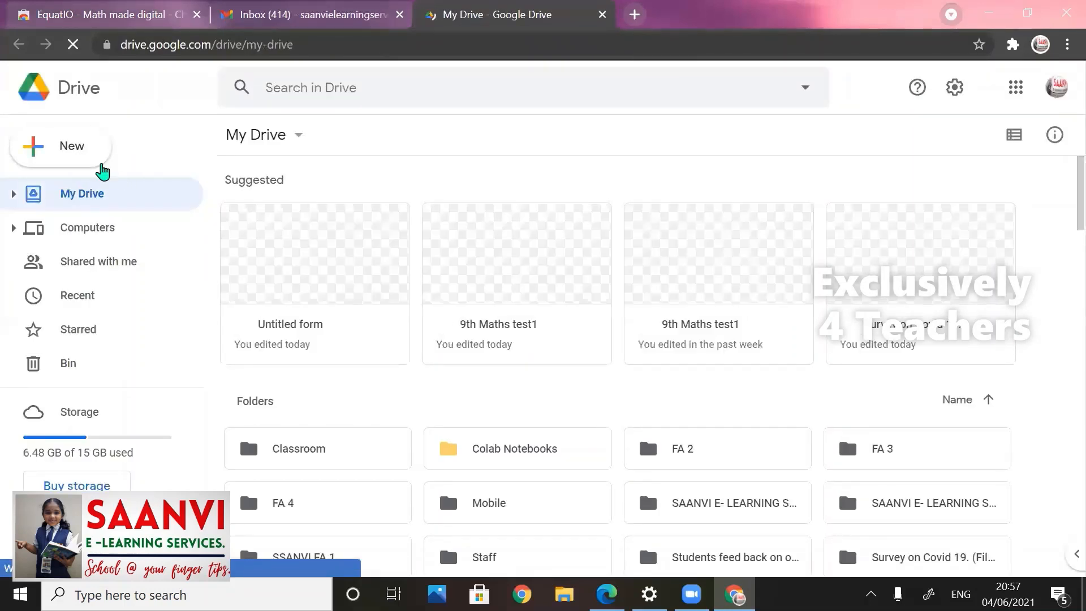
click(70, 151)
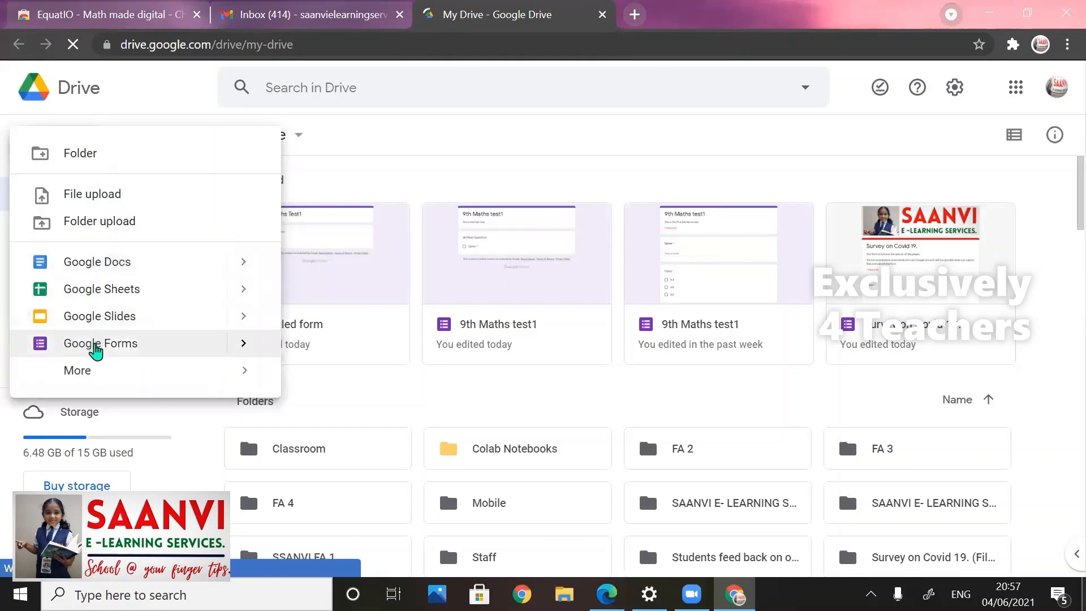
click(96, 345)
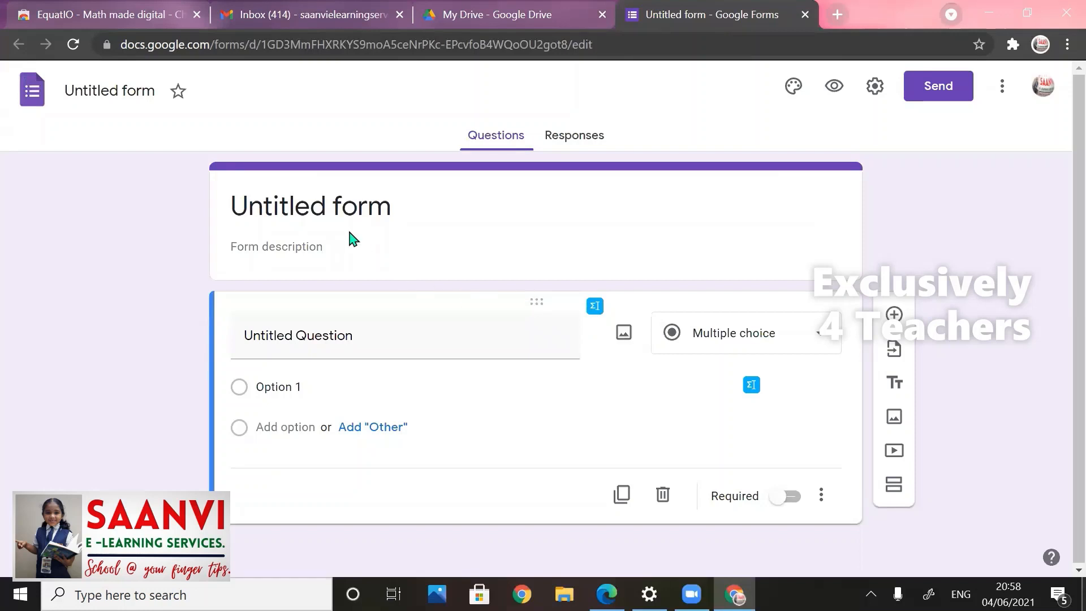
Step: Title the form "9th Mathematics FA1" and apply the same name to the form file
click(379, 216)
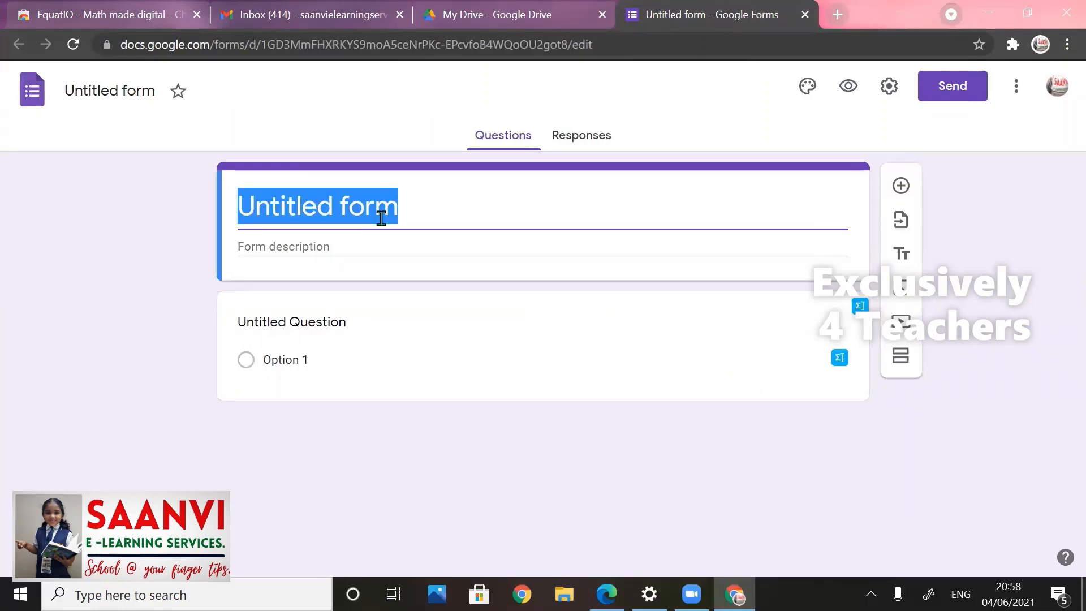
text(9th )
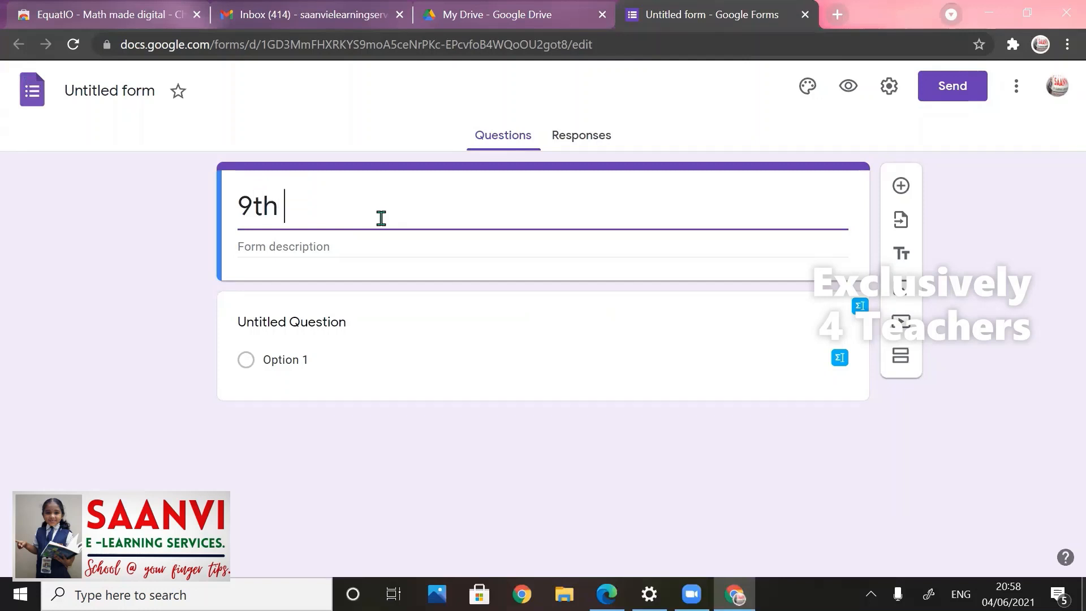
text(Mathemat)
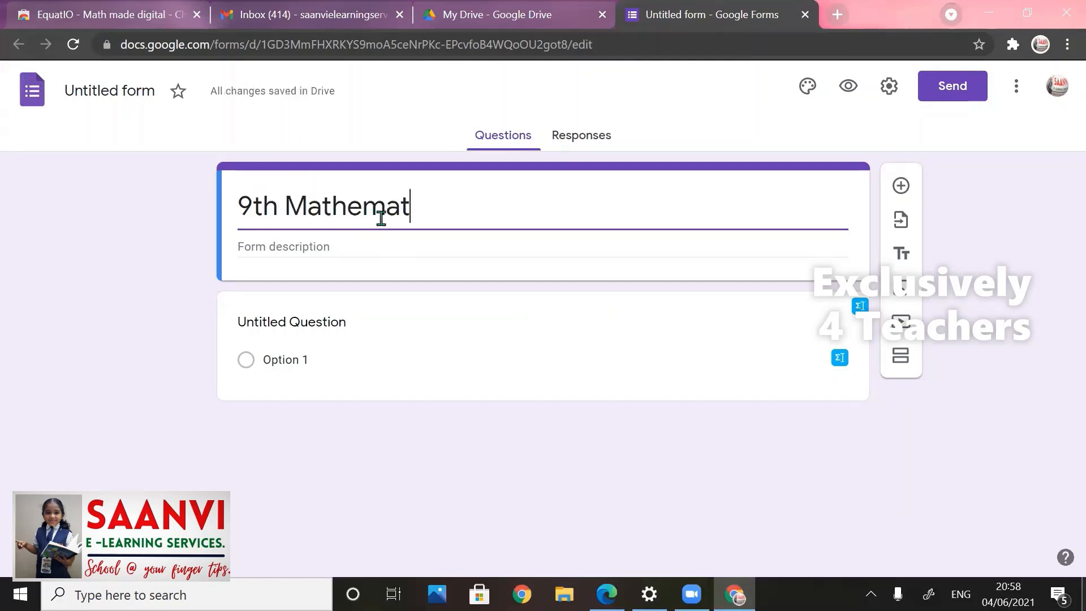
text(ics F)
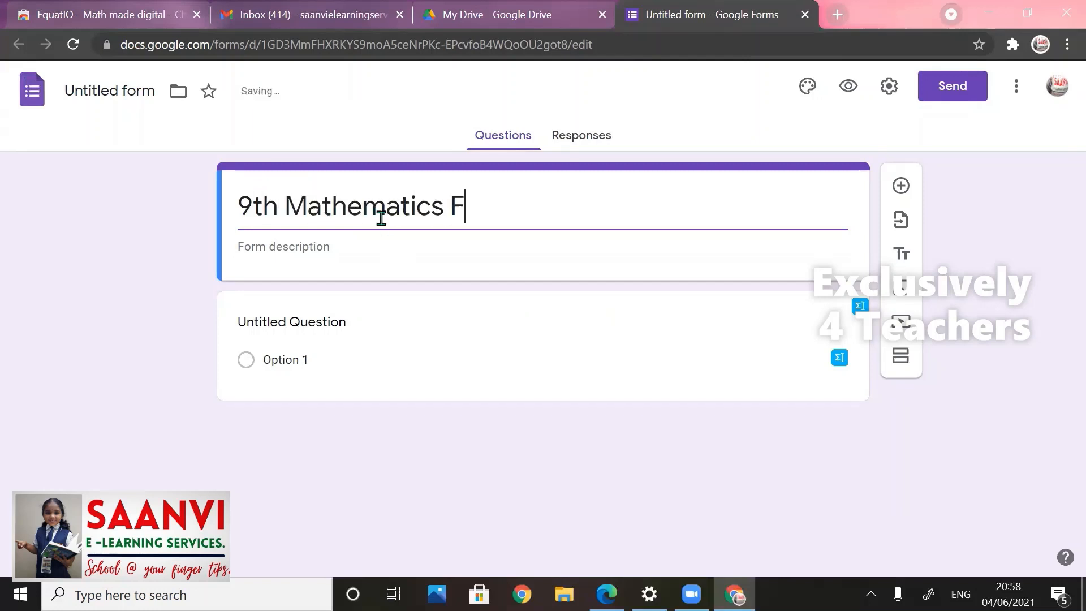
text(A1)
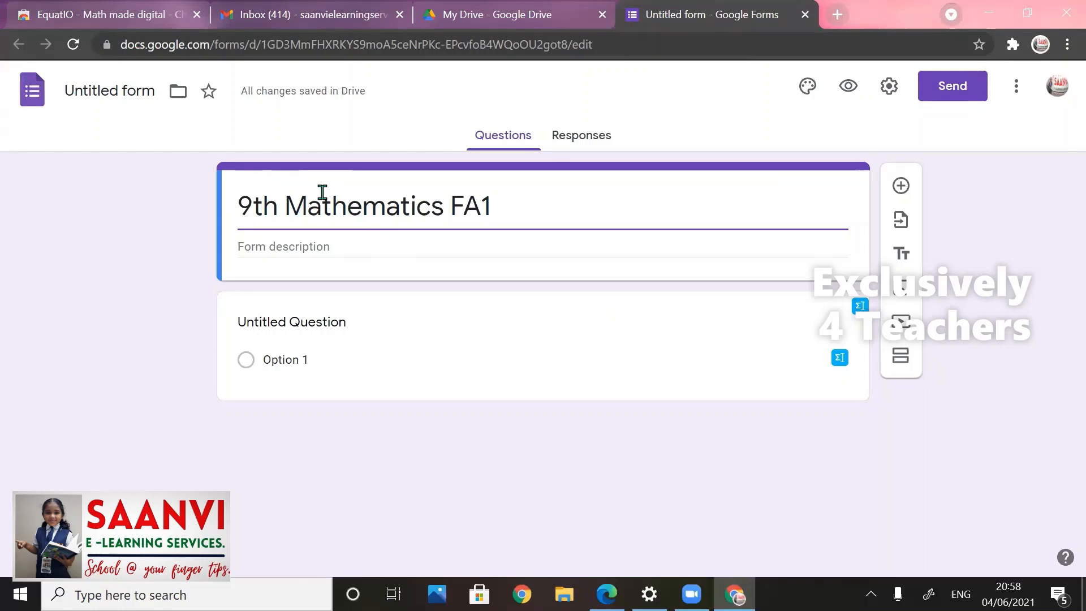
click(121, 92)
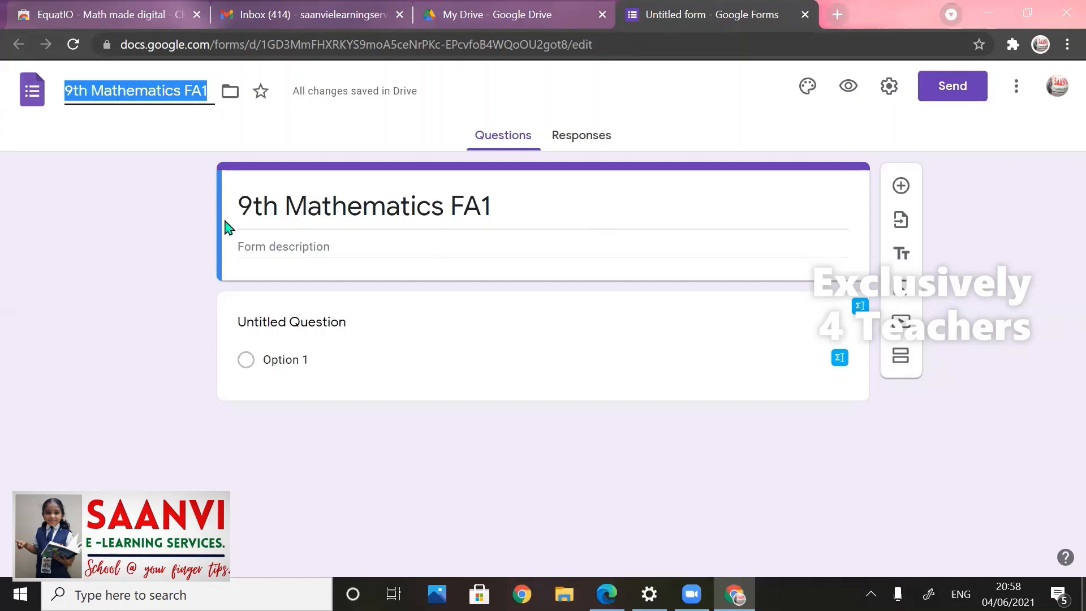
Step: Enter "This is the fist test." as the form description
click(342, 250)
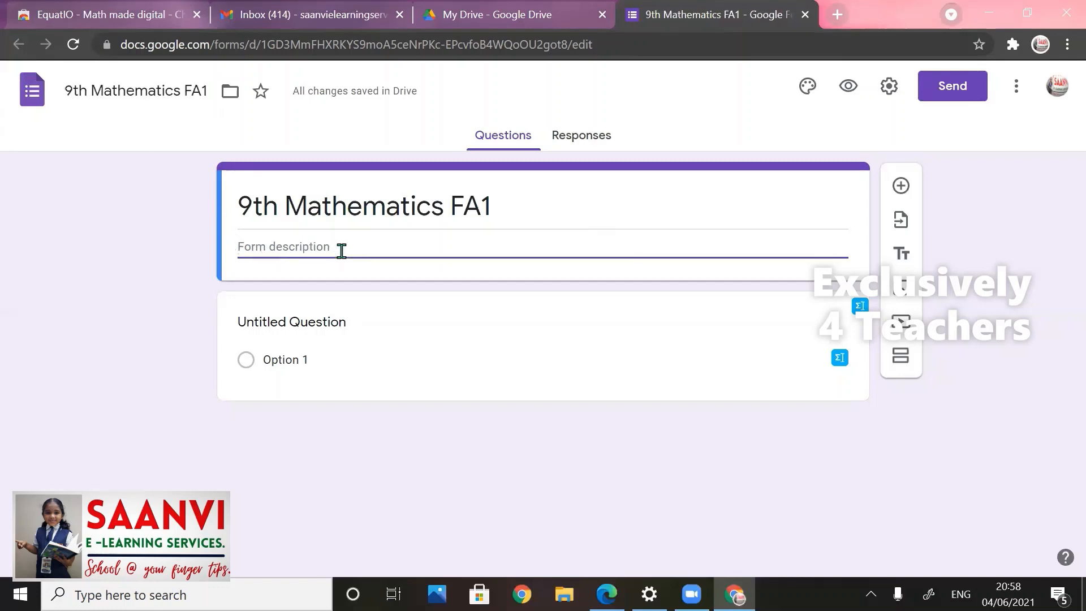
text(This is the fis)
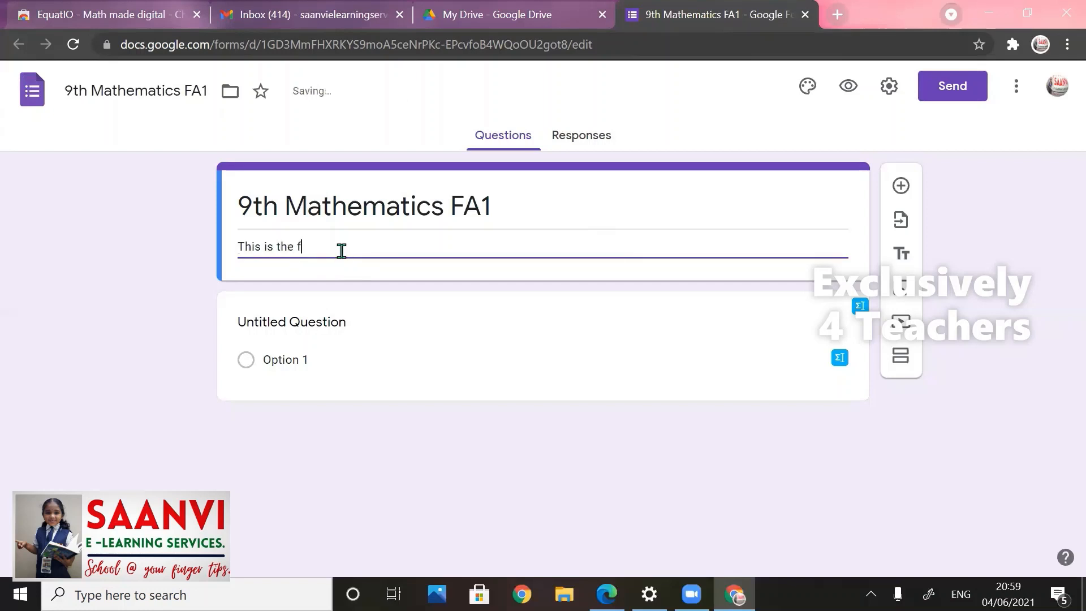
text(t test)
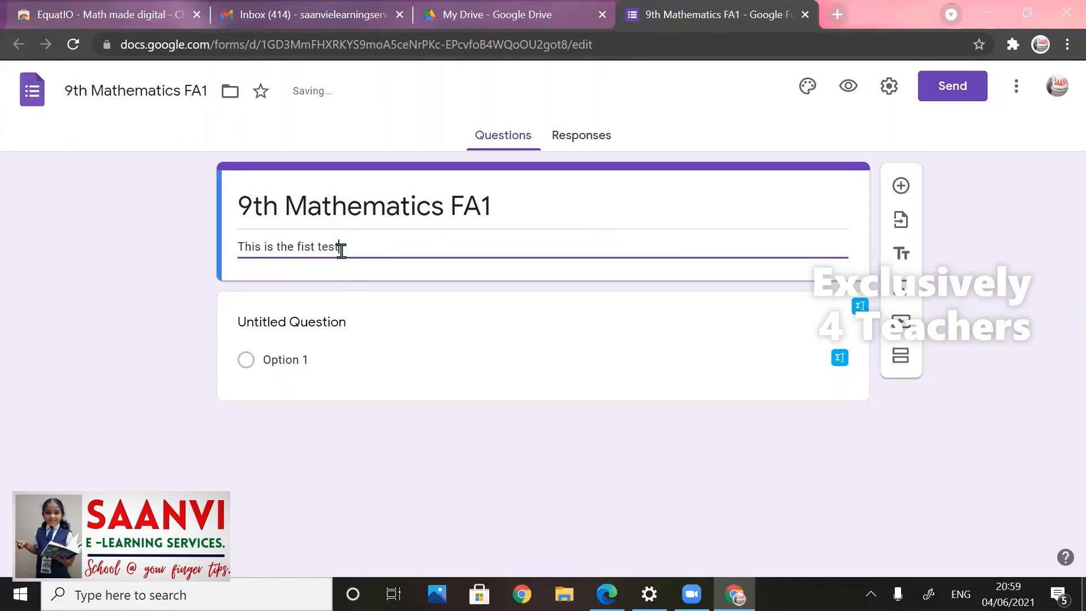
text(.)
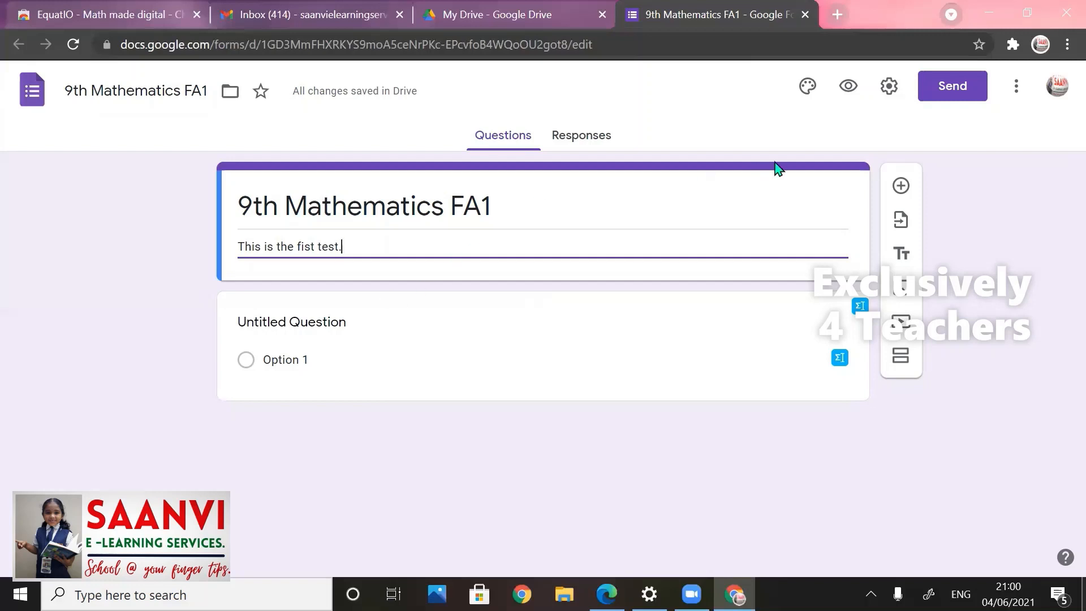
Step: Turn the form into a quiz in its settings, review the quiz options and save the change
click(888, 88)
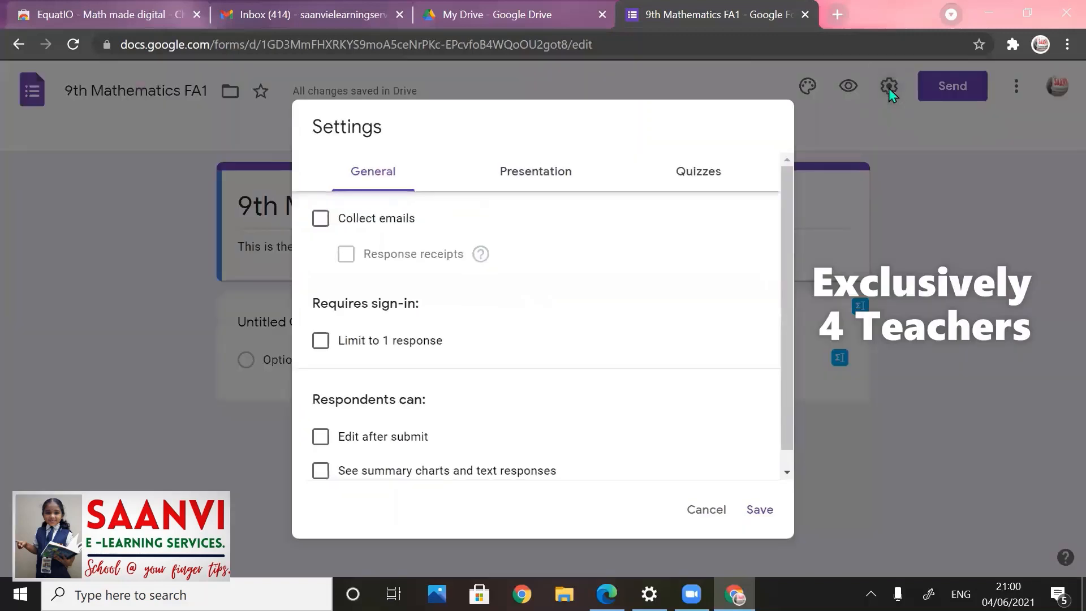
click(697, 180)
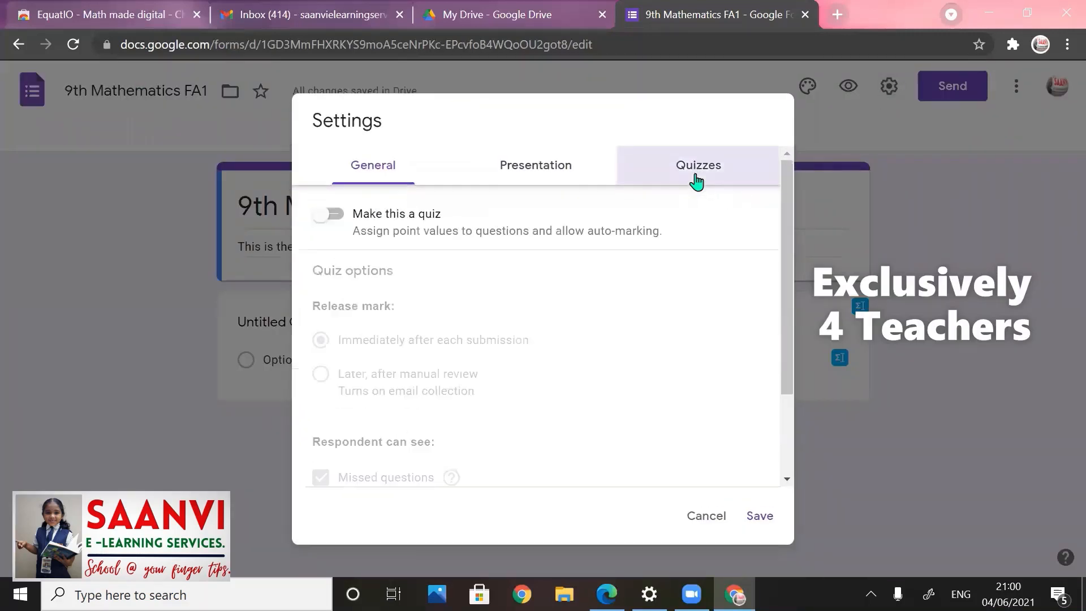
click(333, 216)
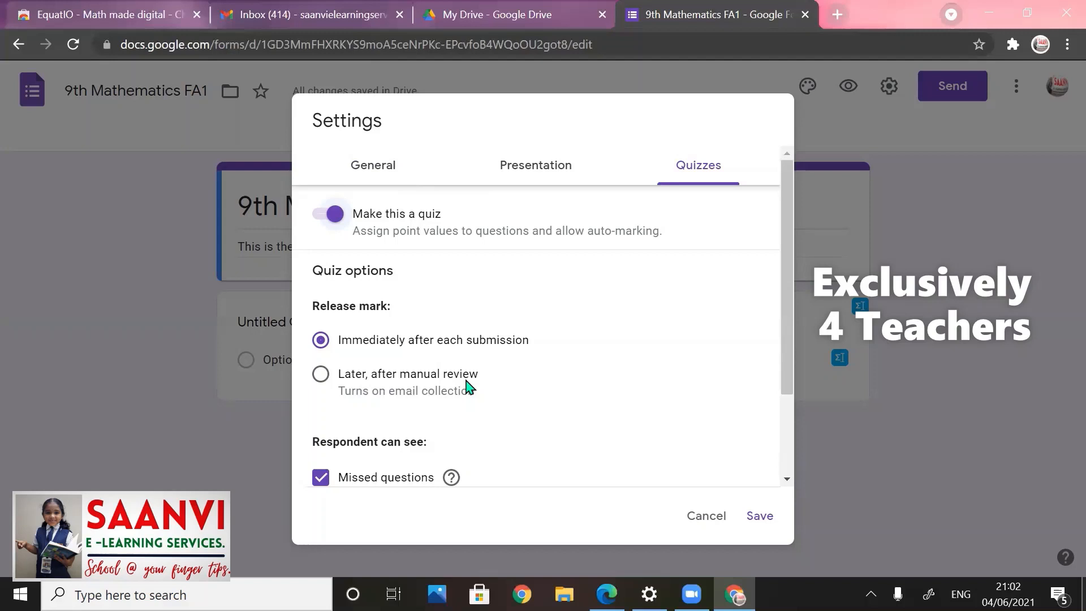
scroll(783, 318, down, 1)
drag(792, 392, 798, 478)
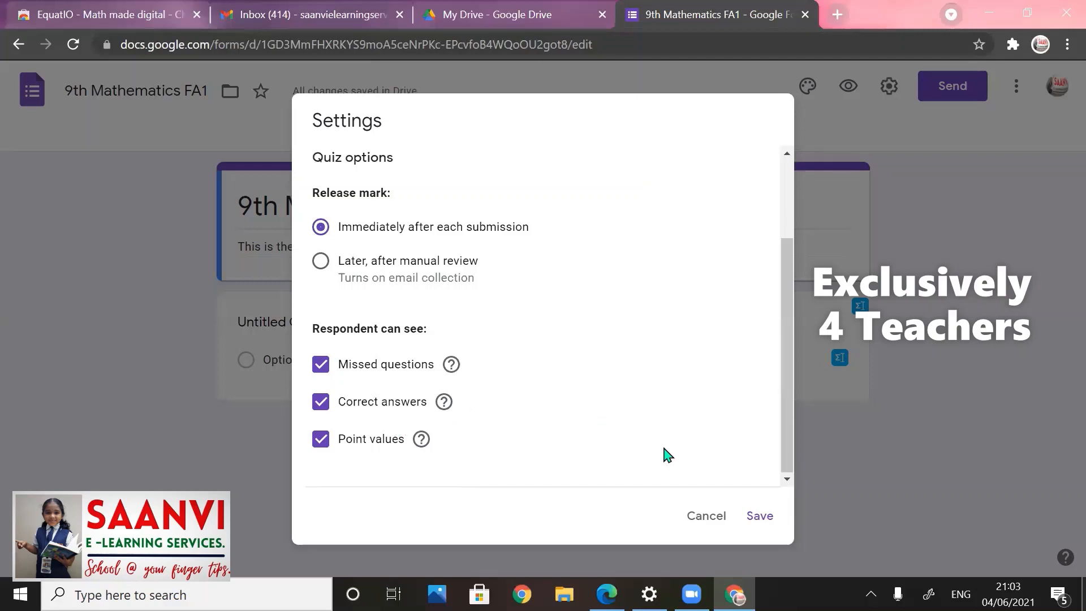
click(760, 516)
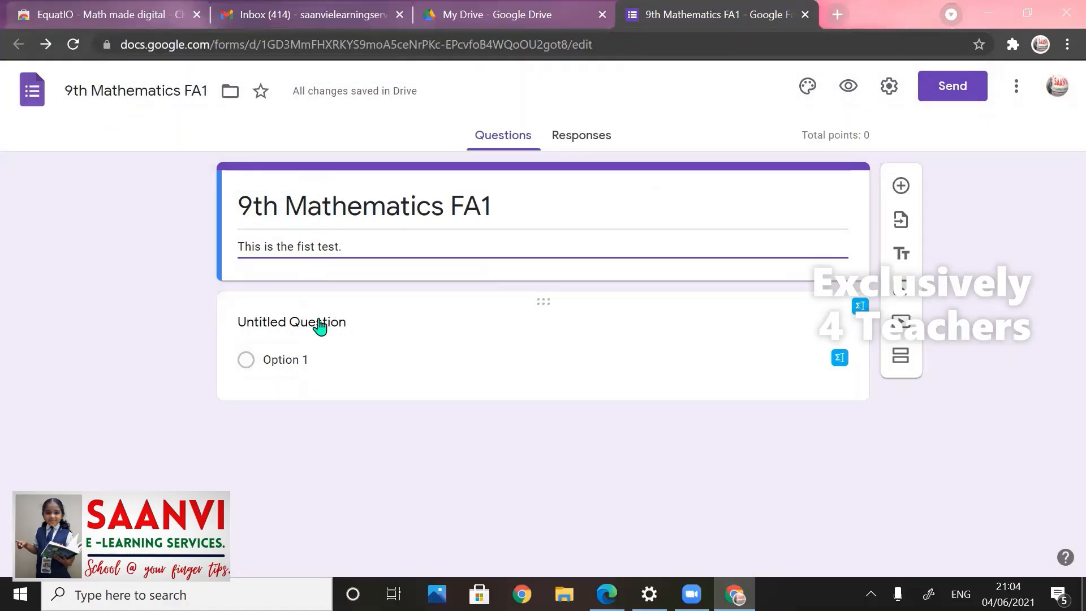
Step: Title the first question "Name", change its type to Short answer and make it required
click(318, 323)
text(Name)
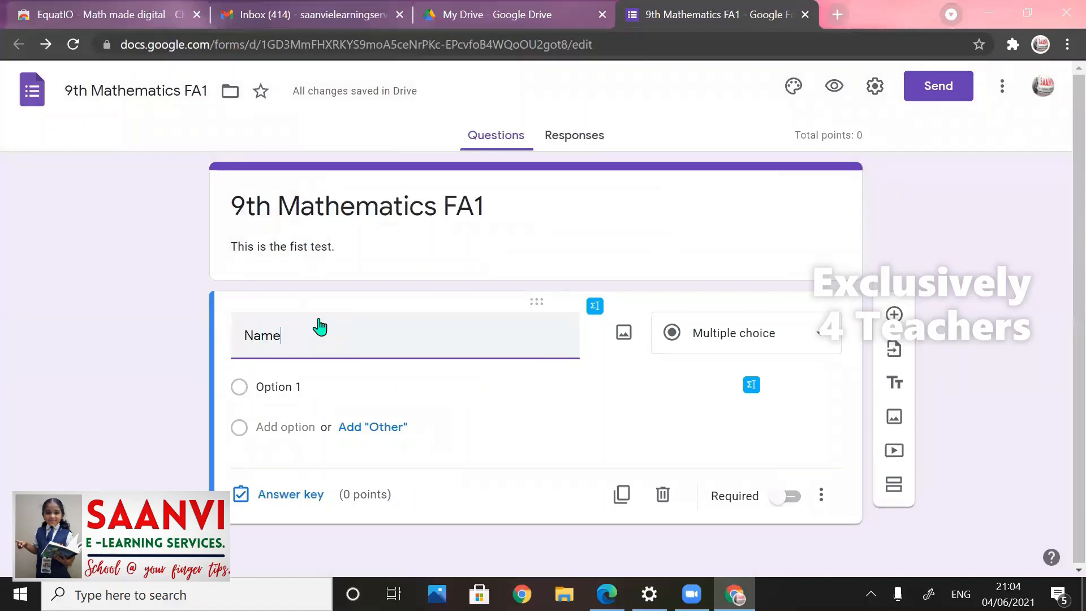
click(788, 334)
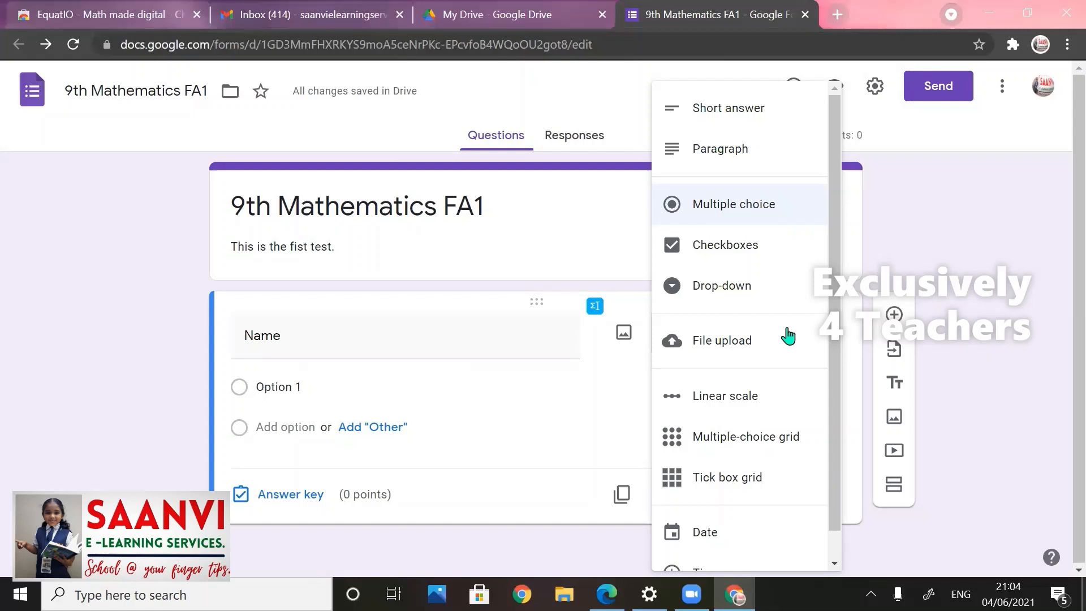
click(731, 110)
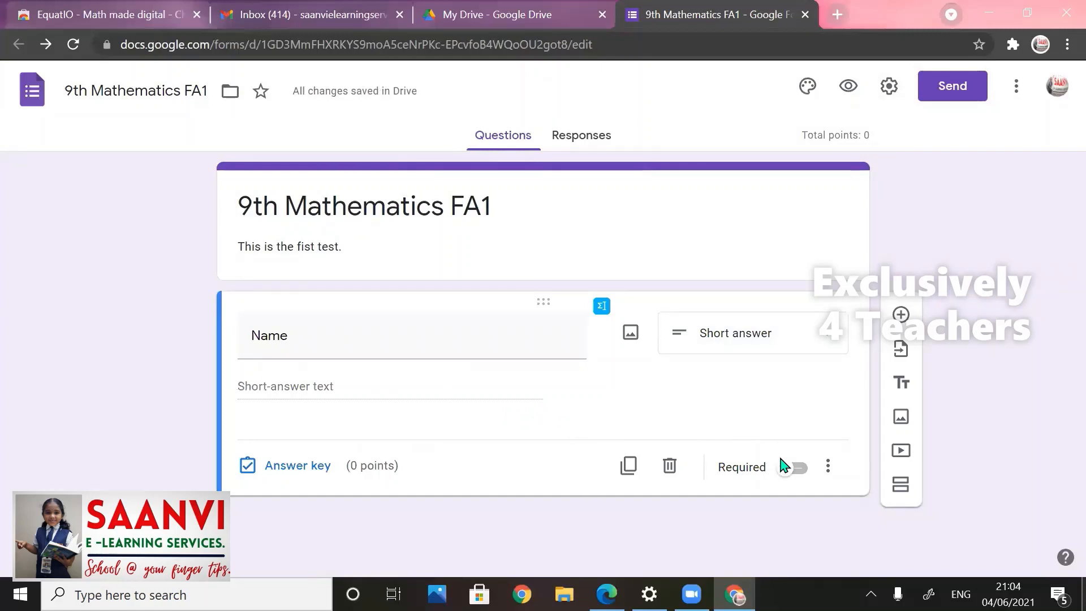
click(799, 470)
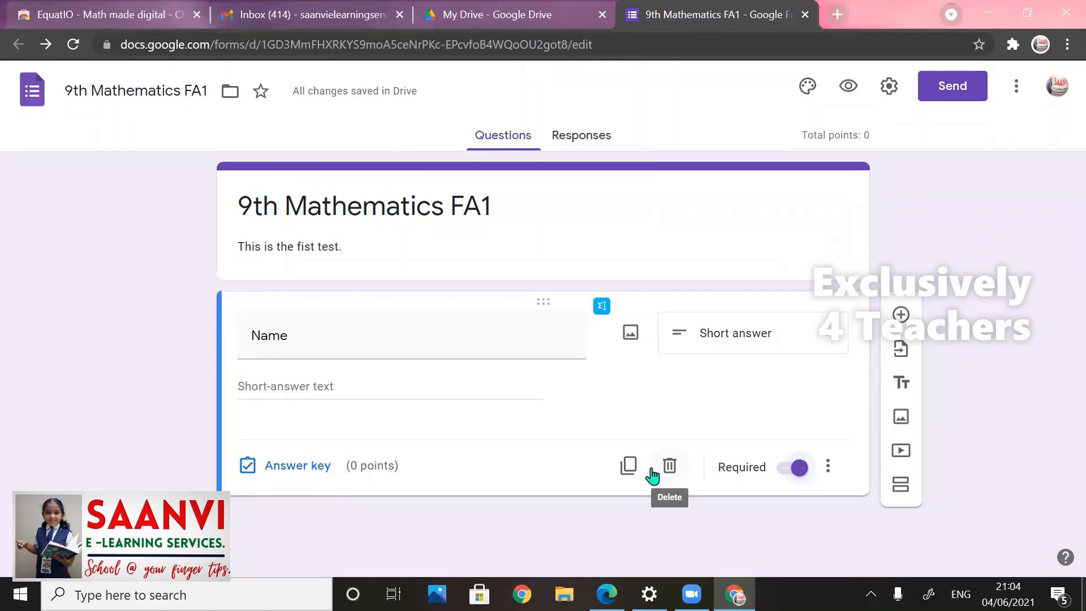
Step: Duplicate the Name question, title the copy "Section" and change its type to Multiple choice
click(628, 465)
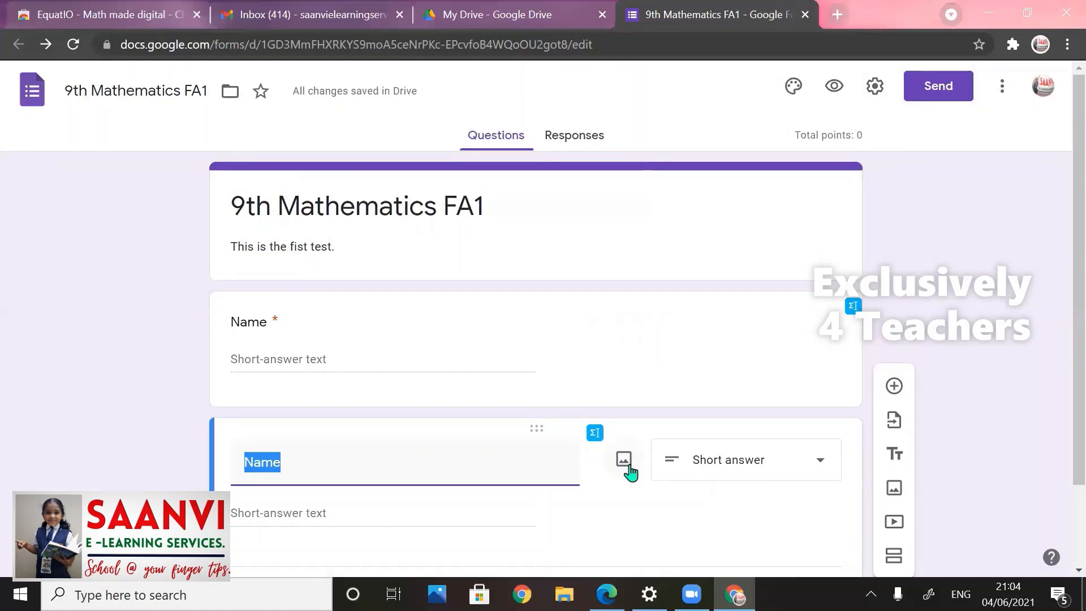
text(Sect)
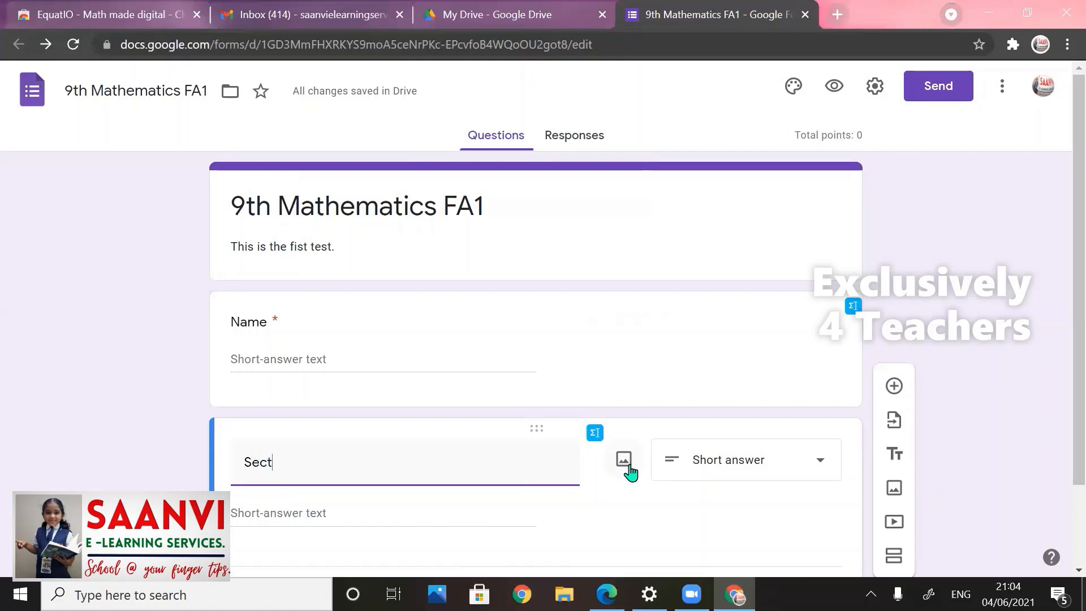
text(ionn)
key(BackSpace)
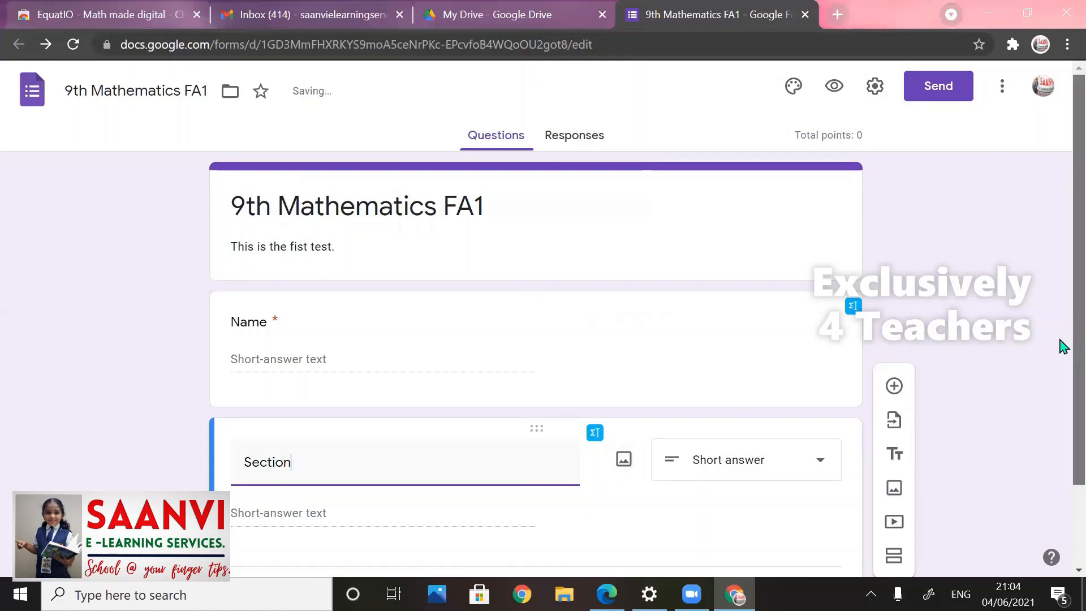
scroll(1062, 392, down, 1)
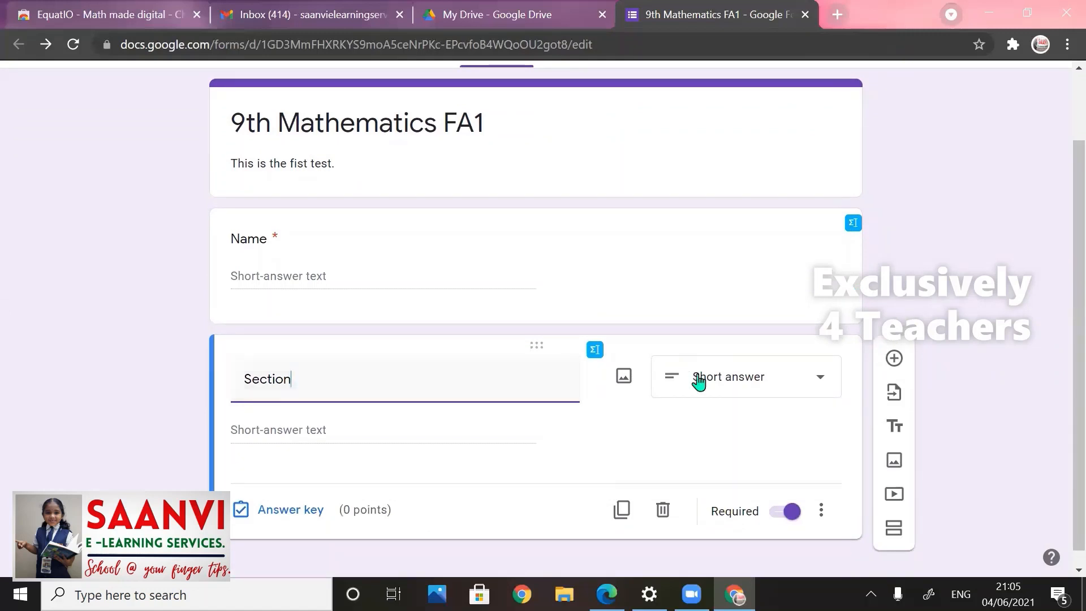
click(701, 376)
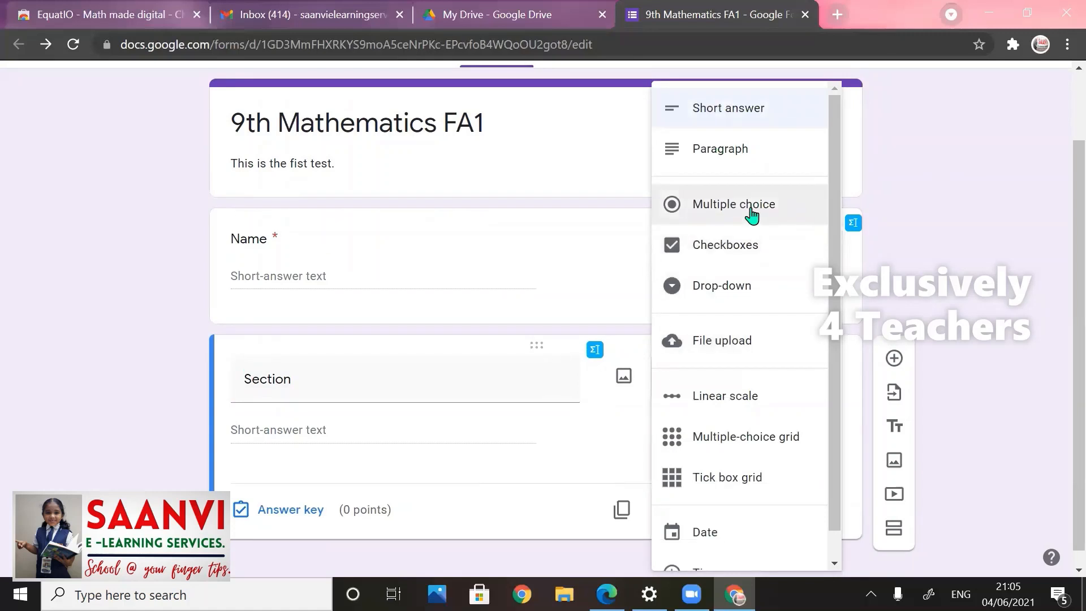
click(752, 214)
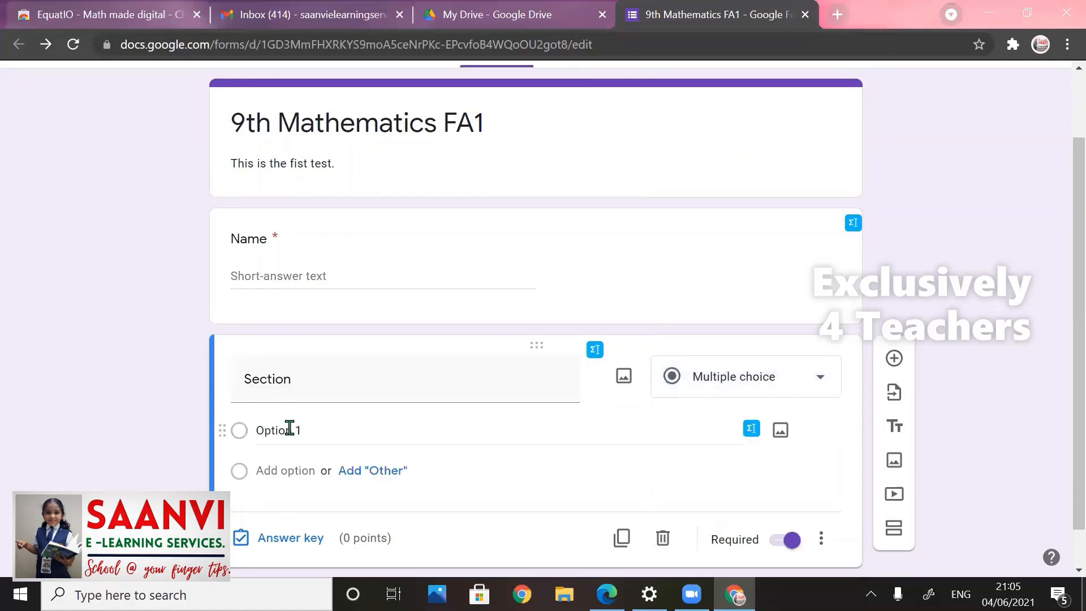
Step: Enter Kalam, Sen, Swaminathan and Ramanujan as the answer options of the Section question
click(288, 428)
text(Kalam)
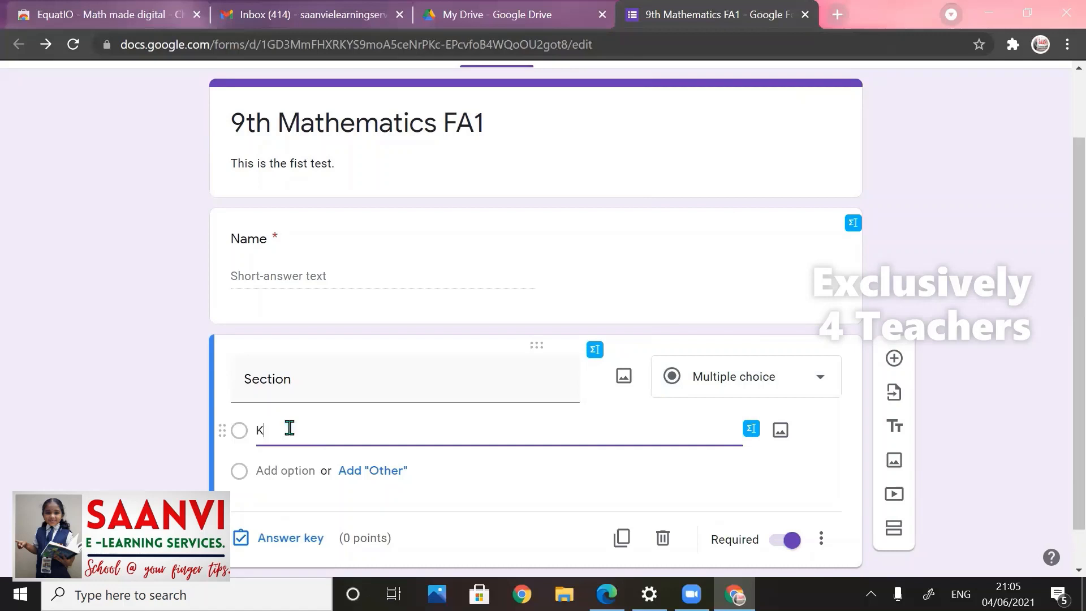
key(Tab)
key(Tab)
key(Tab)
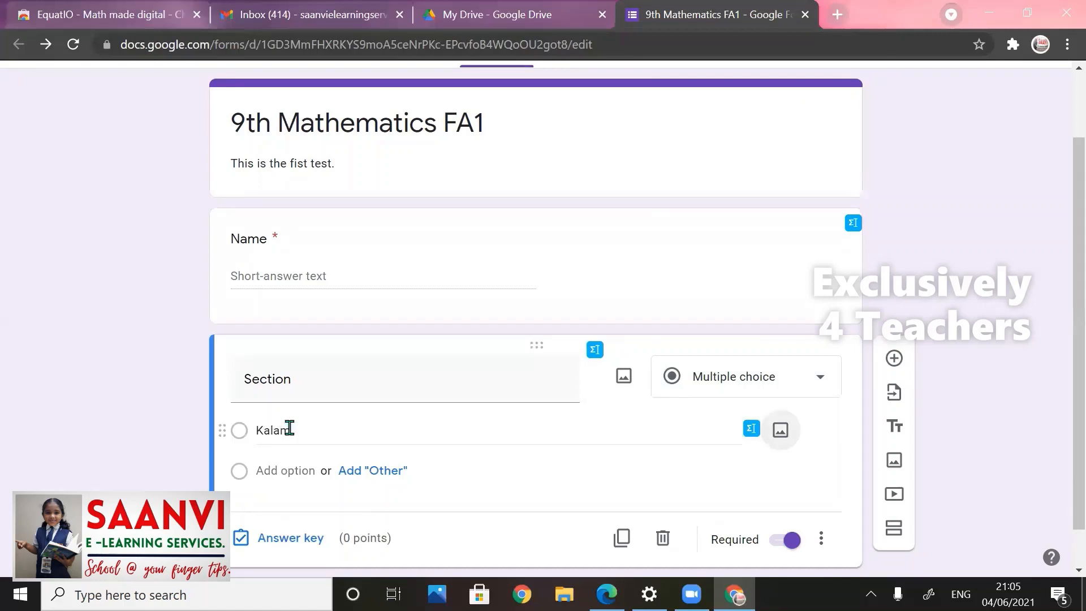
text(Sen)
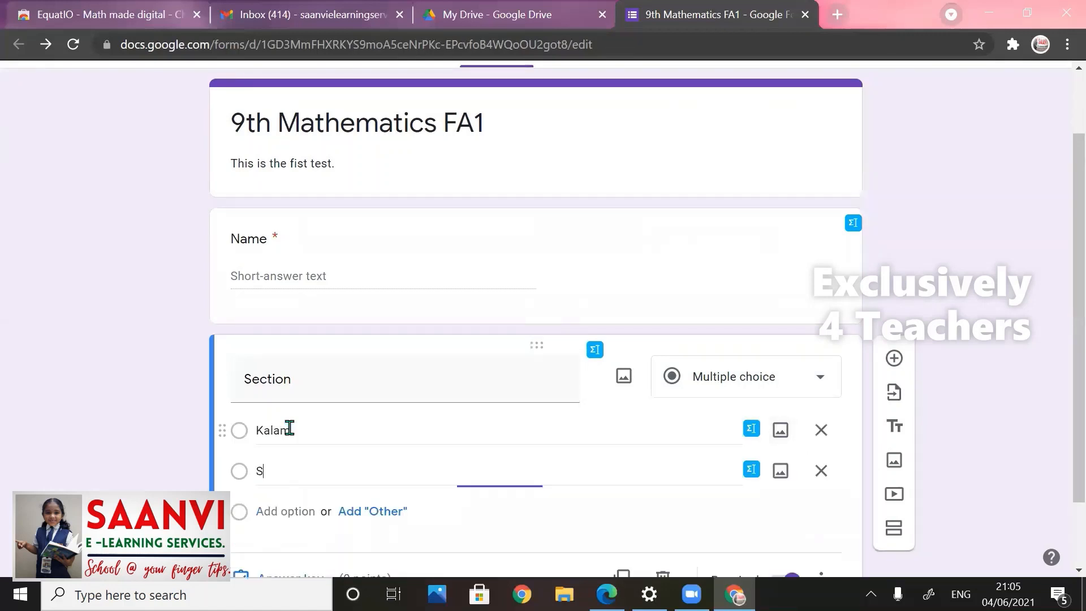
key(Tab)
key(Tab)
key(Tab)
key(Tab)
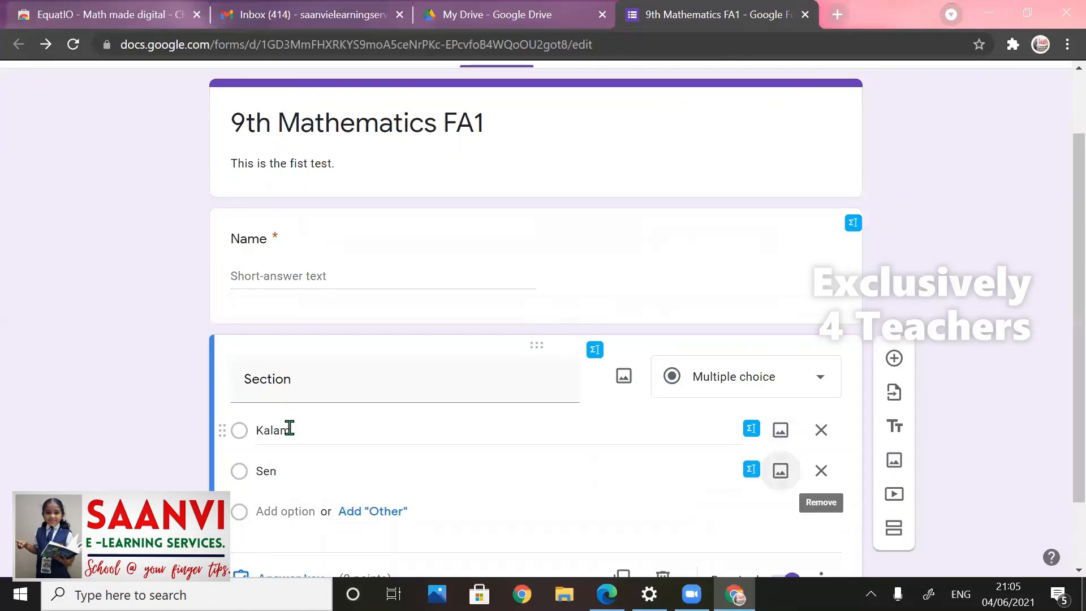
text(Sw)
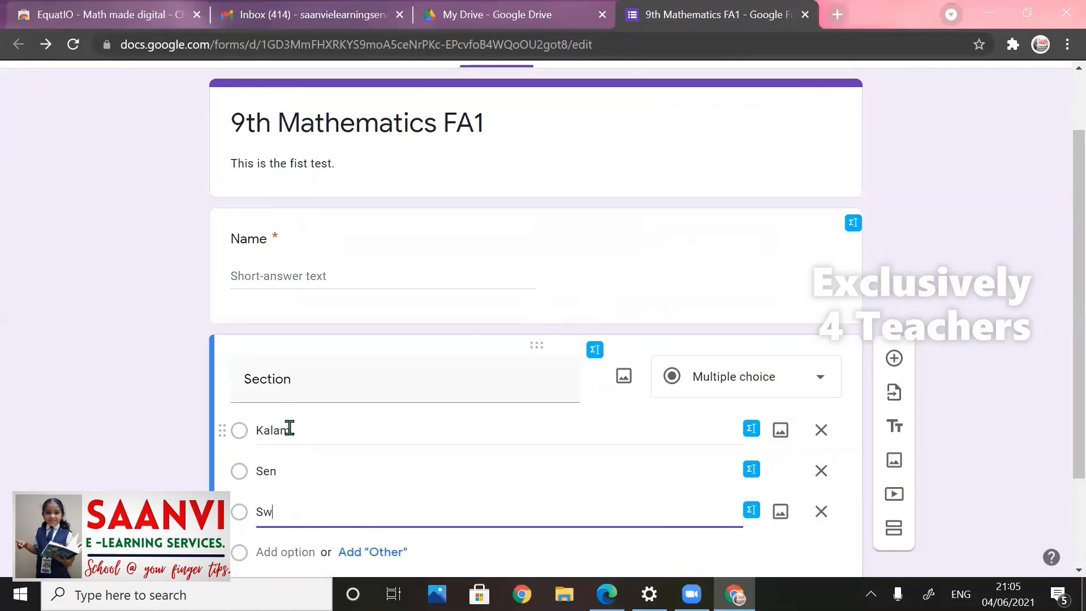
text(aminathan)
key(Tab)
key(Tab)
key(Tab)
key(Tab)
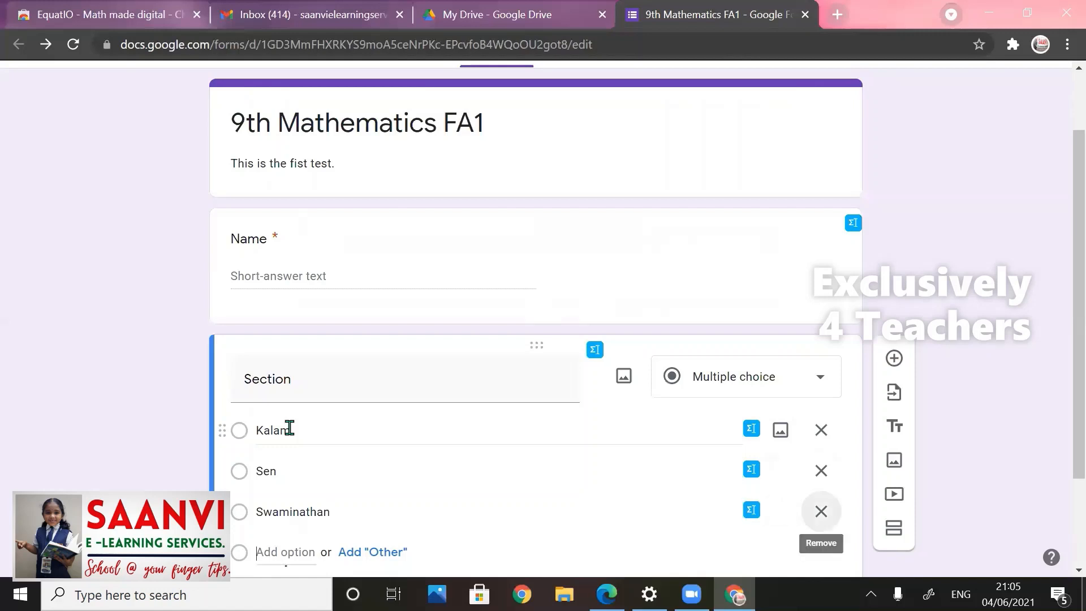
text(Ramanujan)
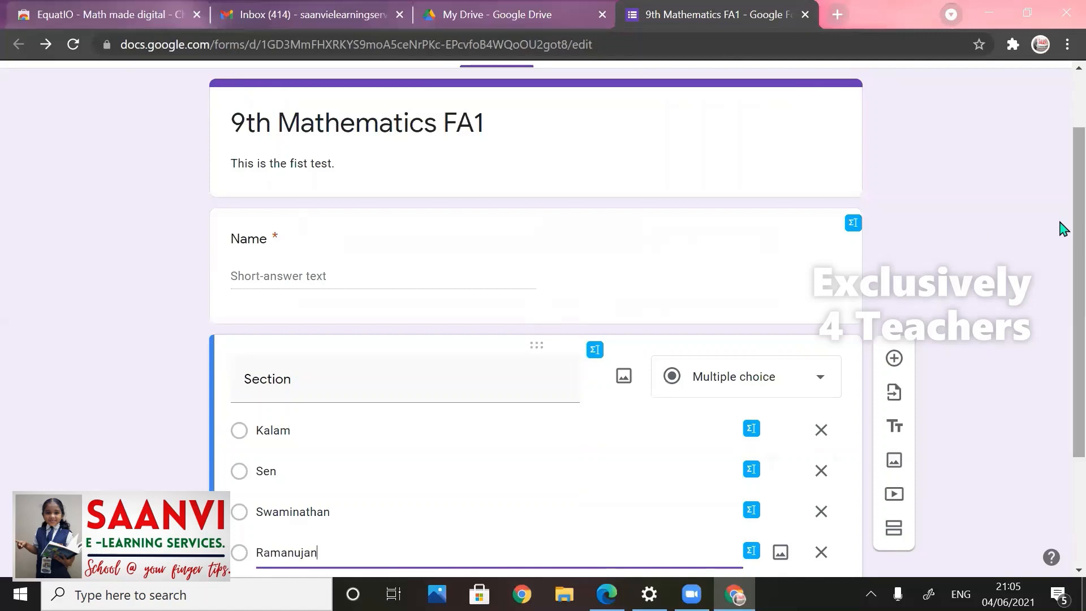
Step: Duplicate the Section question and title the copy "Roll Number"
scroll(1062, 233, down, 3)
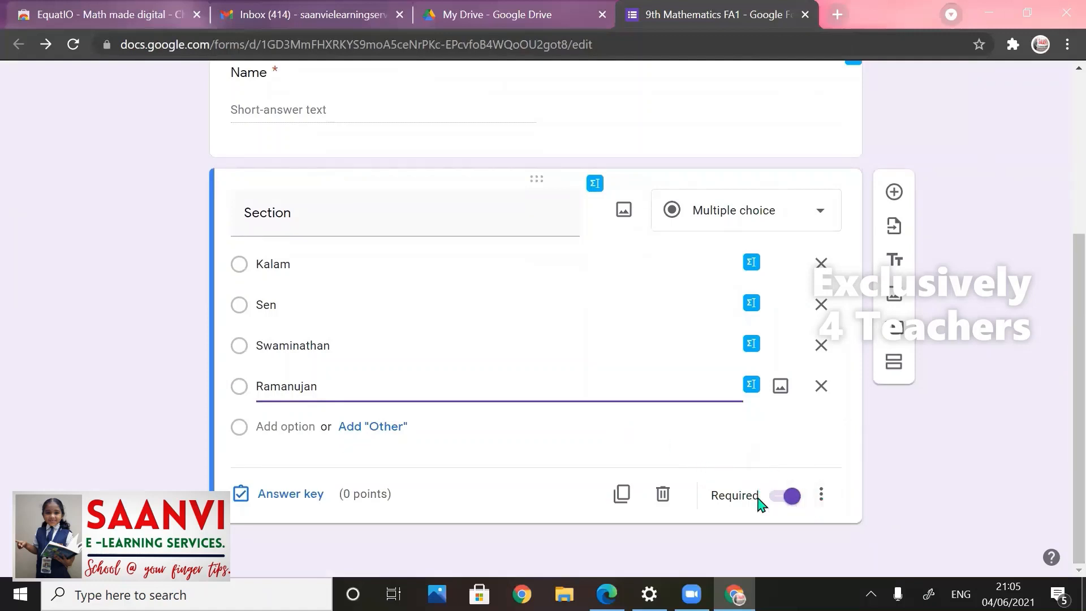
click(623, 496)
text(Roll Number)
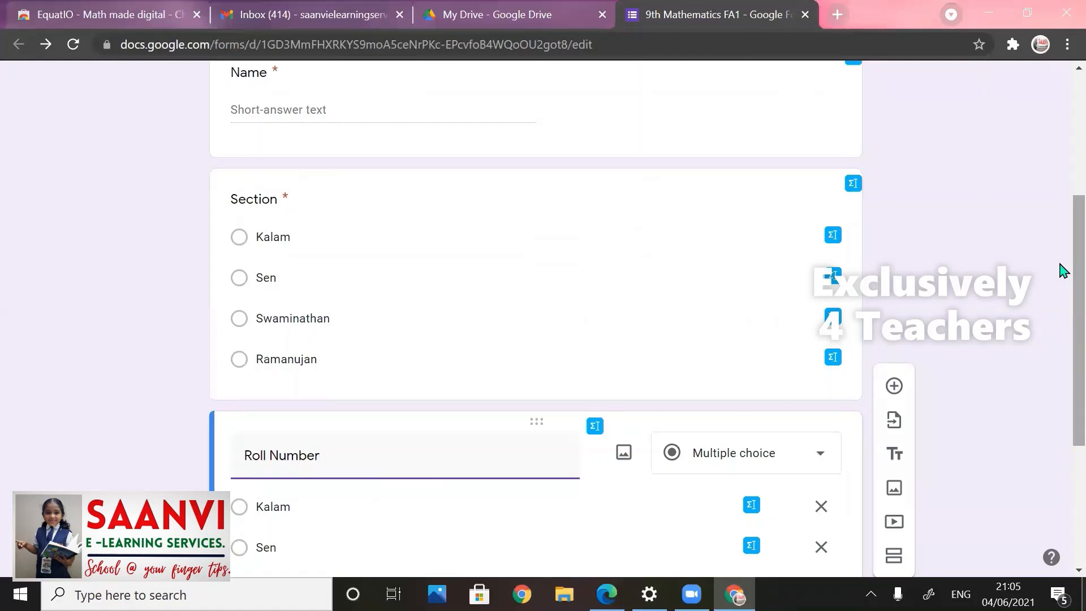
Step: Remove the Kalam, Sen and Swaminathan options from the Roll Number question and change its type to Short answer
scroll(1062, 300, down, 3)
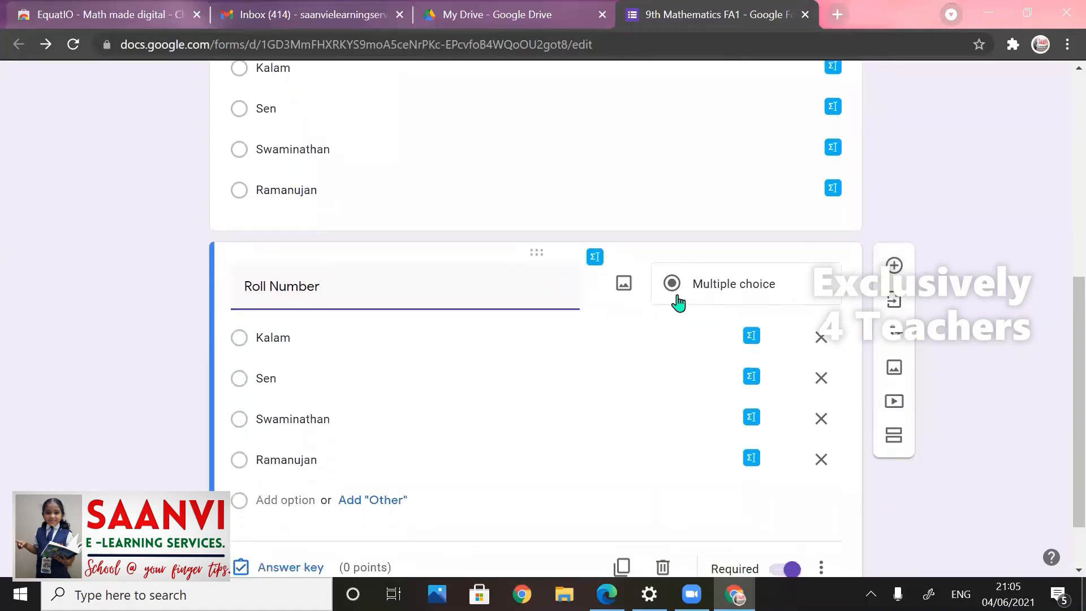
click(821, 337)
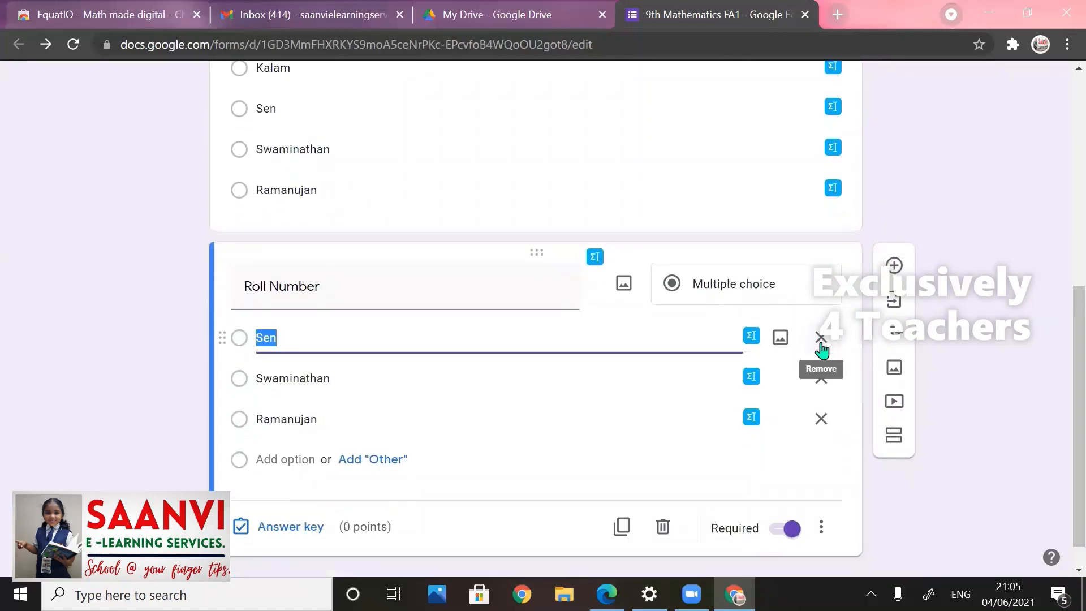
click(821, 339)
click(820, 345)
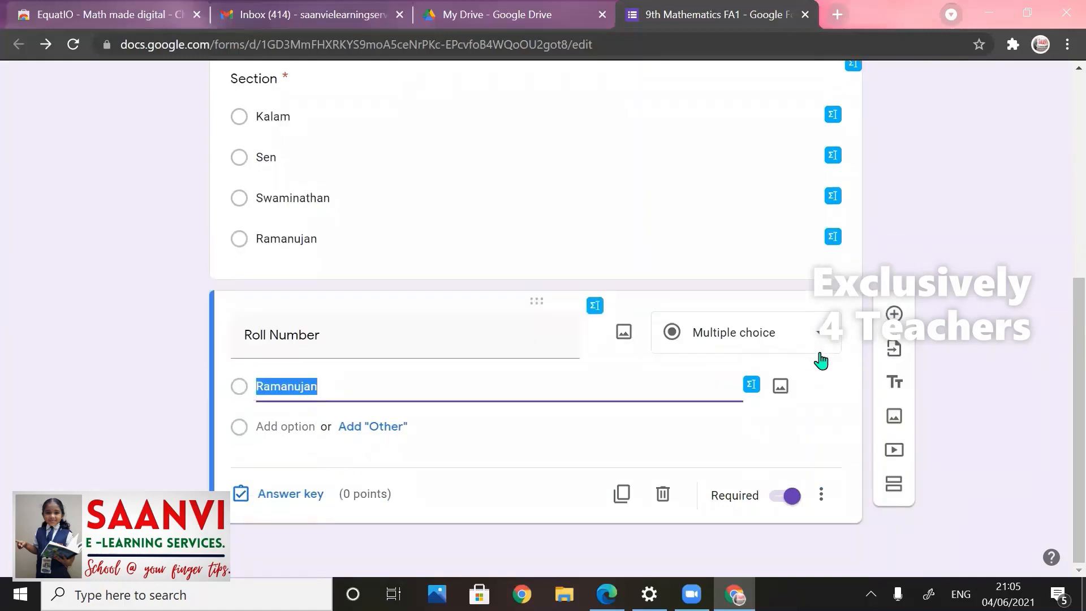
click(789, 338)
click(758, 109)
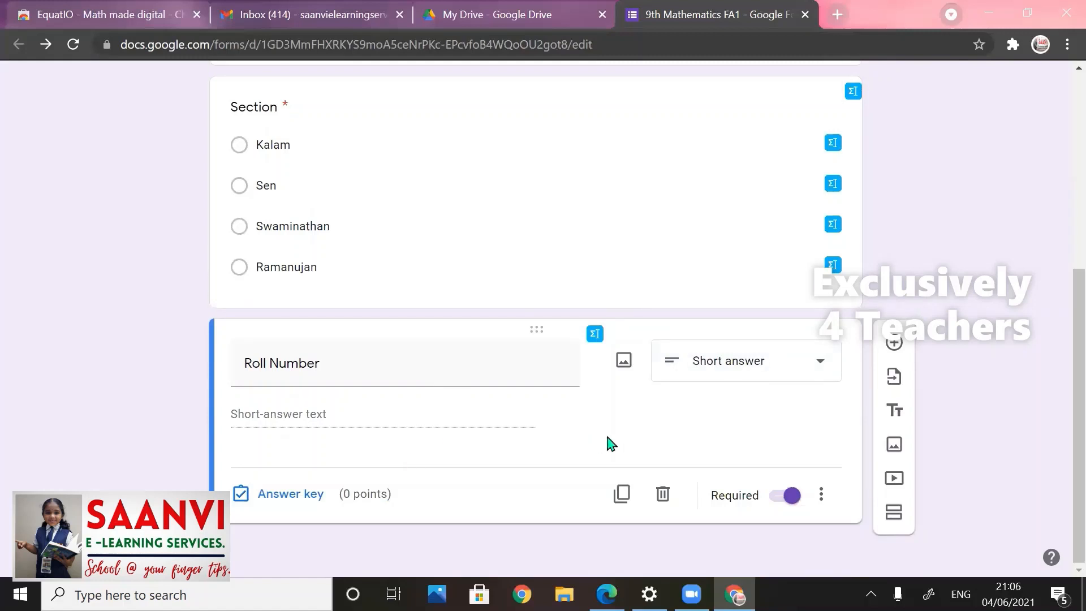
Step: Add response validation to Roll Number requiring Number, Is number, with the custom error text "Please enter a valid number."
click(819, 491)
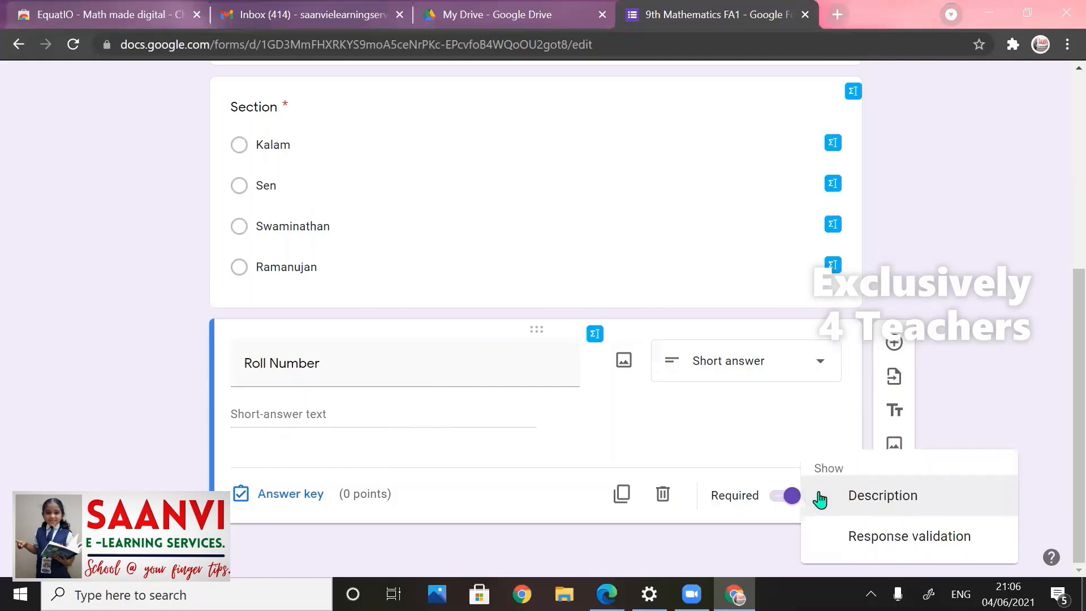
click(840, 533)
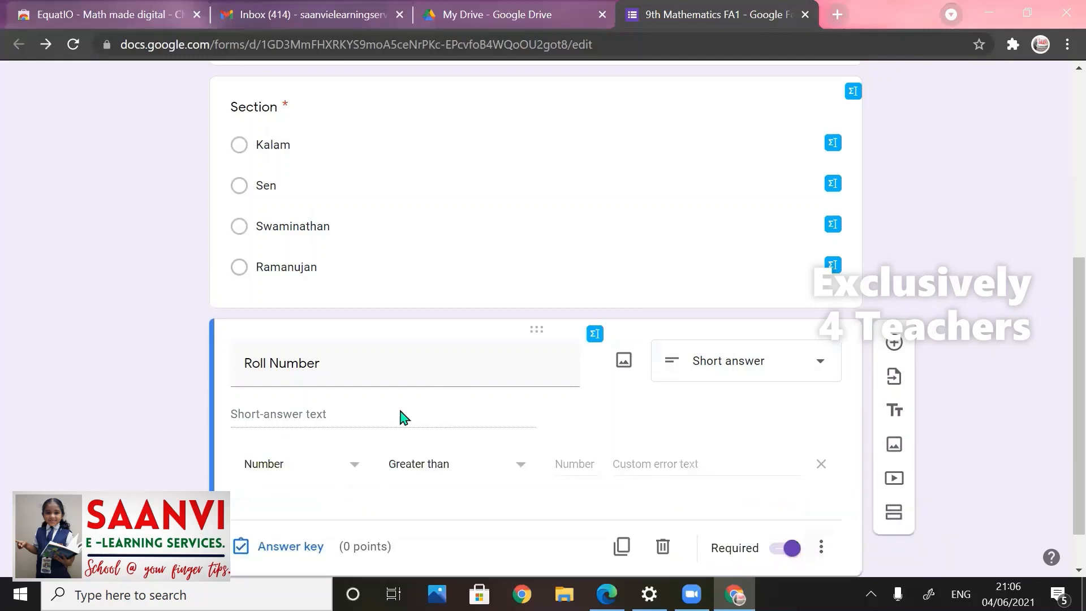
click(524, 469)
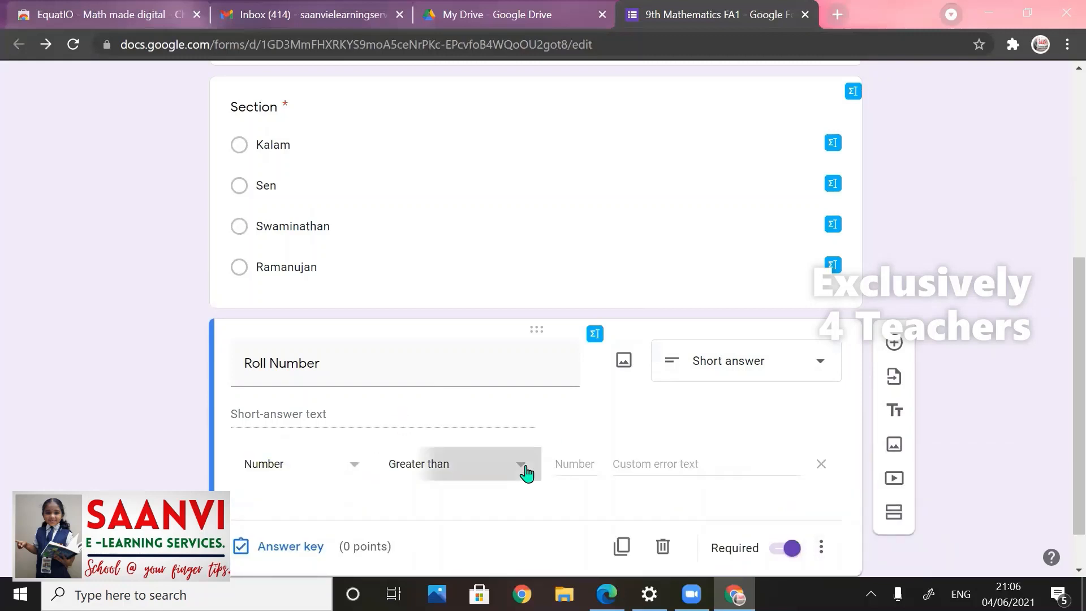
click(455, 502)
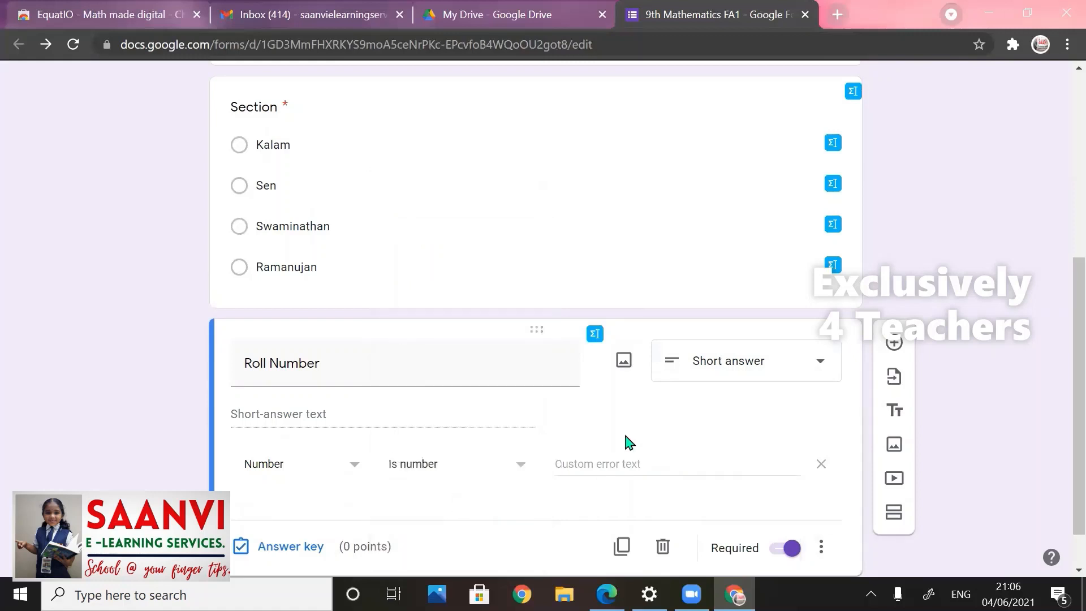
click(589, 465)
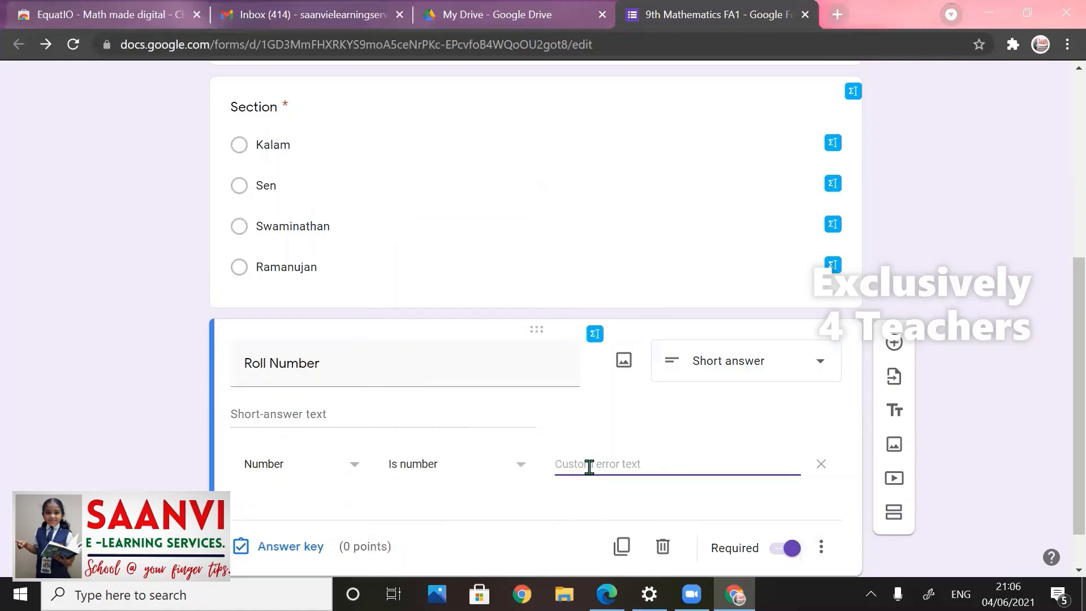
text(Please enter a valid number)
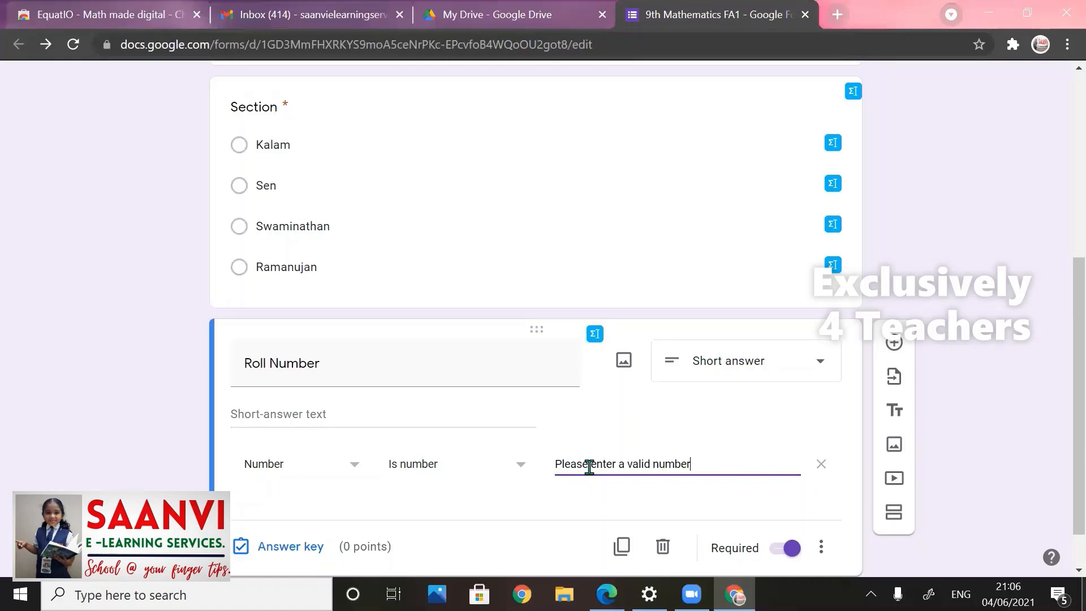
text(.)
Step: Duplicate the Roll Number question and open the EquatIO equation editor for the copy
click(625, 543)
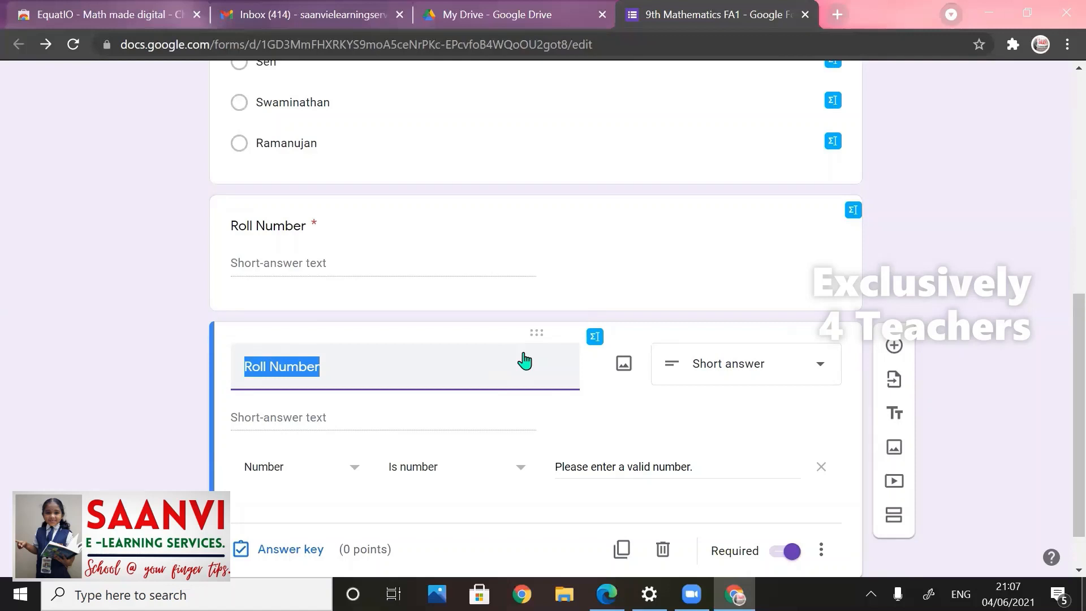
click(595, 339)
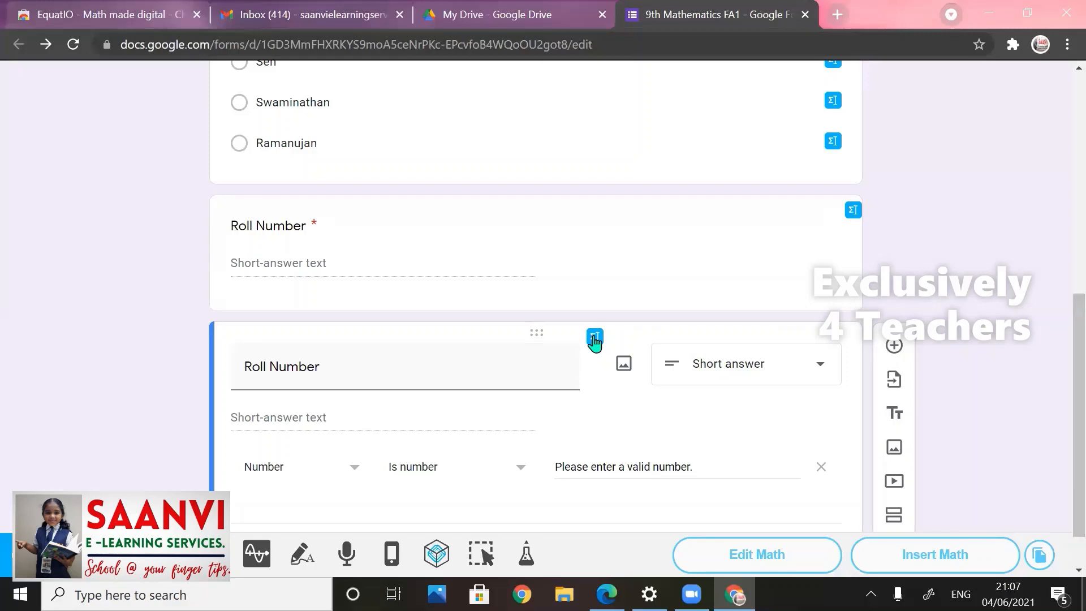
click(331, 371)
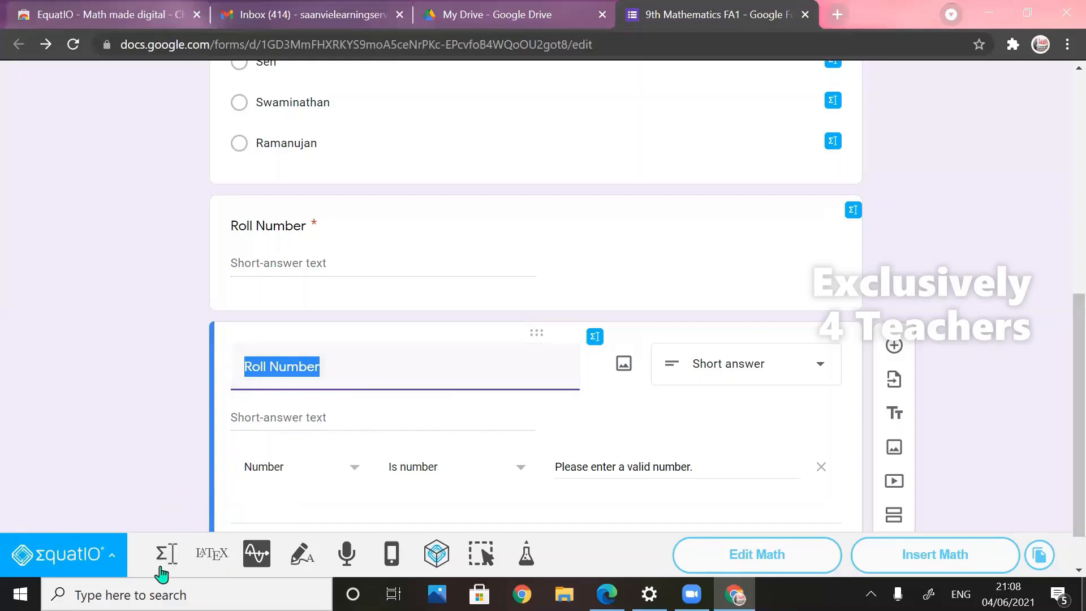
click(160, 558)
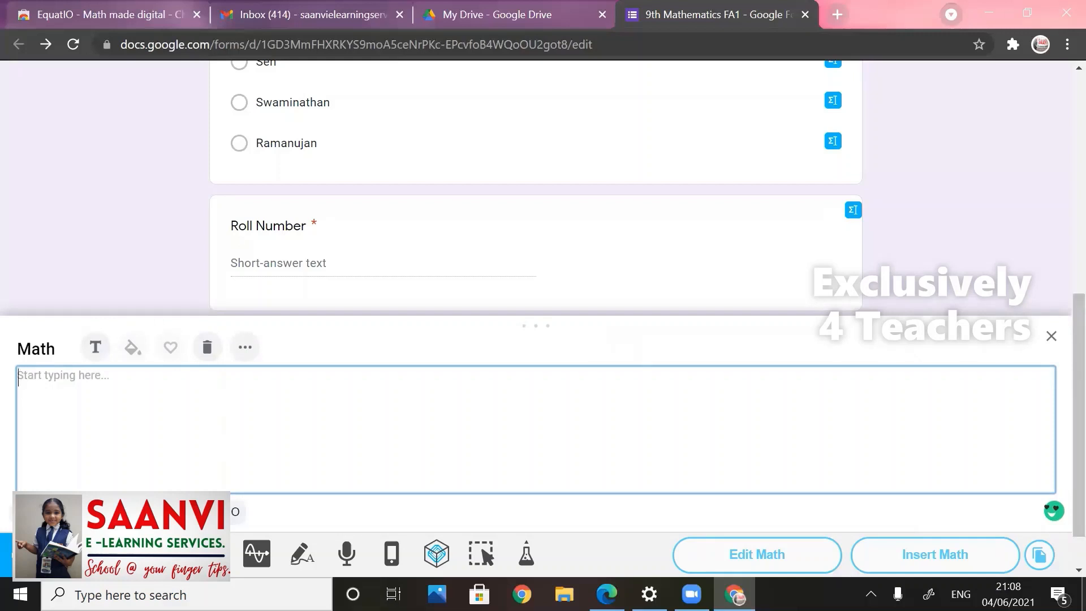
Step: Enter the square root of 625 in the equation editor
text(sq)
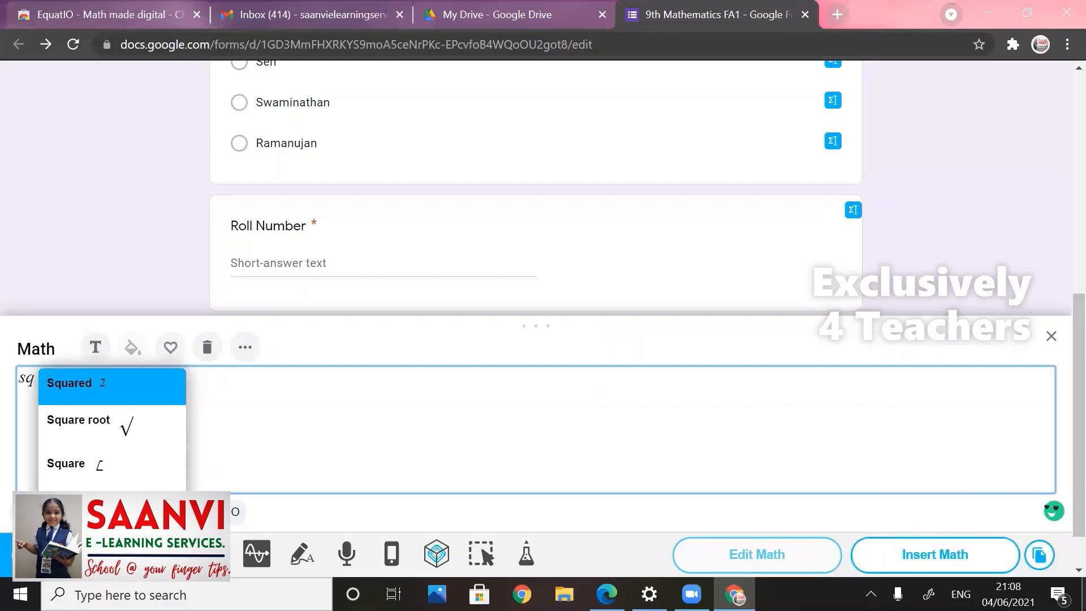
click(106, 437)
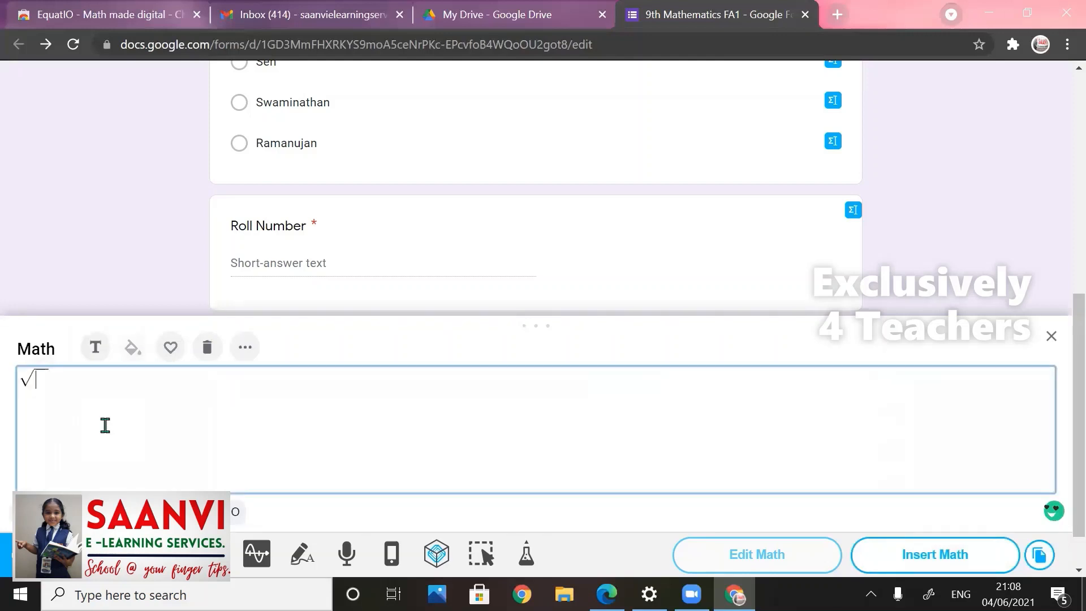
text(625)
key(Tab)
click(105, 388)
Step: Extend the equation with plus the square root of 441 and an equals sign, and insert it into the question
text(+ sq)
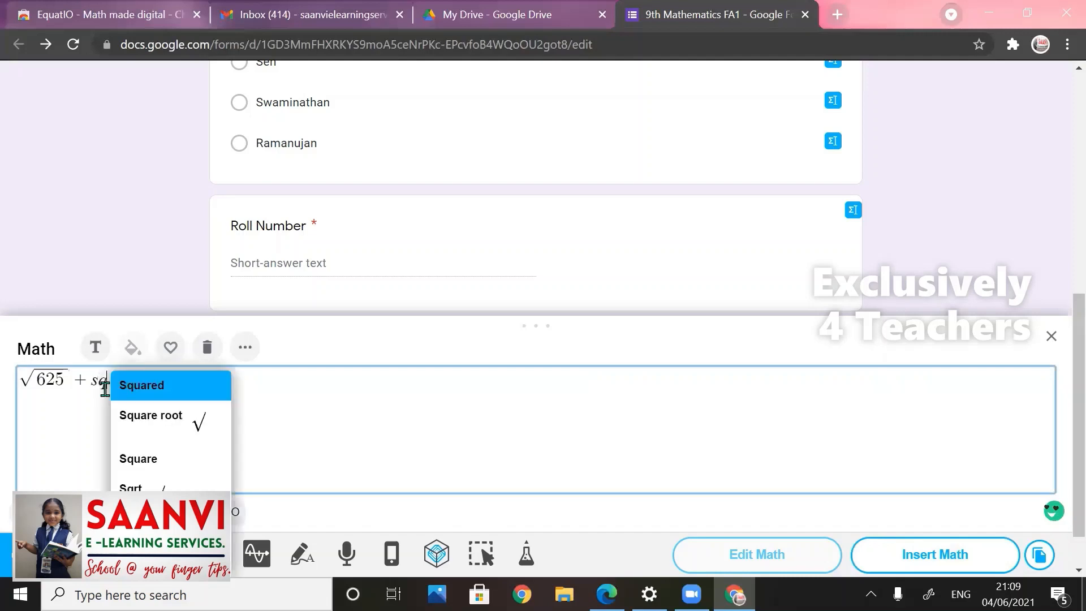
key(Down)
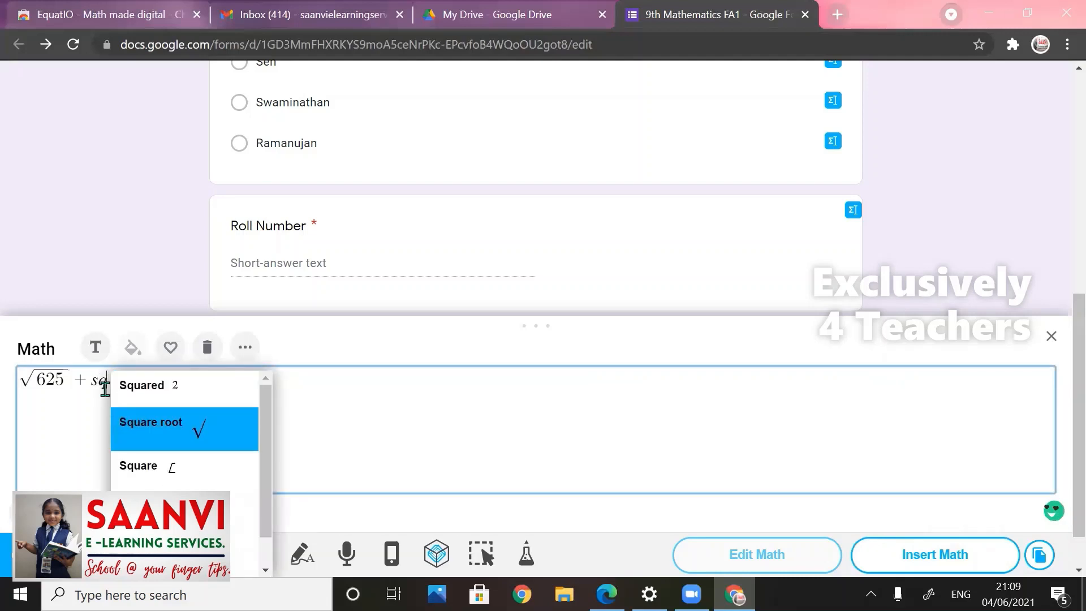
key(Return)
text(44)
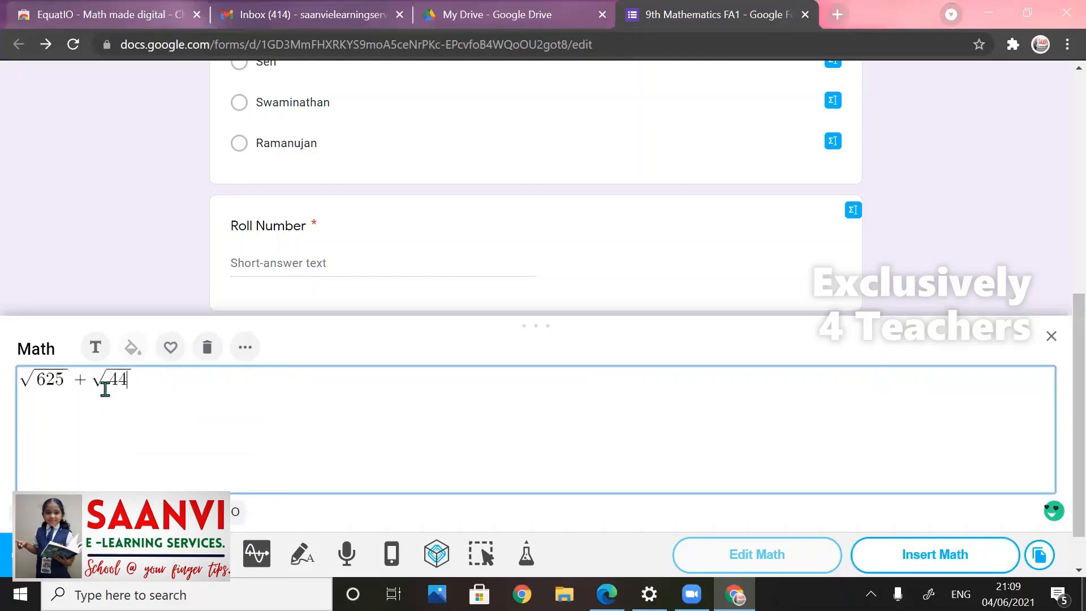
text(1 =)
key(BackSpace)
key(Tab)
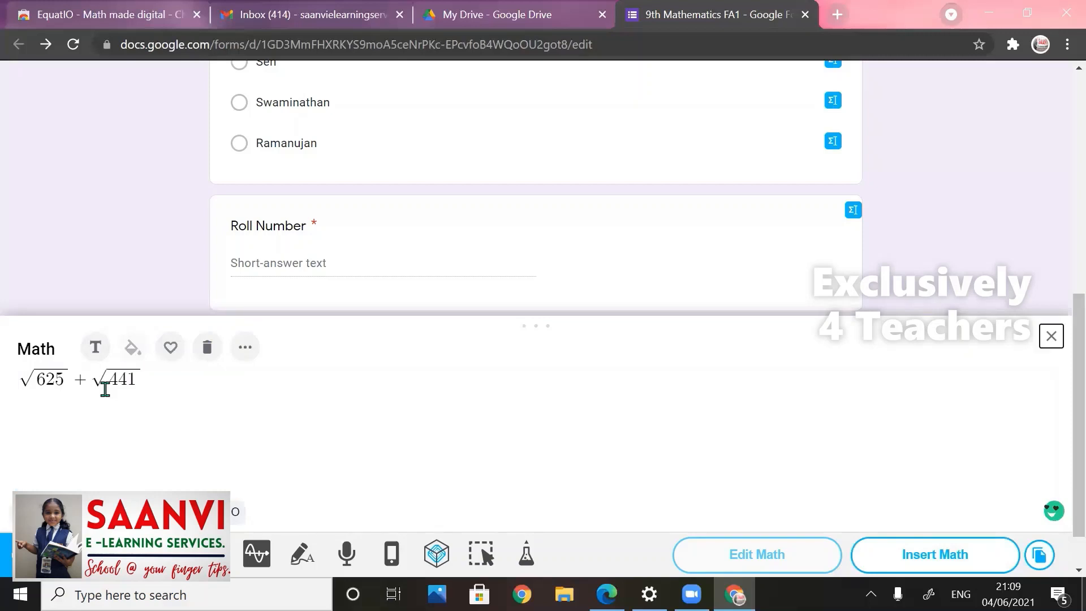
click(157, 379)
key(Right)
text(=)
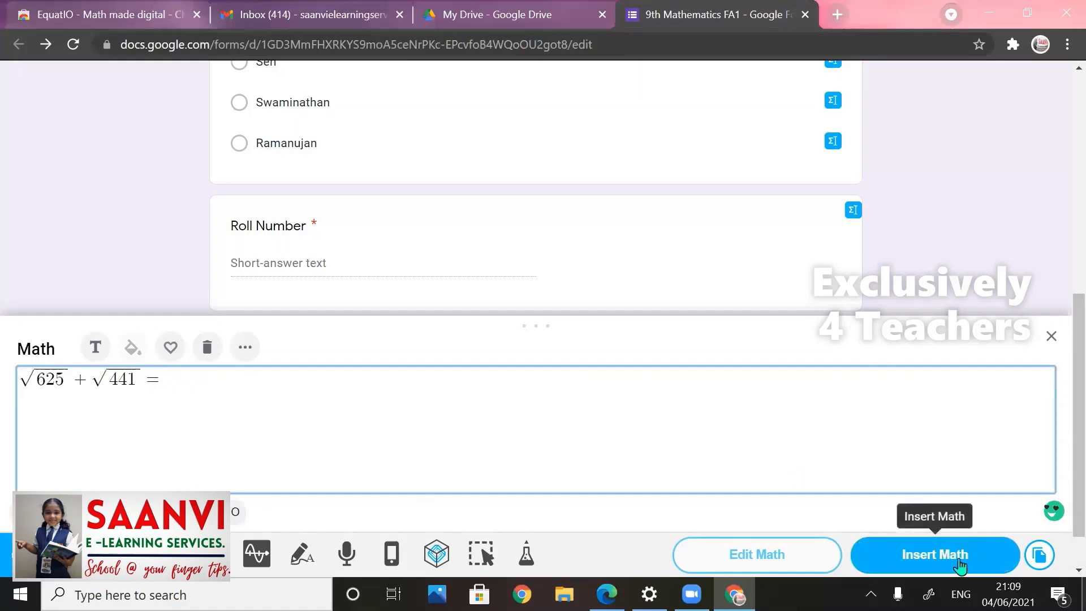
click(960, 564)
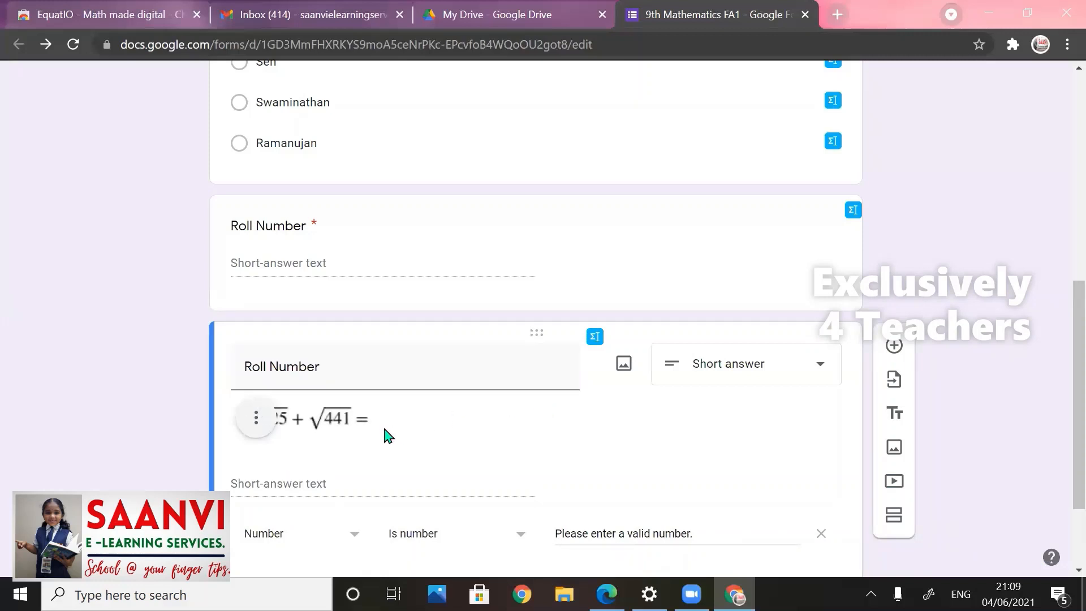
Step: Clear the "Roll Number" title of the equation question and remove its number response validation
triple_click(348, 369)
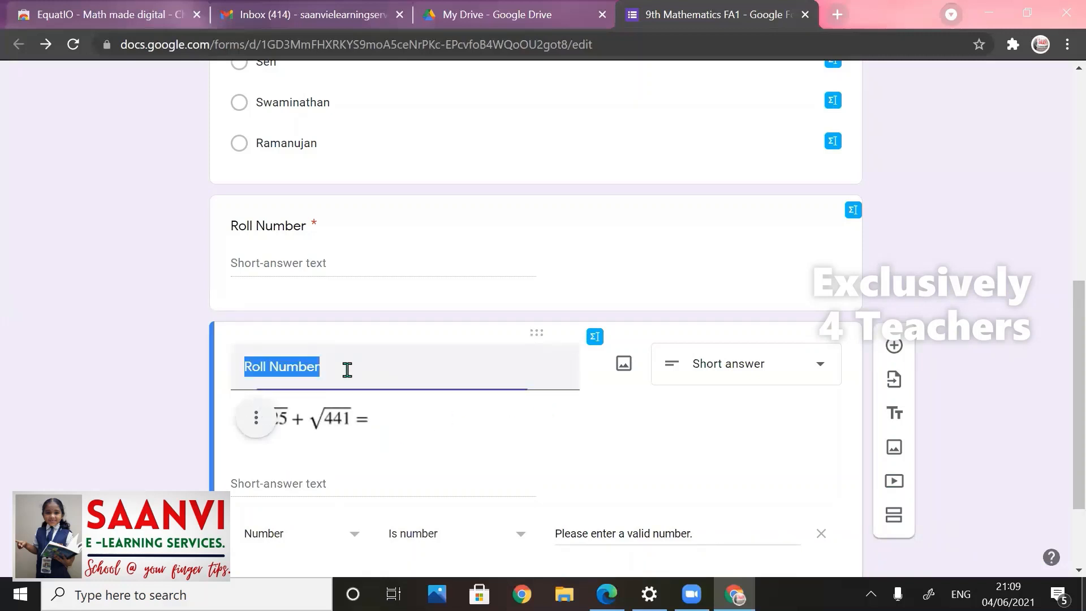
key(BackSpace)
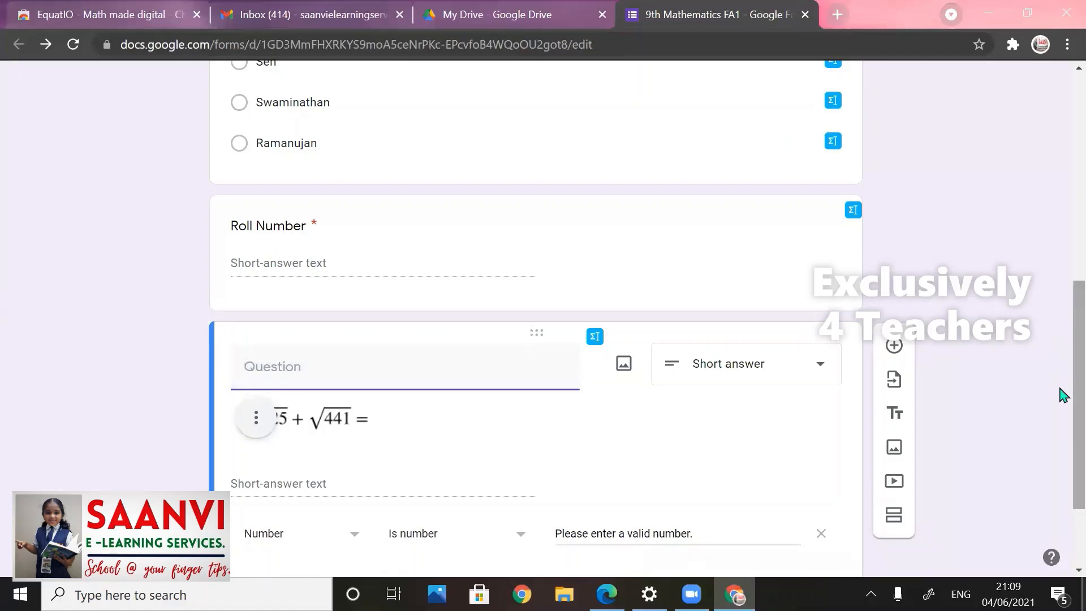
scroll(1063, 426, down, 1)
scroll(1063, 425, down, 1)
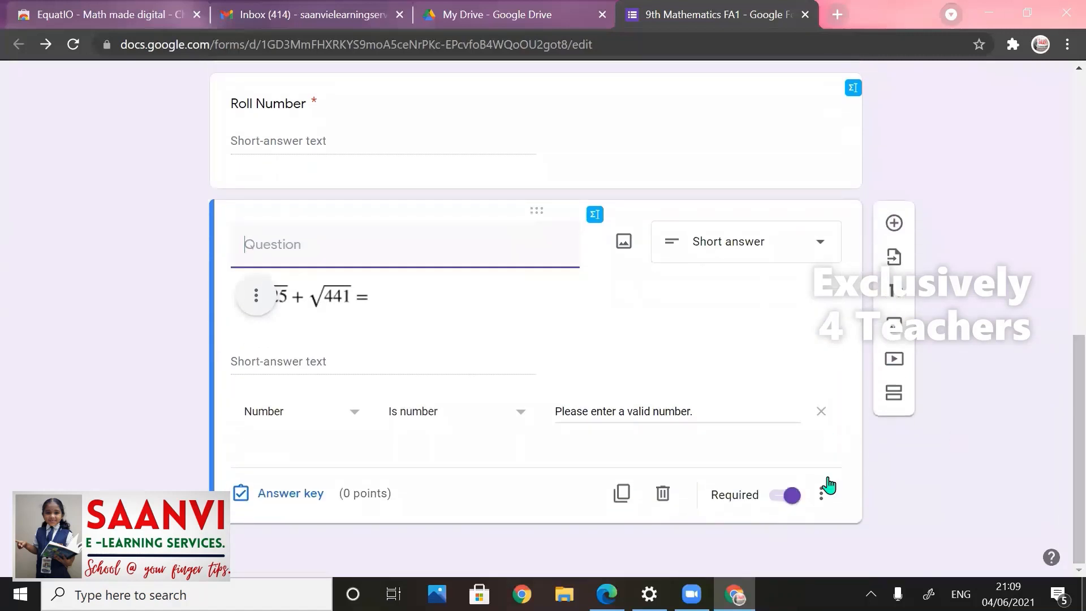
click(824, 419)
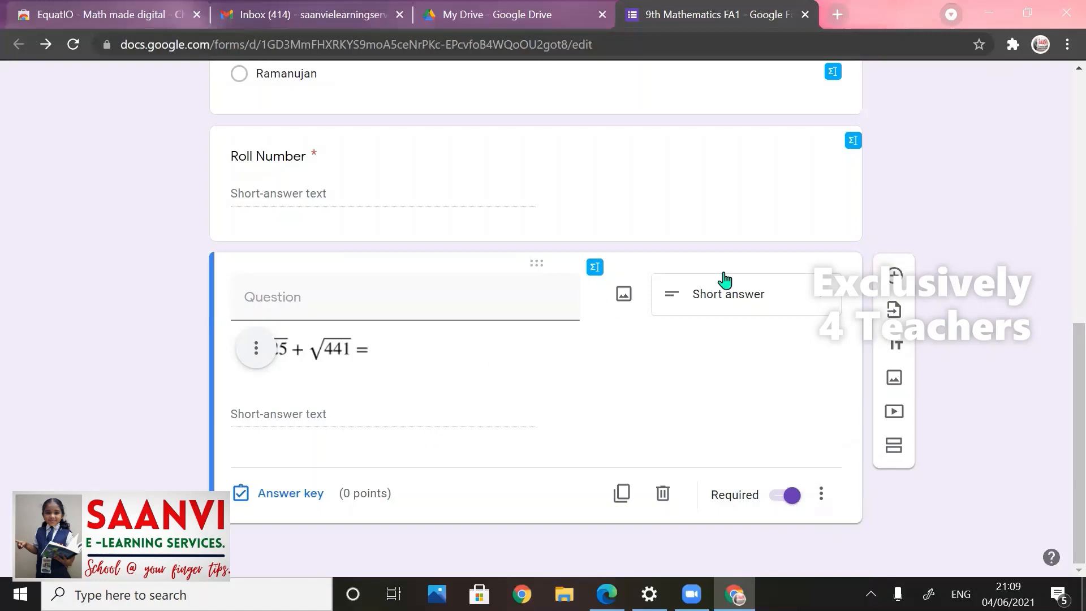
Step: Change the equation question's type to Multiple choice and enter 47 as the first option
click(799, 300)
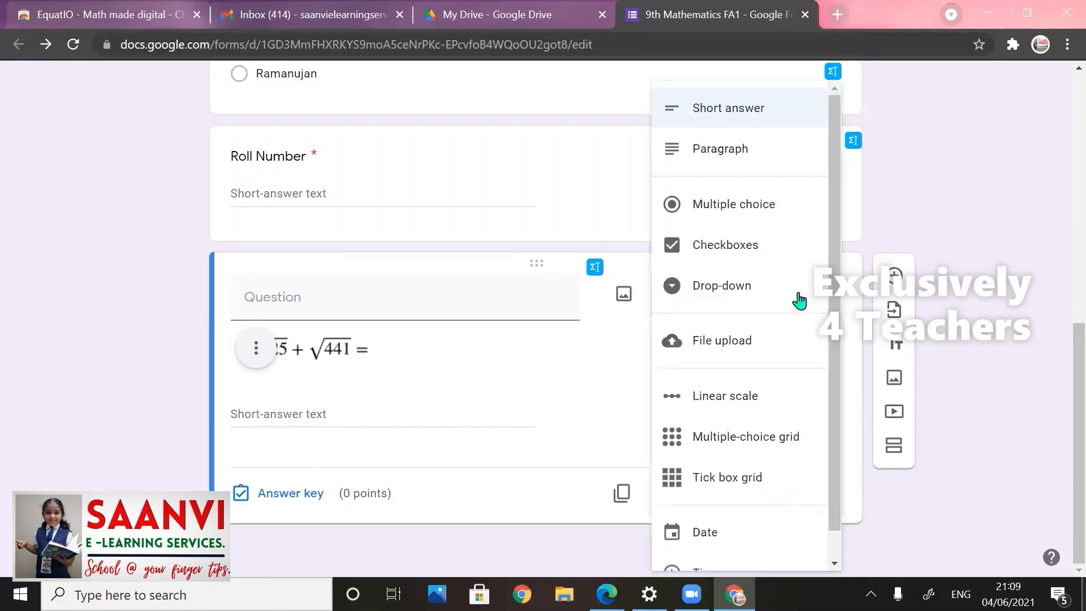
click(748, 216)
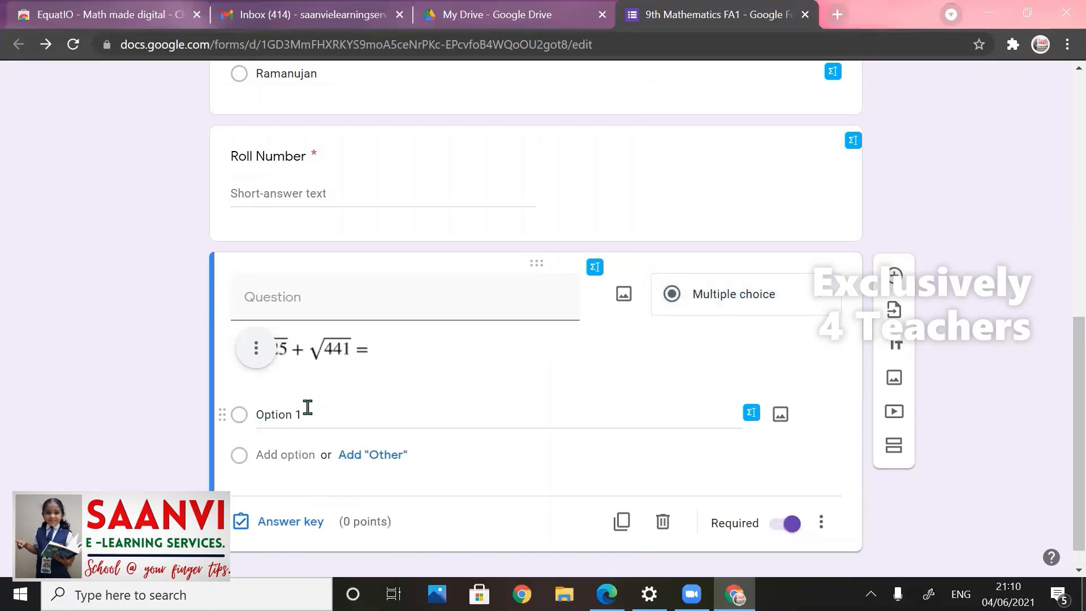
click(307, 408)
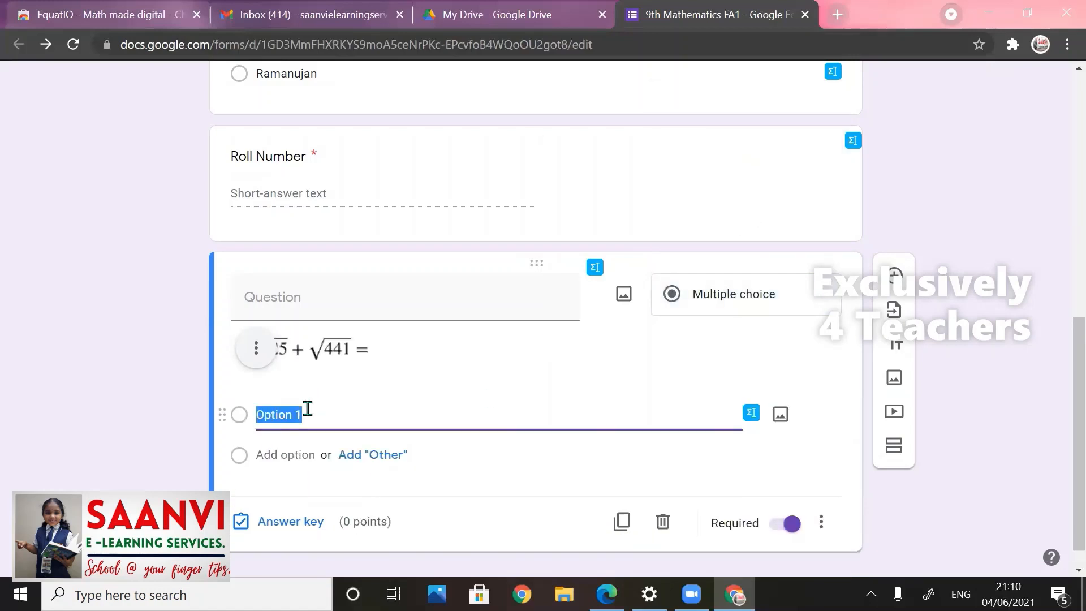
text(47)
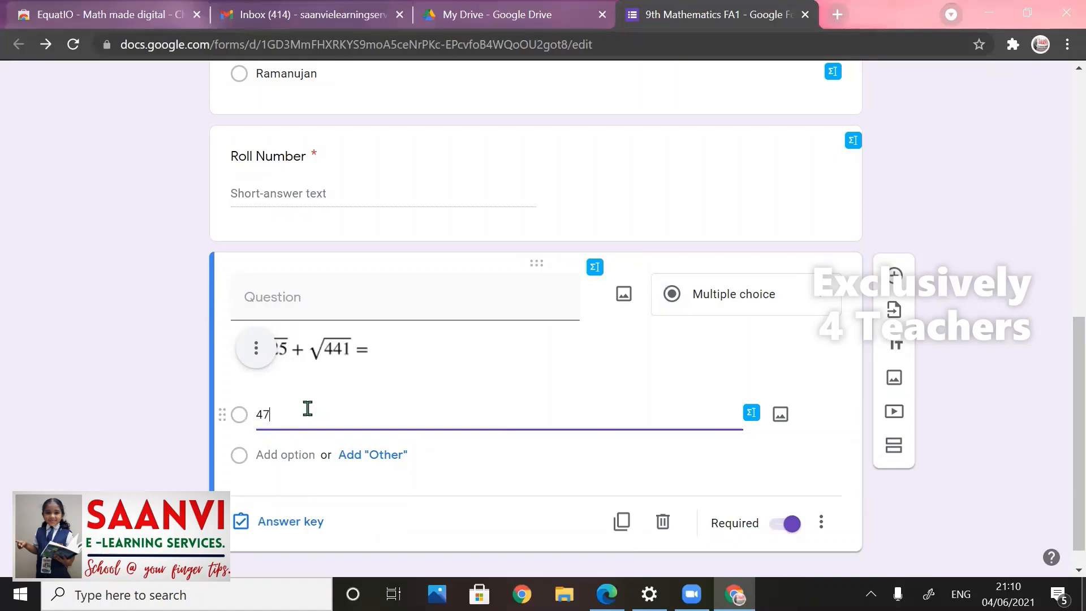
key(Tab)
key(Tab)
key(Tab)
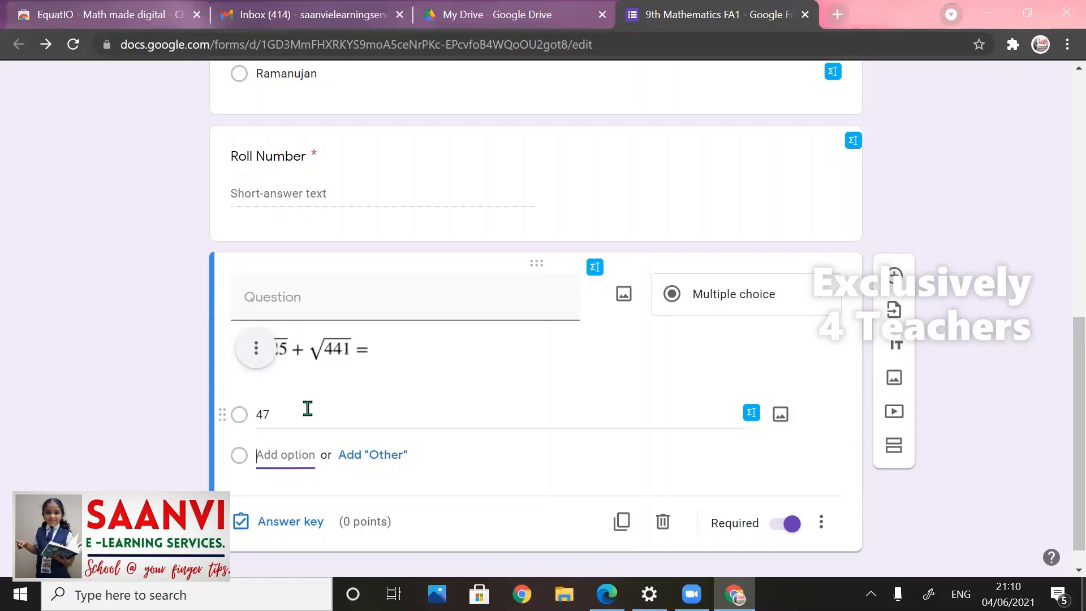
Step: Add 1066, 46 and 45 as the remaining answer options of the equation question
text(1066)
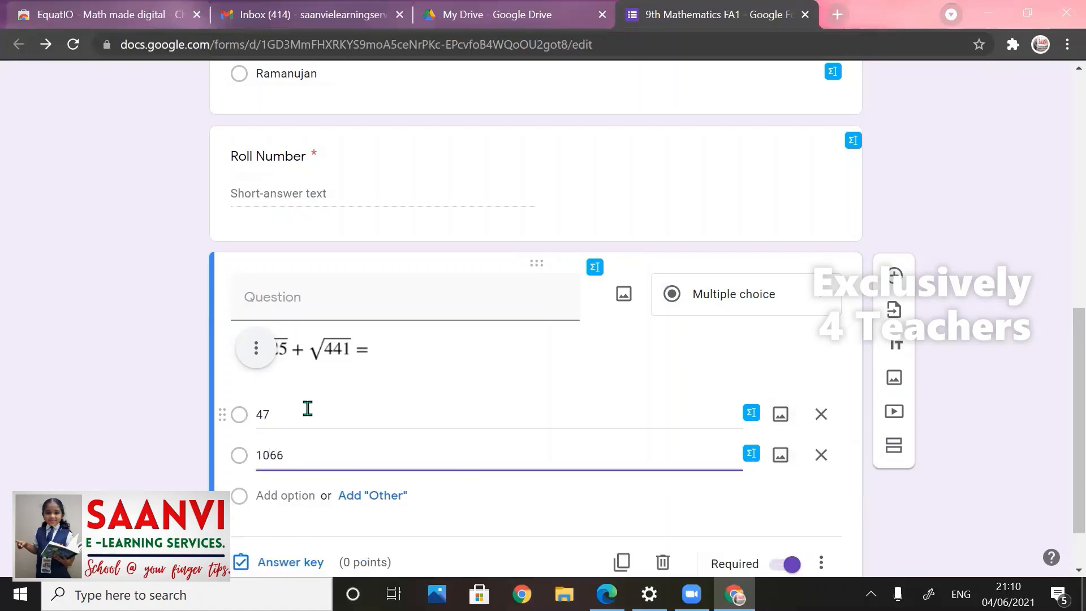
key(Tab)
key(Tab)
key(Tab)
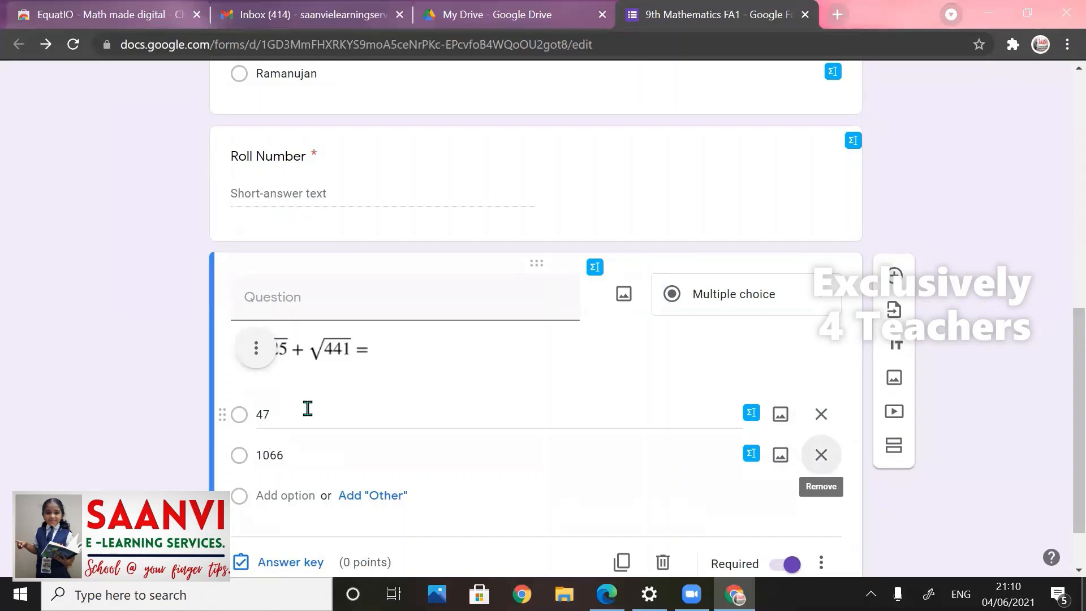
key(Tab)
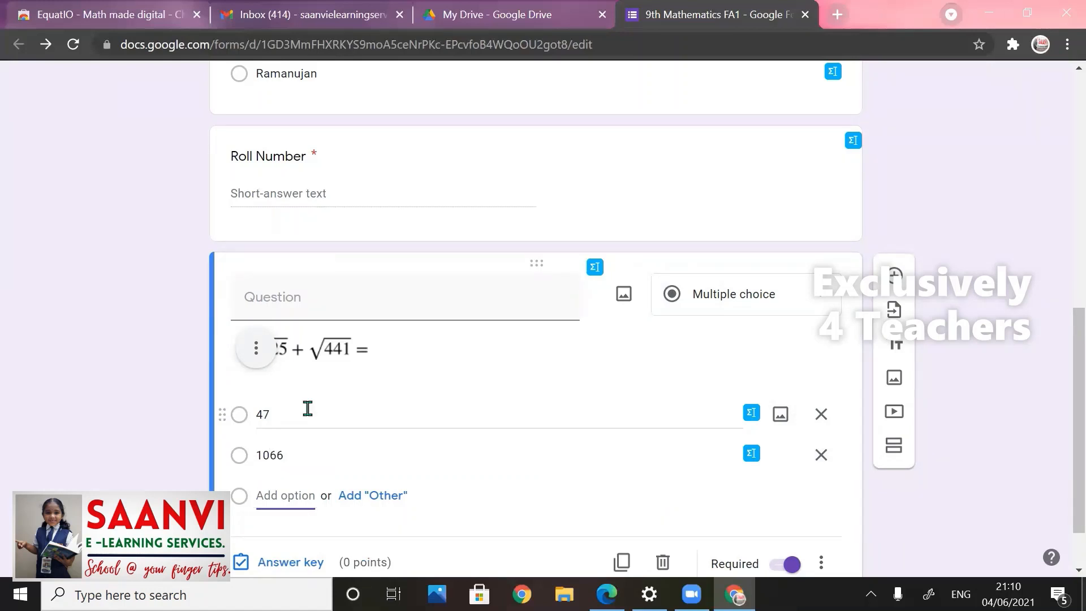
text(46)
key(Tab)
key(Tab)
key(Tab)
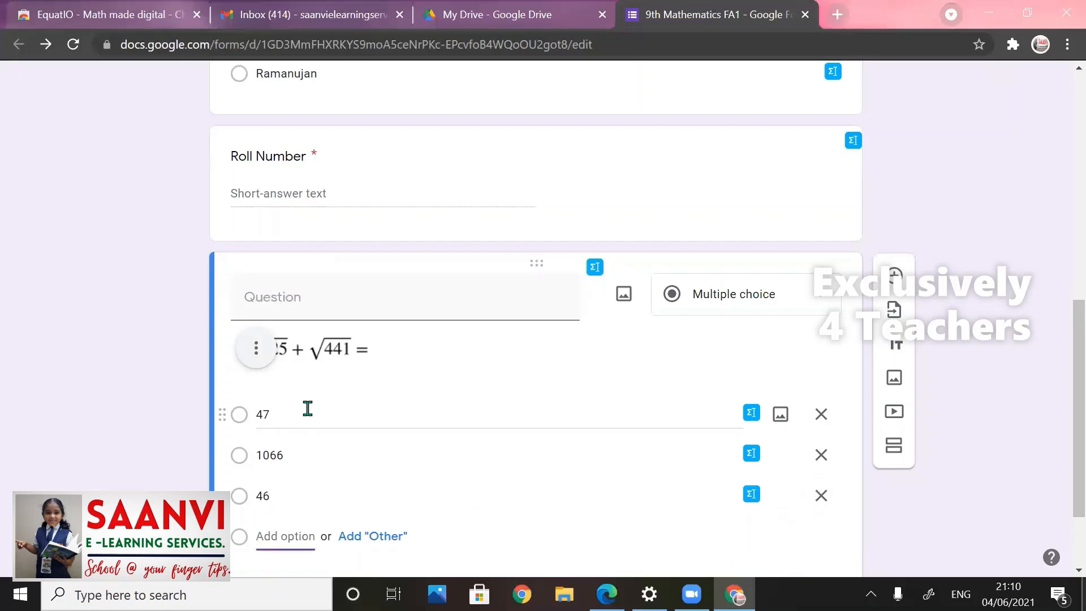
text(45)
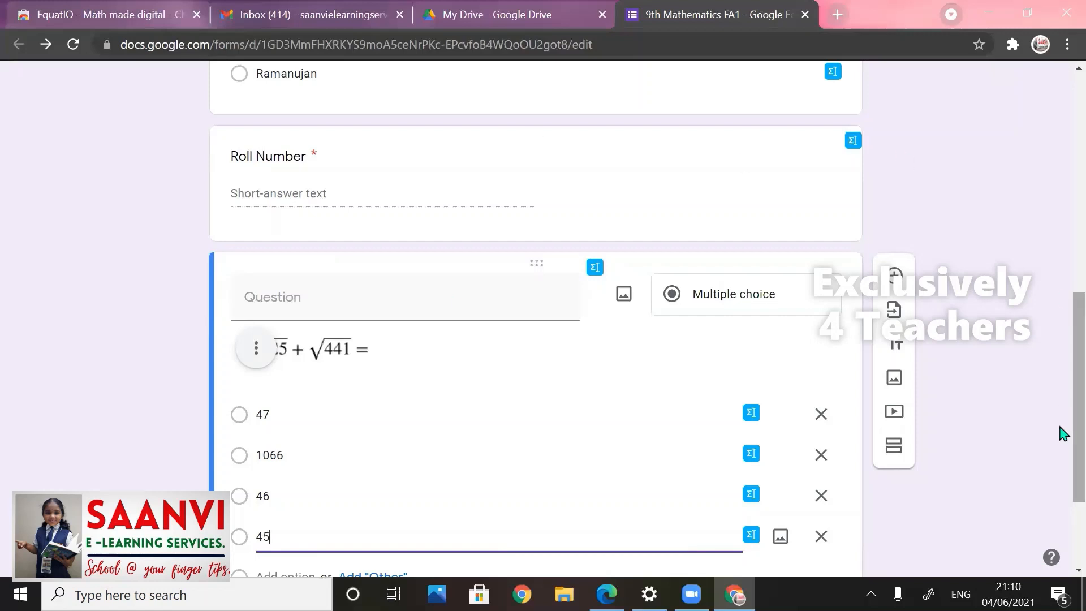
Step: Mark 46 as the correct answer in the equation question's answer key and raise its points
scroll(1062, 434, down, 3)
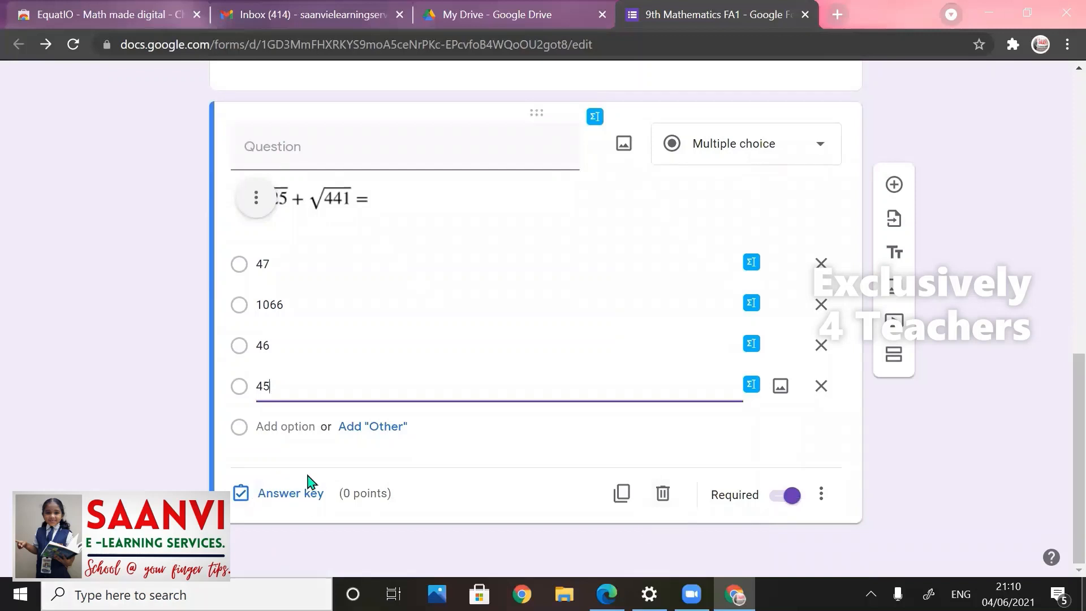
click(293, 497)
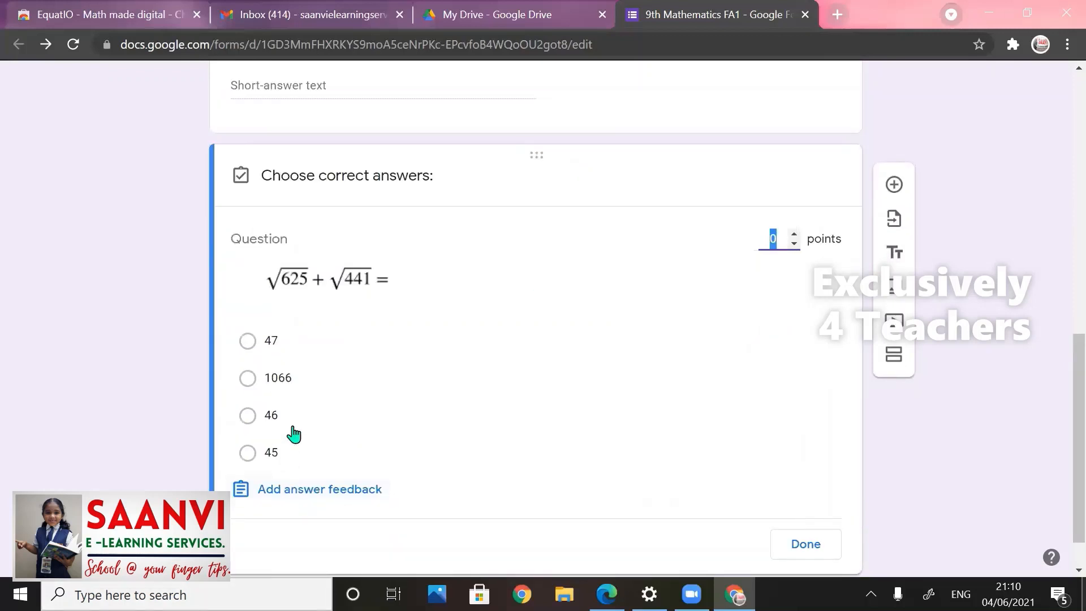
click(252, 421)
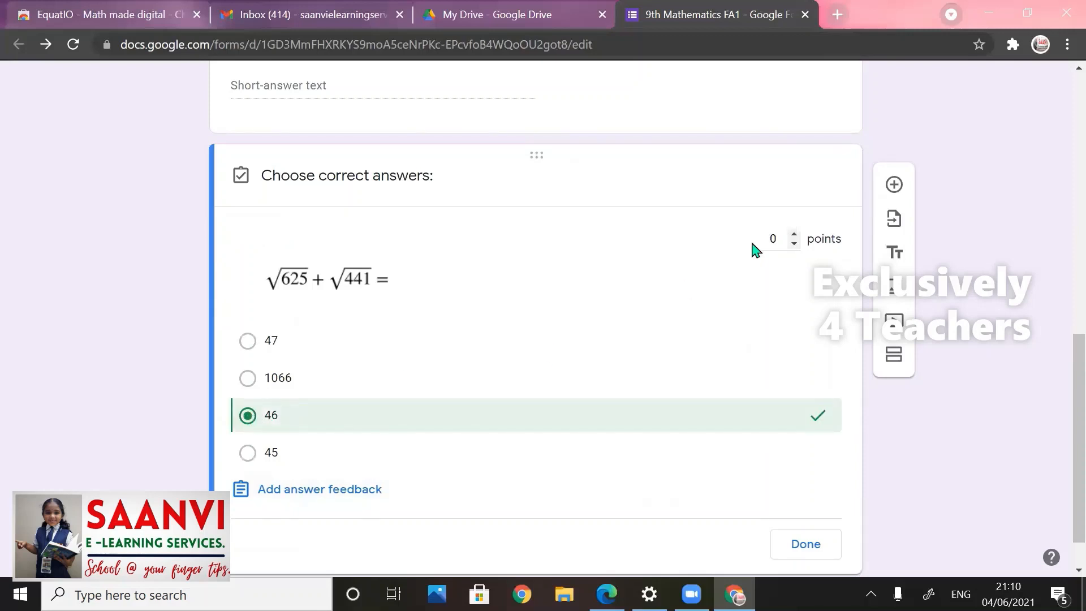
click(794, 236)
click(794, 235)
click(794, 236)
click(425, 530)
Step: Add incorrect-answer feedback to the square root question: "sq root 625 is 25 and sq root 441 is 21, sum of 25 and 21 is 46."
click(341, 492)
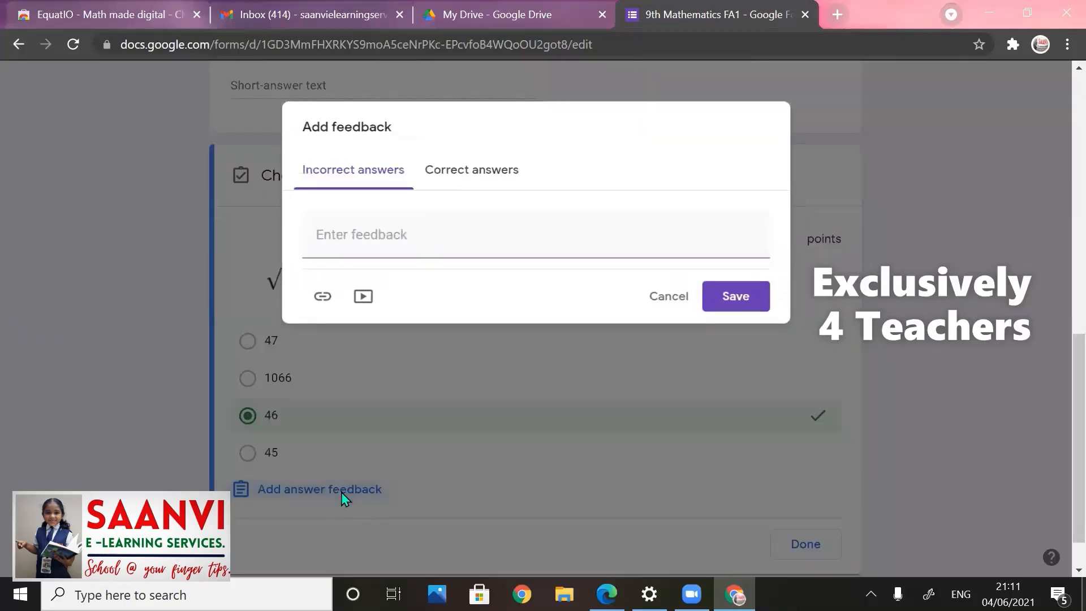
click(370, 236)
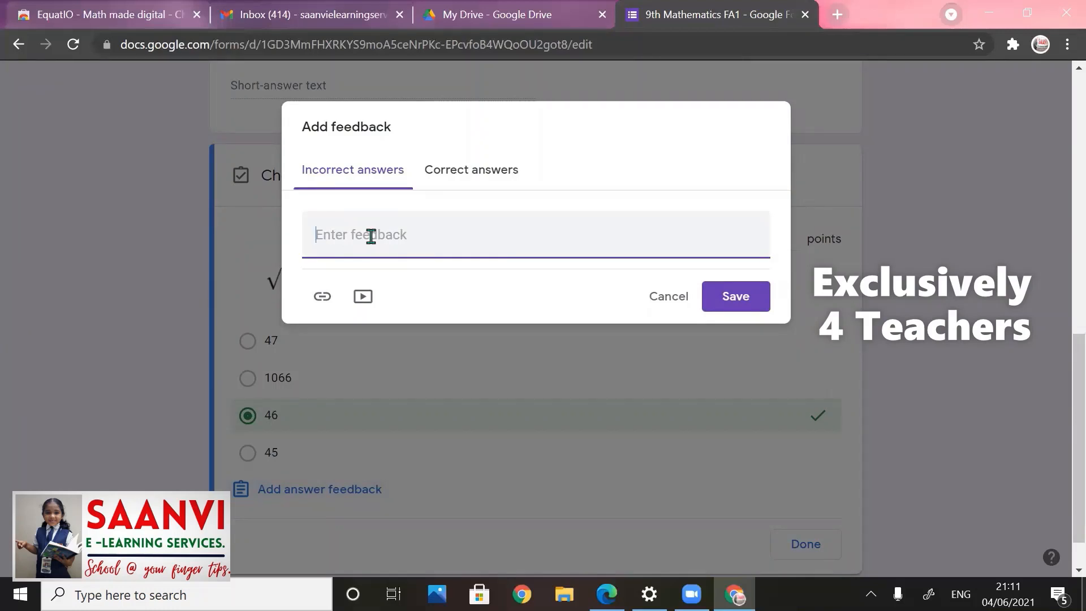
text(sq root 62)
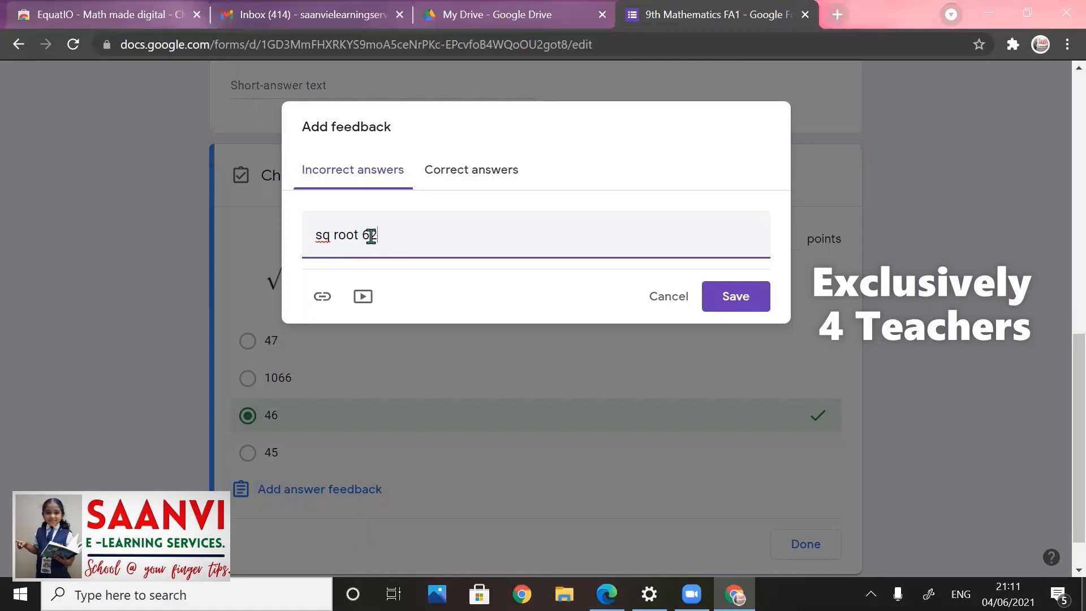
text(5 is 25 a)
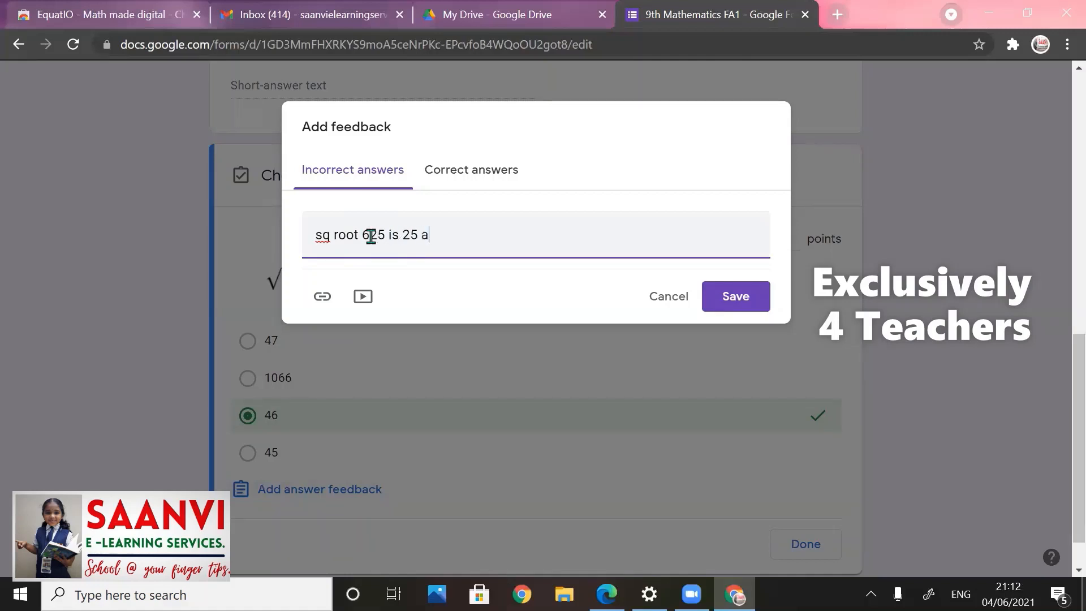
text(nd sq root )
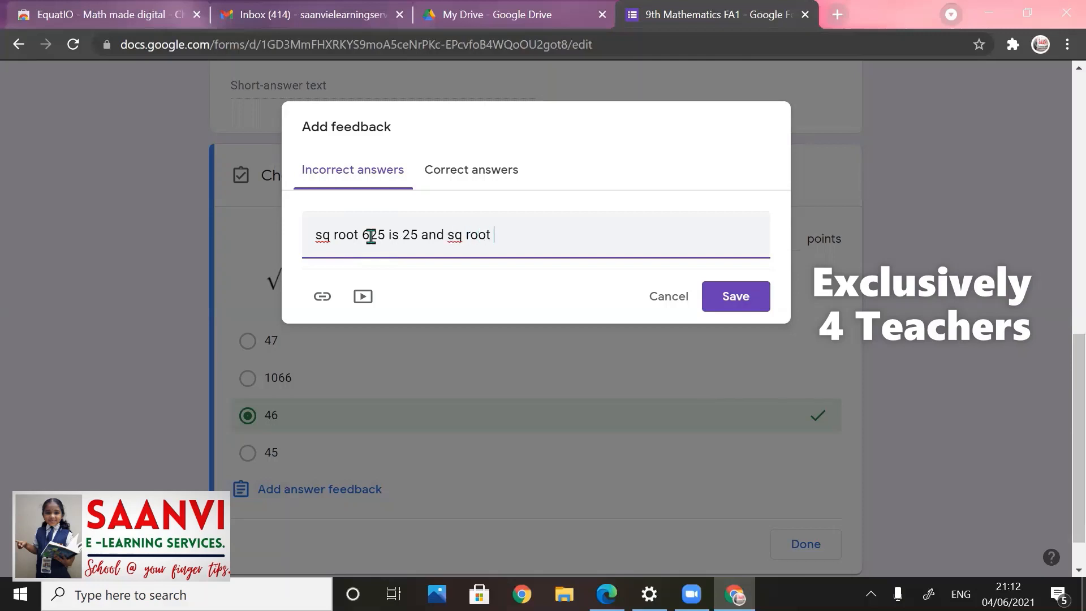
text(441 is 21, sum of 25 an)
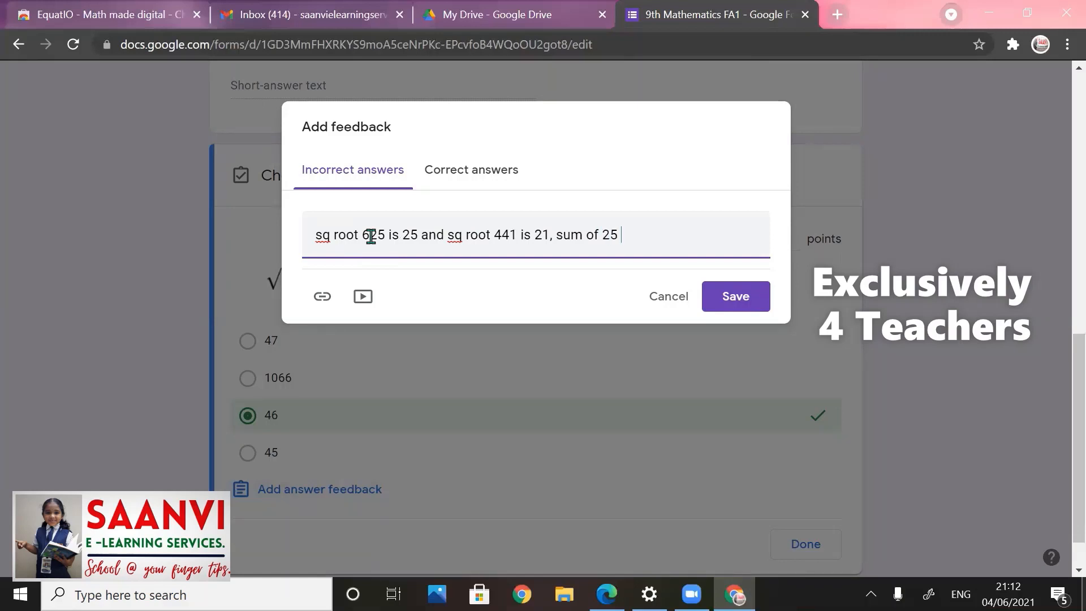
text(d 21 is 46.)
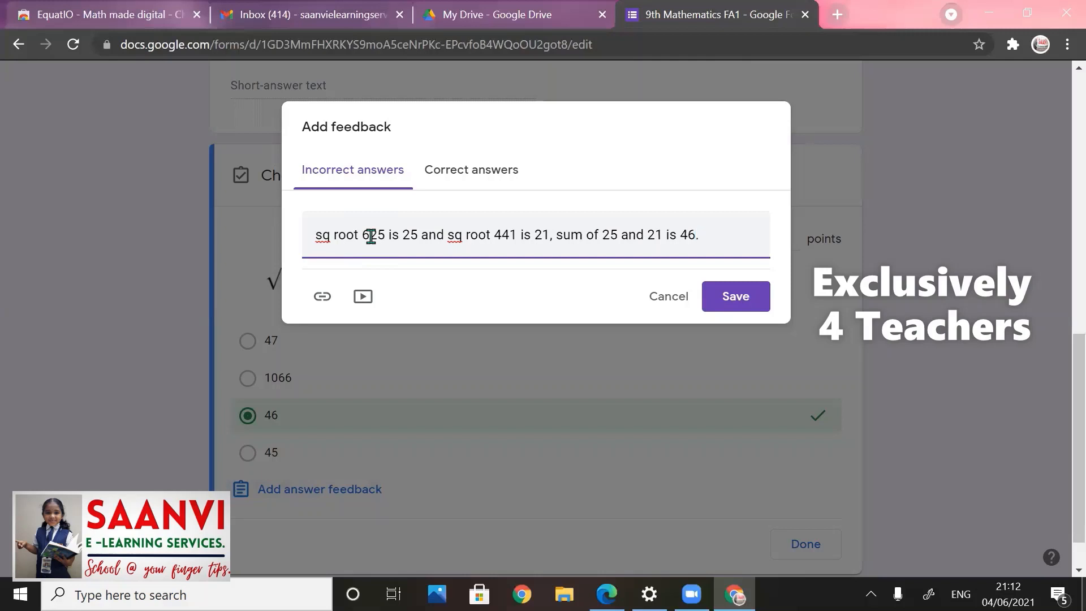
Step: Enter "Very Good." as the correct-answer feedback, save the feedback and close the square root question's answer key
click(469, 177)
click(386, 248)
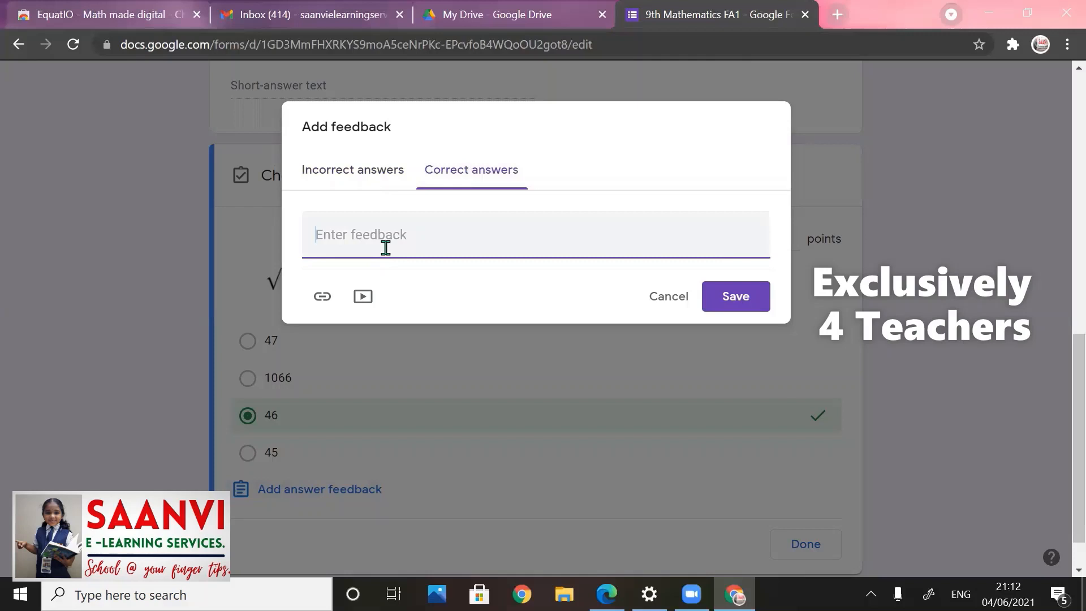
text(Very Good.)
click(736, 297)
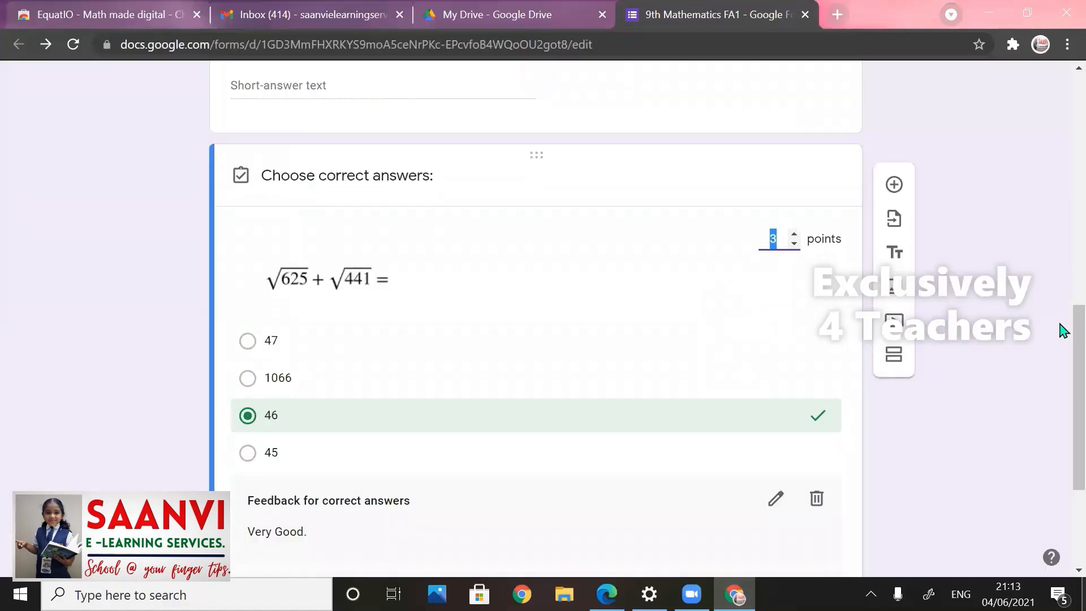
scroll(1061, 366, down, 4)
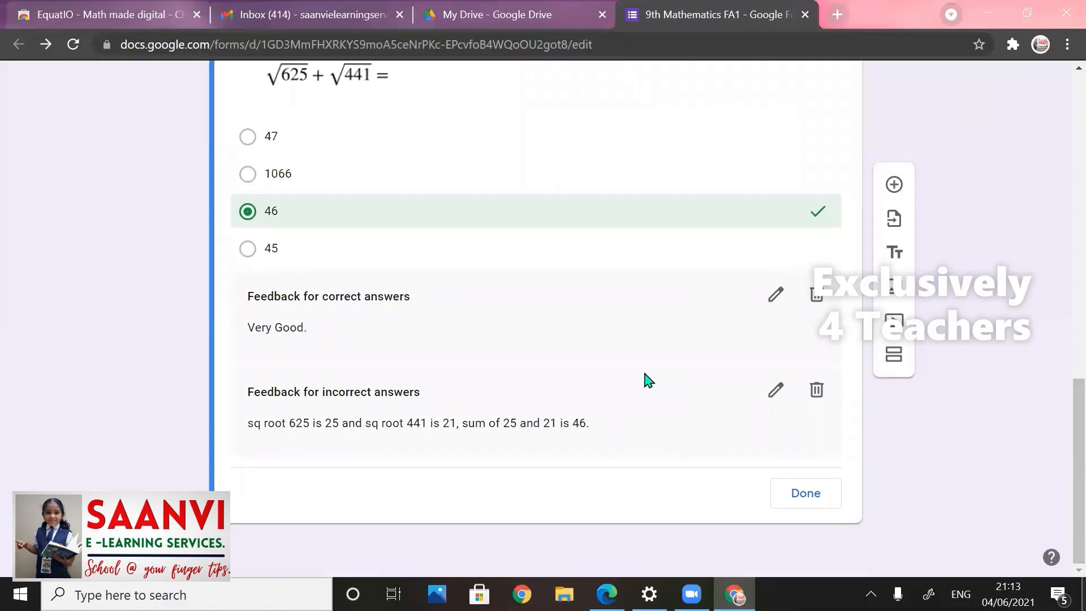
click(799, 500)
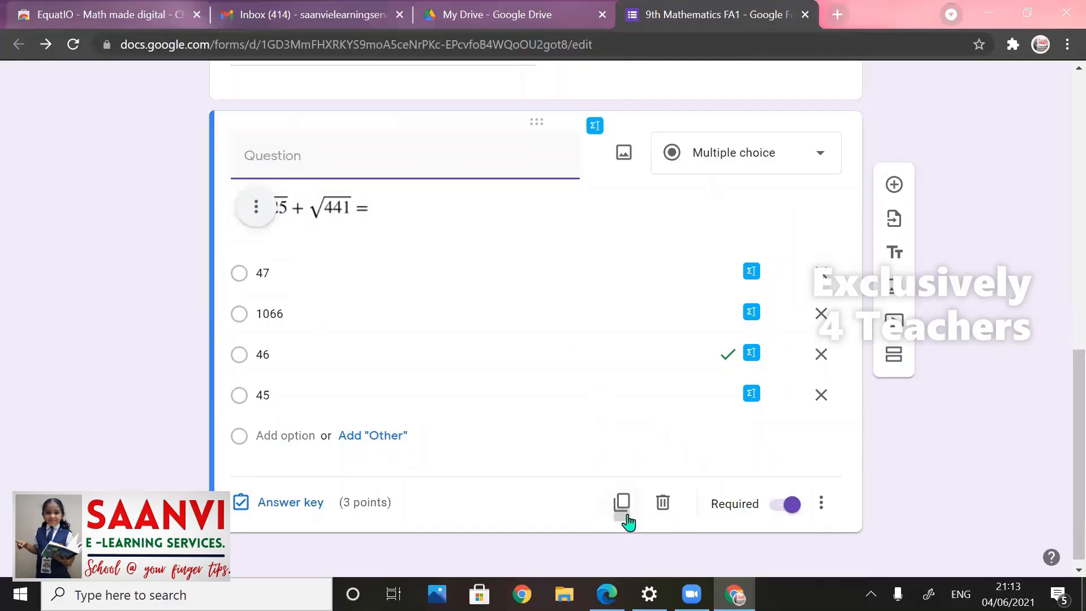
Step: Add a new question and insert the EquatIO equation (111)² into it, replacing the previous equation in the math editor
click(894, 185)
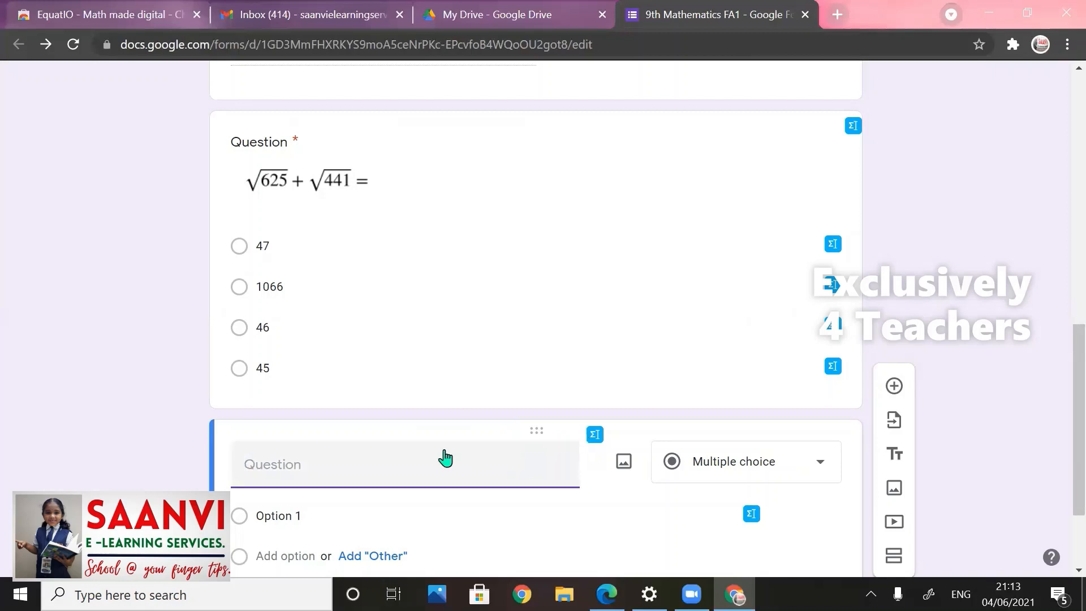
click(595, 436)
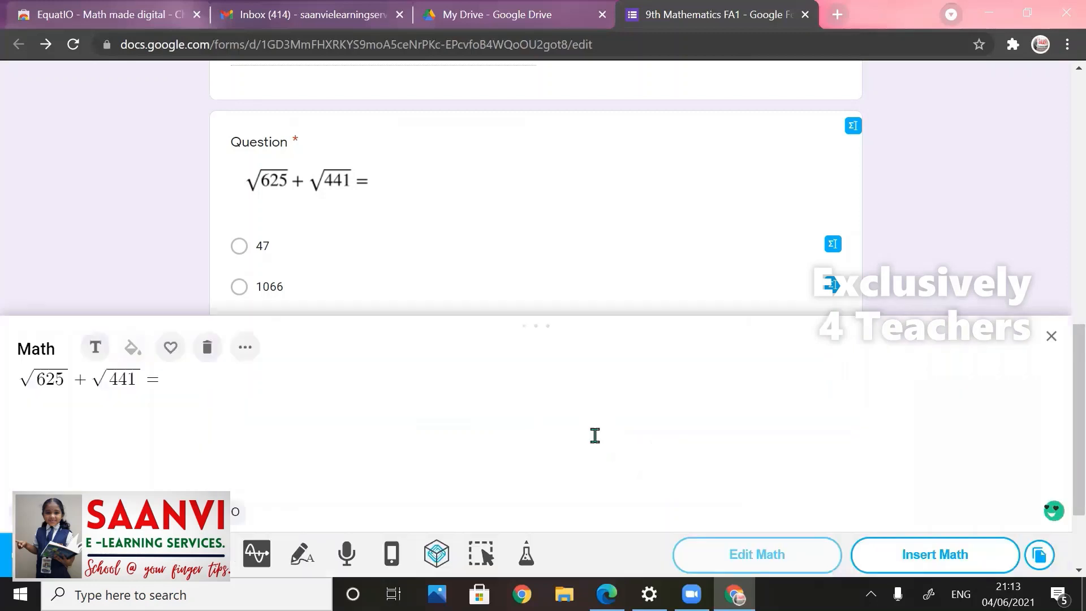
drag(226, 389, 28, 364)
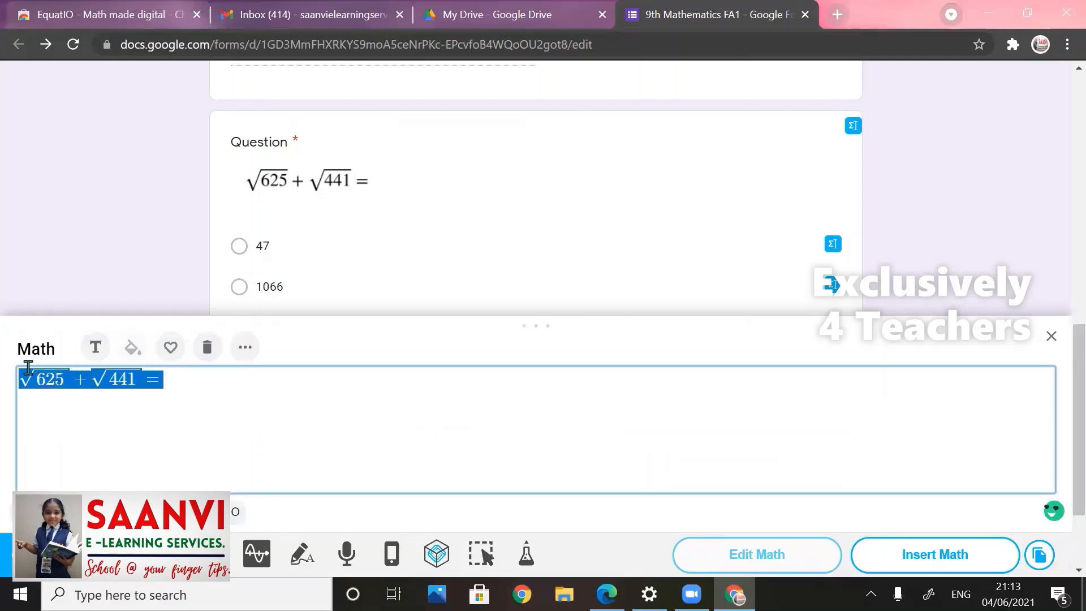
key(BackSpace)
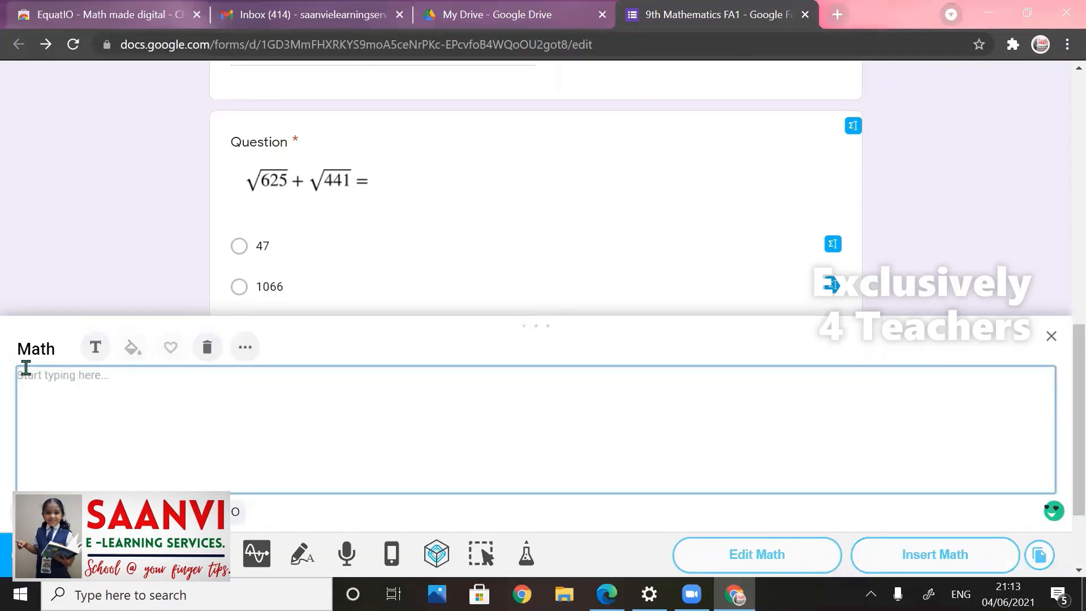
text(()
text(111)
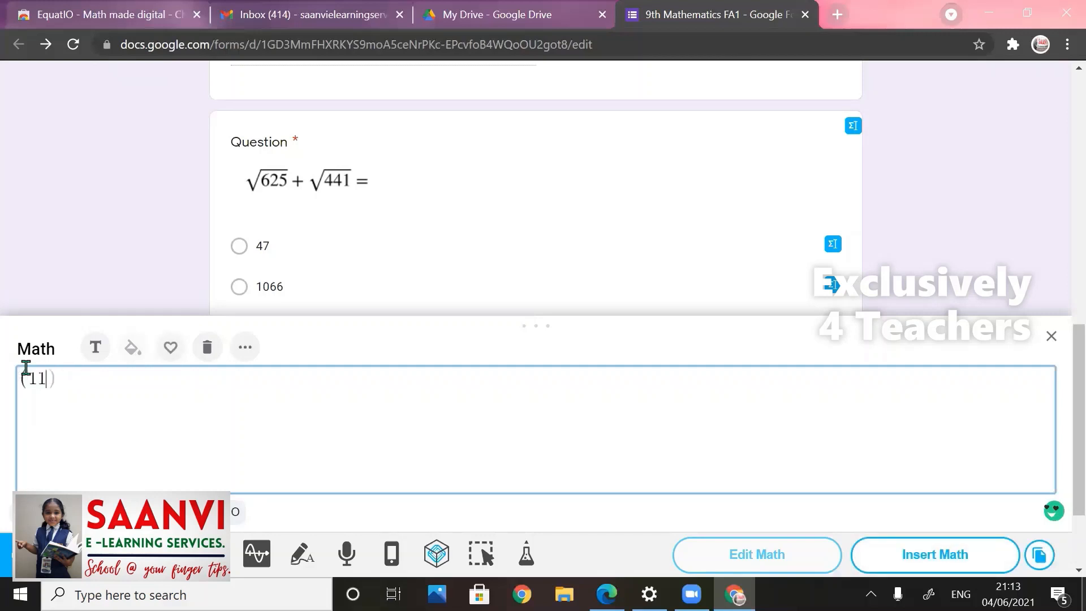
text()sq)
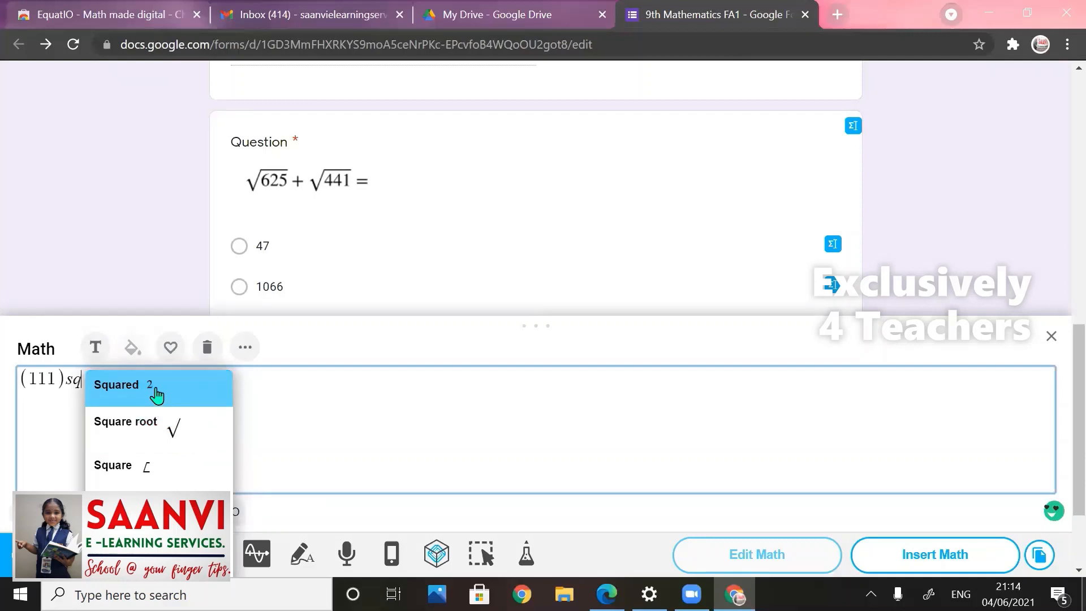
click(156, 396)
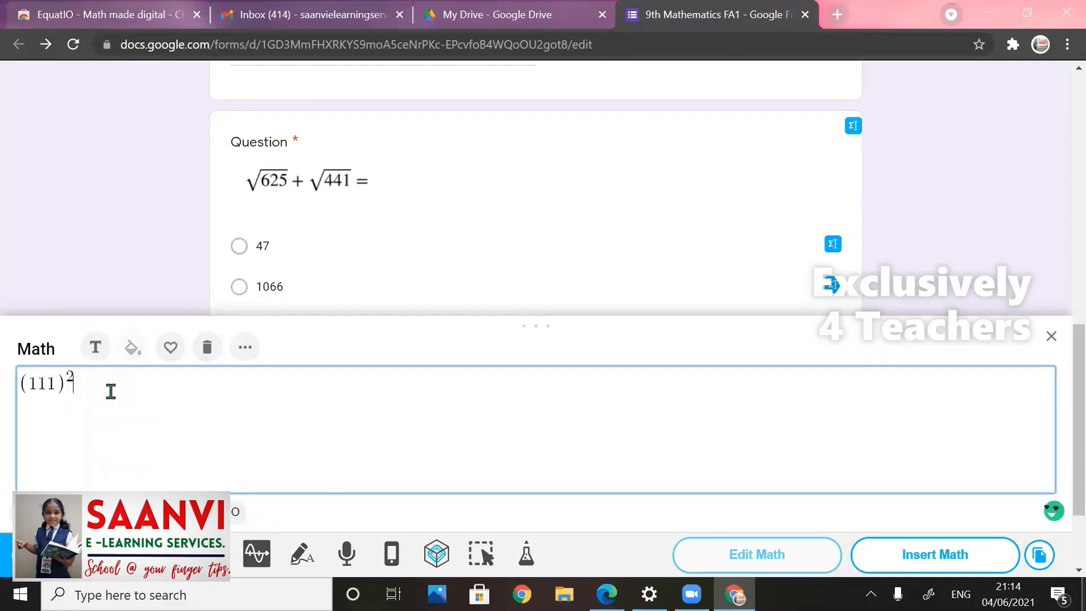
click(987, 566)
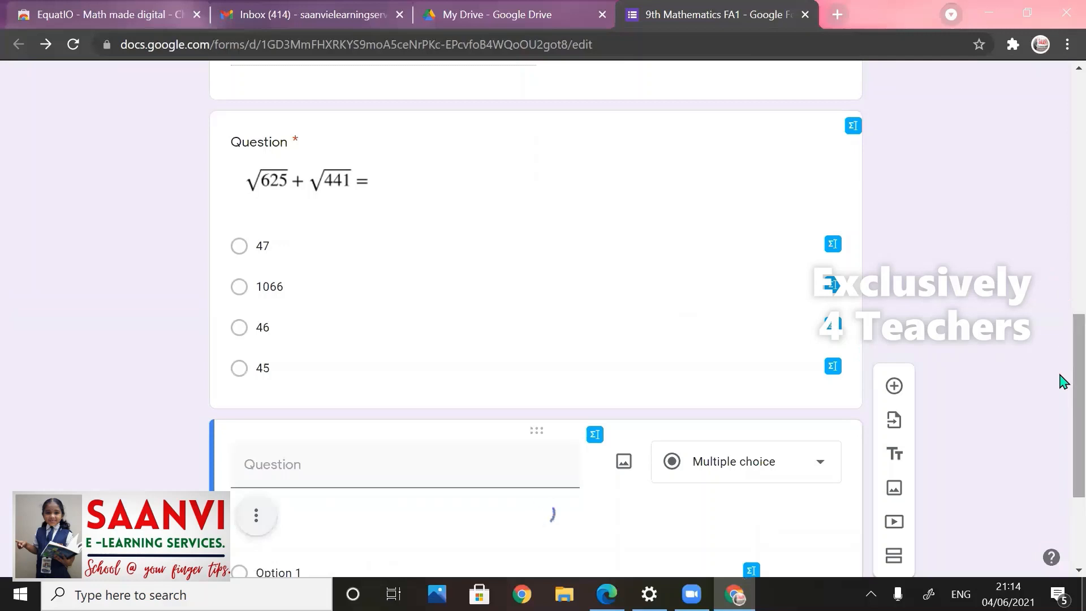
Step: Enter 12341 and 12321 as the first two answer options of the (111)² question
drag(1074, 374, 1074, 428)
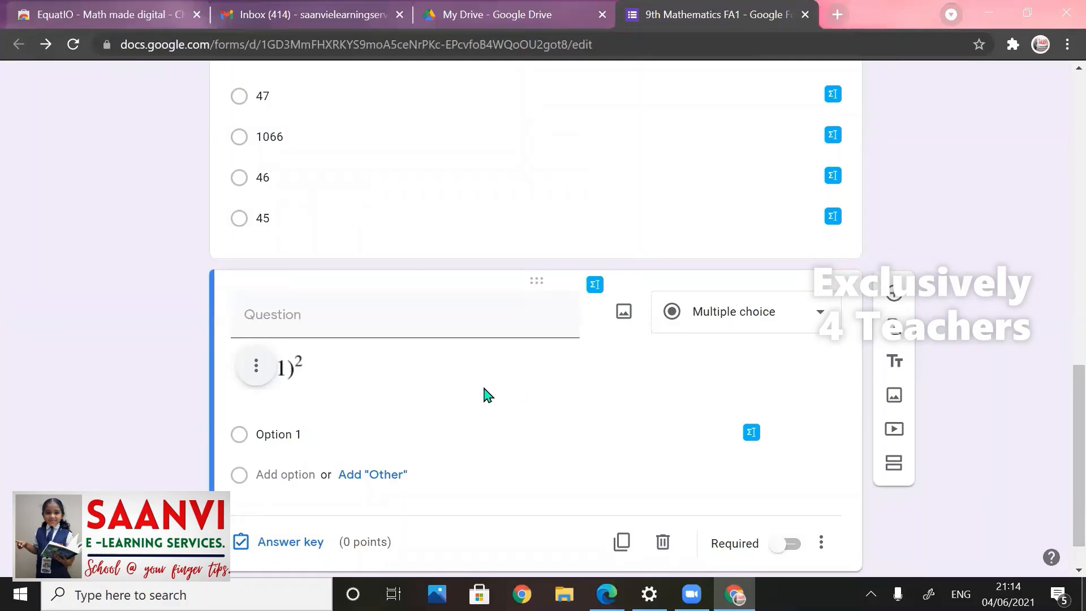
click(280, 431)
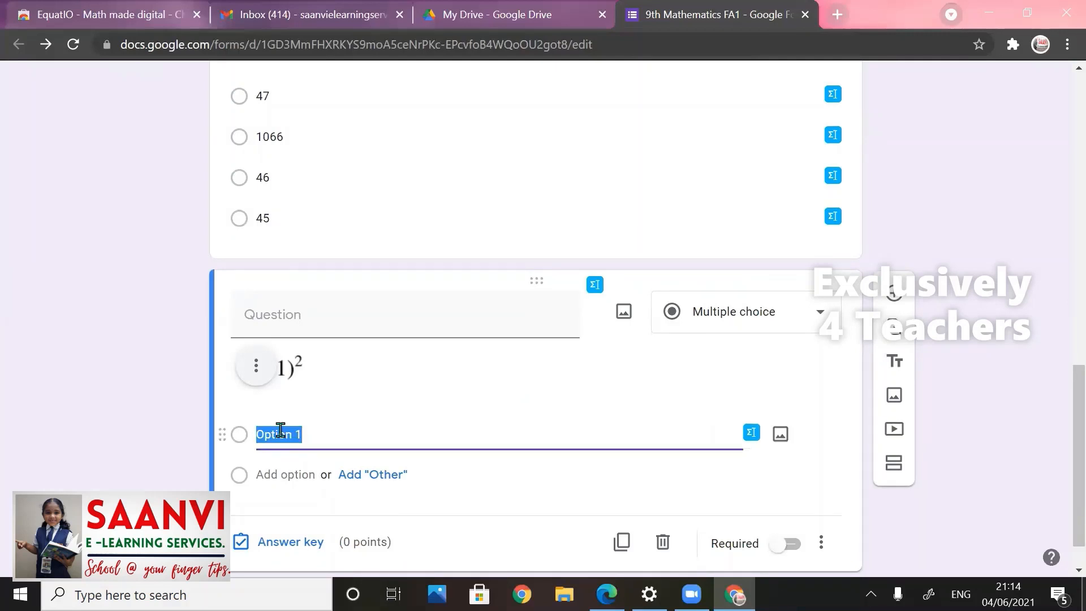
text(12341)
key(Tab)
key(Tab)
key(Tab)
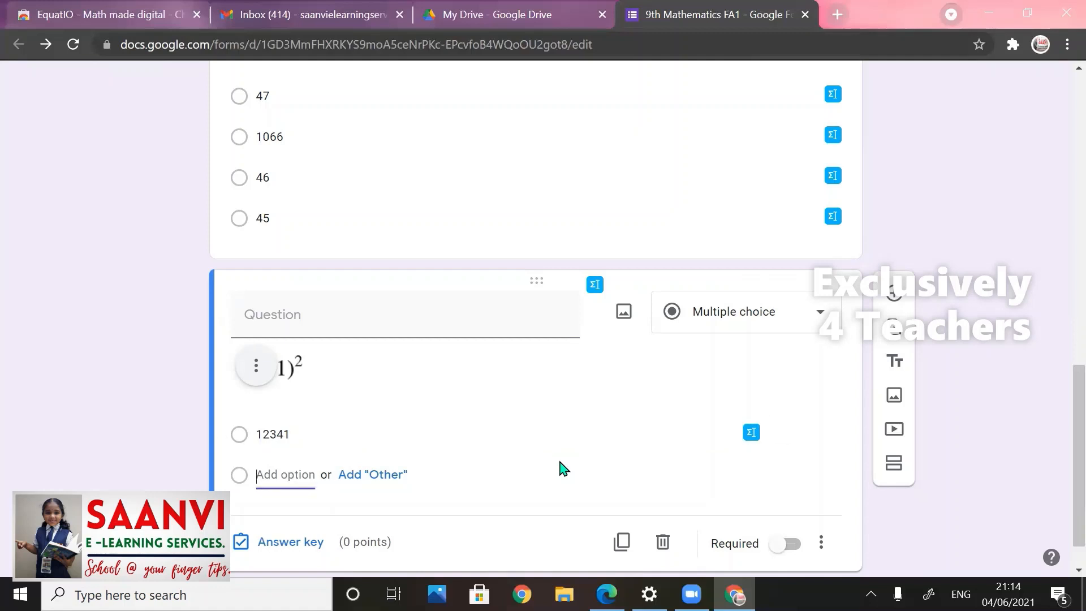
text(12321)
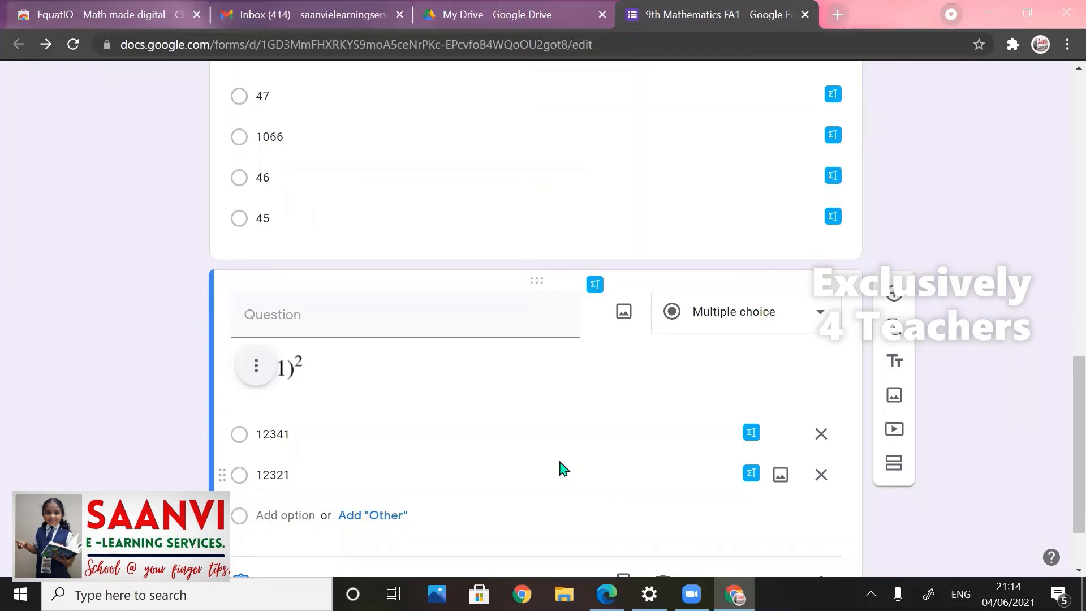
Step: Add 12312 and 12221 as the third and fourth answer options of the (111)² question
key(Tab)
key(Tab)
key(Tab)
text(12312)
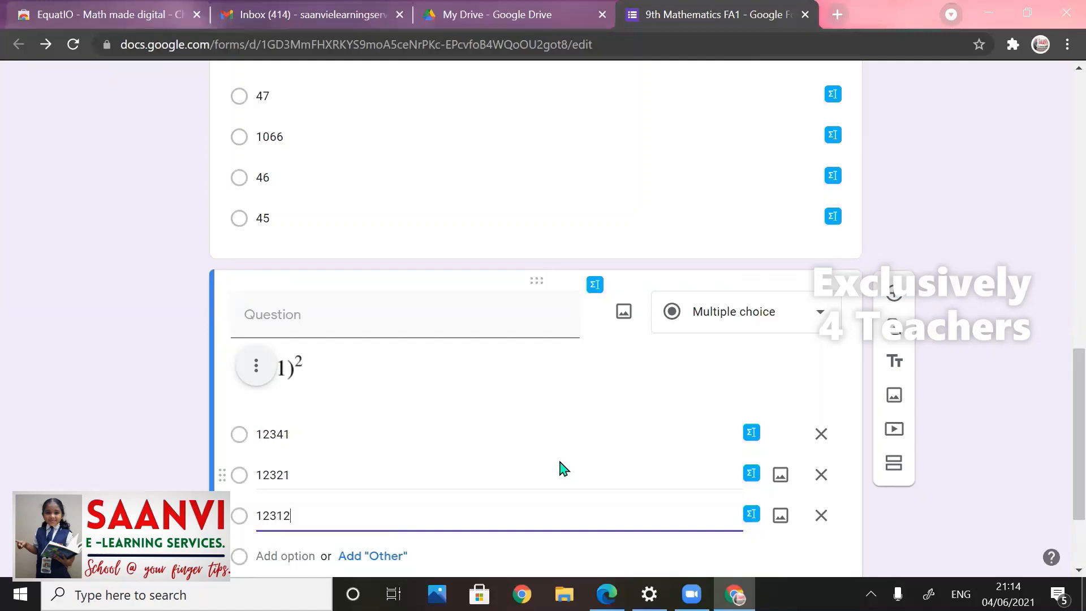
key(Tab)
key(Tab)
key(Tab)
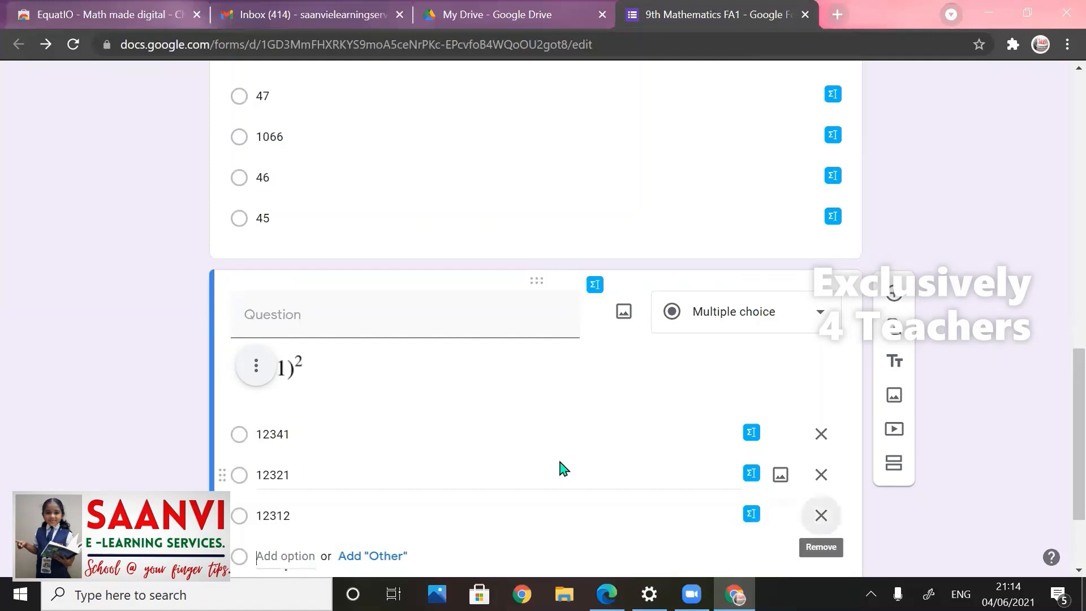
text(12221)
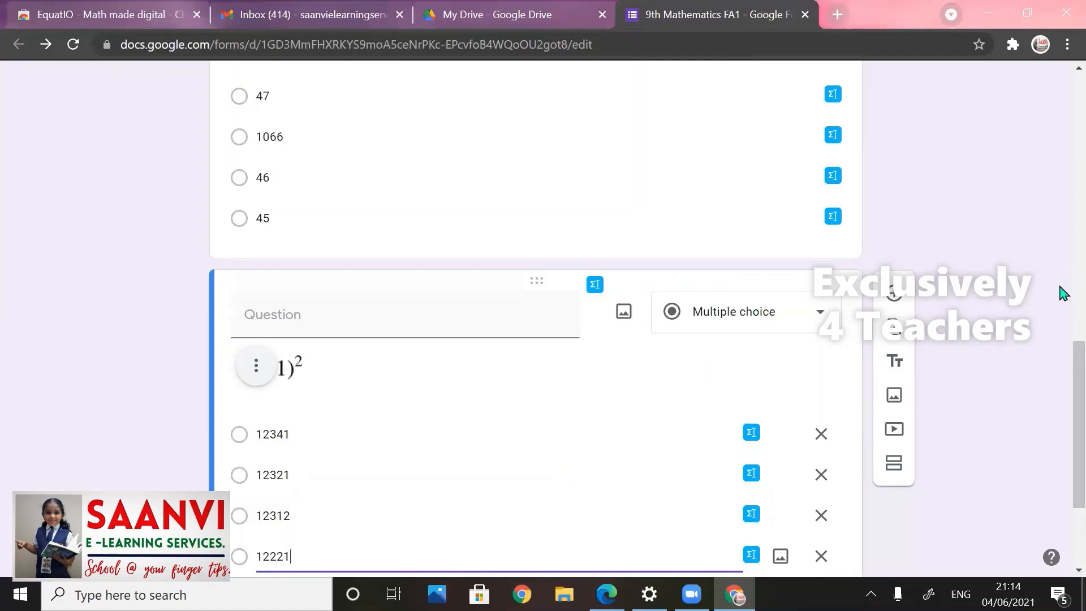
Step: Mark 12321 as the correct answer in the (111)² question's answer key and set its value to 3 points
scroll(1063, 424, down, 3)
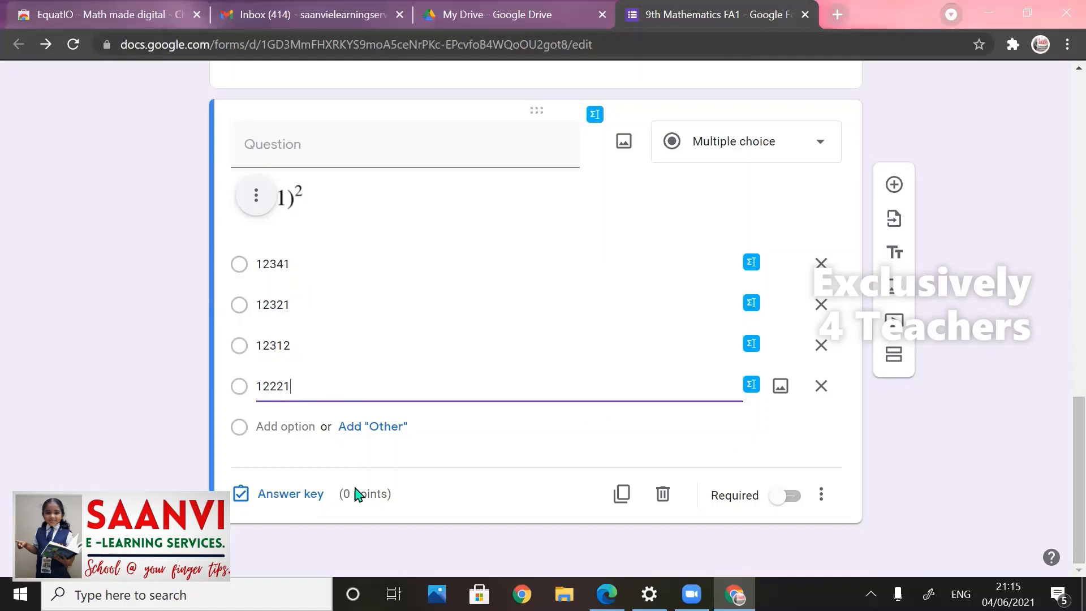
click(308, 497)
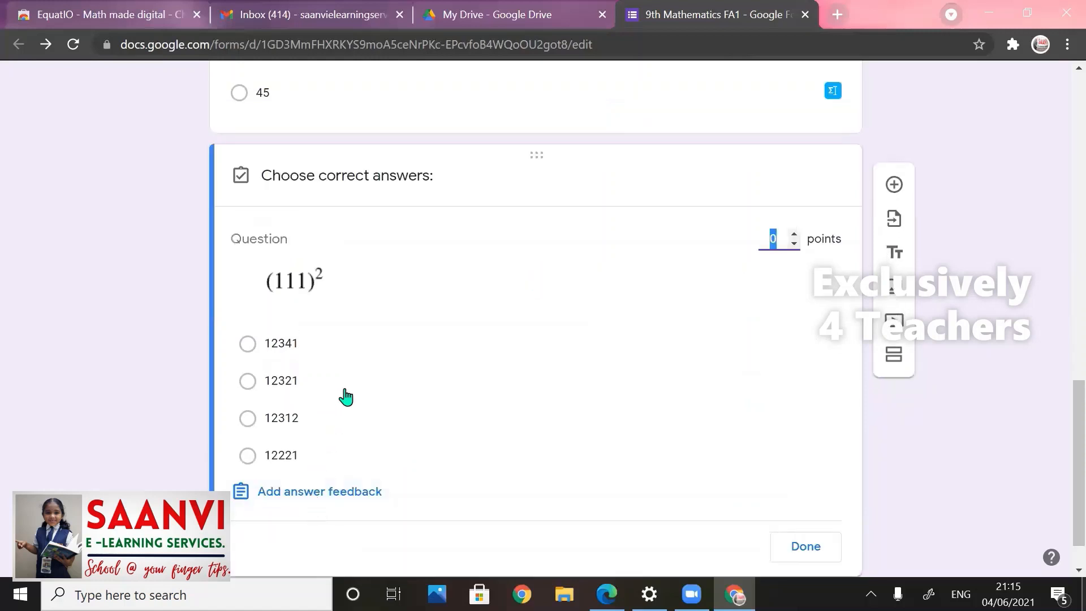
click(296, 380)
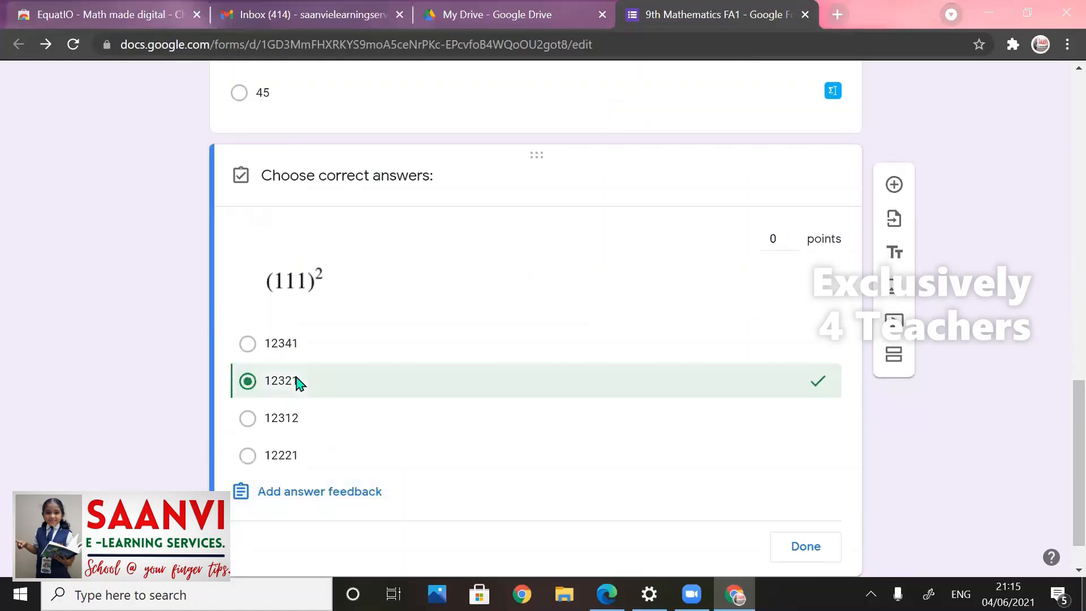
click(794, 235)
click(795, 234)
click(794, 234)
Step: Add incorrect-answer feedback reading "111 x 111 is 12321." to the (111)² question
click(356, 492)
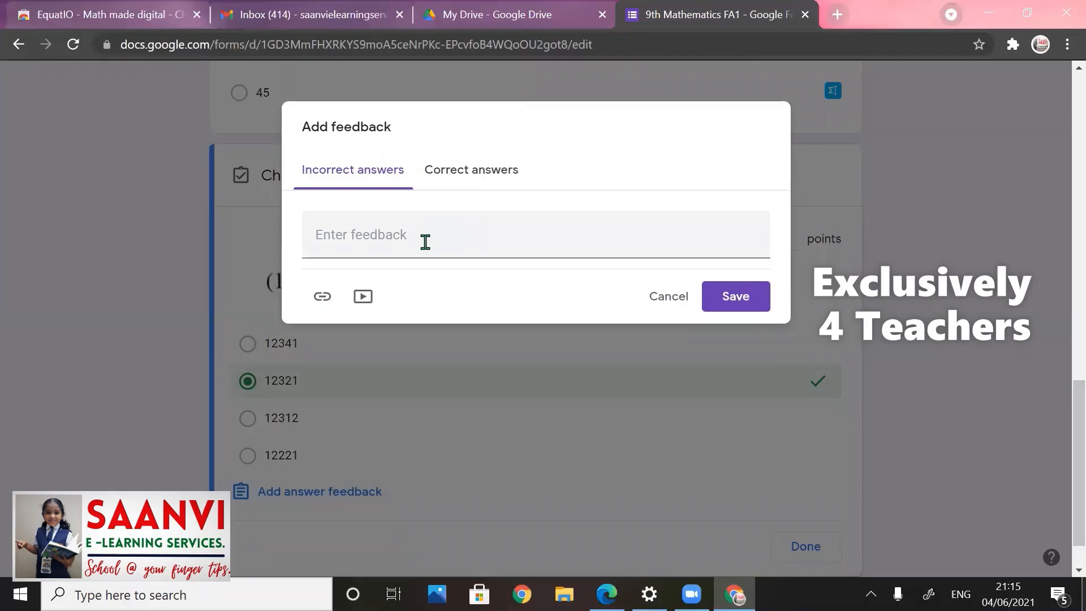
click(425, 242)
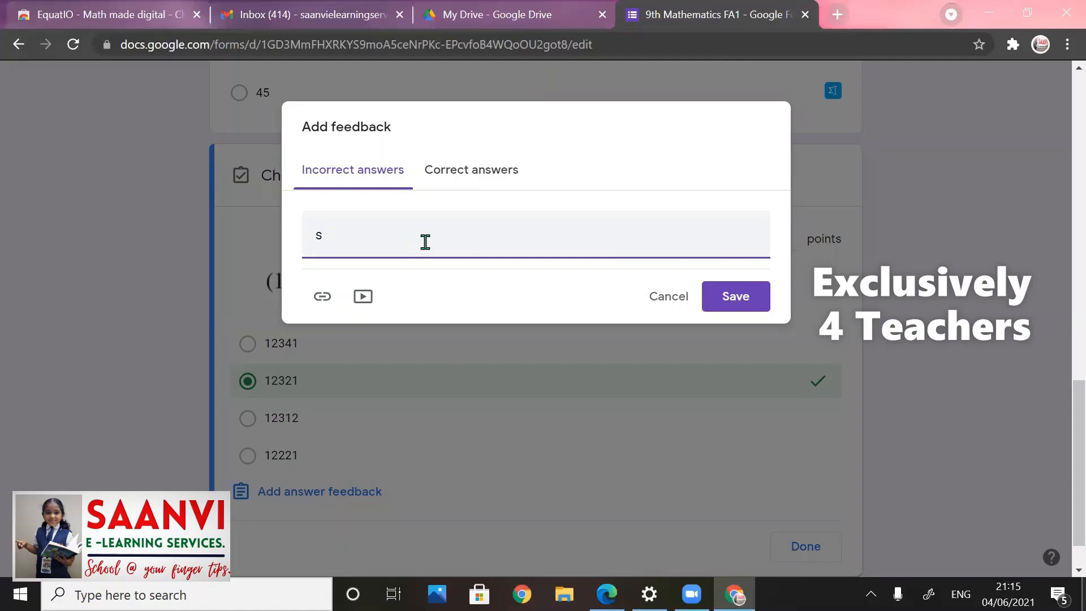
key(BackSpace)
text(111 x 111 is 12321.)
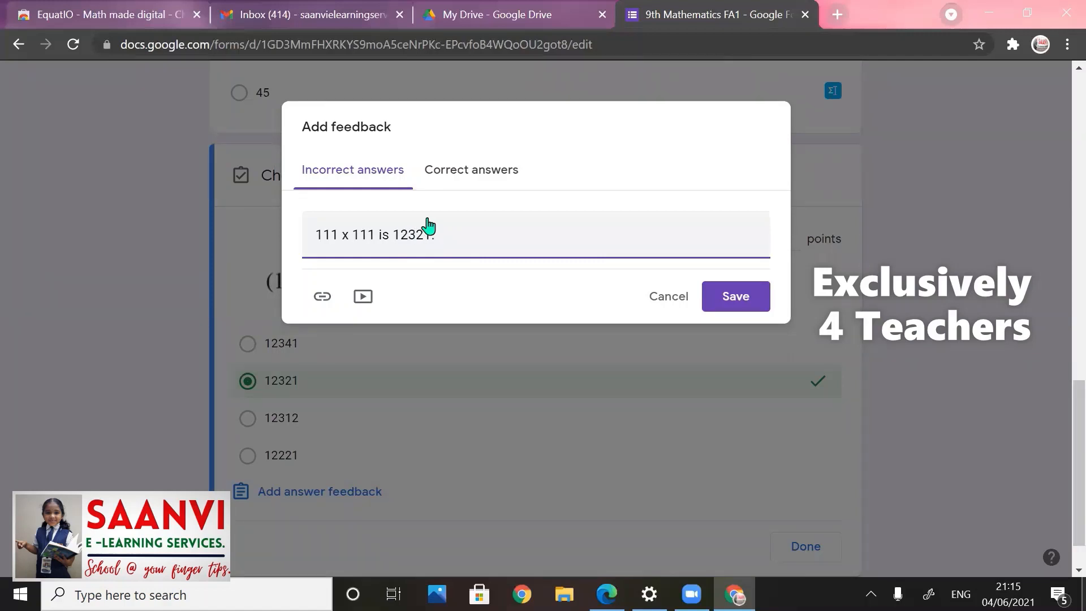
Step: Enter "Very Good" as the (111)² question's correct-answer feedback and save the feedback
click(455, 178)
click(406, 231)
text(Very )
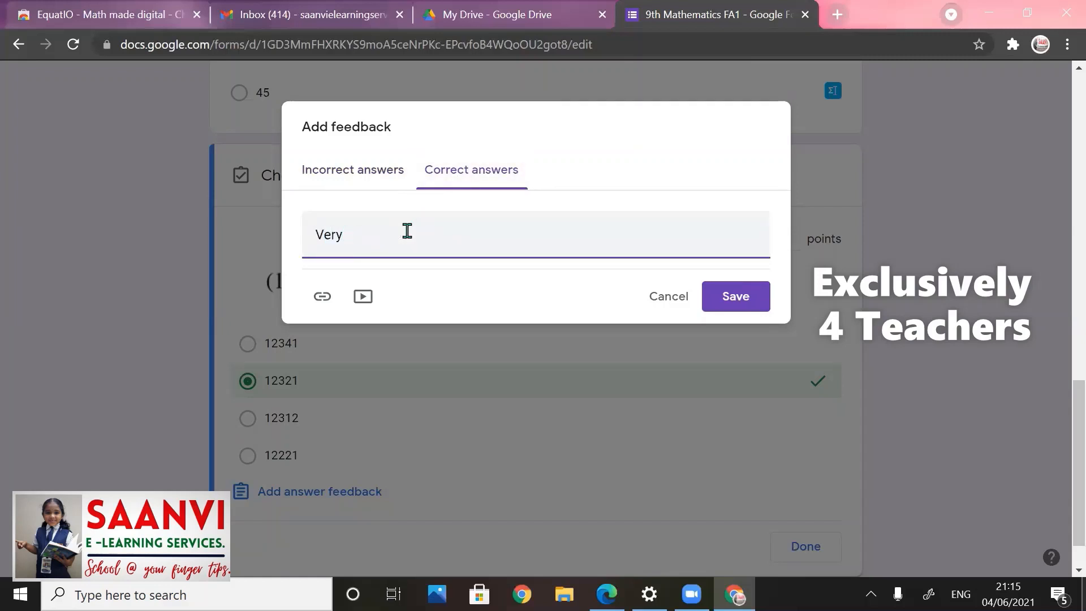
text(Good)
click(754, 306)
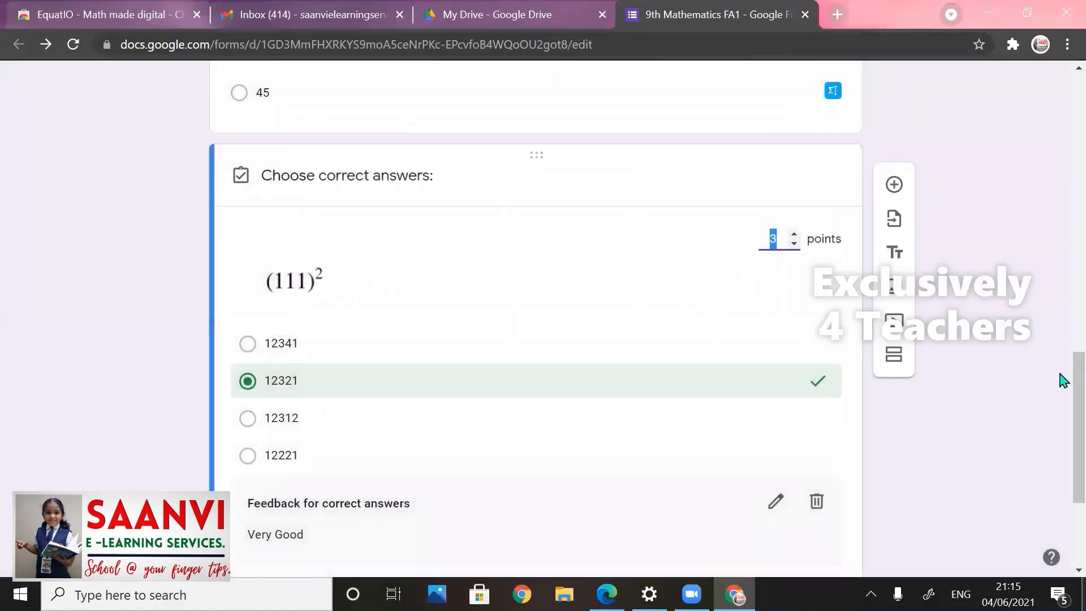
drag(1062, 382, 1063, 496)
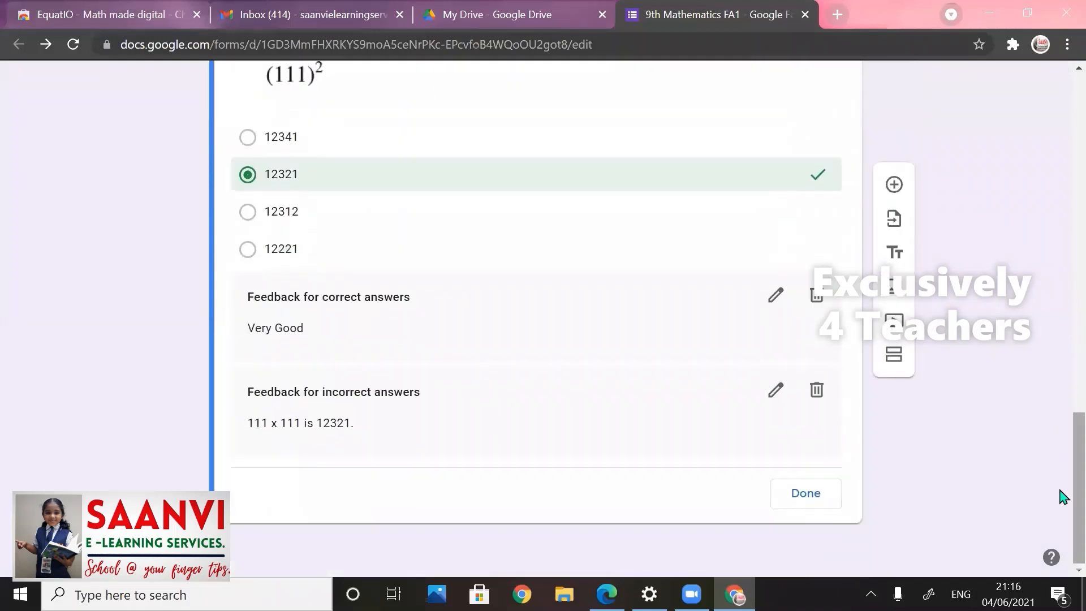
Step: Close the (111)² answer key, add a new multiple-choice question, and insert the EquatIO equation ∛4913 as its image
click(813, 498)
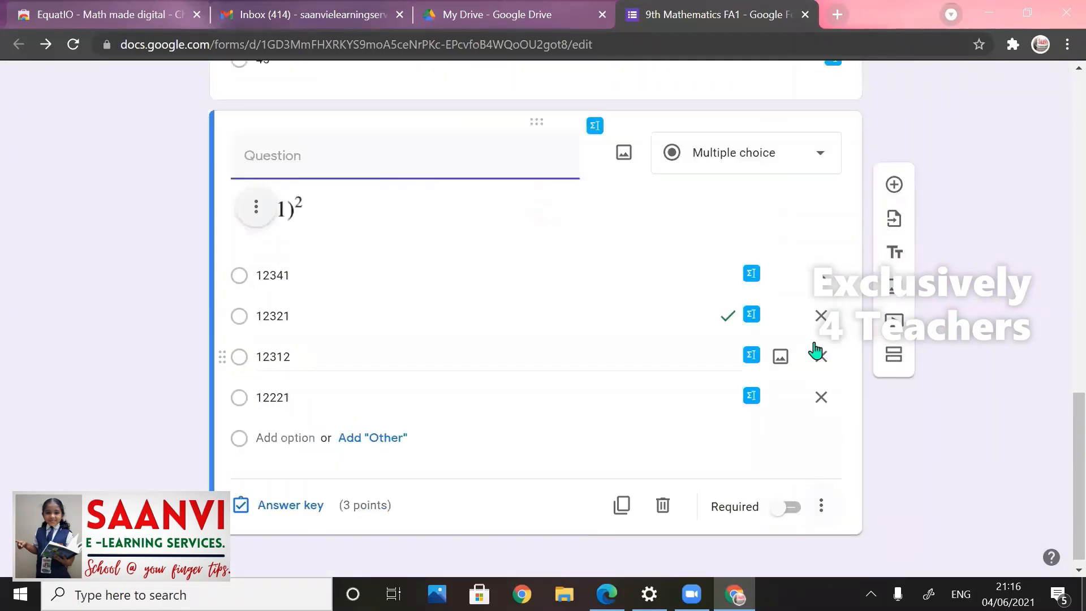
click(894, 187)
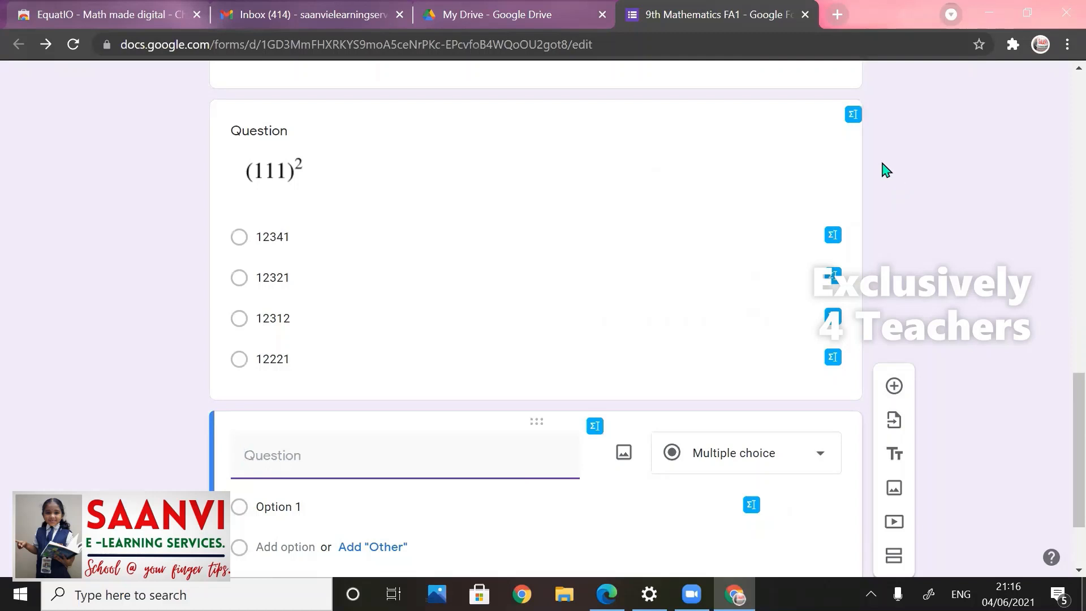
click(595, 427)
click(68, 380)
drag(67, 380, 4, 345)
text(cube)
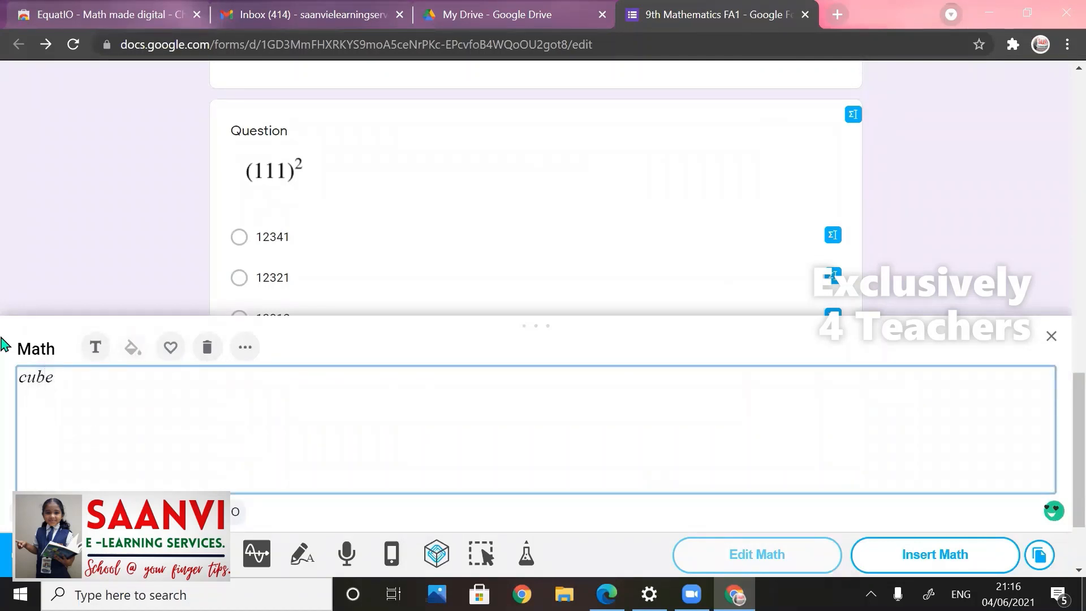
key(BackSpace)
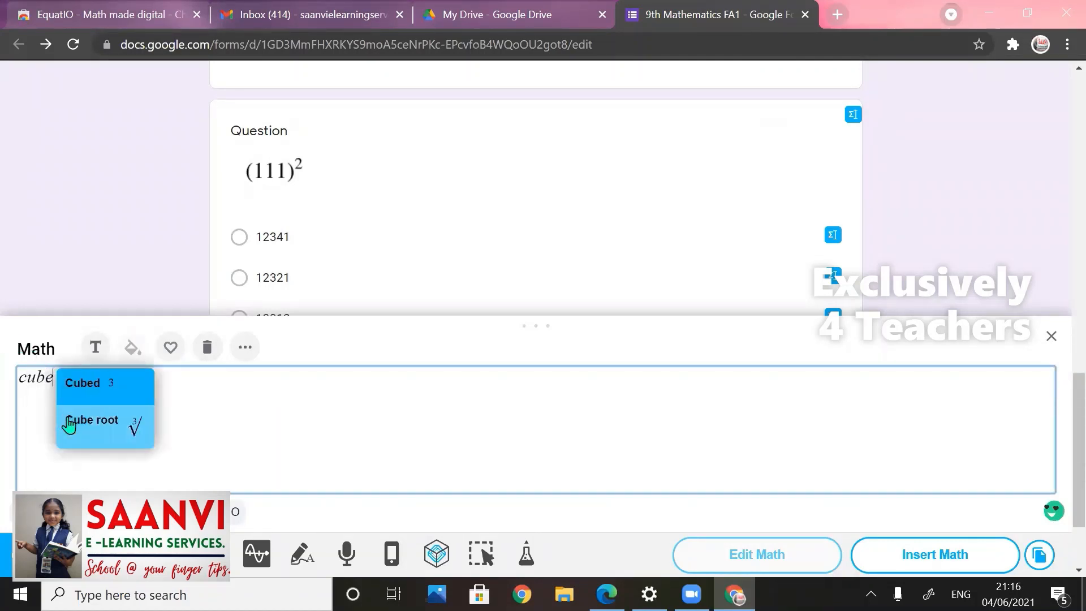
click(94, 423)
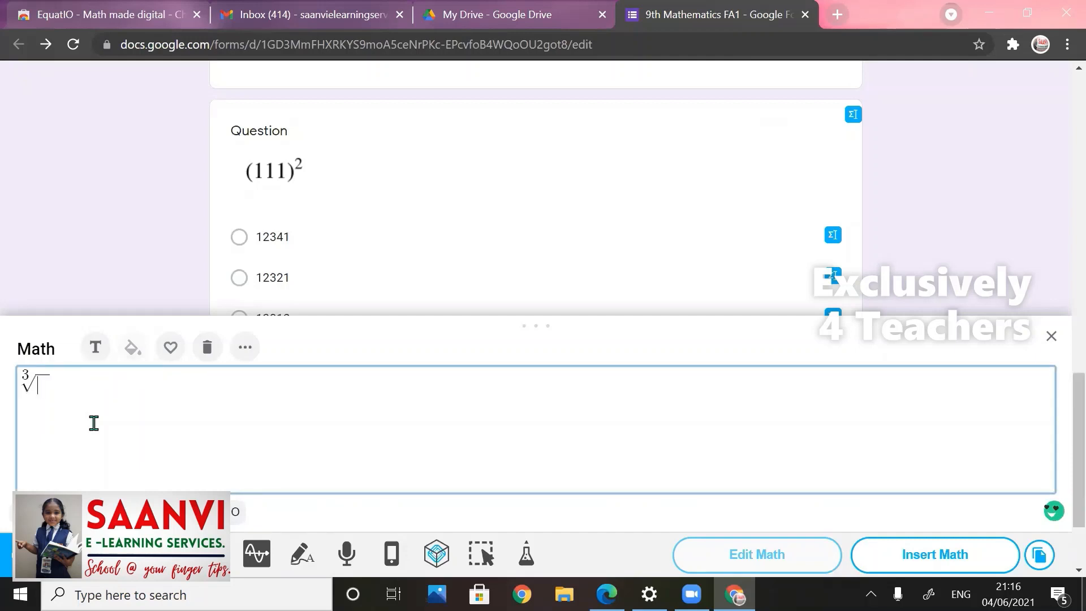
text(4913)
click(935, 556)
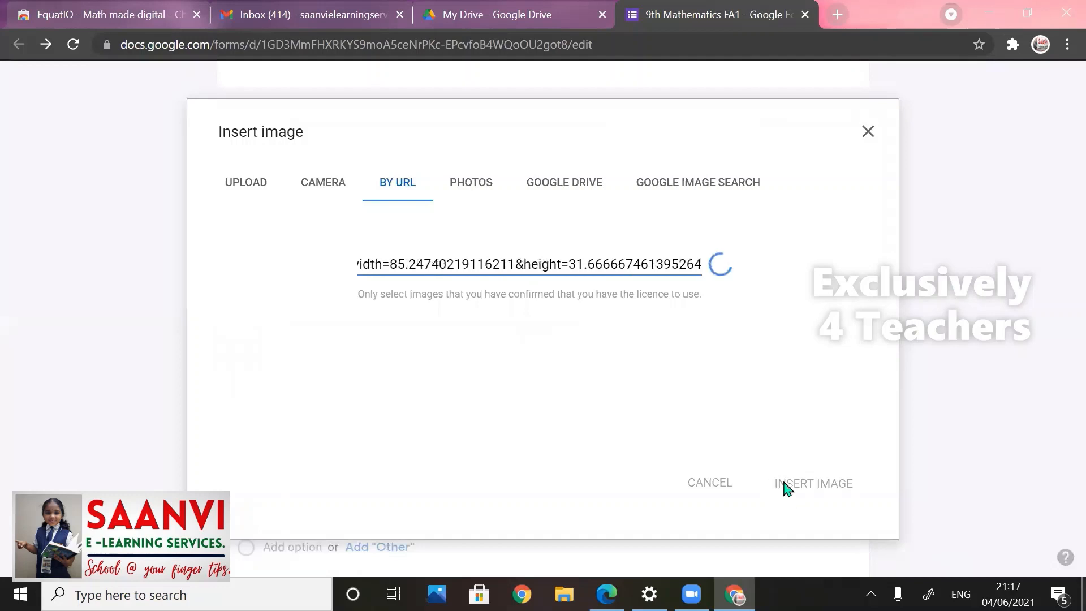
click(789, 486)
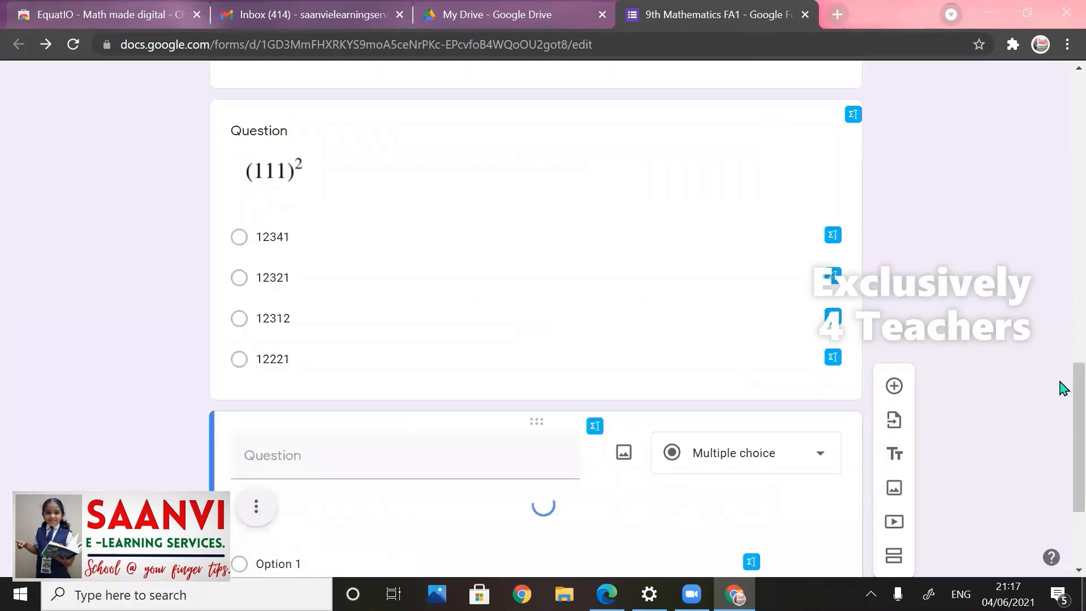
Step: Enter 17 and 15 as the first and second answer options of the ∛4913 question
drag(1074, 399, 1065, 460)
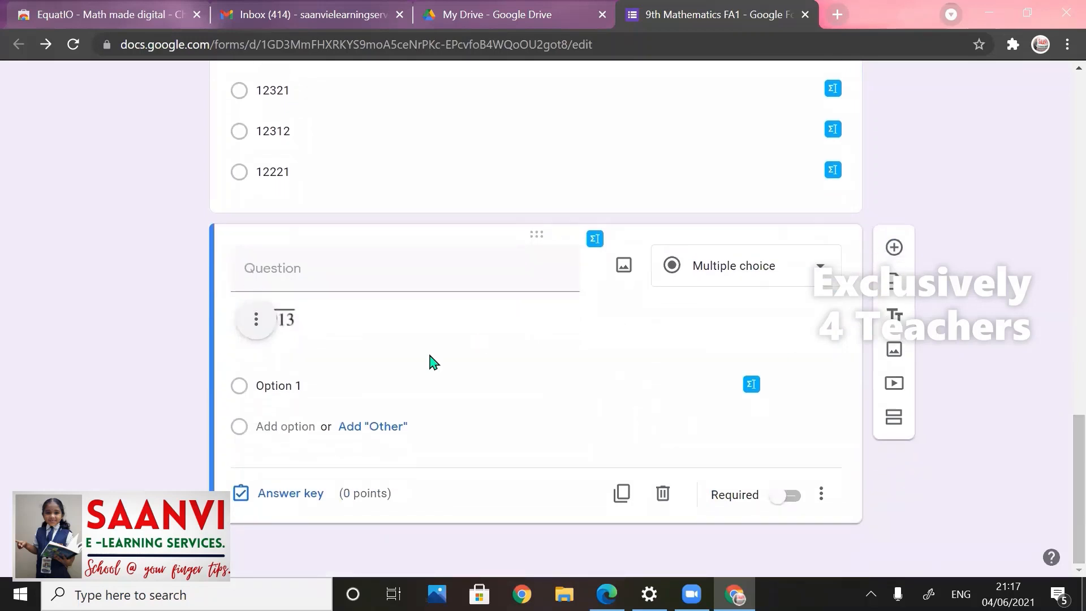
click(293, 385)
text(17)
key(Tab)
key(Tab)
key(Tab)
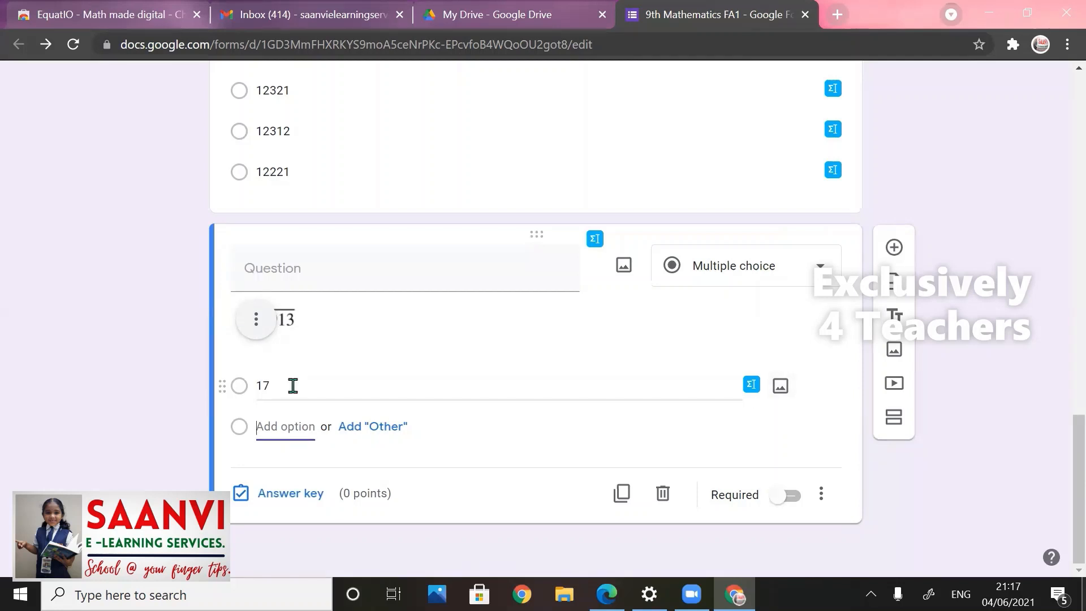
text(15)
key(Tab)
key(Tab)
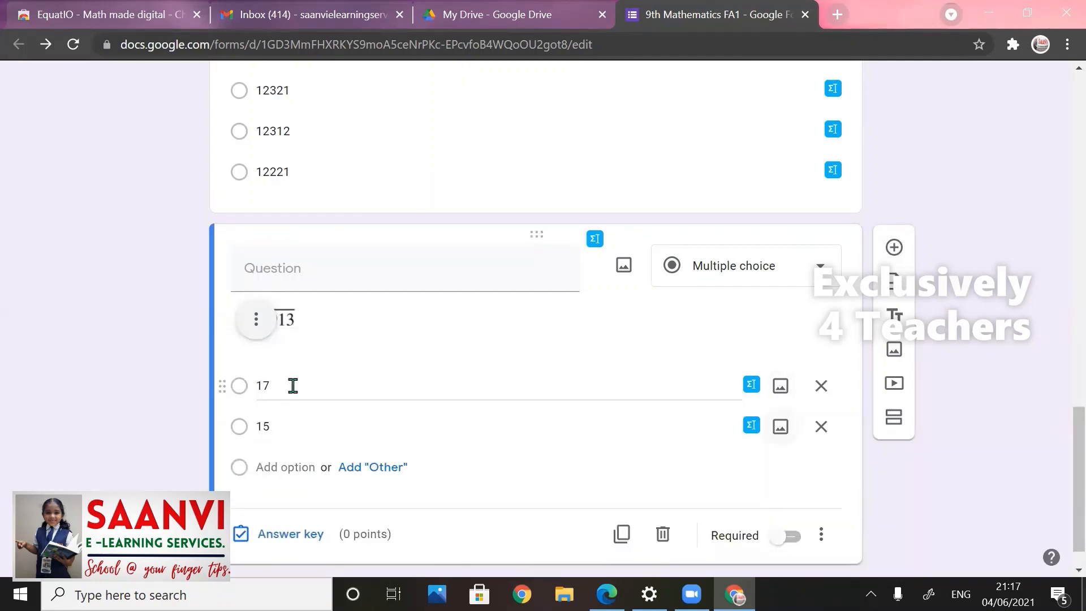
Step: Add 16 and 18 as the third and fourth answer options of the ∛4913 question
key(Tab)
key(Tab)
text(16)
key(Tab)
key(Tab)
key(Tab)
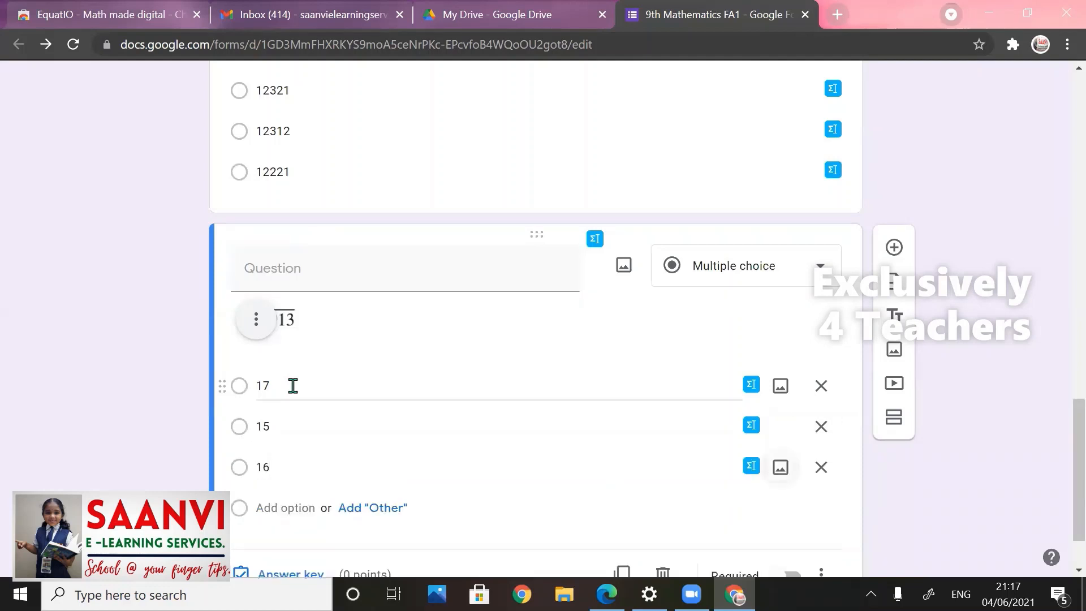
key(Tab)
text(18)
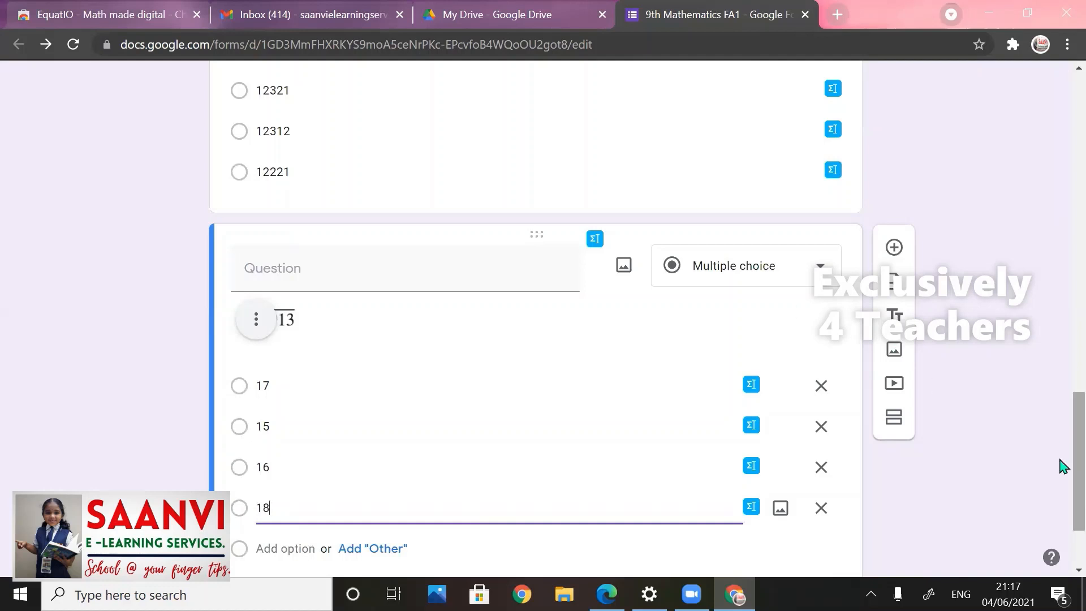
Step: Open the ∛4913 question's answer key and mark 17 as the correct answer
scroll(1063, 467, down, 2)
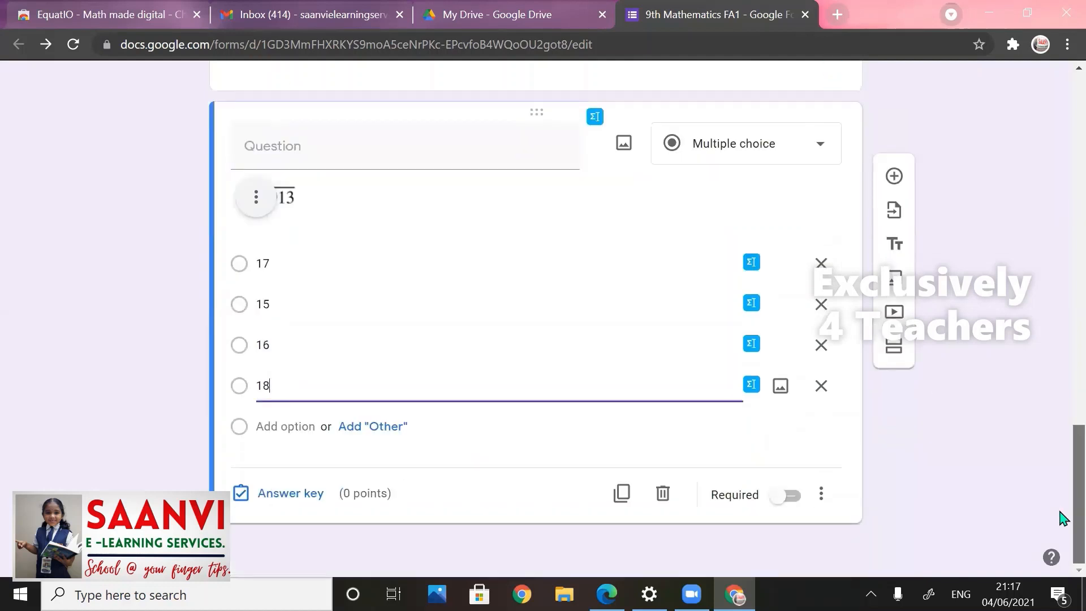
click(307, 493)
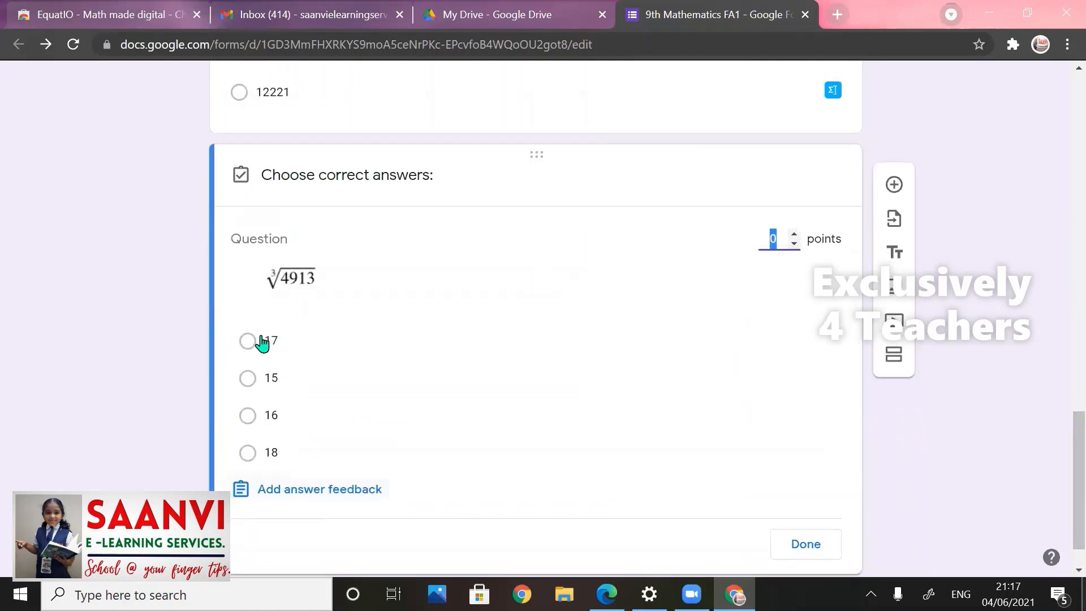
click(249, 342)
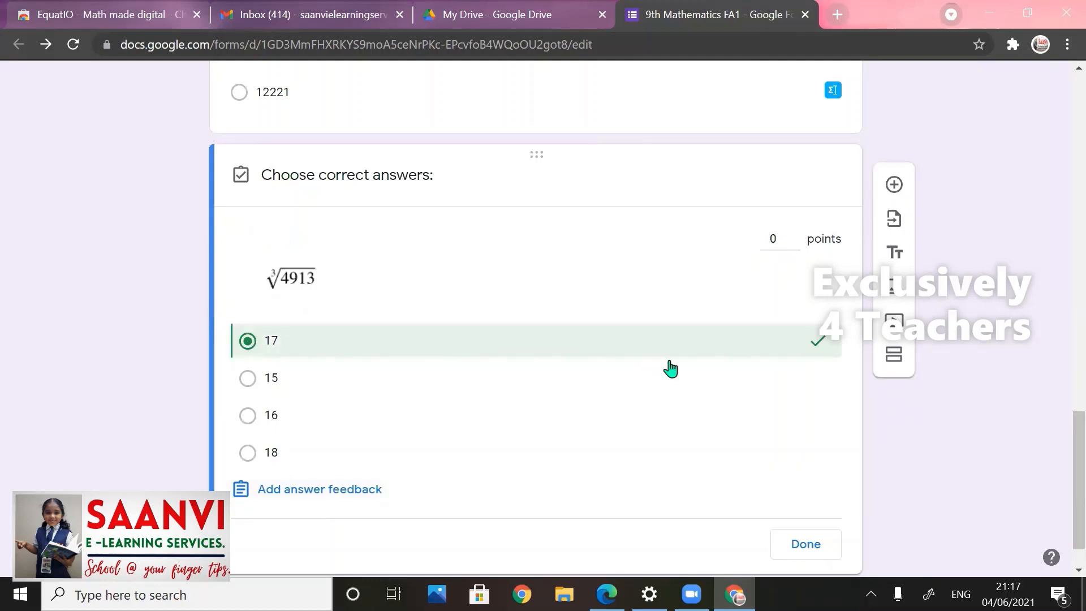
Step: Add incorrect-answer feedback reading "by prime factorization method we get 17 x 17 x 17 as 4913." to the ∛4913 question and save it
click(350, 497)
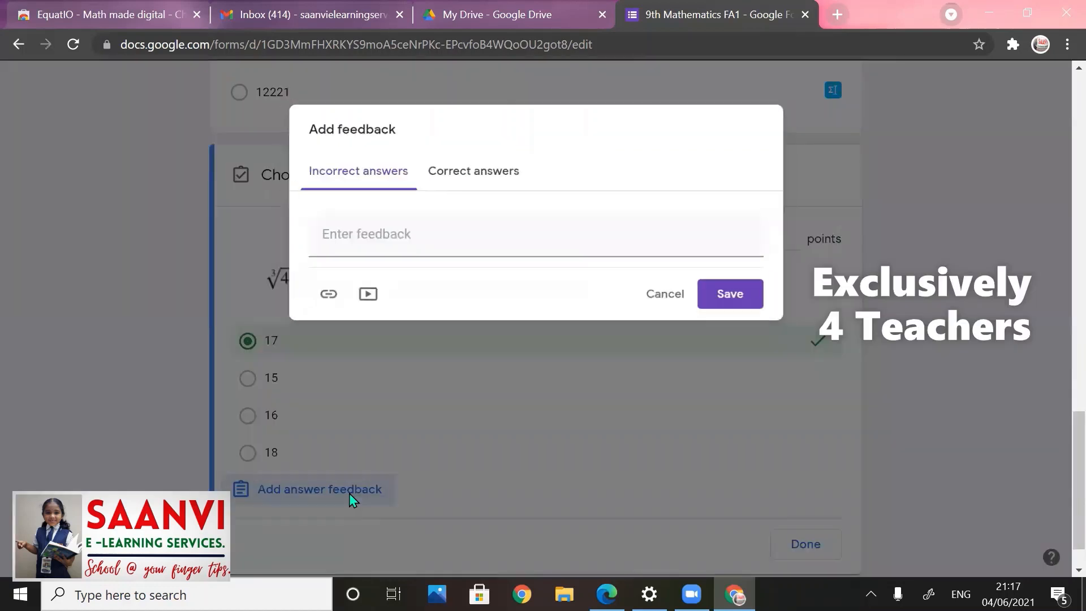
click(376, 233)
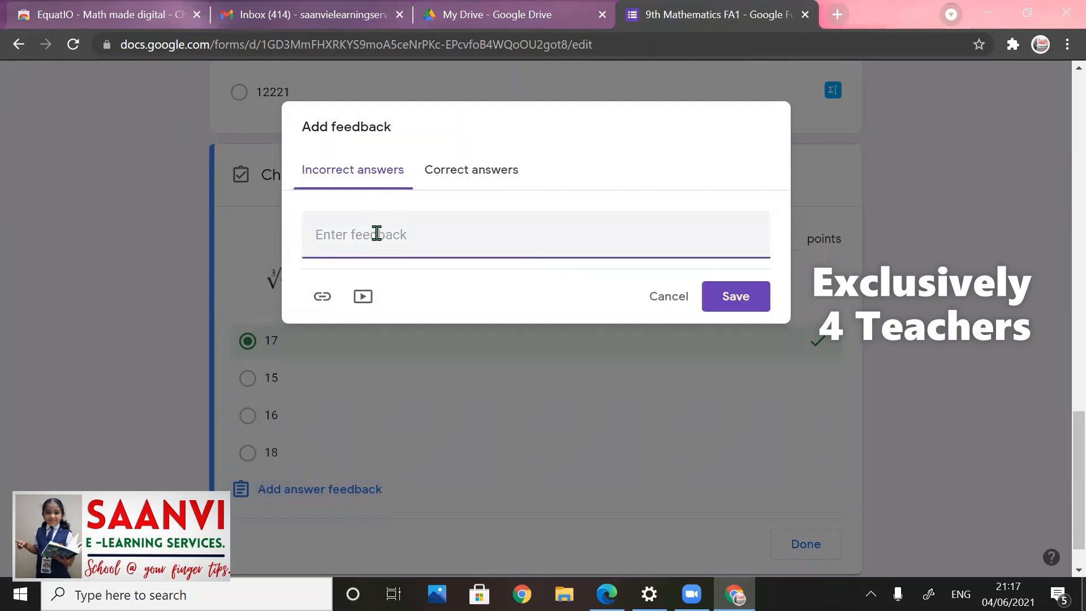
text(by prime factorization m)
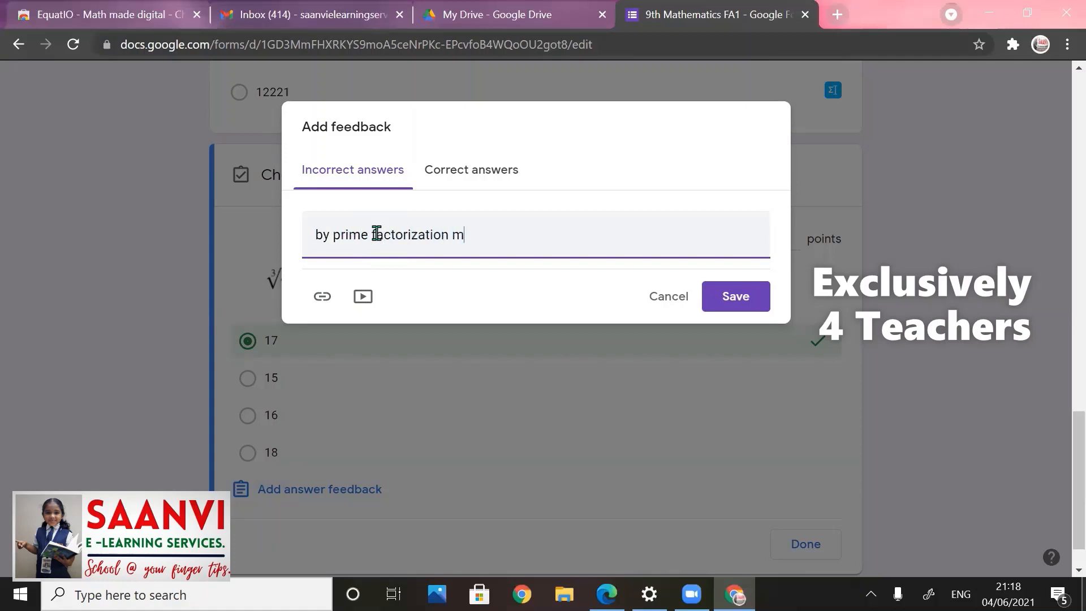
text(ethod we get 17 x 17 x 17 )
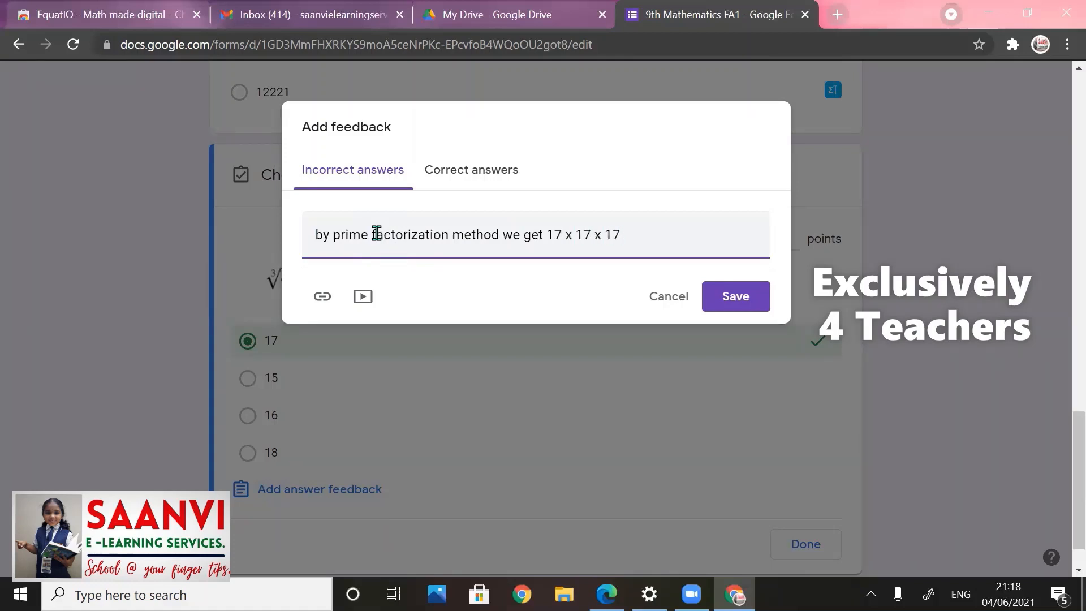
text(as 4913.)
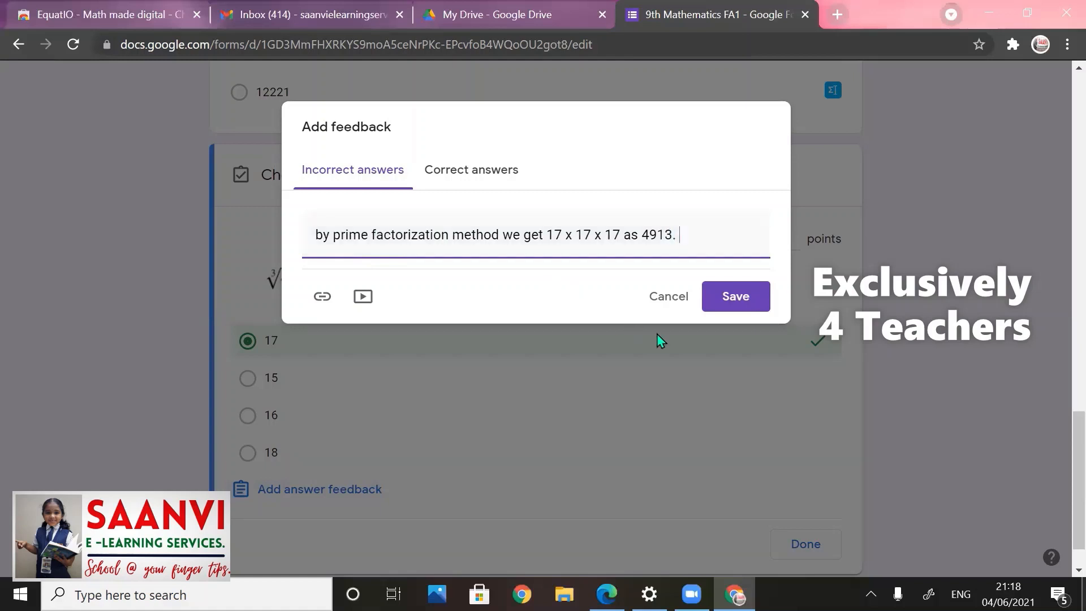
click(734, 306)
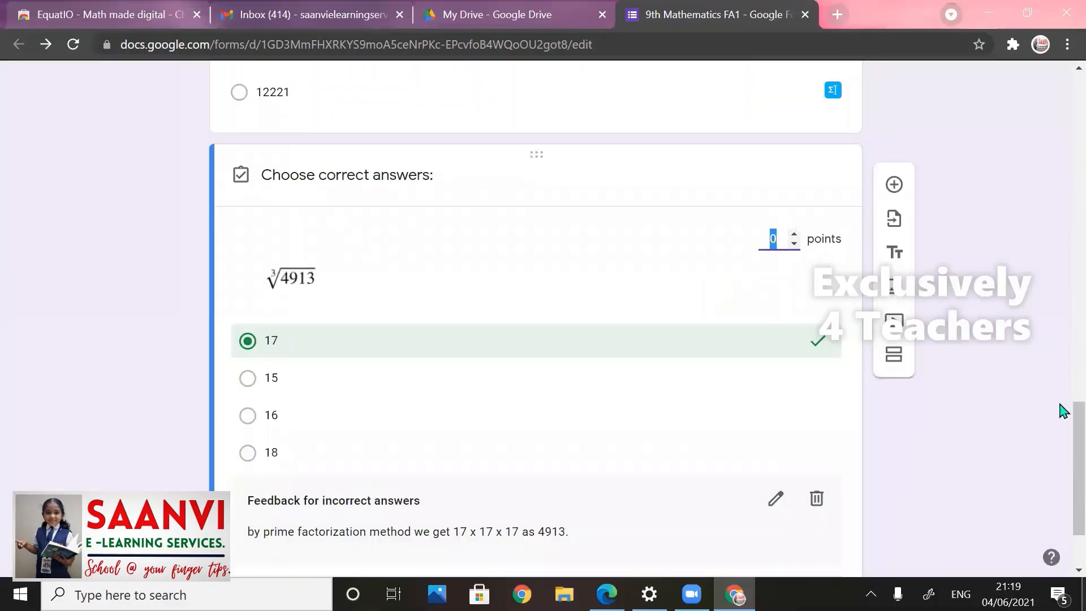
Step: Enter "Very Good" as the ∛4913 question's correct-answer feedback and save it
scroll(1062, 494, down, 2)
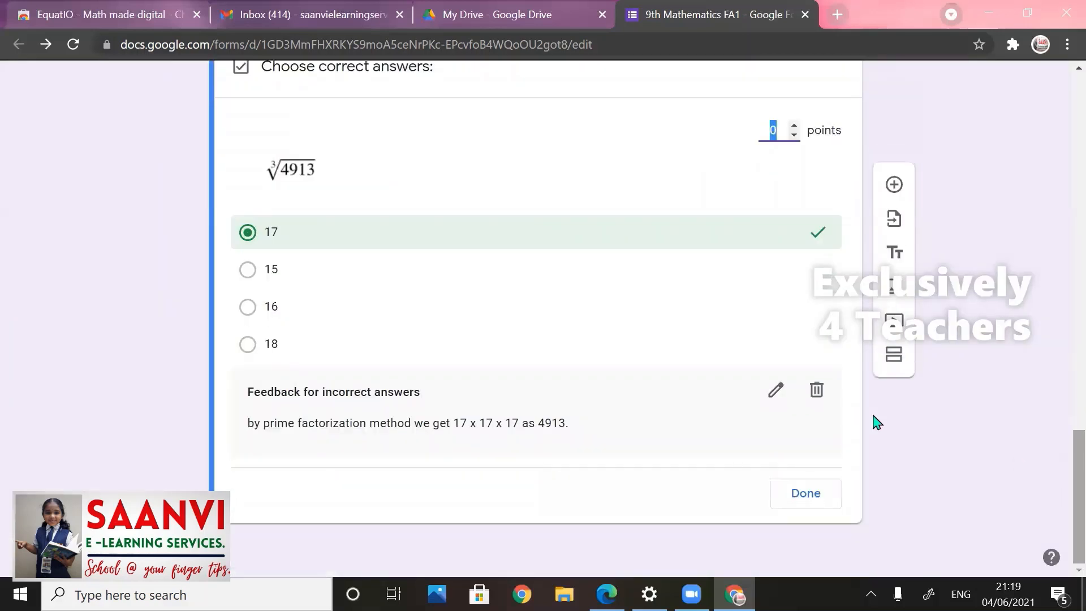
click(773, 392)
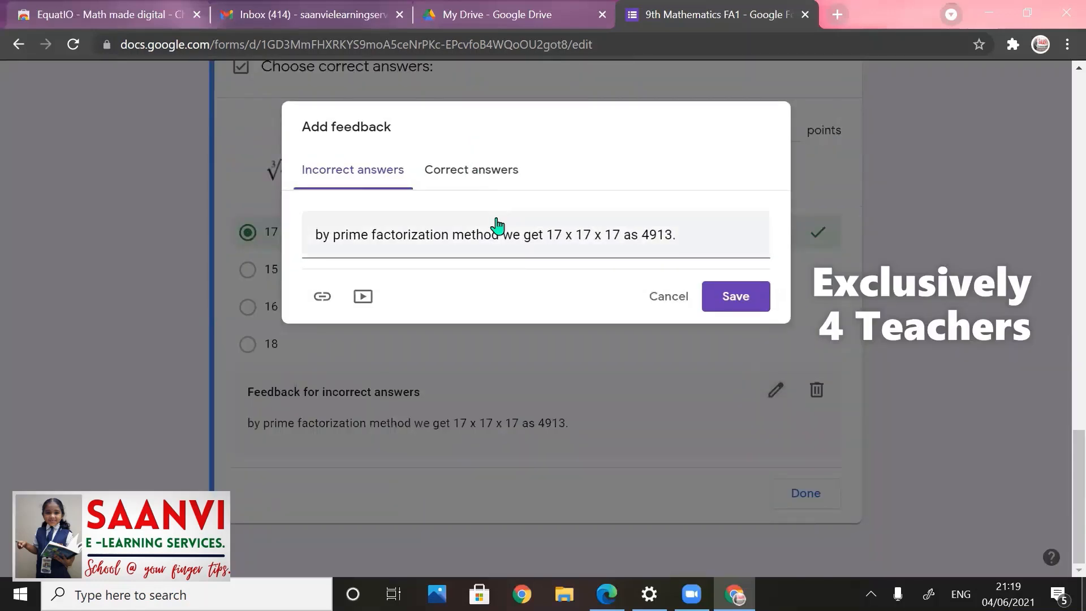
click(485, 177)
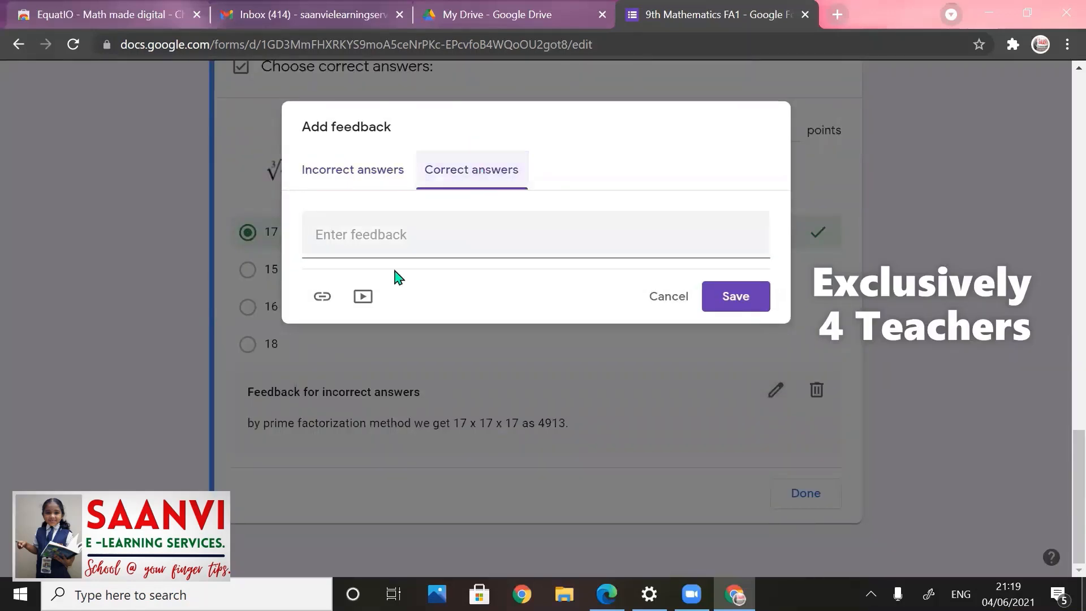
click(404, 238)
text(Ve)
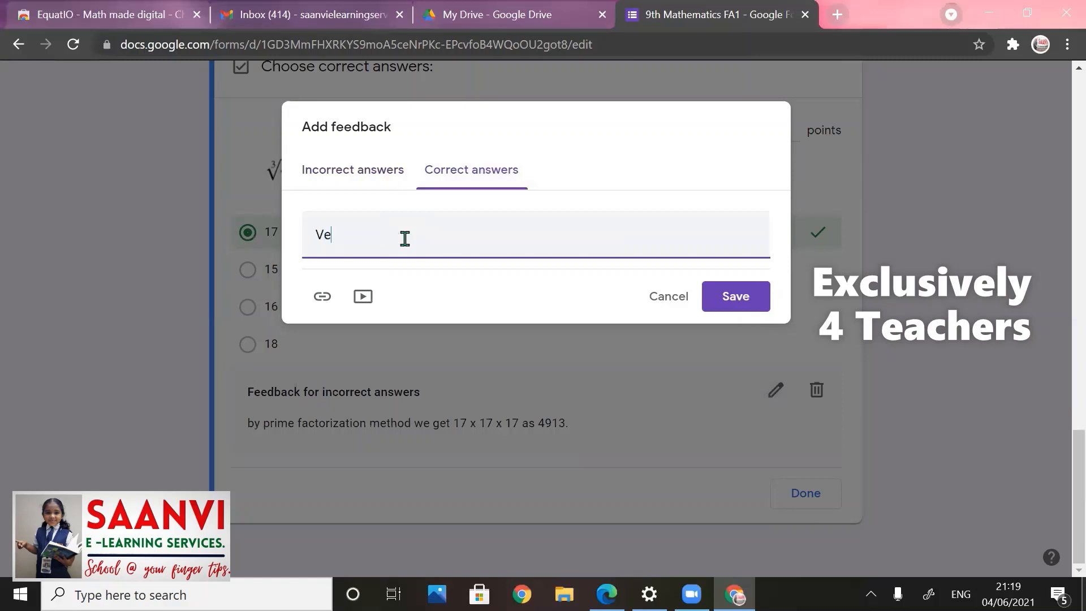
text(ry Good)
click(759, 298)
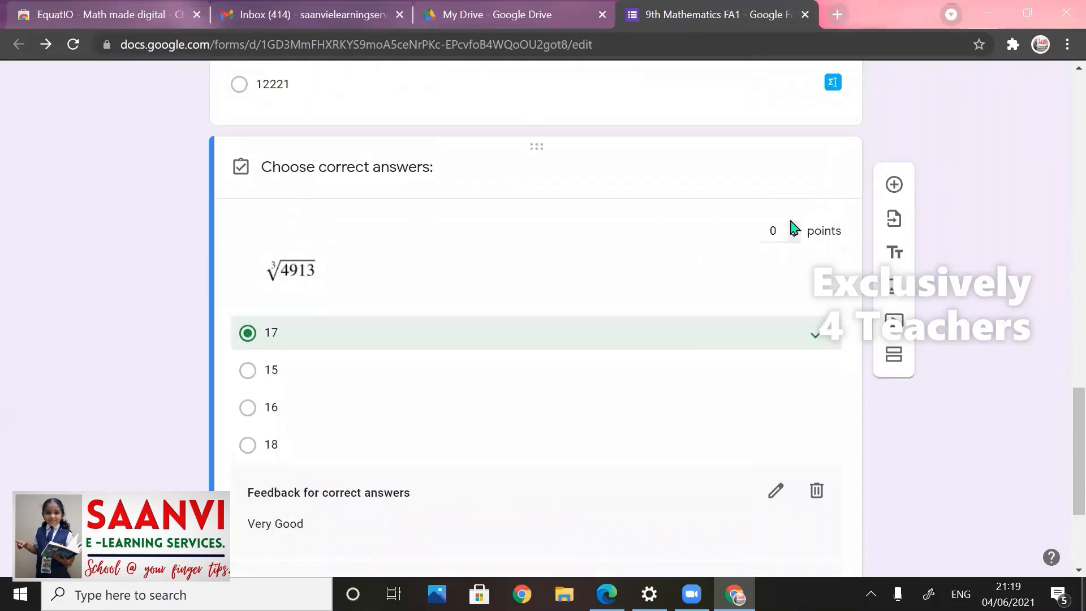
Step: Set the ∛4913 question's value to 3 points and close its answer key
click(793, 226)
click(793, 226)
scroll(1062, 444, down, 3)
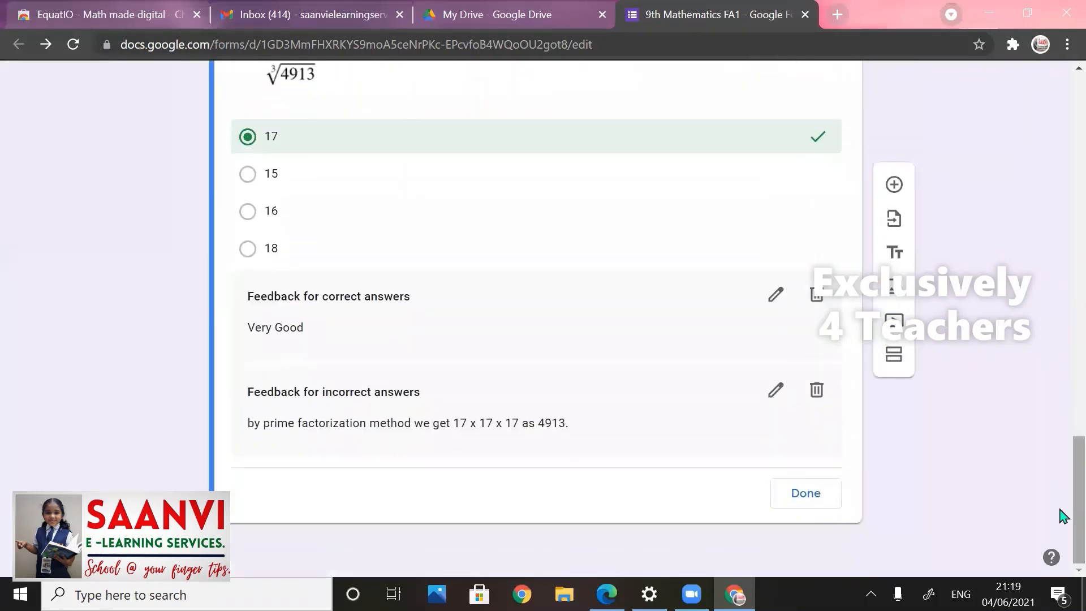
click(806, 494)
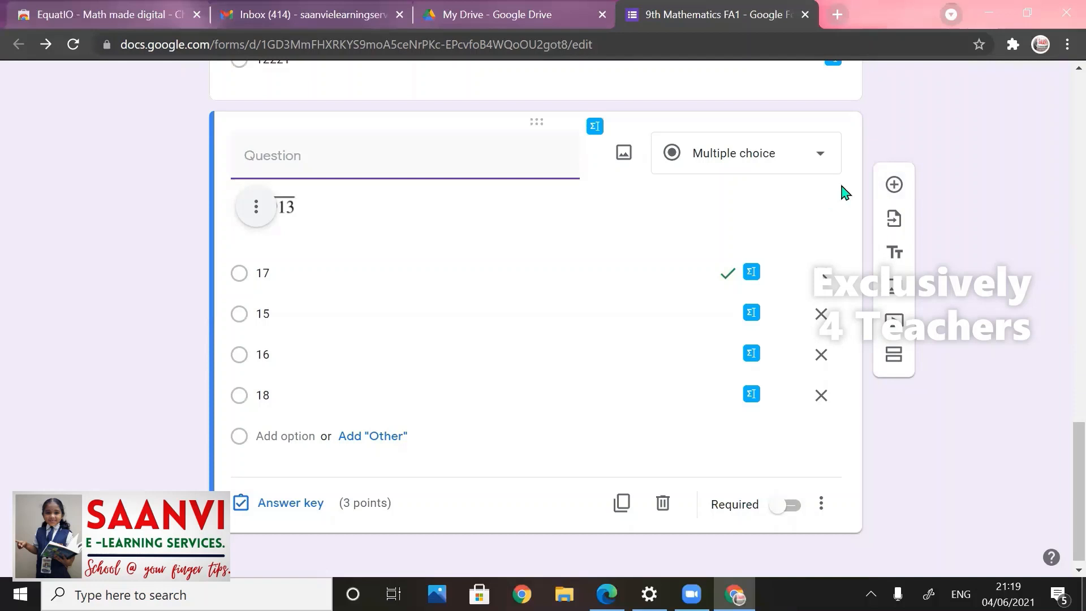
Step: Add a new question and insert the EquatIO expression "2x³ + 7x² − 8 is a" as its image
click(893, 185)
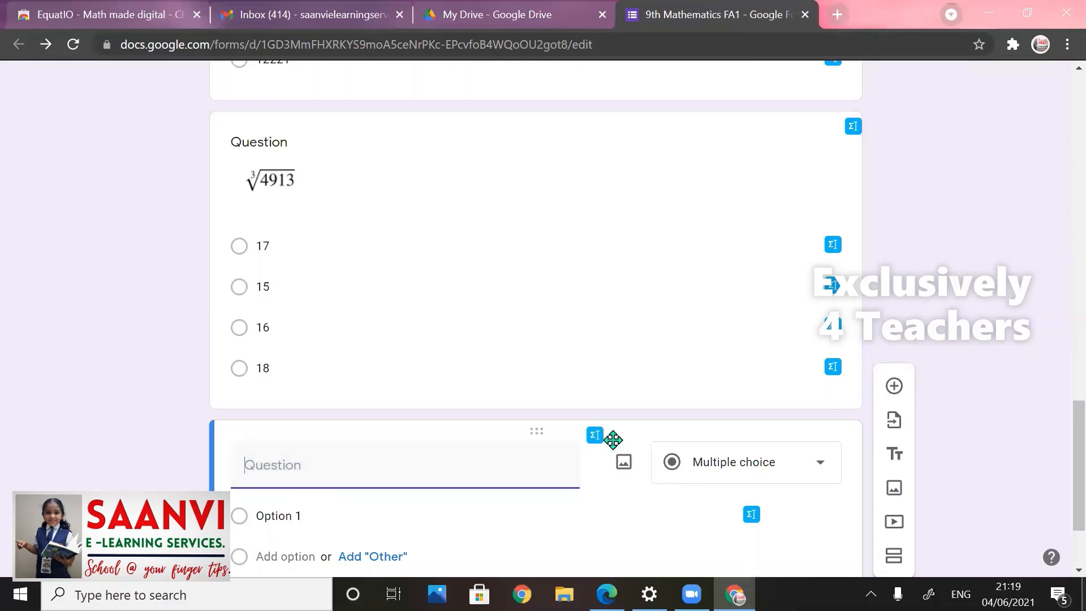
click(595, 435)
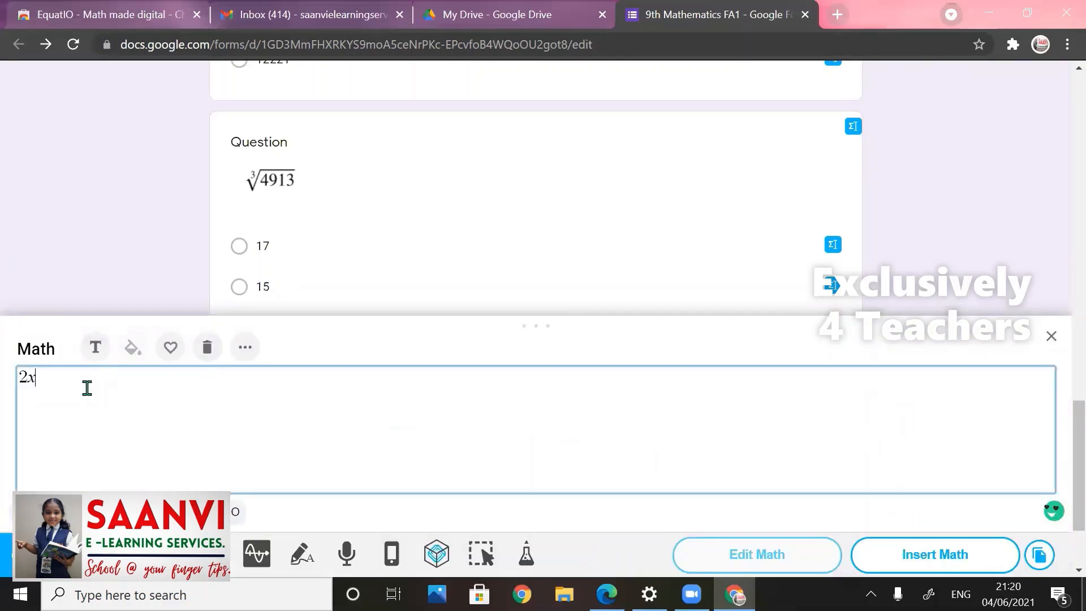
text(cub)
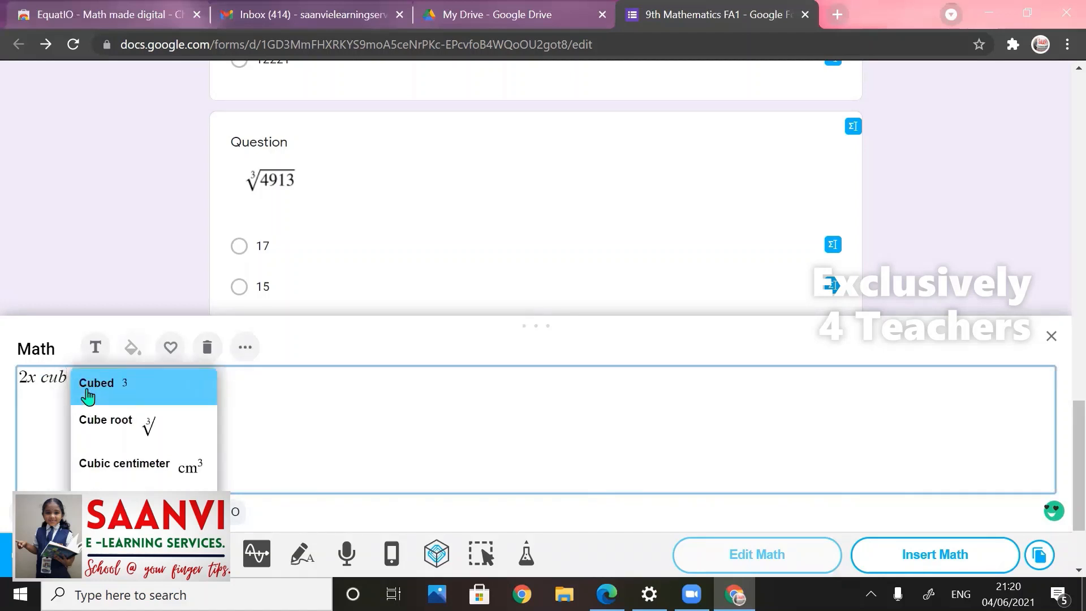
click(88, 395)
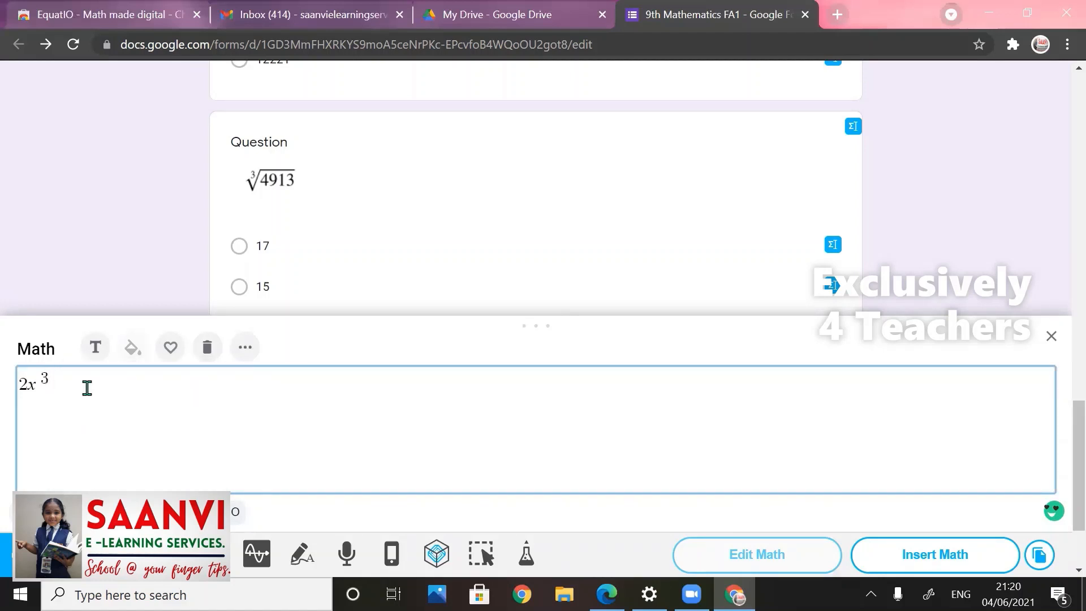
text(+7xsq)
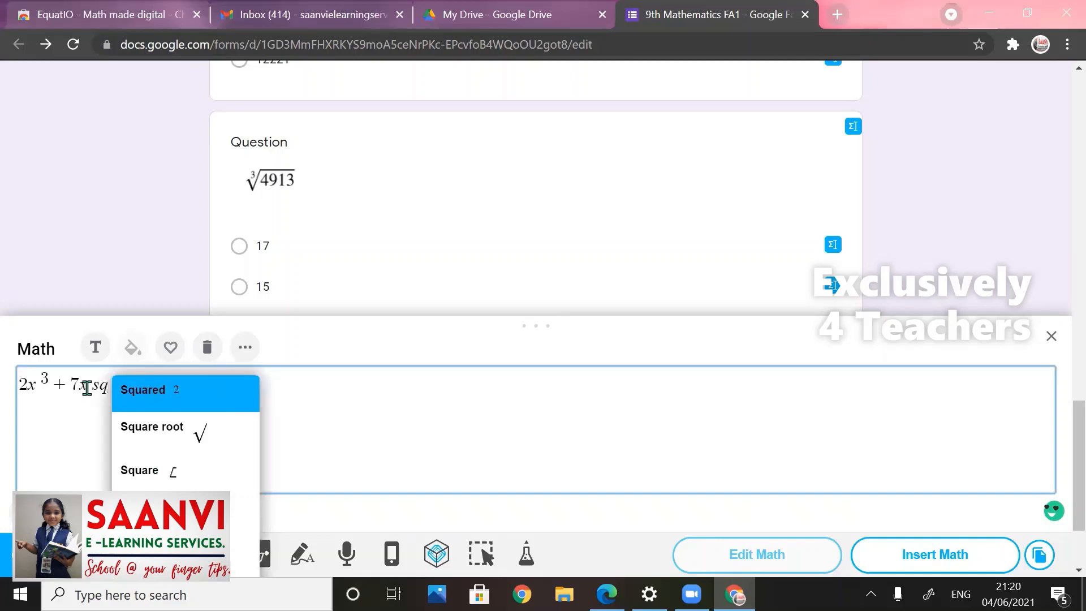
key(Return)
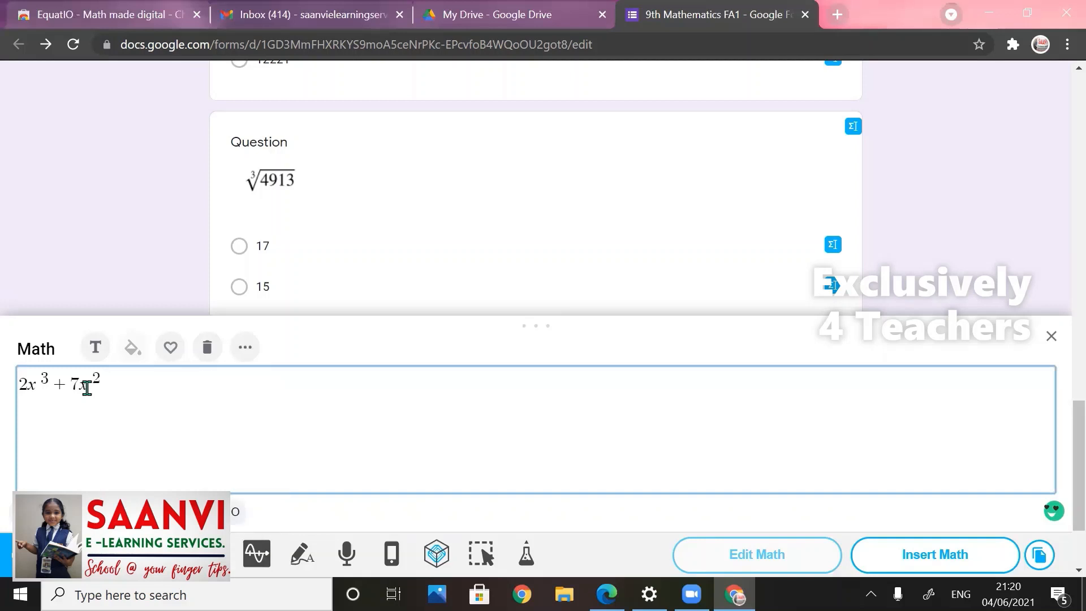
text(-8 is a)
click(939, 560)
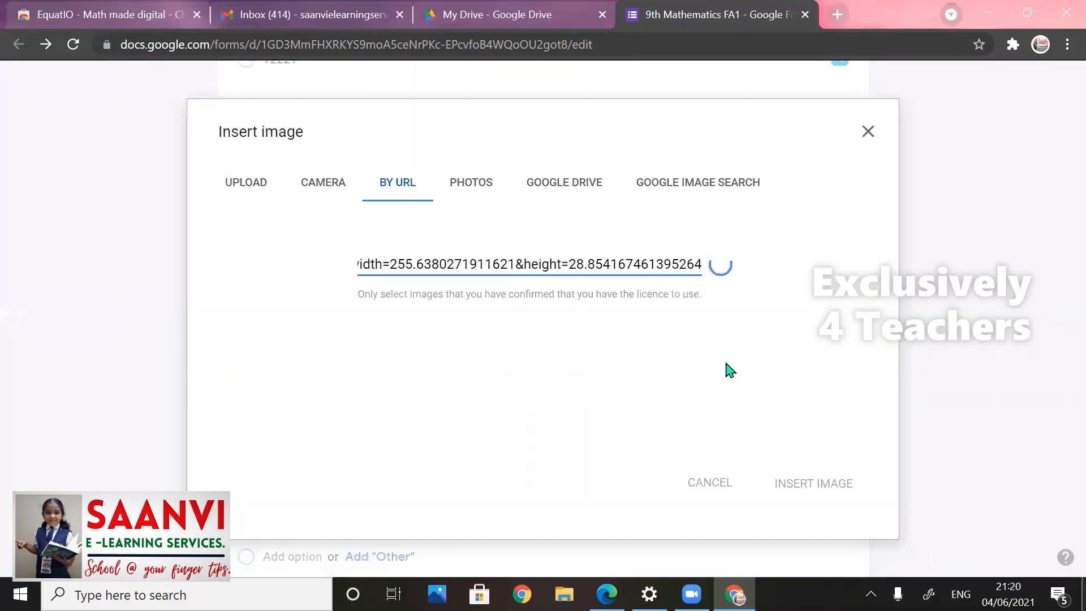
click(822, 487)
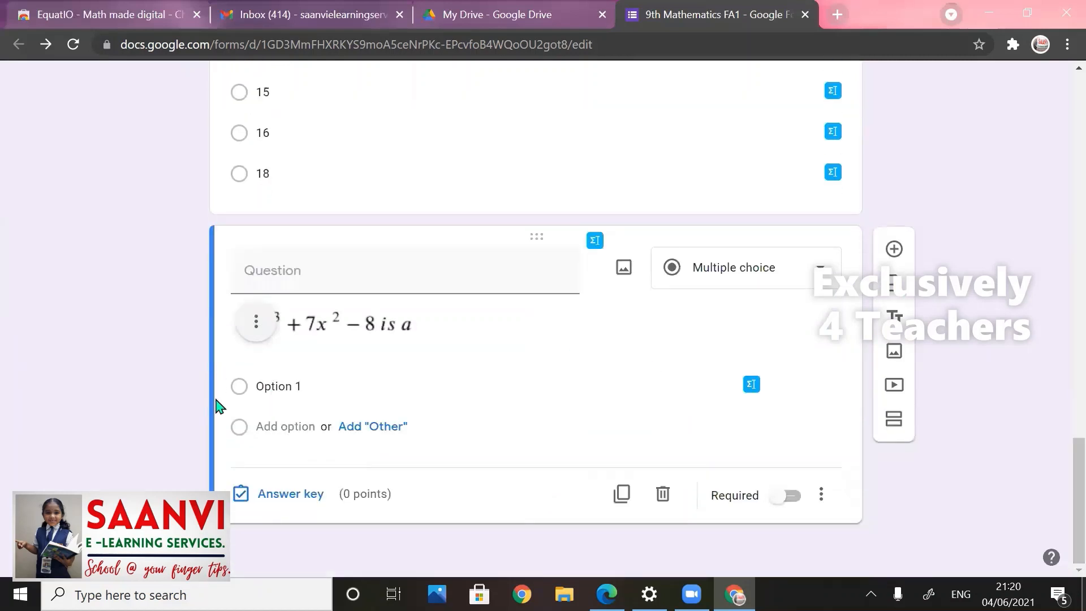
Step: Name the first option of the 2x³ + 7x² − 8 question "Monomial"
click(303, 388)
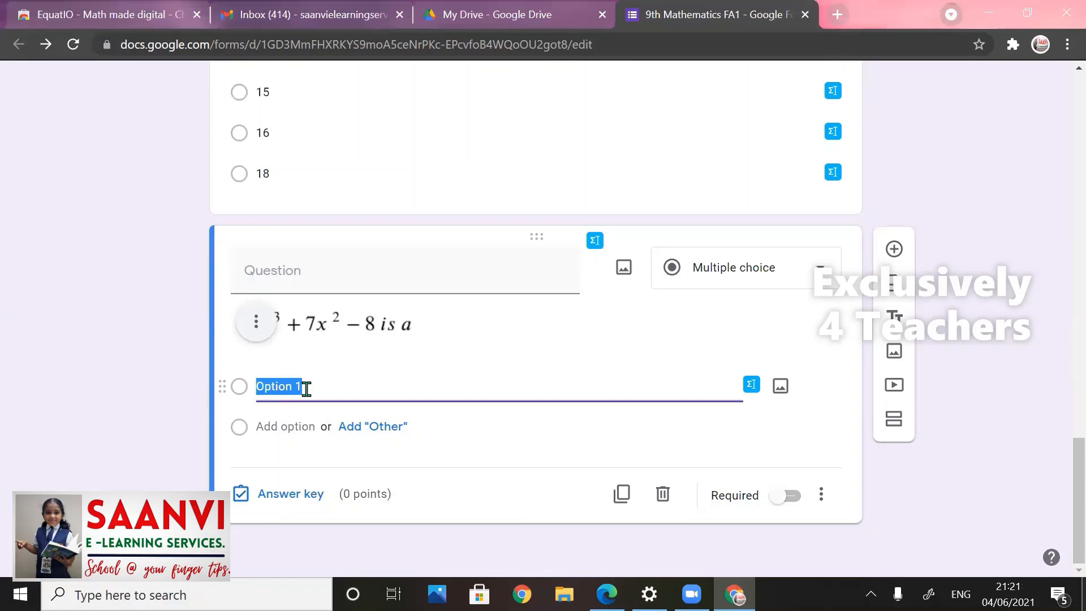
text(Monobia)
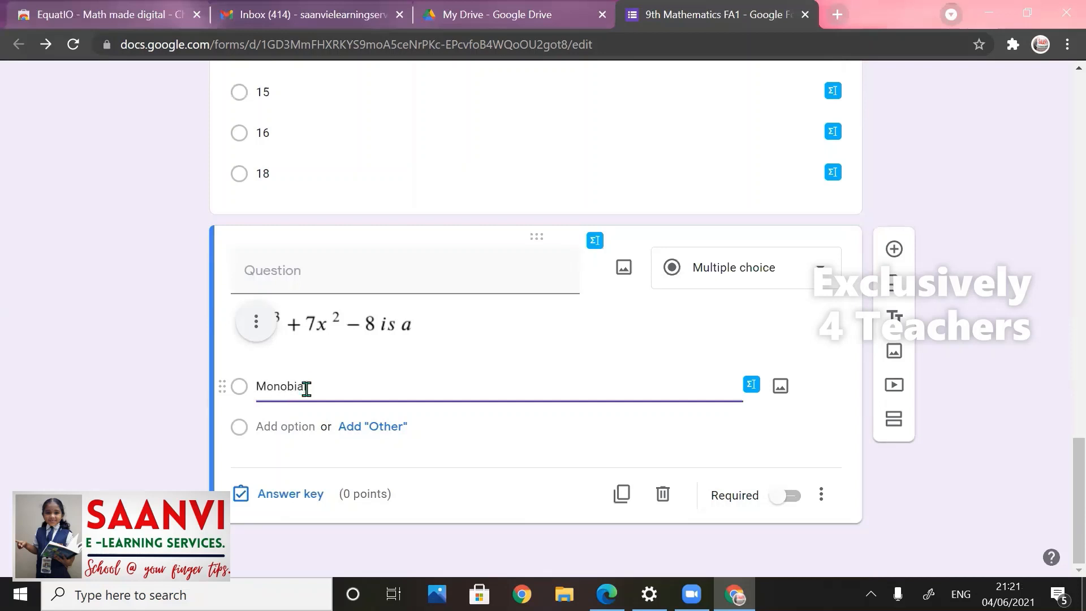
key(Tab)
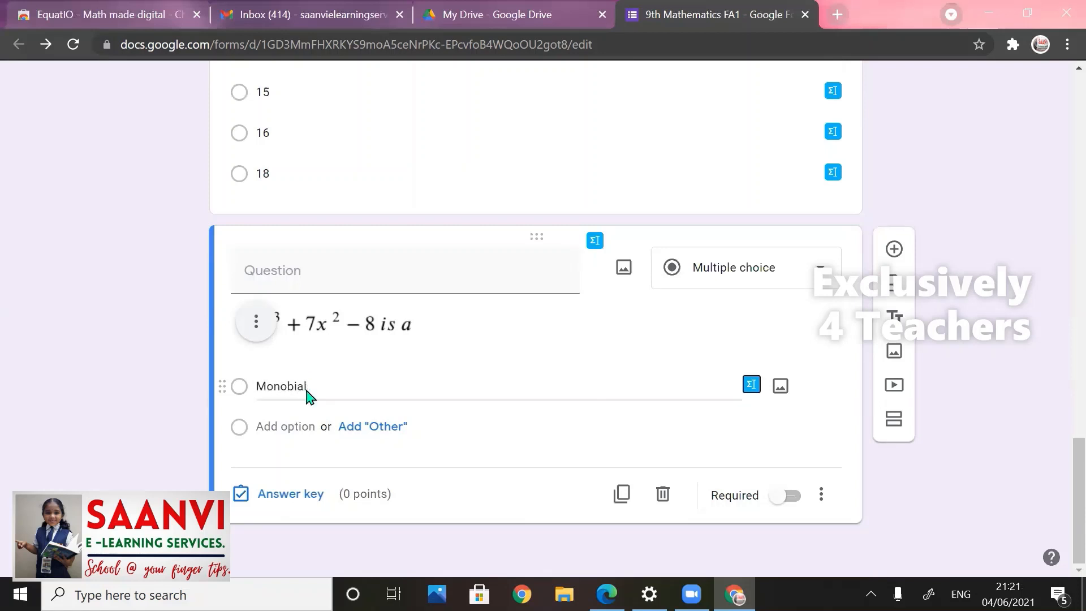
click(306, 389)
text(M)
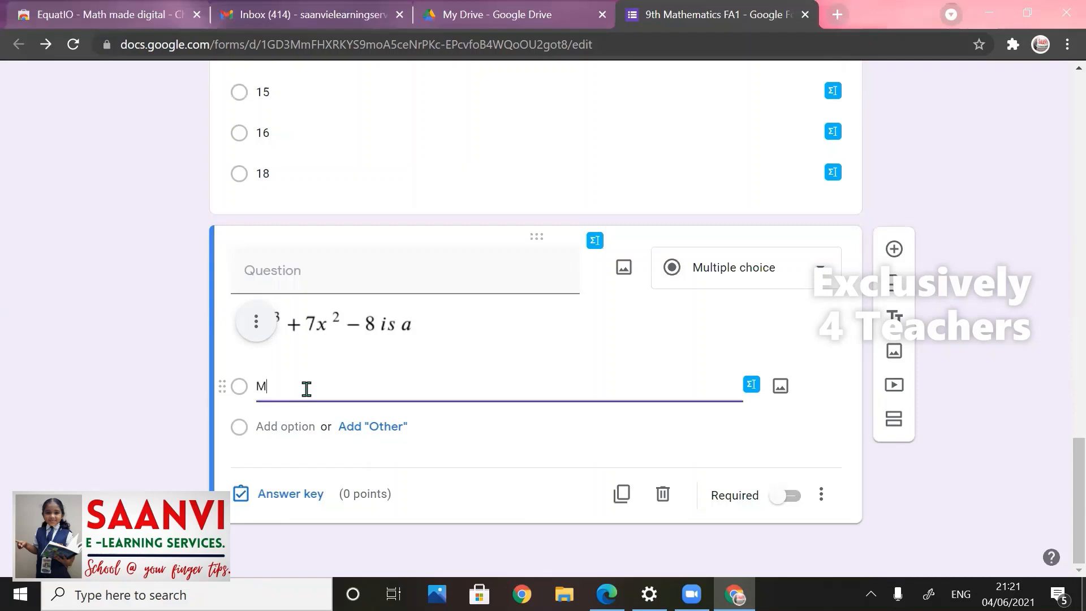
key(Tab)
key(Tab)
key(Tab)
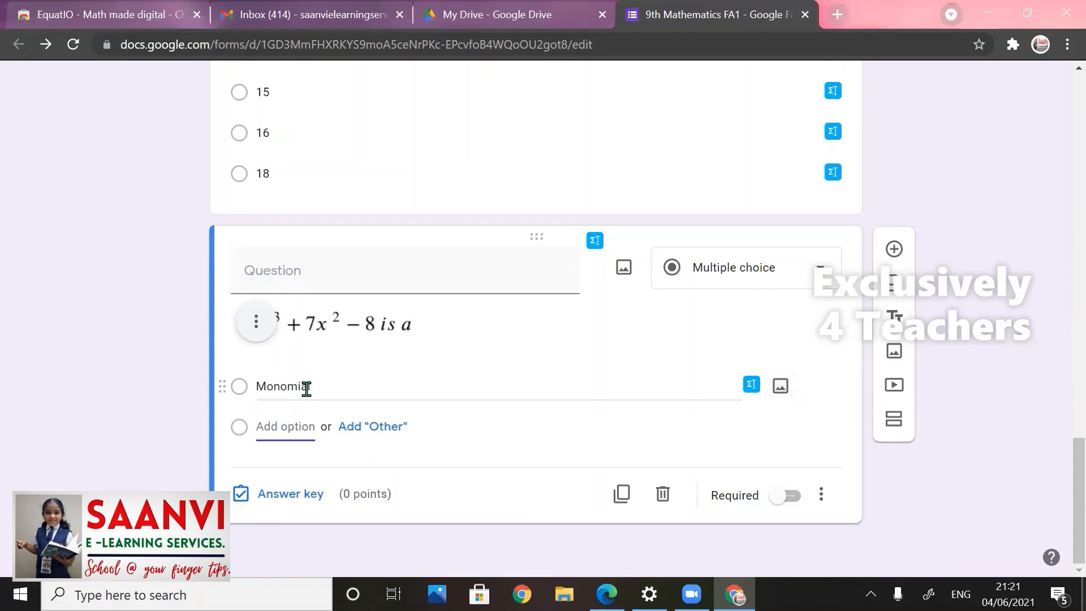
Step: Add the options "Binomial", "Trinomial" and "Multinomial" to the 2x³ + 7x² − 8 question
text(Bi)
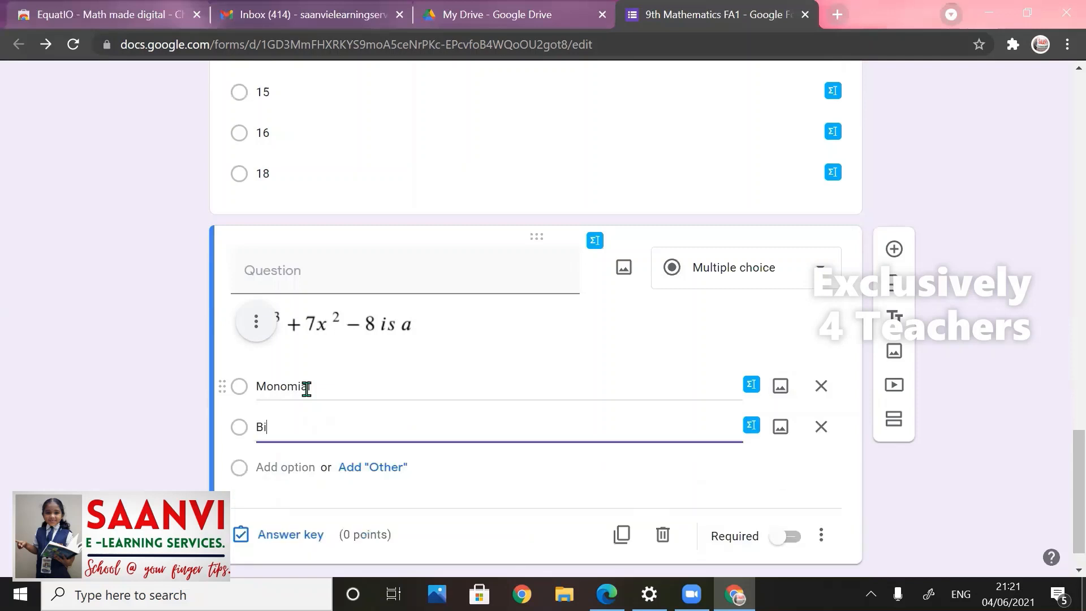
text(nomial)
key(Tab)
key(Tab)
key(Tab)
key(Tab)
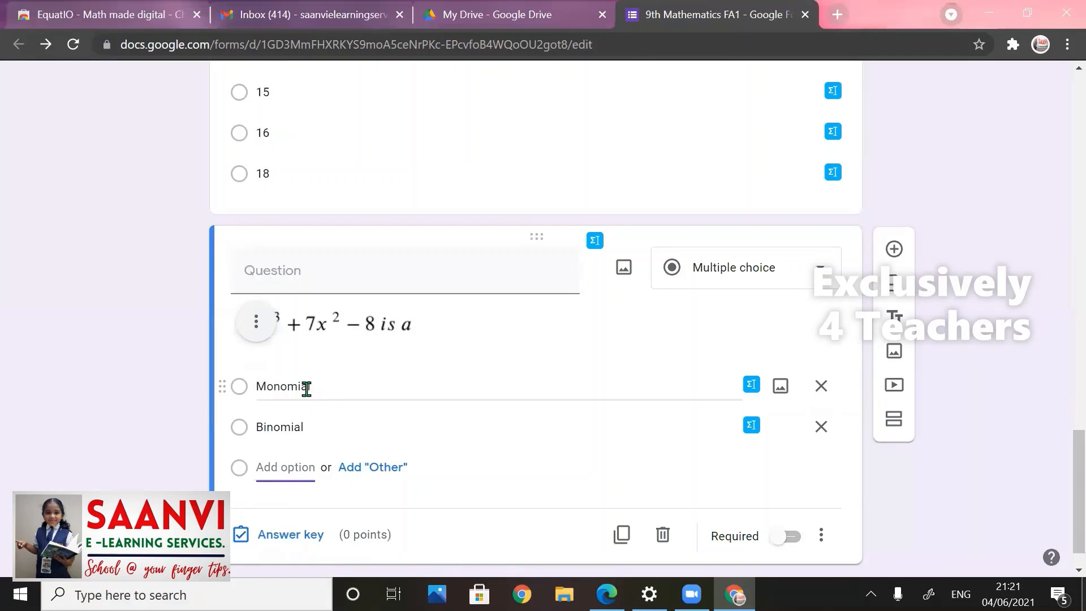
text(Trinomial)
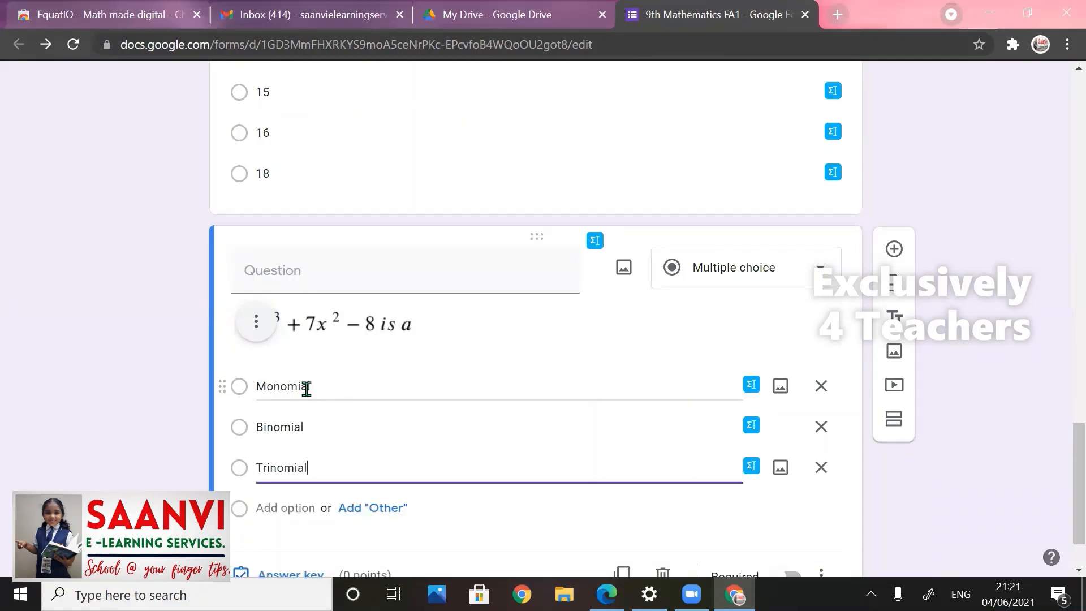
key(Tab)
key(Tab)
key(Tab)
key(Tab)
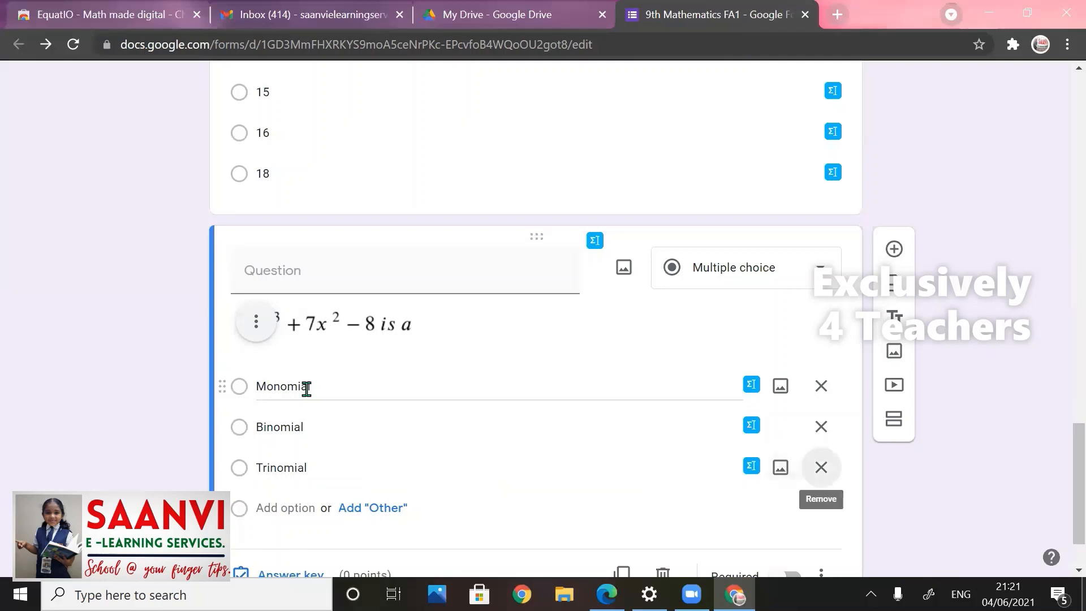
text(Multinomial)
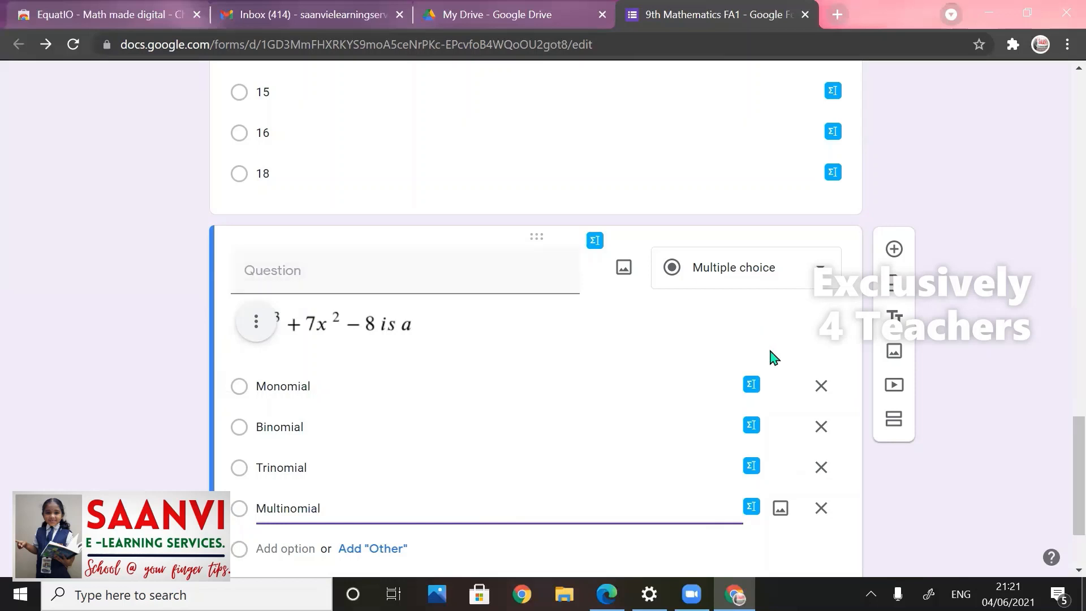
Step: In the 2x³ + 7x² − 8 question's answer key, mark Trinomial as correct and set the value to 3 points
scroll(1061, 447, down, 2)
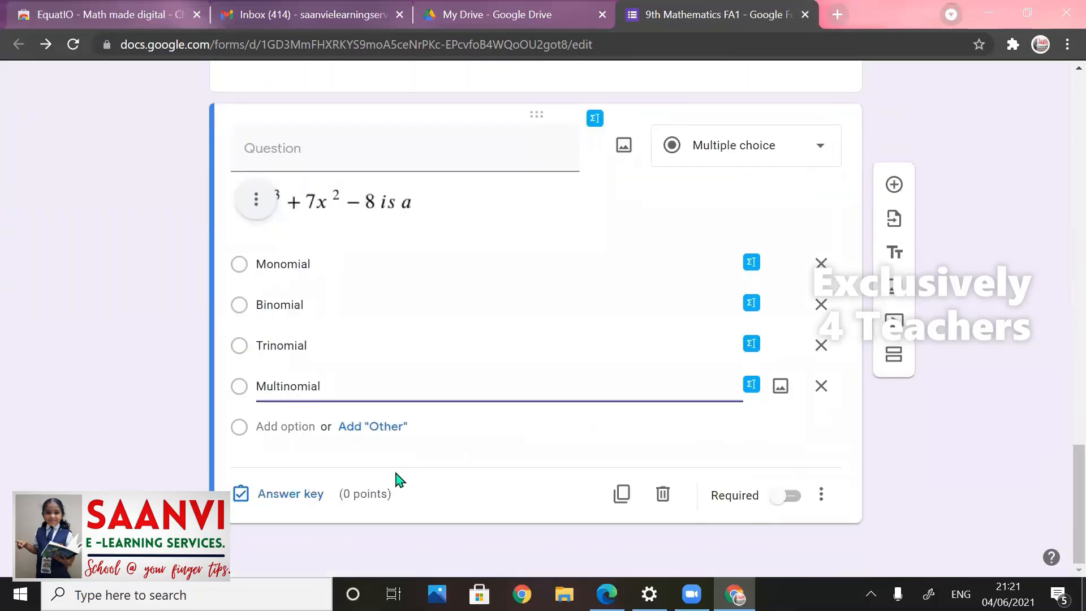
click(313, 496)
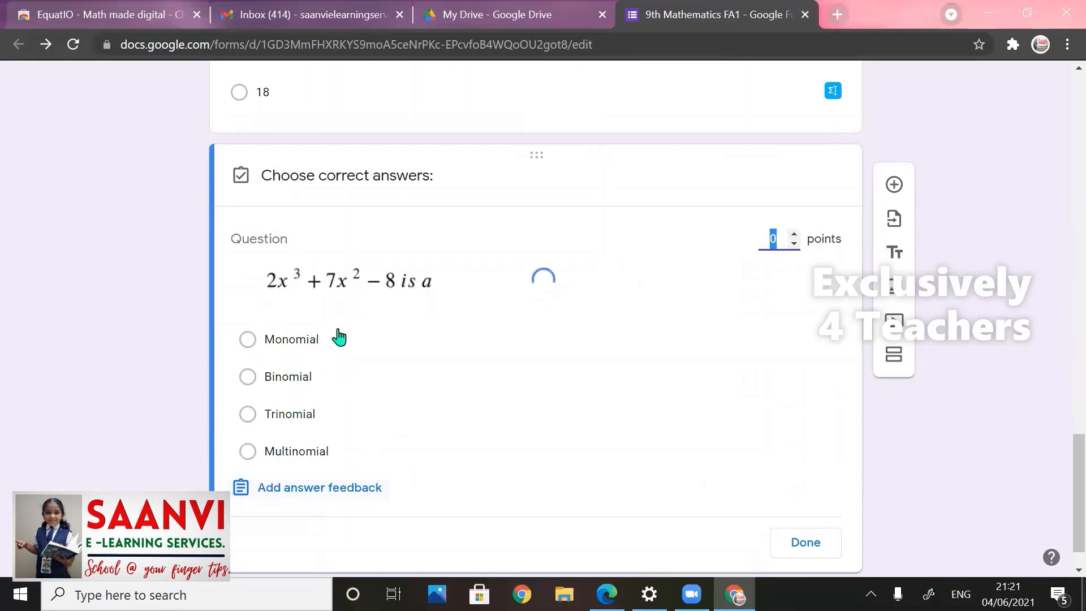
click(287, 418)
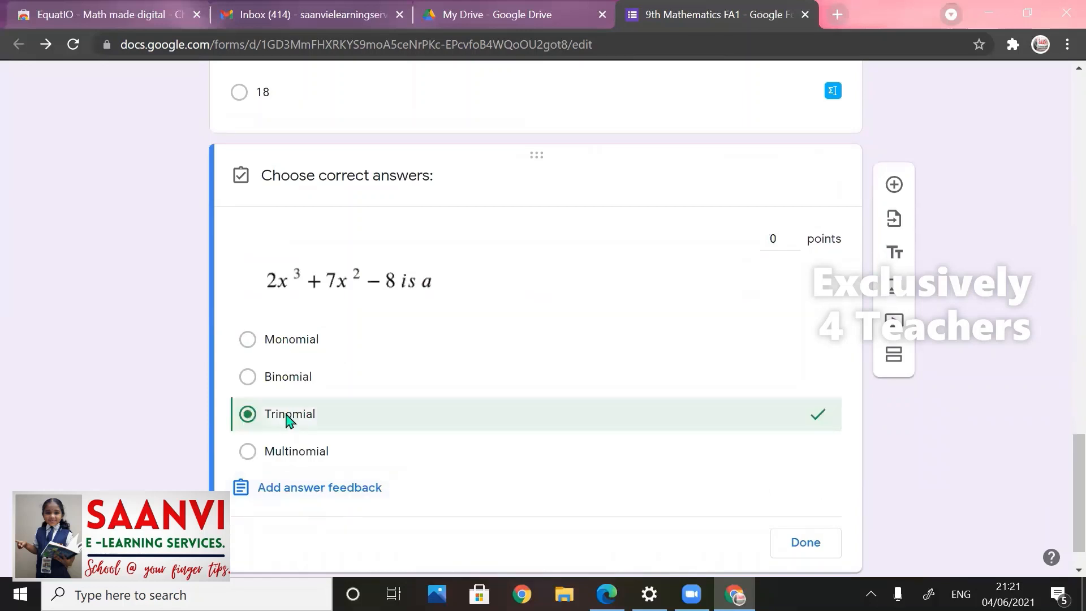
click(798, 234)
Step: Enter the incorrect-answer feedback "an expression that has three non zero terms is called a trinomial." for the 2x³ + 7x² − 8 question
click(354, 515)
click(338, 489)
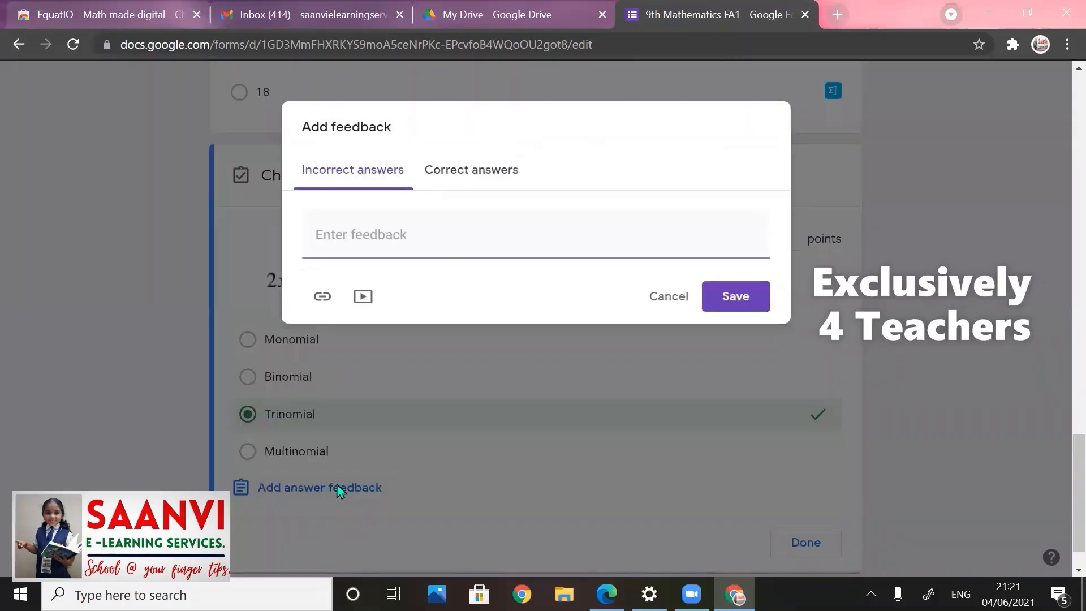
click(398, 236)
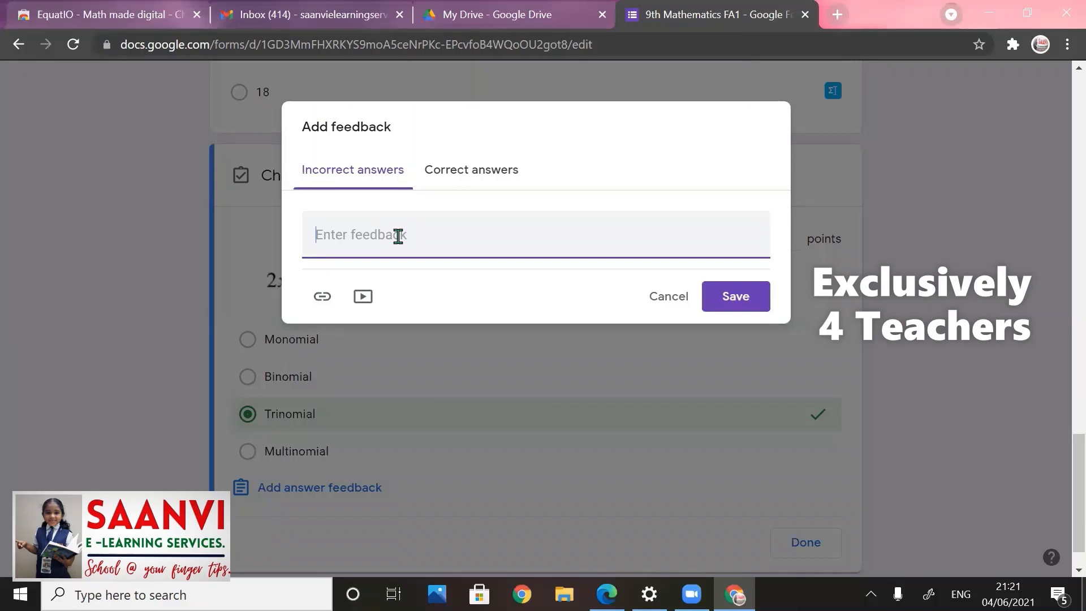
text(an expression)
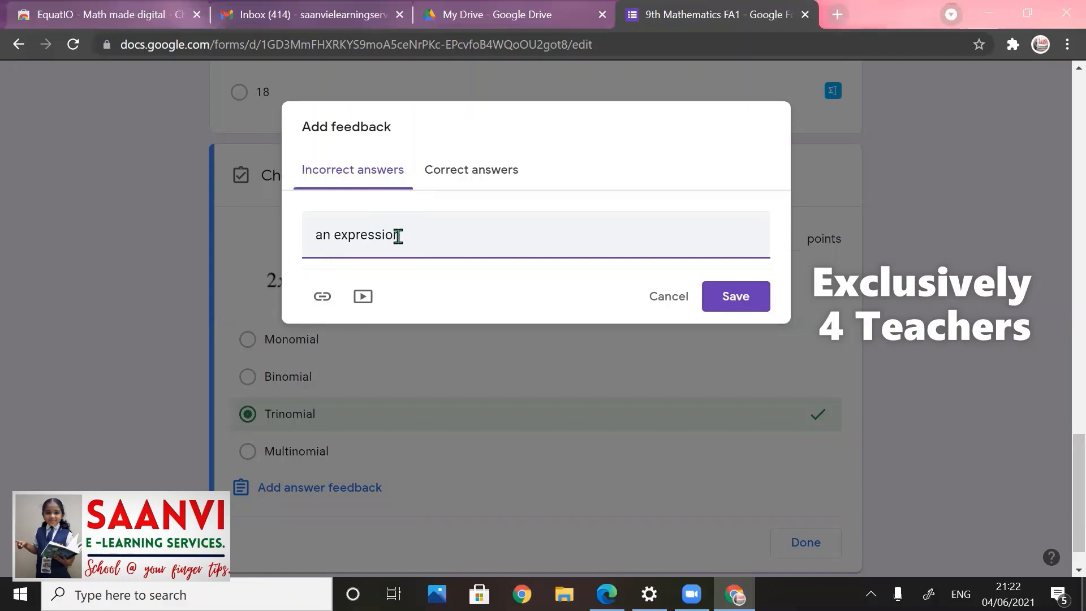
text(that has three non zero terms is called a trinomial.)
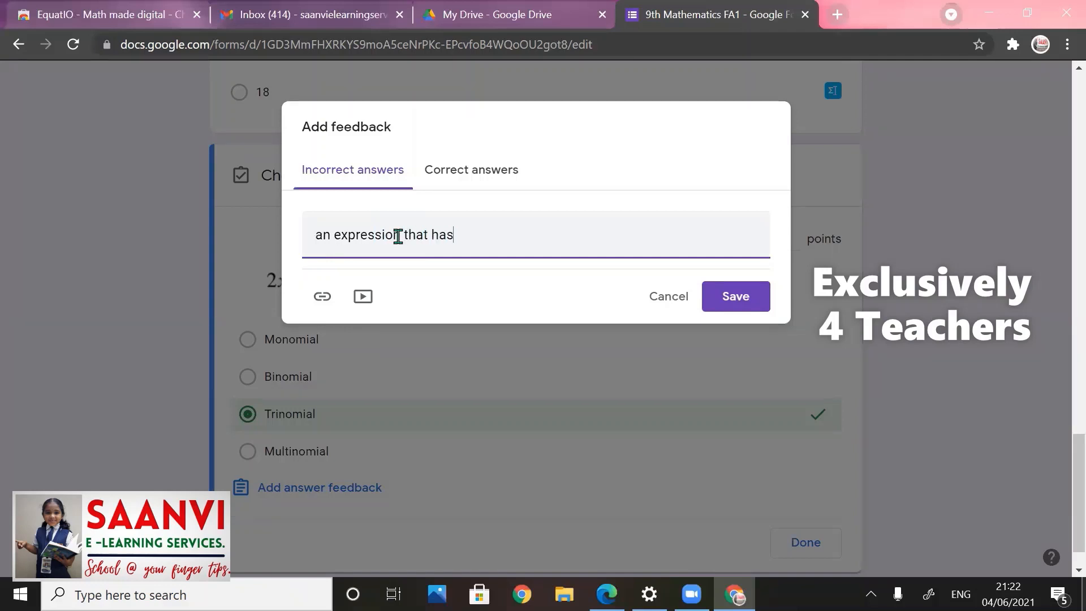
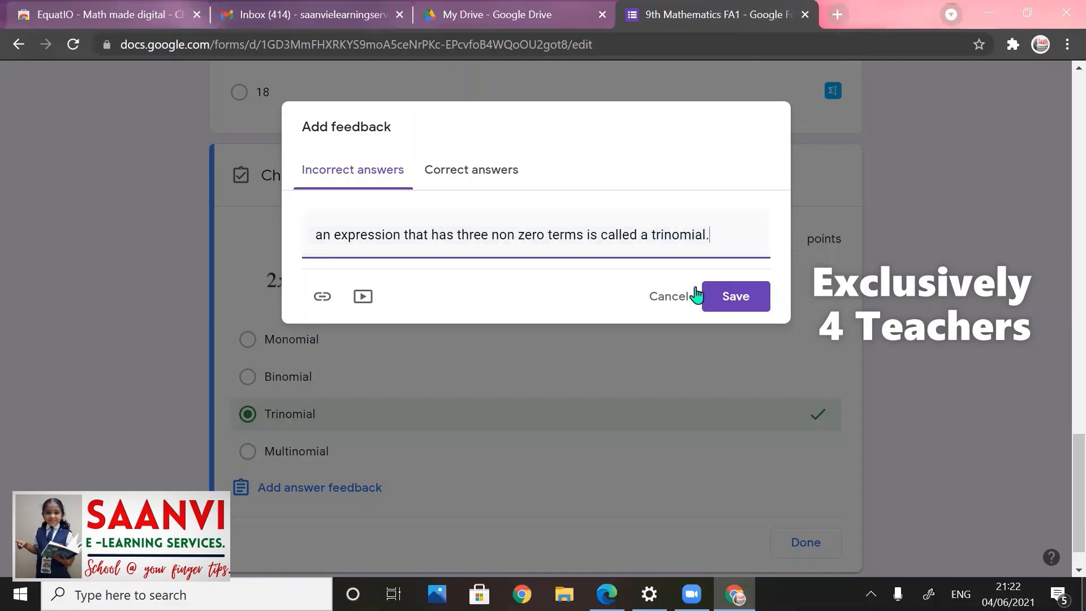
Step: Enter "Very Good" as the 2x³ + 7x² − 8 question's correct-answer feedback and save the feedback
click(447, 173)
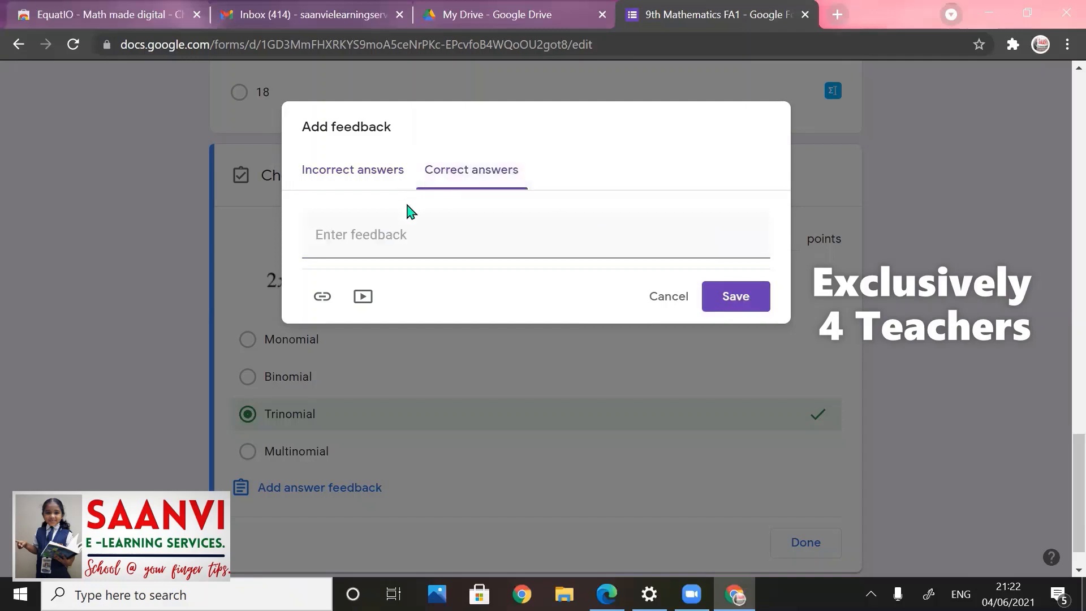
click(392, 237)
text(Very Go)
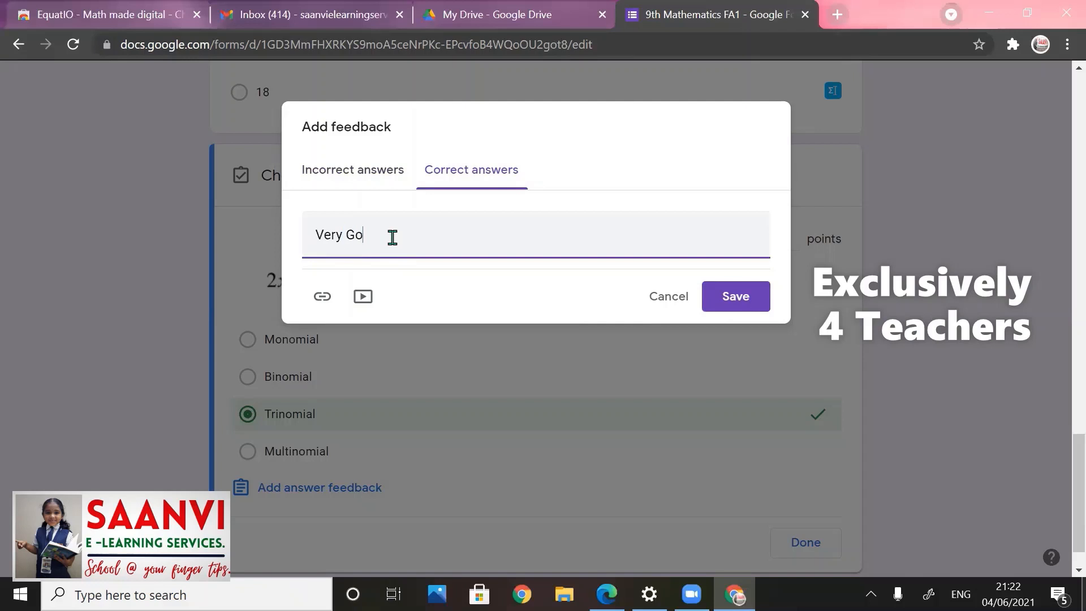
text(od)
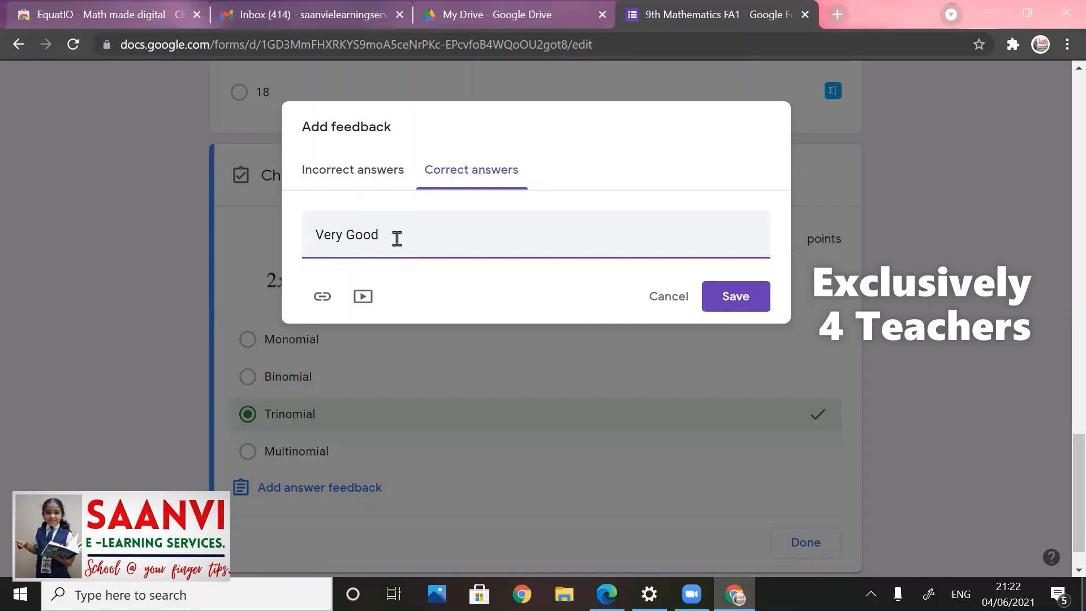
click(747, 298)
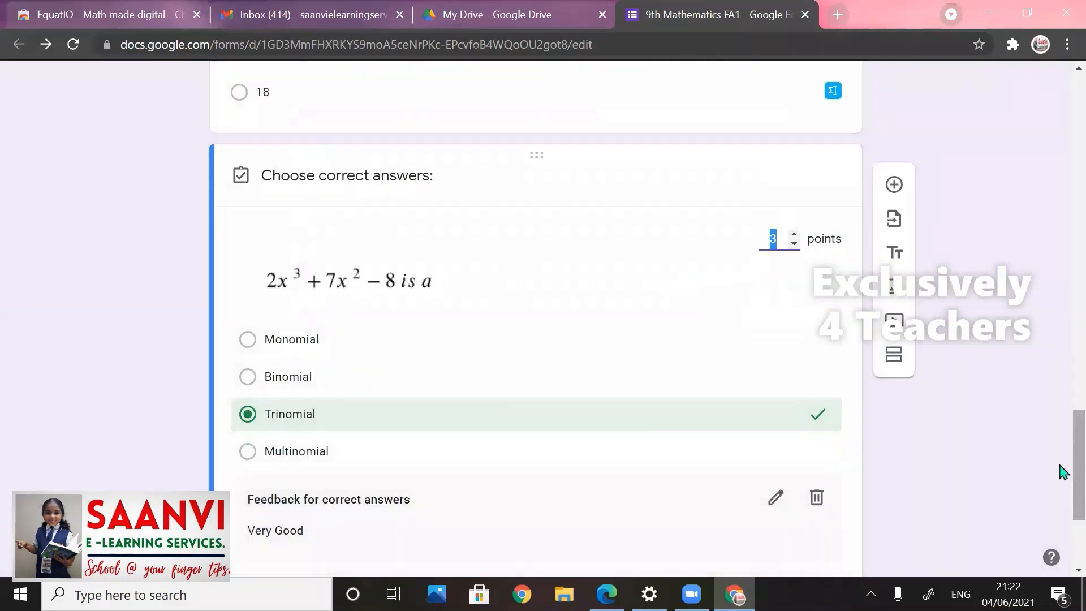
Step: Close the 2x³ + 7x² − 8 question's answer key and make the question required
scroll(1063, 510, down, 3)
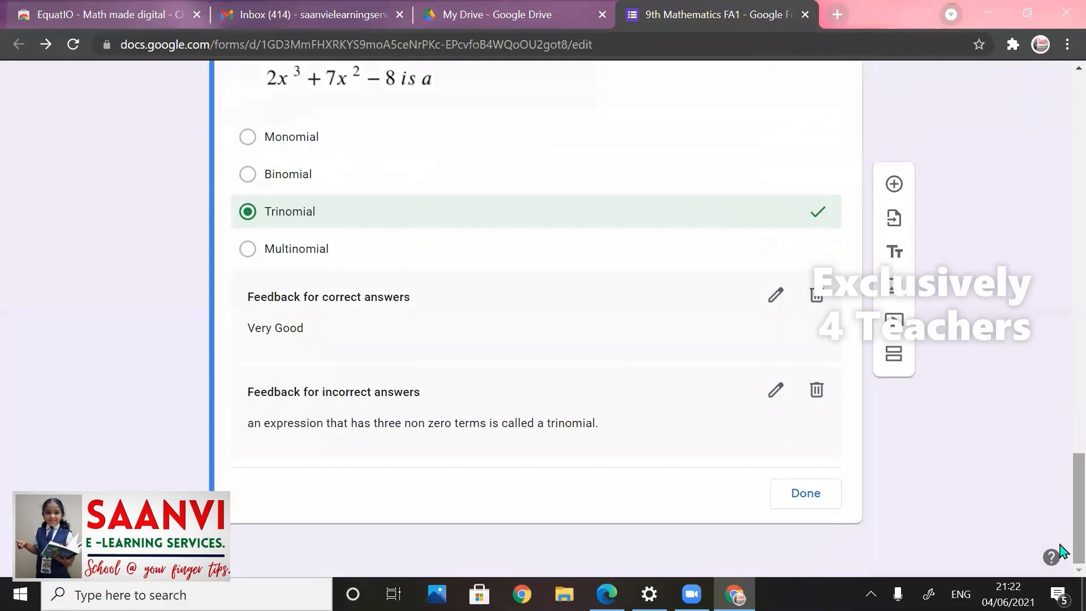
click(805, 495)
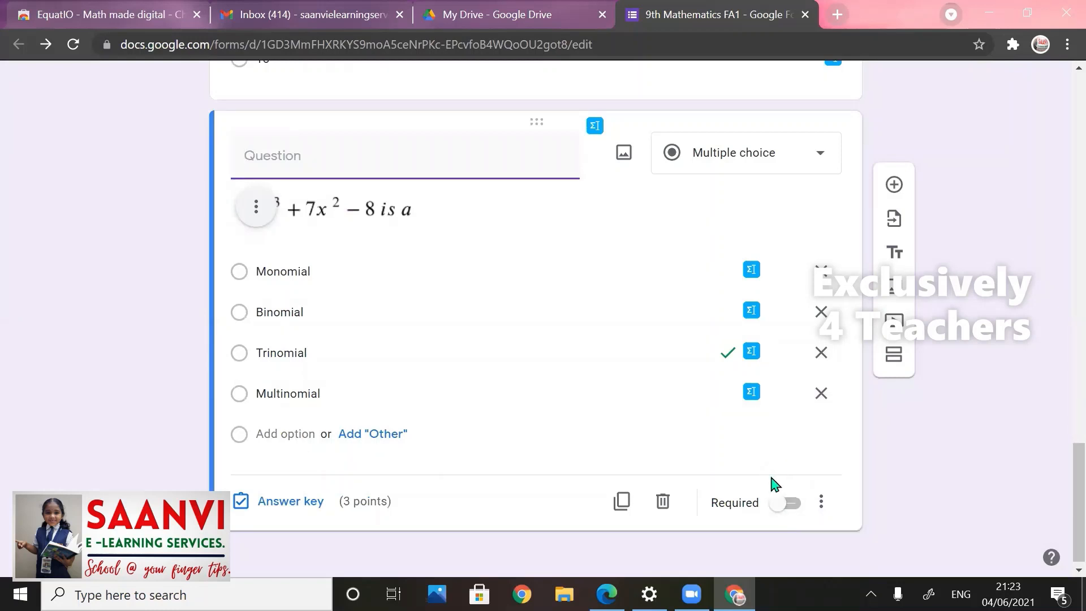
click(791, 505)
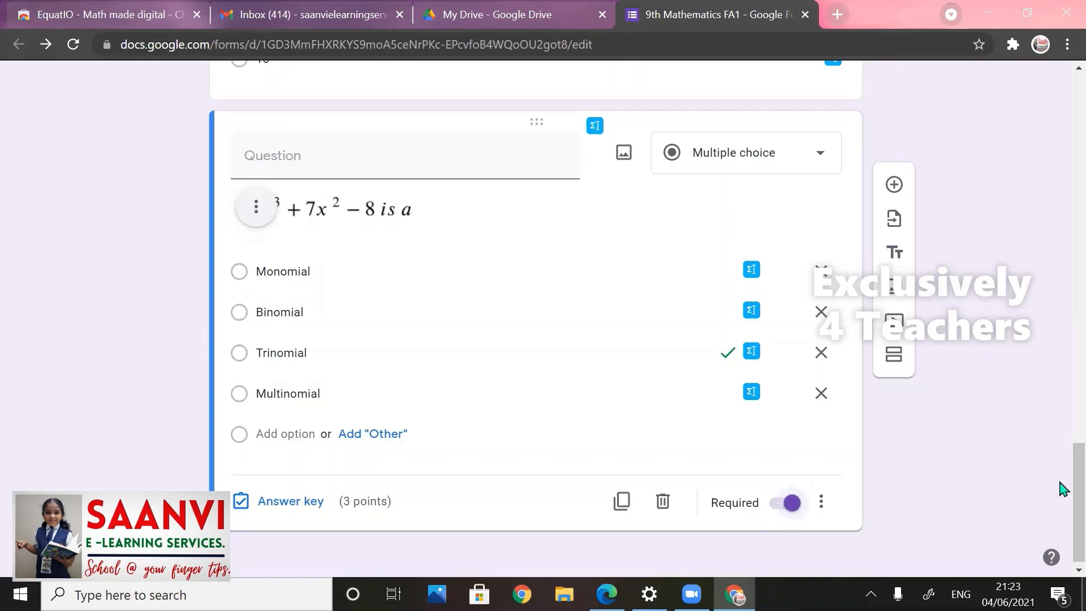
Step: Make the ∛4913 question required
drag(1067, 490, 1061, 407)
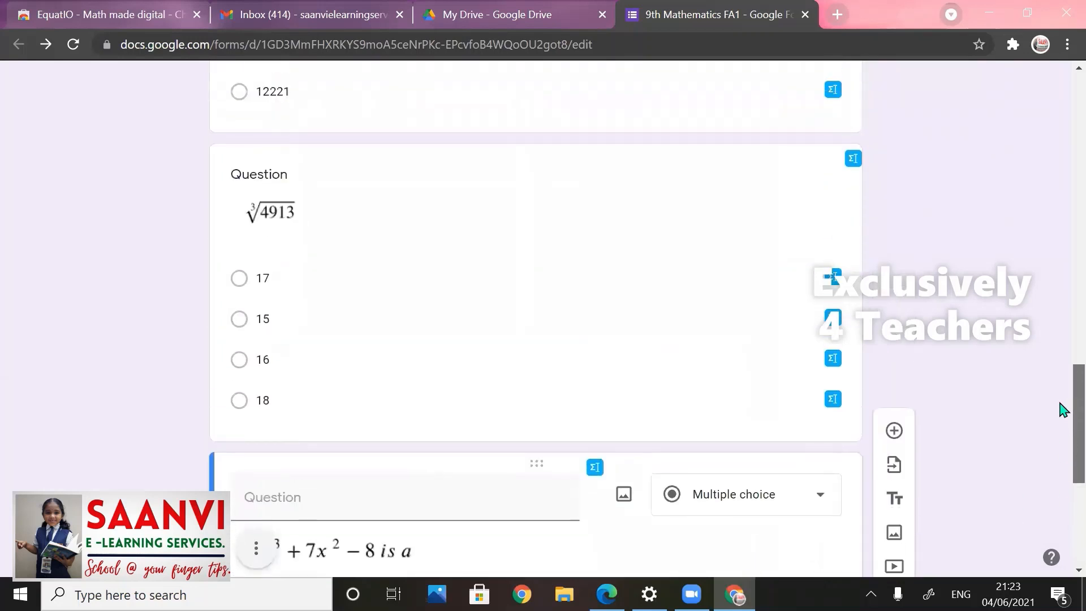
click(310, 183)
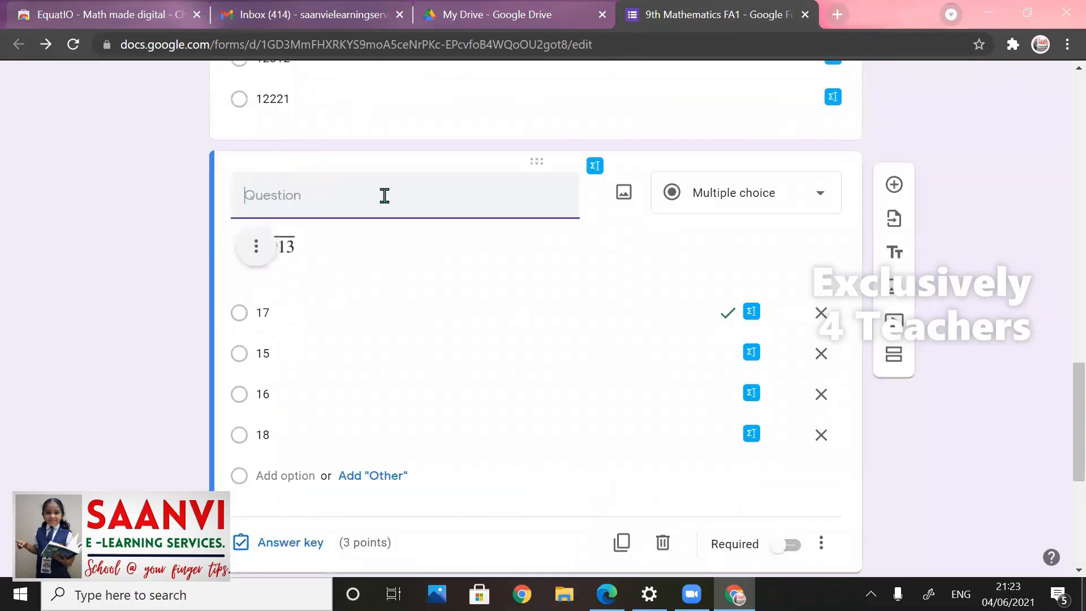
click(798, 552)
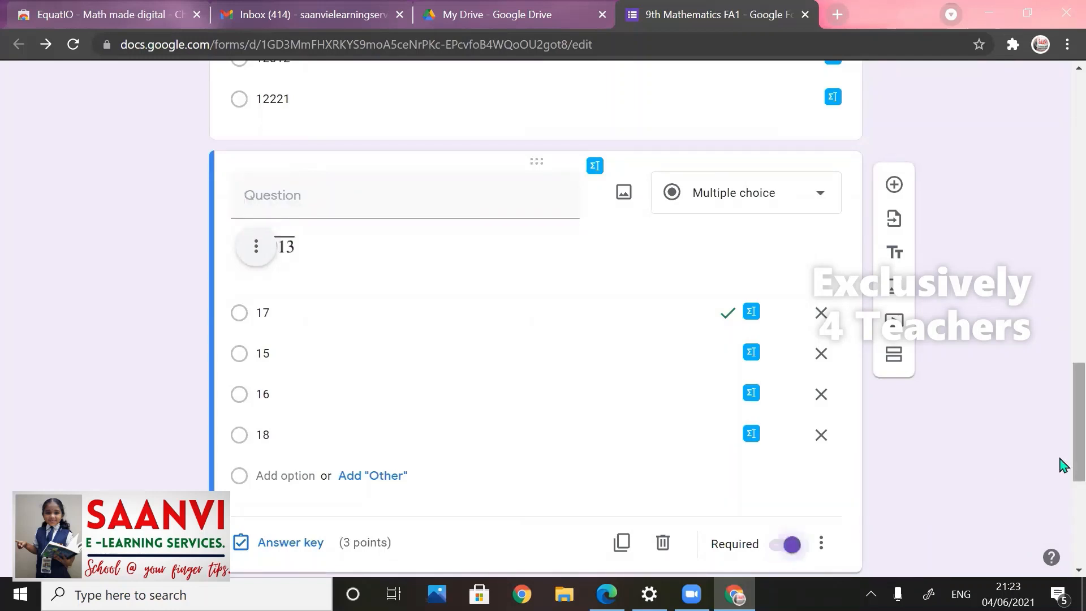
Step: Make the (111)² question required
drag(1062, 446, 1063, 369)
click(225, 368)
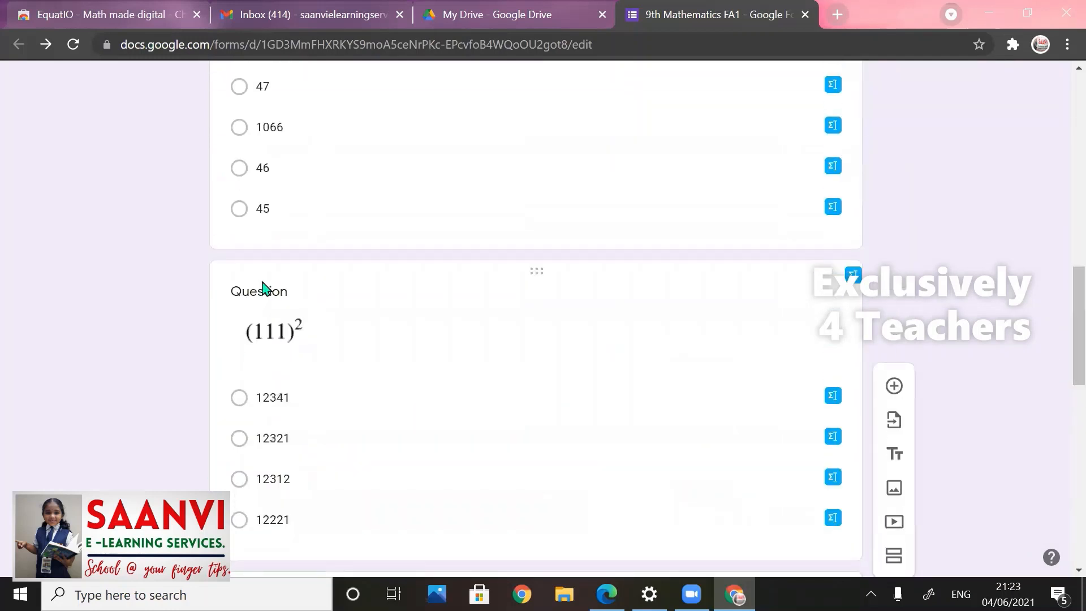
click(275, 396)
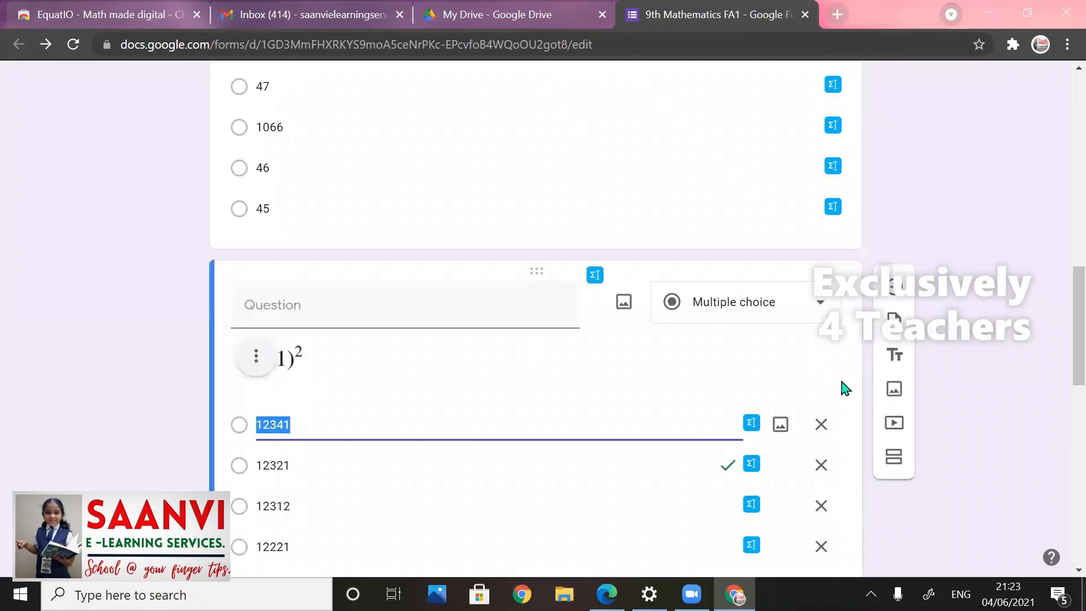
scroll(1069, 310, down, 3)
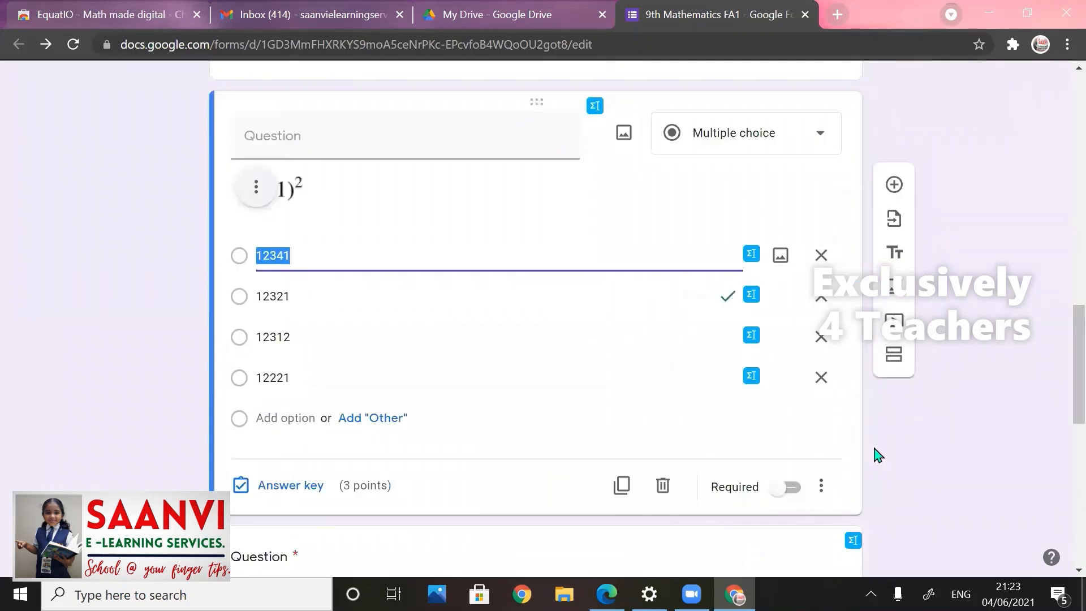
click(796, 489)
Step: Make the √625 + √441 question required
scroll(1059, 395, up, 5)
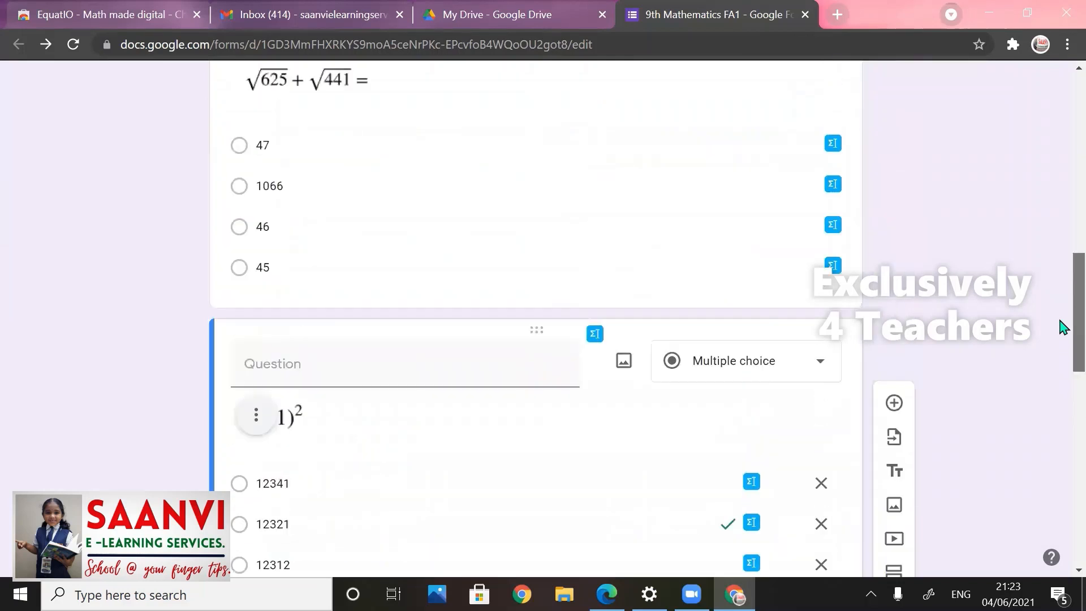
click(291, 217)
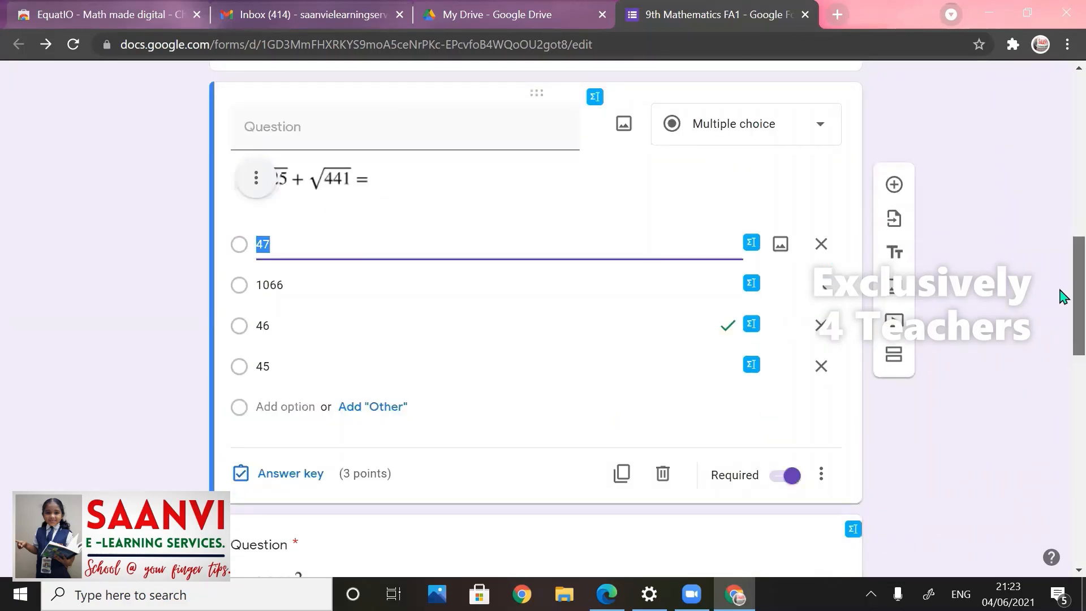
scroll(1060, 291, down, 15)
scroll(1061, 509, up, 10)
Step: Set the form's theme header to the coloured pencils image from the Work and School collection
drag(1064, 326, 1060, 27)
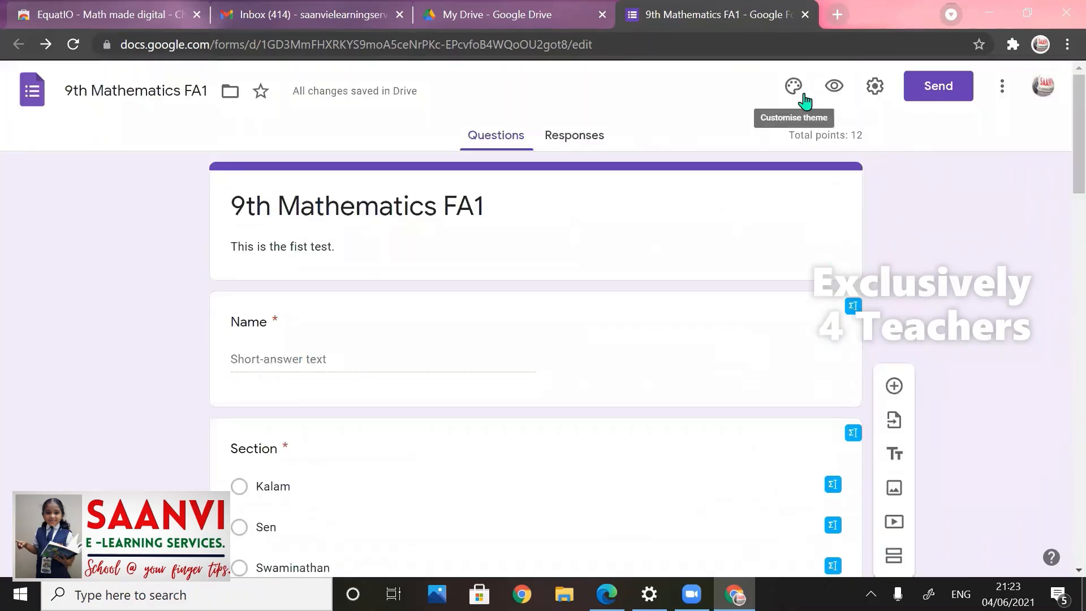
click(794, 88)
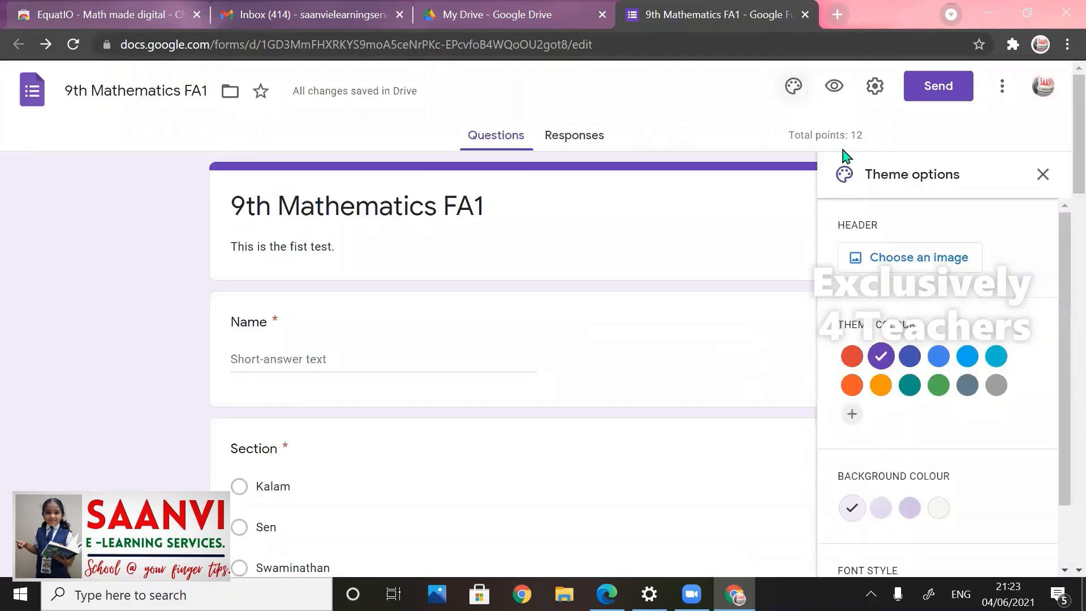
click(907, 258)
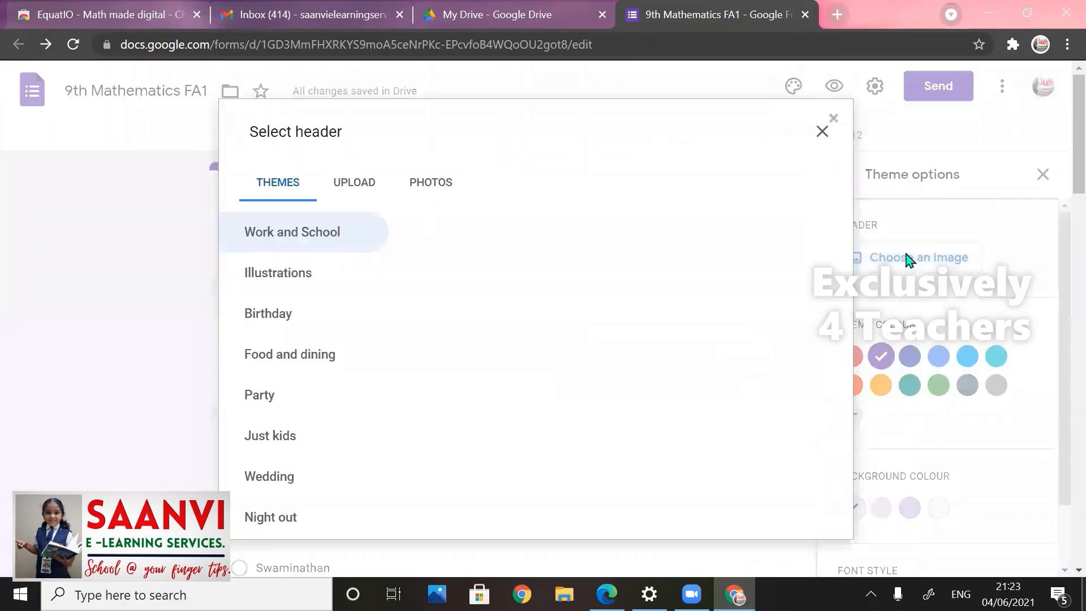
drag(848, 243, 881, 355)
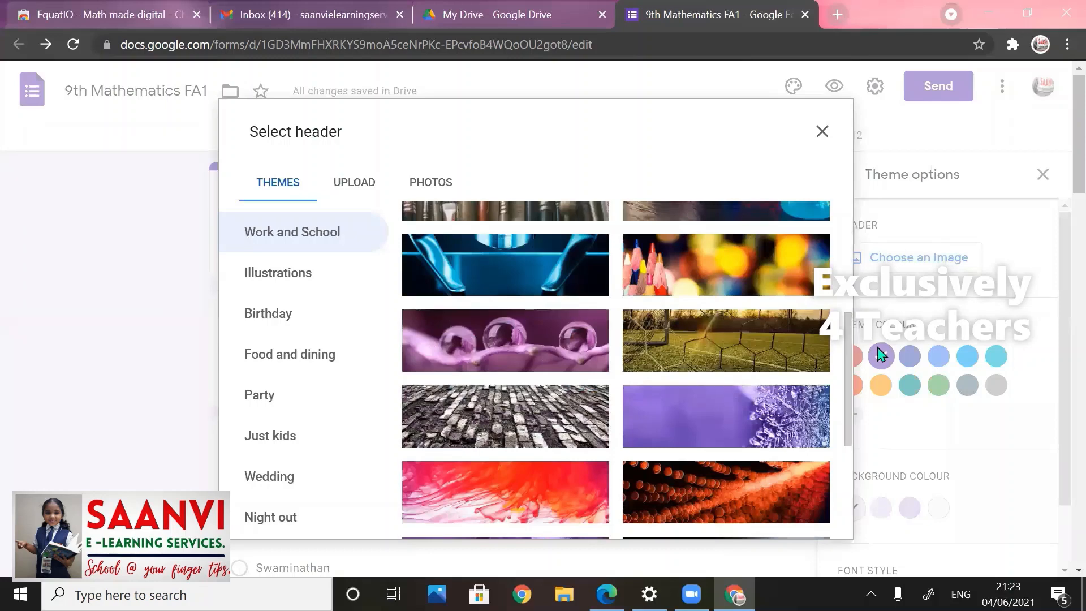
click(750, 269)
click(810, 516)
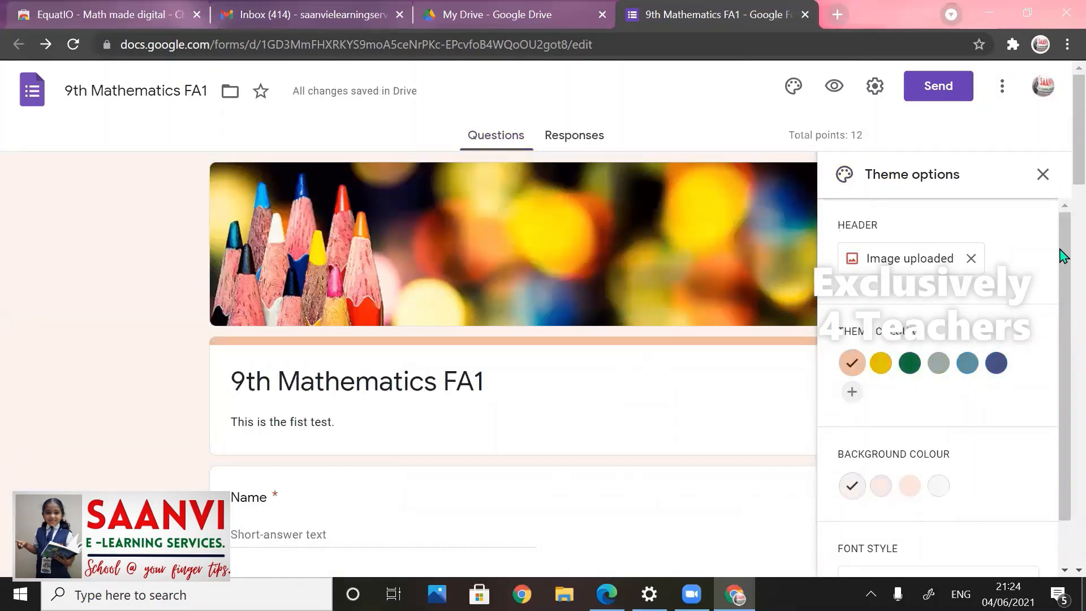
Step: Preview the quiz, examine its header, student detail fields and all mathematics questions, and return to editing the form
drag(1073, 179, 1061, 434)
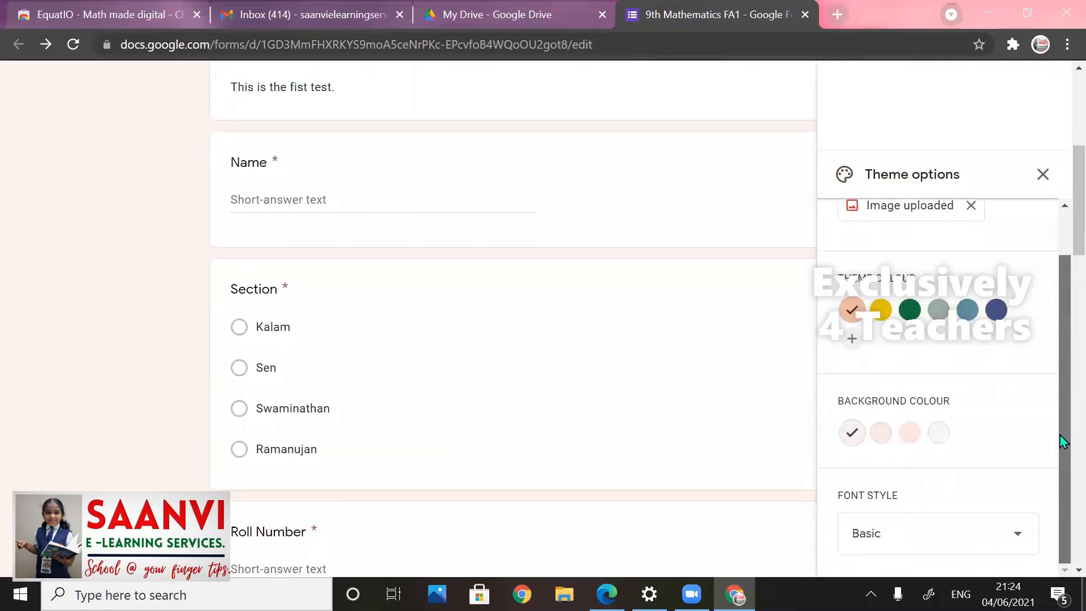
drag(1075, 225, 1060, 116)
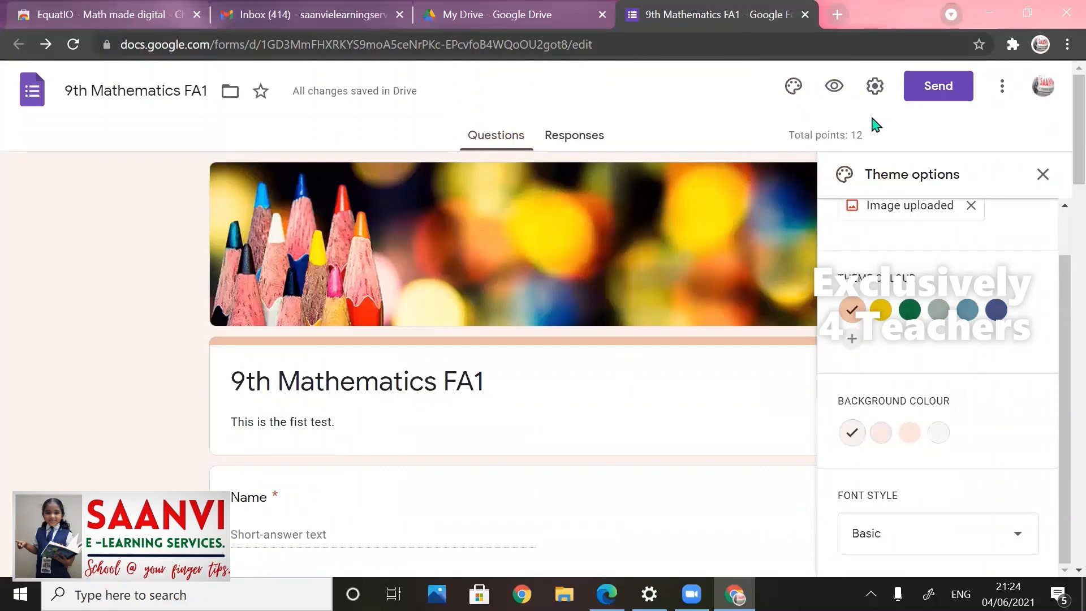
click(834, 88)
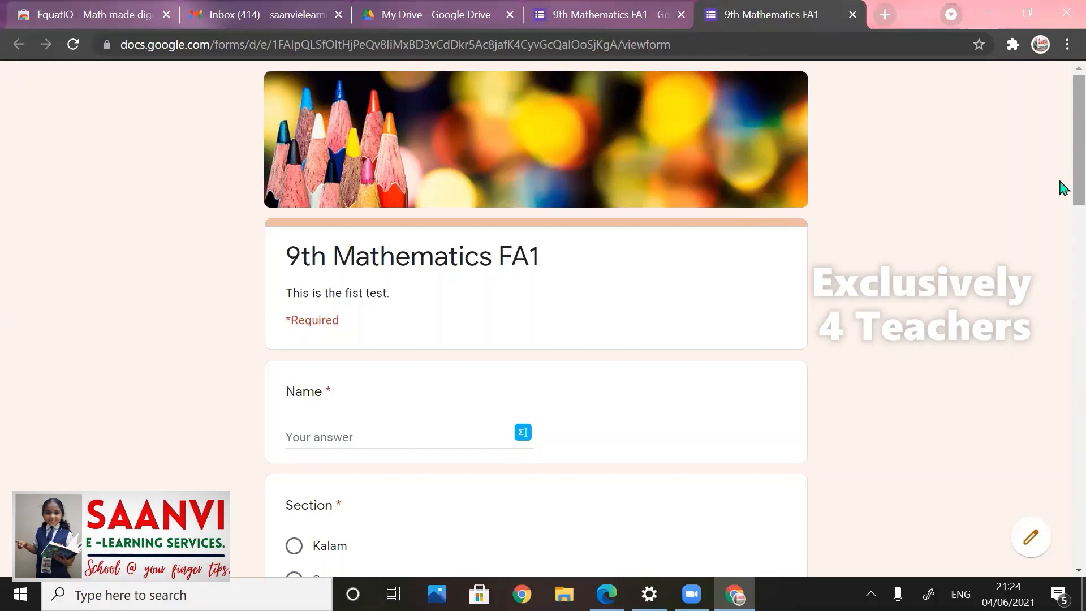
scroll(1061, 187, down, 5)
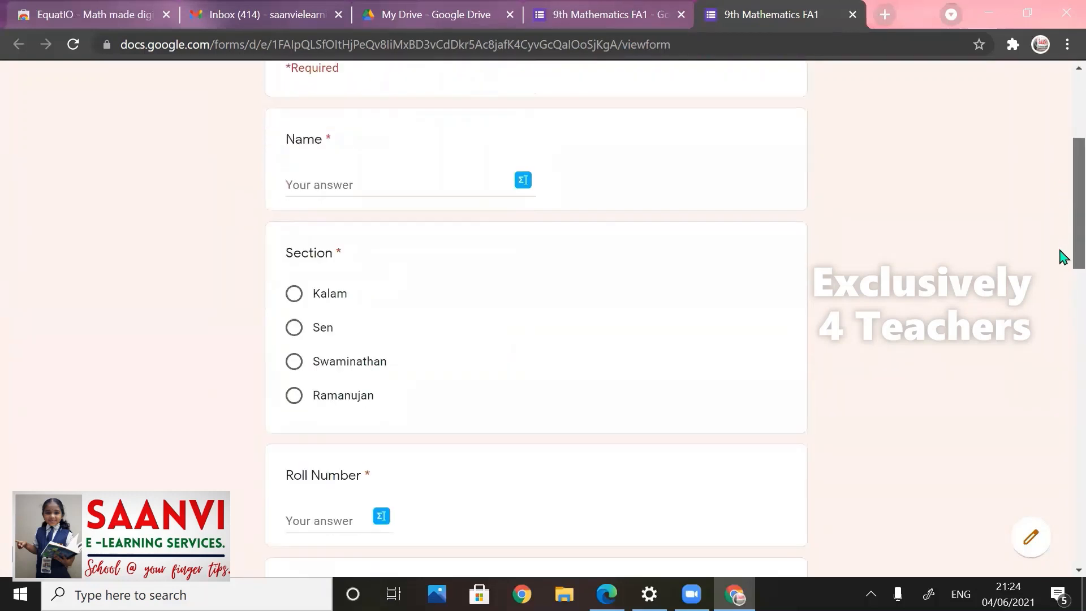
scroll(1061, 262, down, 6)
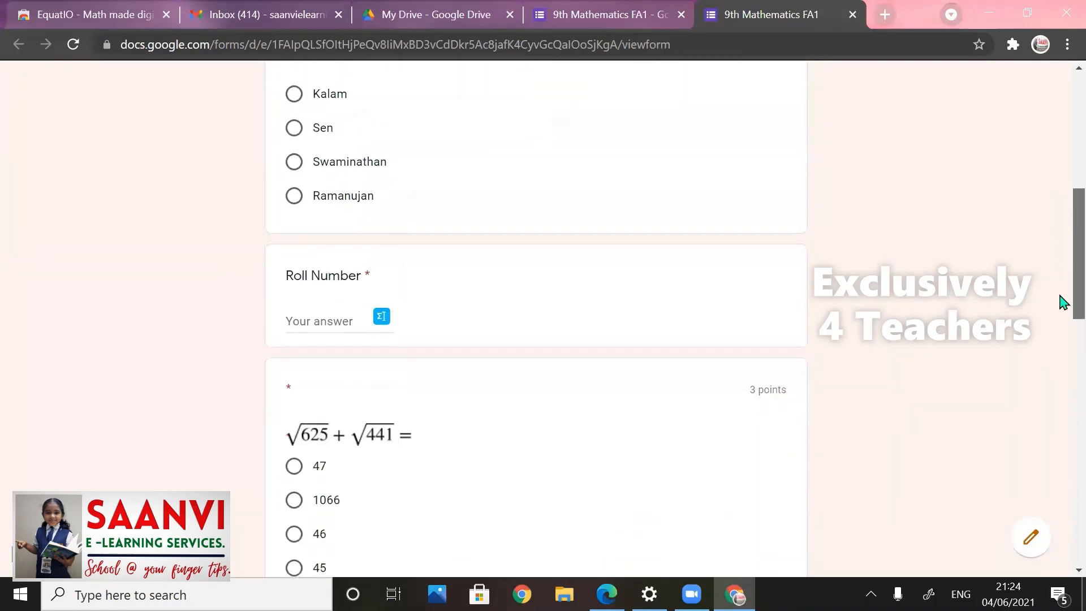
scroll(1061, 351, down, 8)
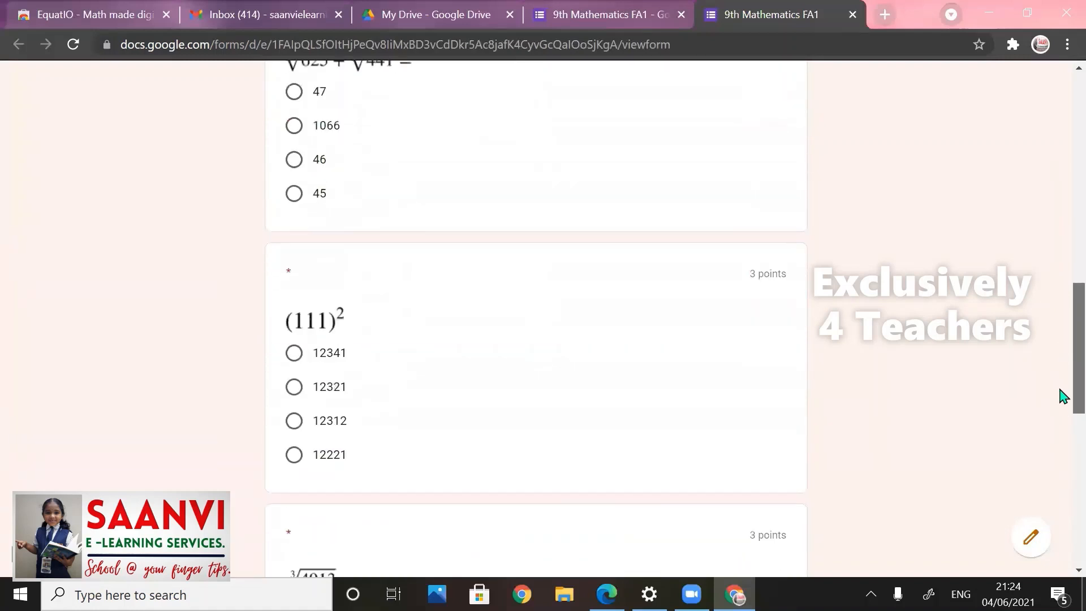
scroll(1061, 498, down, 5)
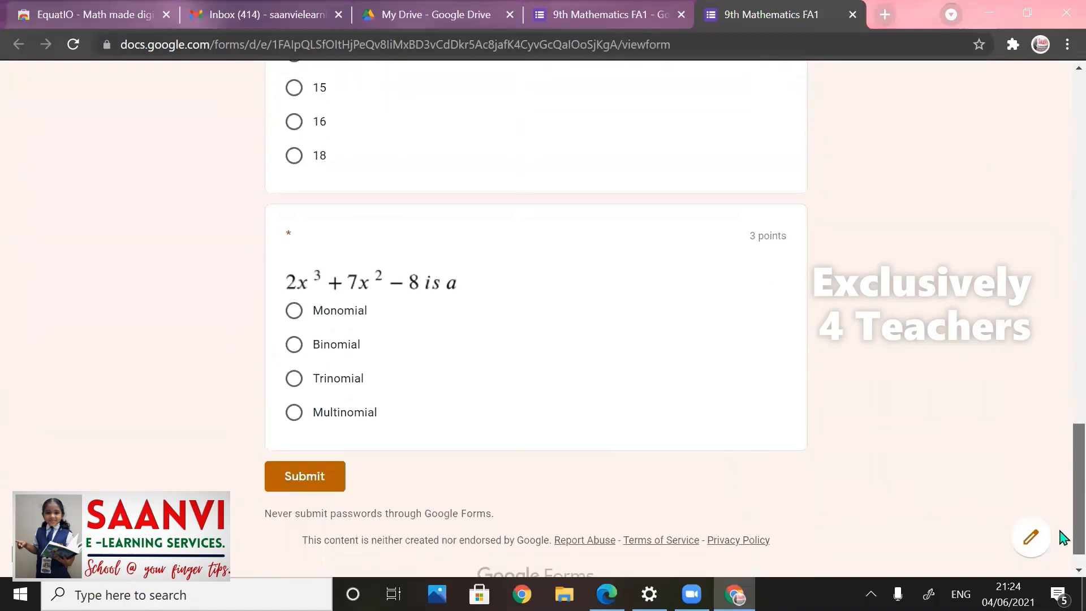
scroll(1052, 288, up, 9)
scroll(1053, 288, up, 15)
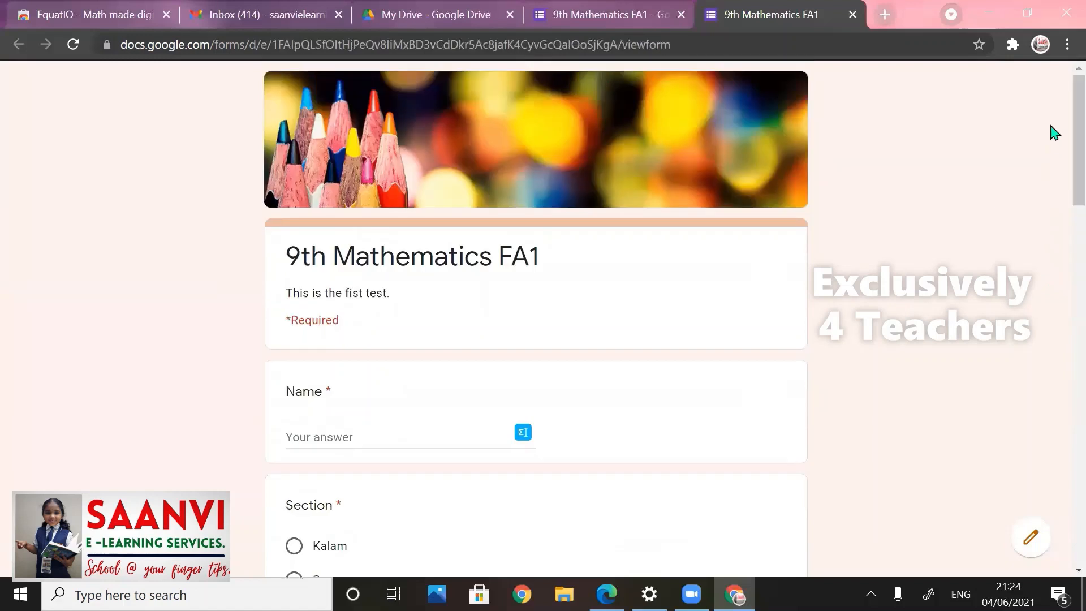
click(1030, 537)
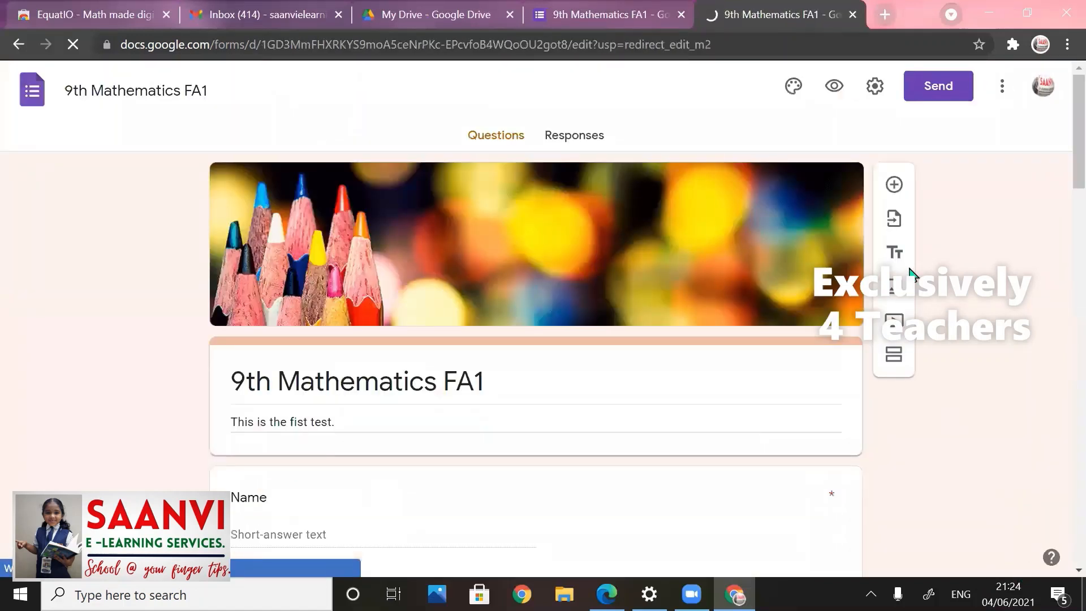
Step: Limit the form to 1 response, let respondents see summary charts and text responses, and save the settings
click(875, 88)
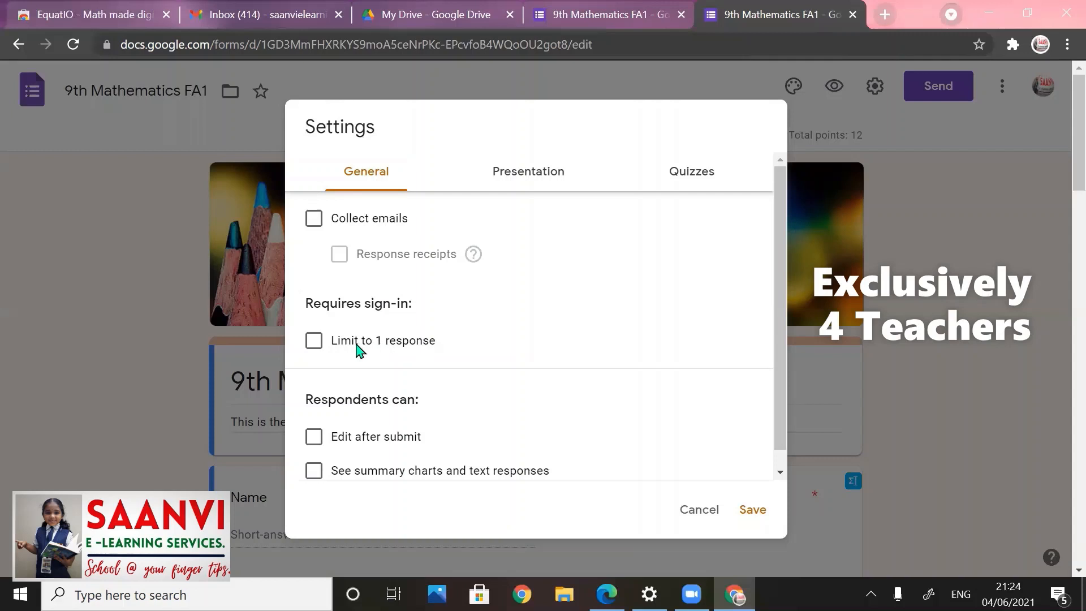
click(314, 341)
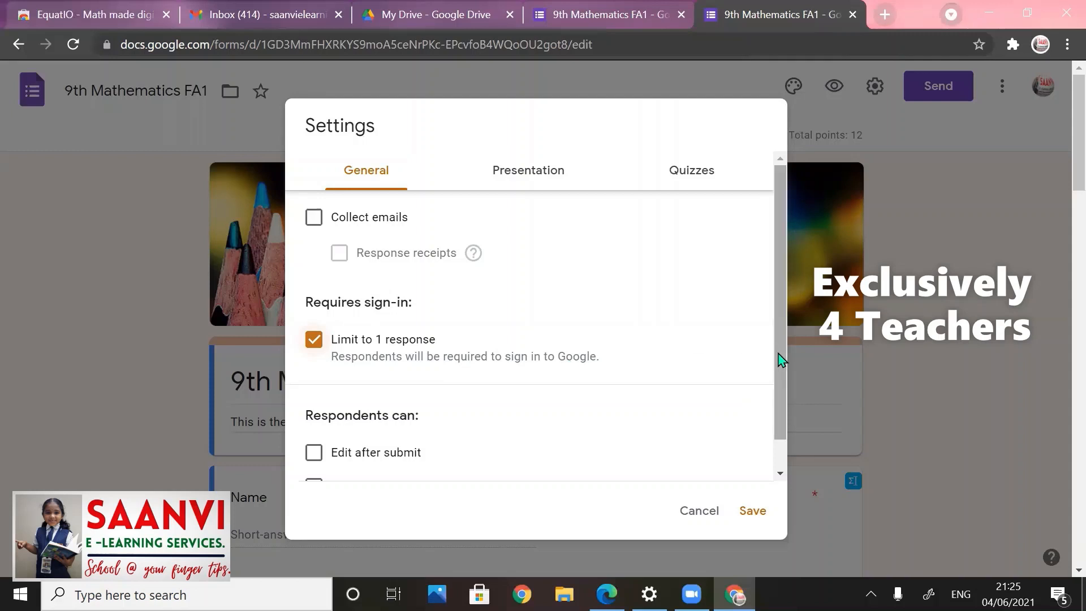
drag(780, 359, 791, 416)
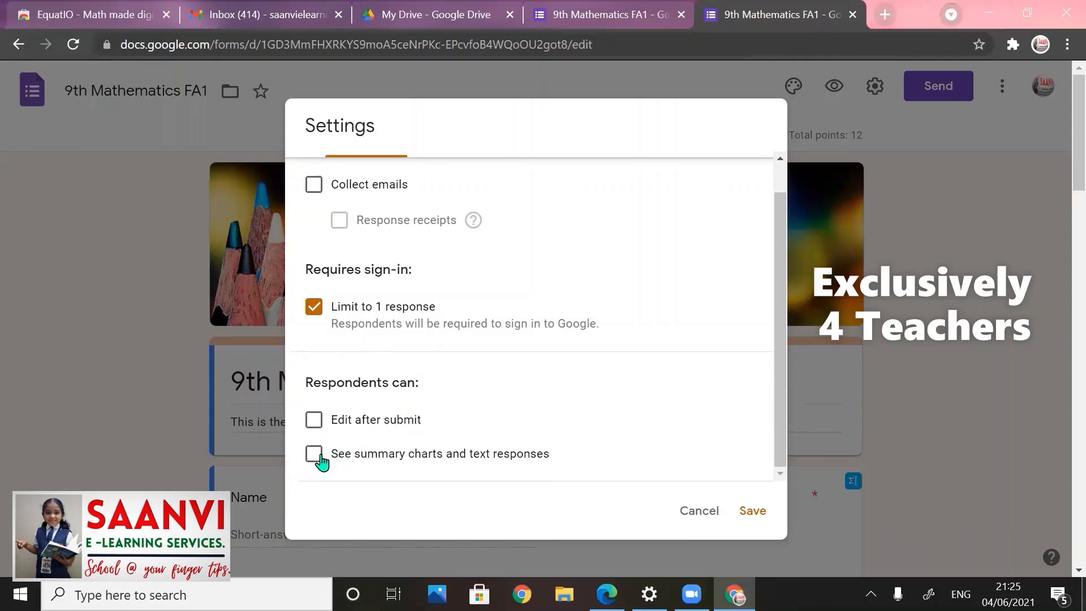
click(317, 456)
click(754, 512)
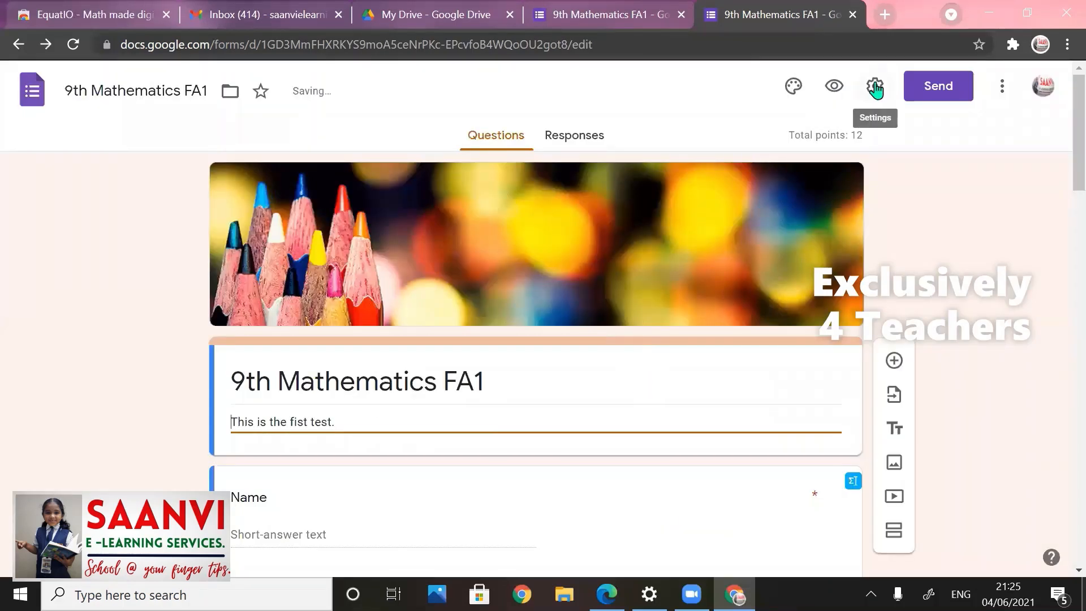
Step: Set the form's confirmation message to "Thank You. Your response is recorded." and save the settings
click(875, 88)
click(517, 170)
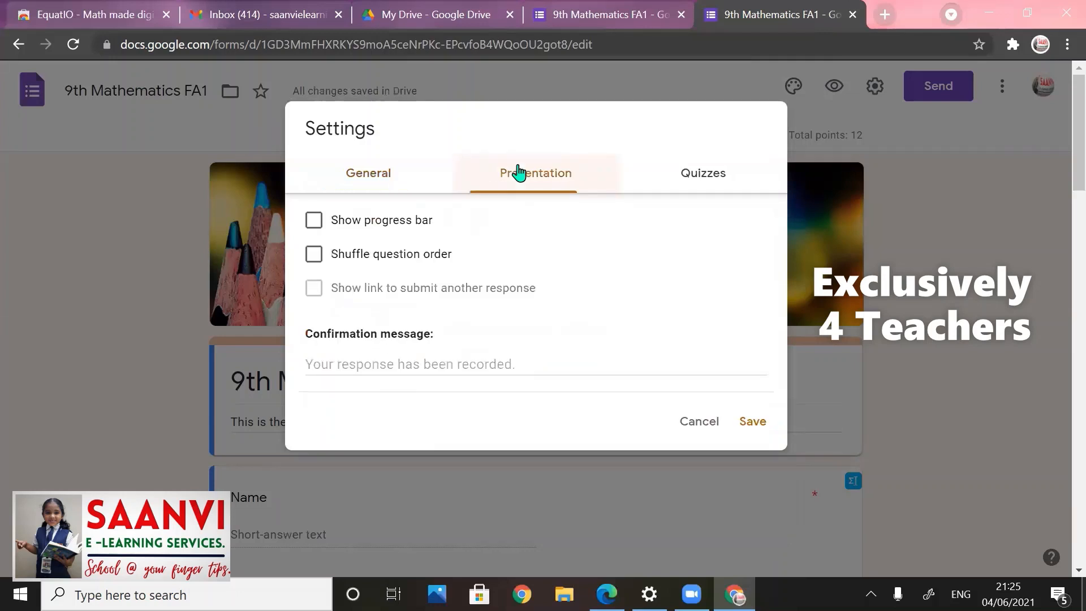
click(404, 361)
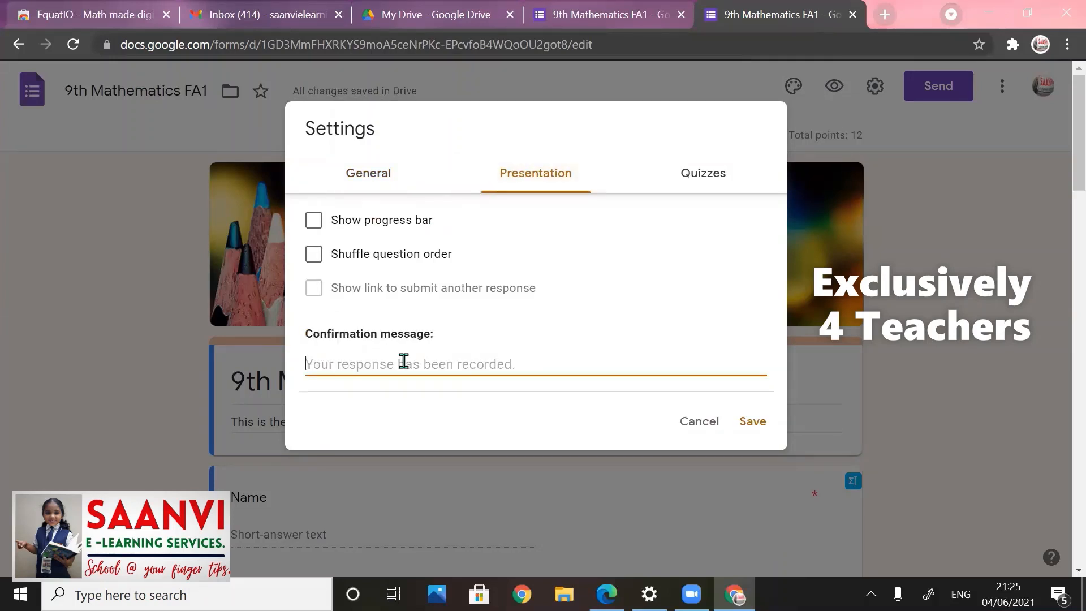
text(Thank You)
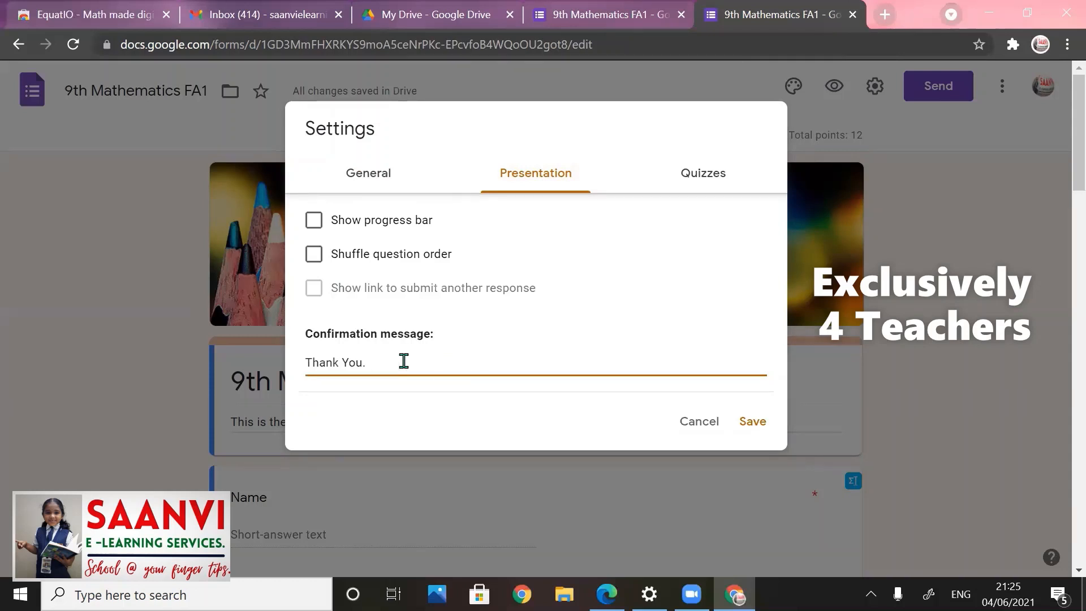
text(. Your responce is recorded.)
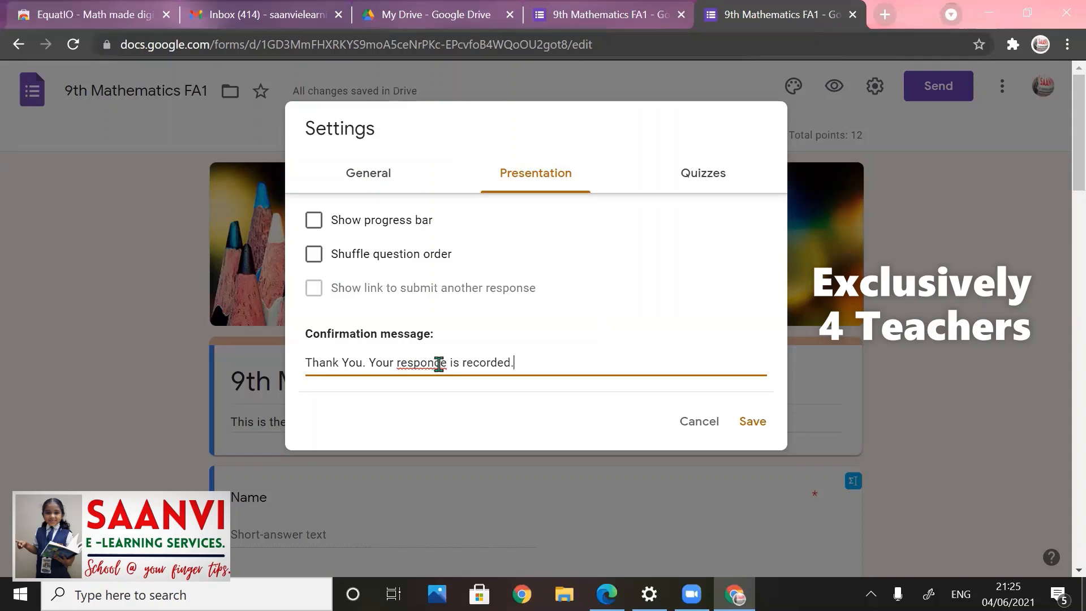
key(BackSpace)
text(s)
click(753, 429)
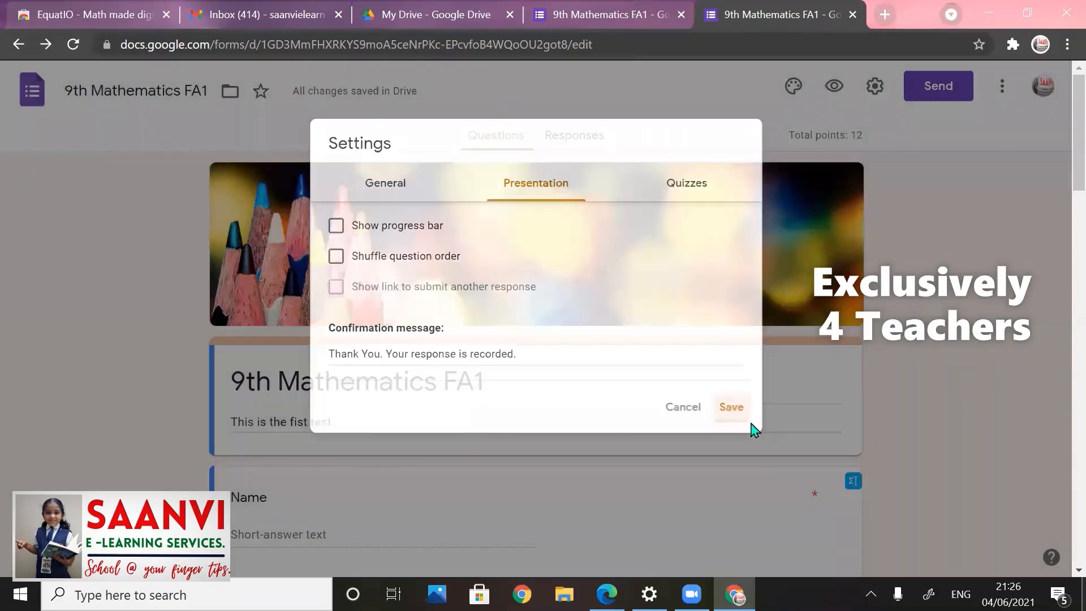
Step: Generate a shortened URL for sending the form by link and copy it
click(937, 89)
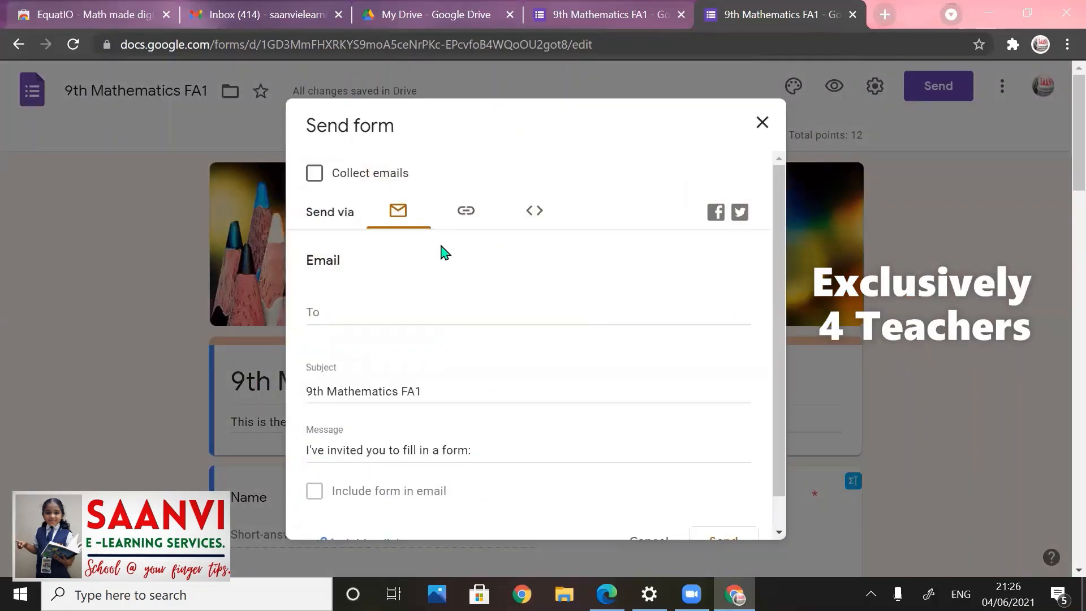
click(466, 220)
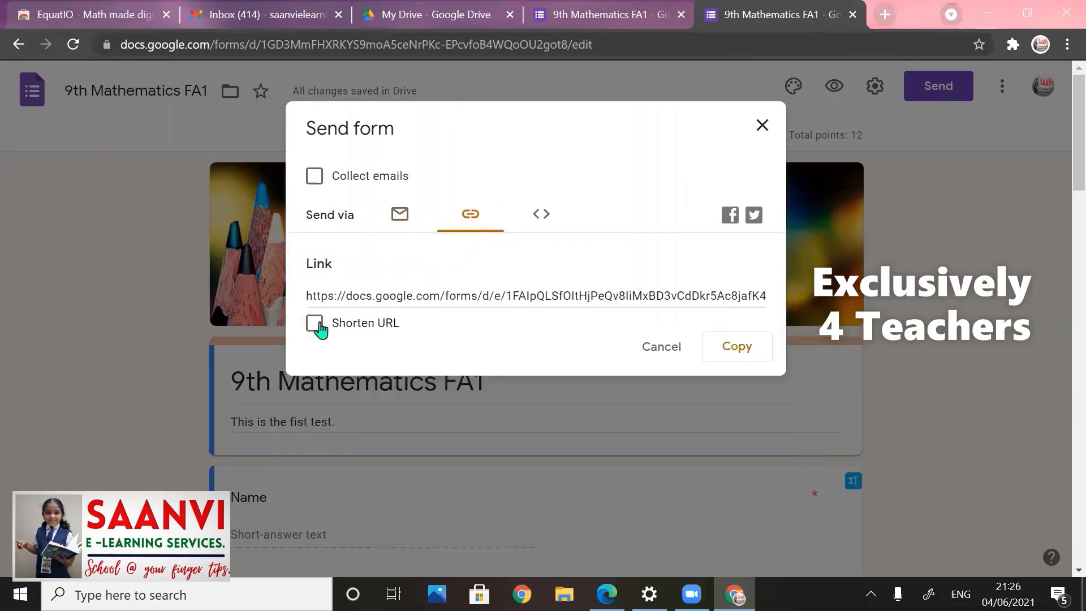
click(316, 323)
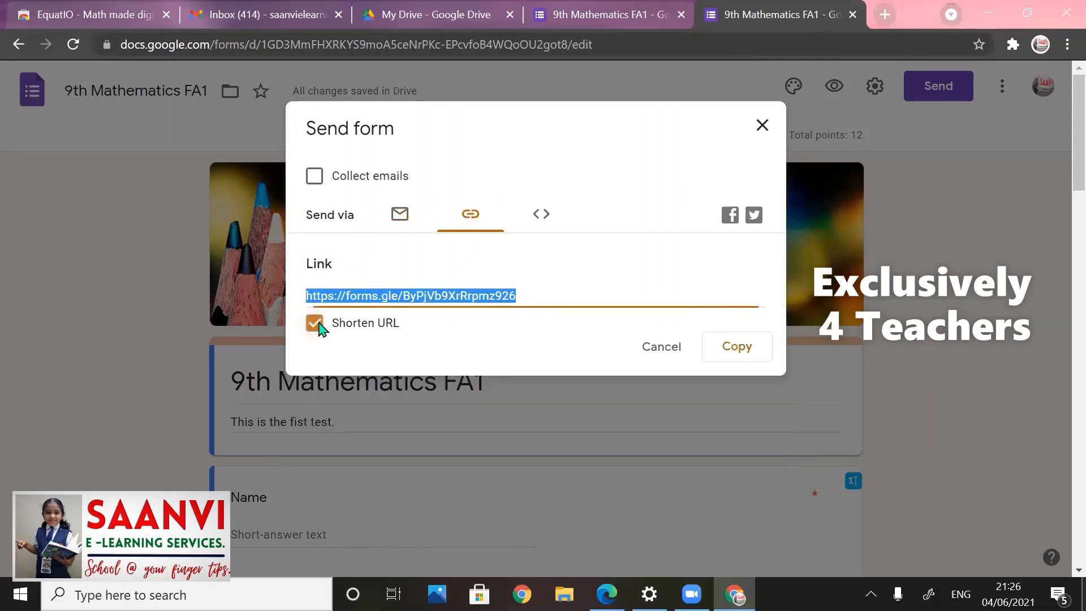
click(734, 353)
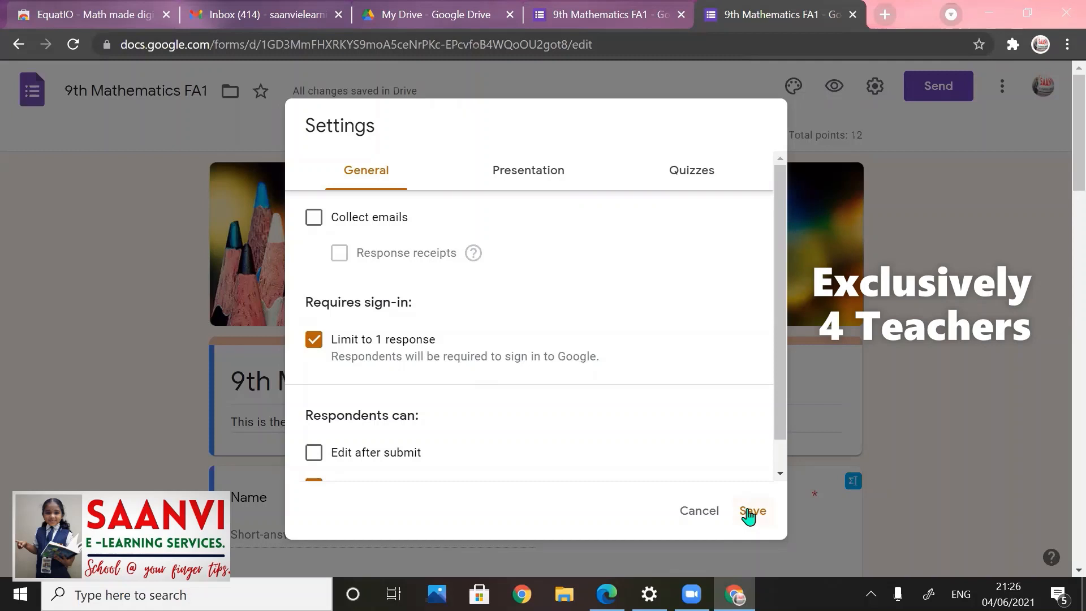
Step: Save the form settings with sign-in required and responses limited to 1
click(749, 511)
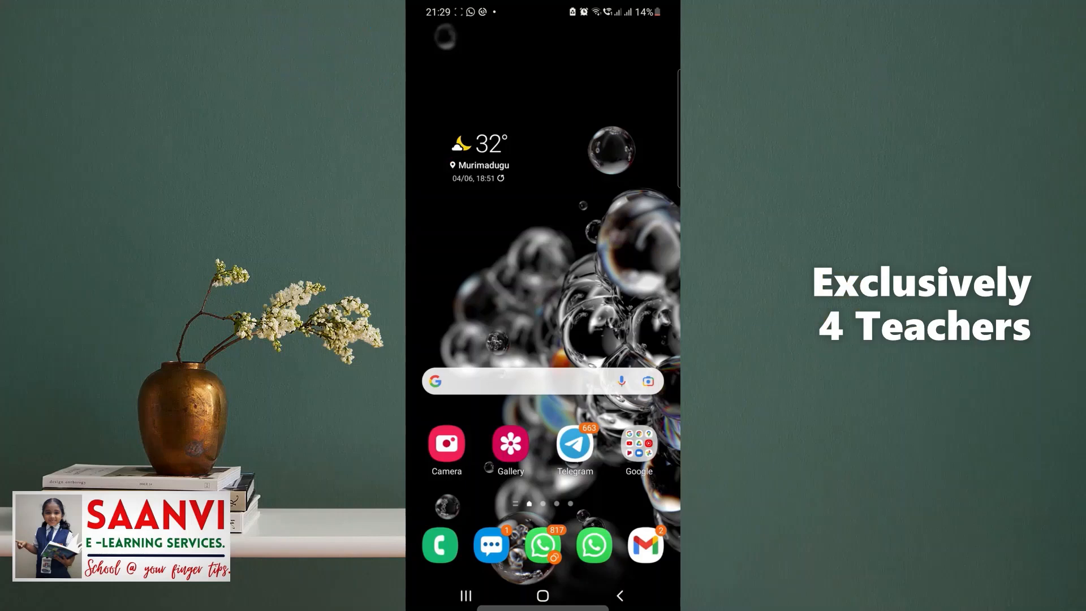
Step: Switch to the phone's Play Store and search it for "math keyboard for typing"
drag(543, 453, 543, 227)
click(509, 38)
text(play)
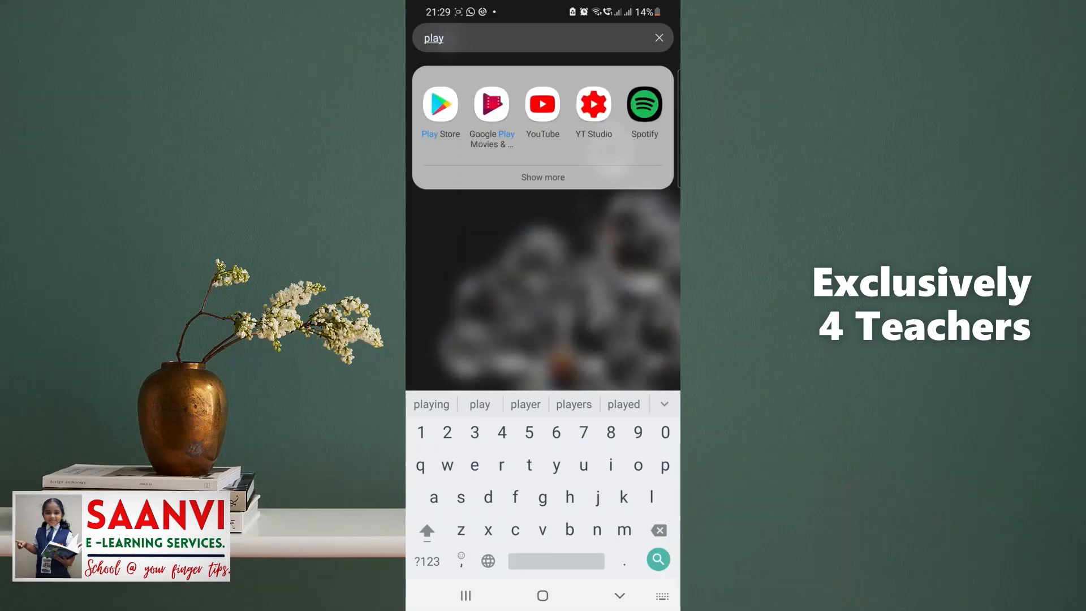
click(440, 104)
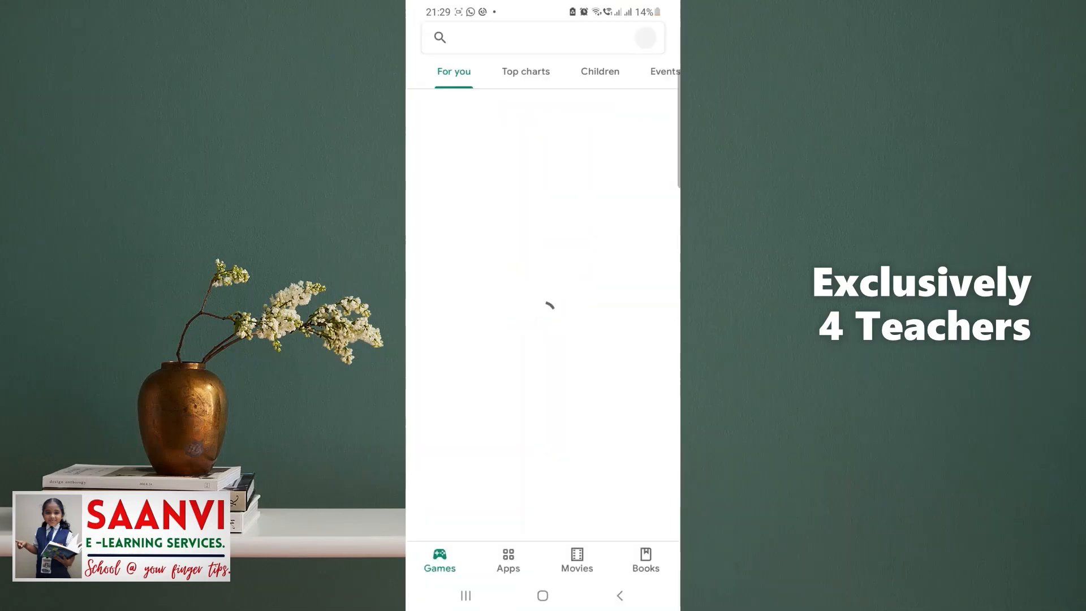
click(532, 38)
text(math)
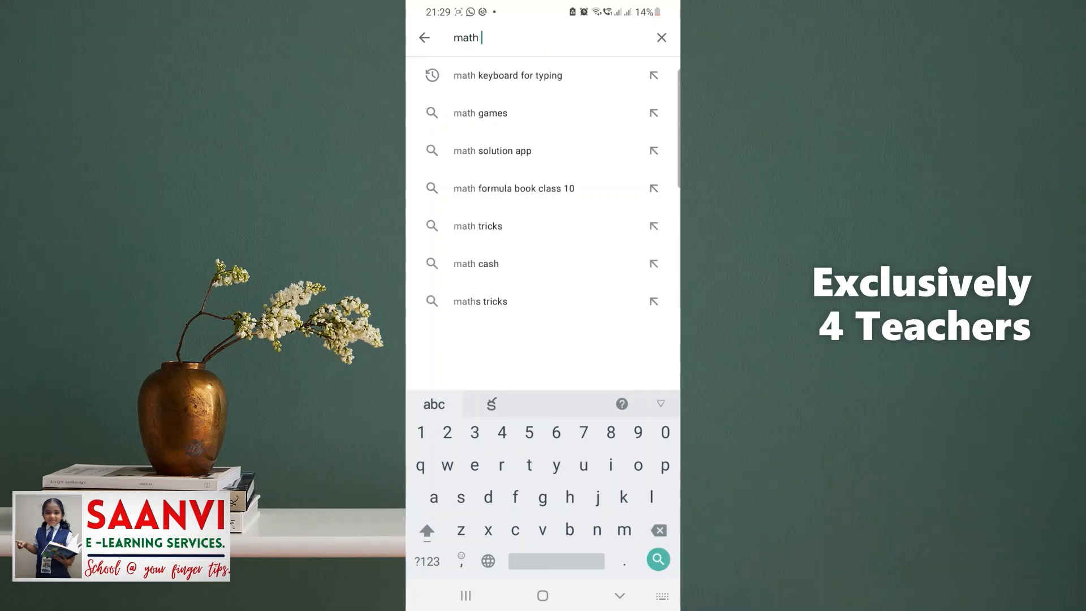
click(508, 75)
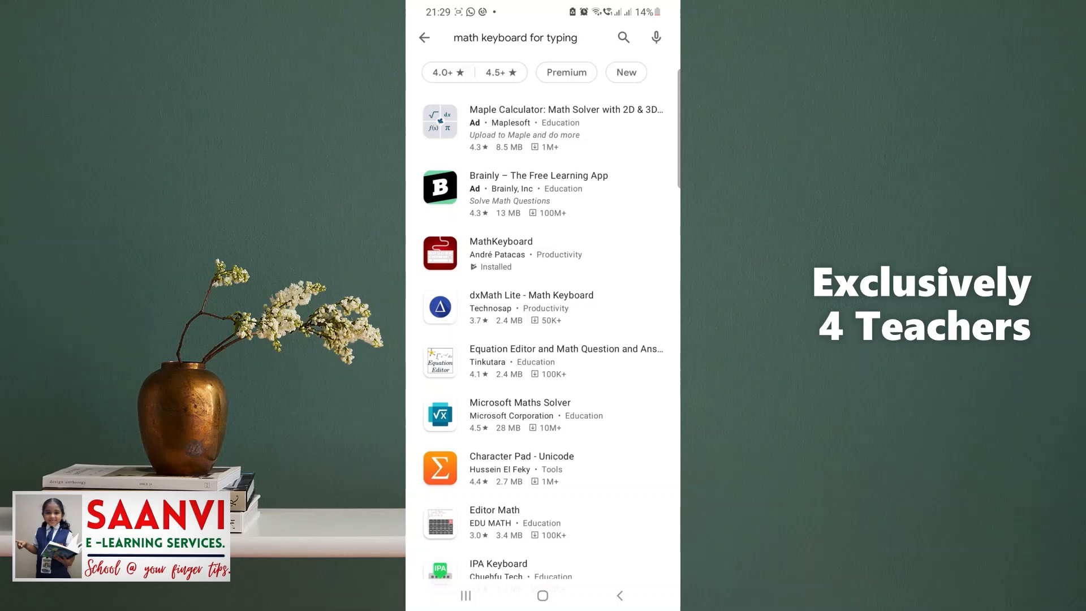
Step: Open the installed MathKeyboard app, check that it is enabled among the phone's keyboards, and return to the home screen
click(501, 253)
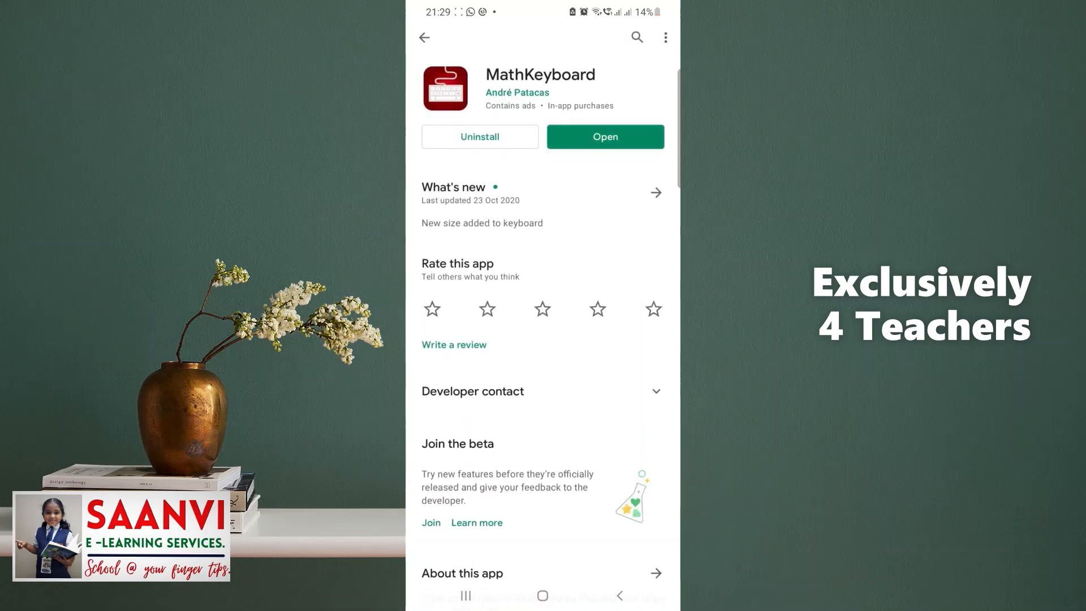
click(605, 136)
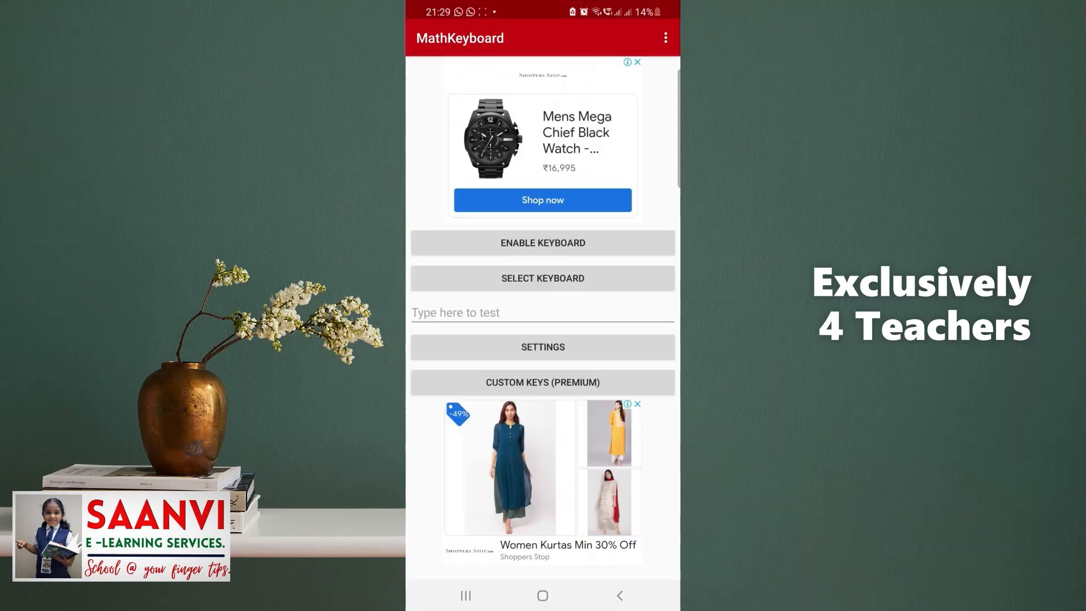
click(543, 242)
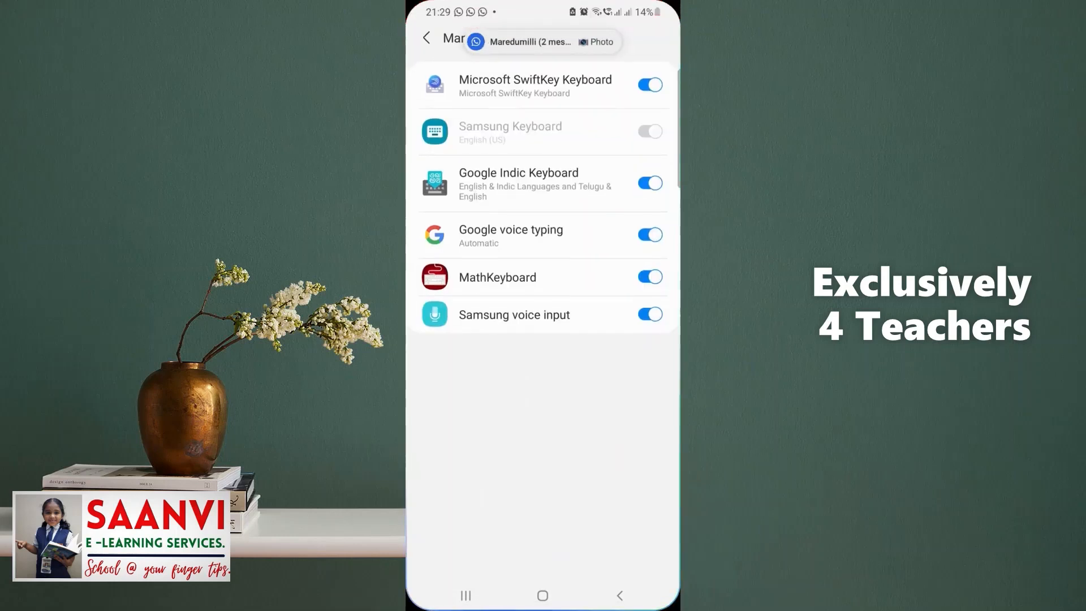
click(543, 595)
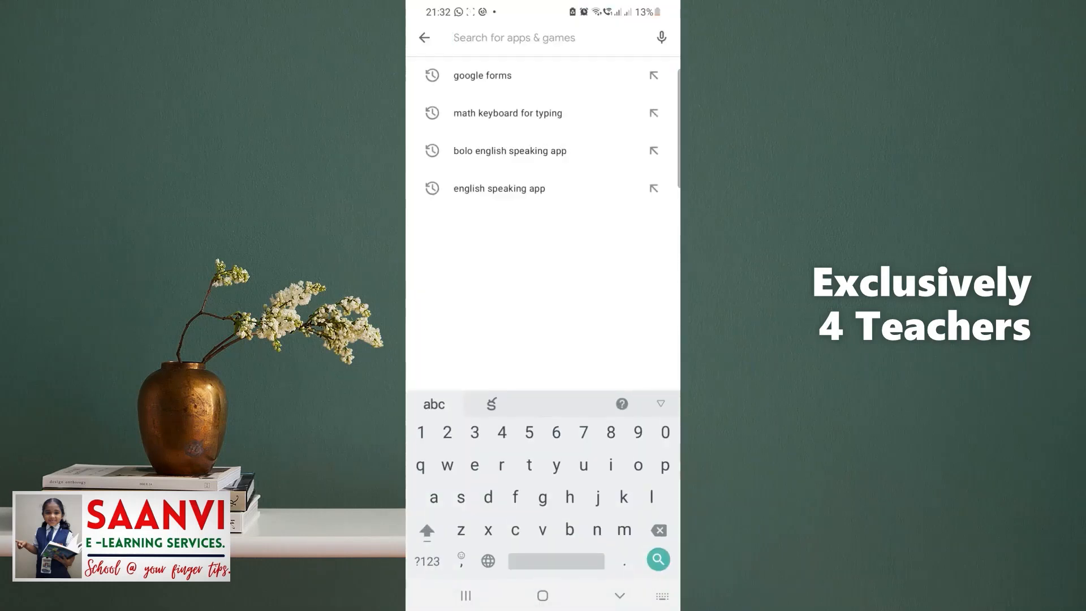
Step: Search the Play Store for "drive", switch to Google Drive, and open the "9th Mathematics FA1" form
text(drive)
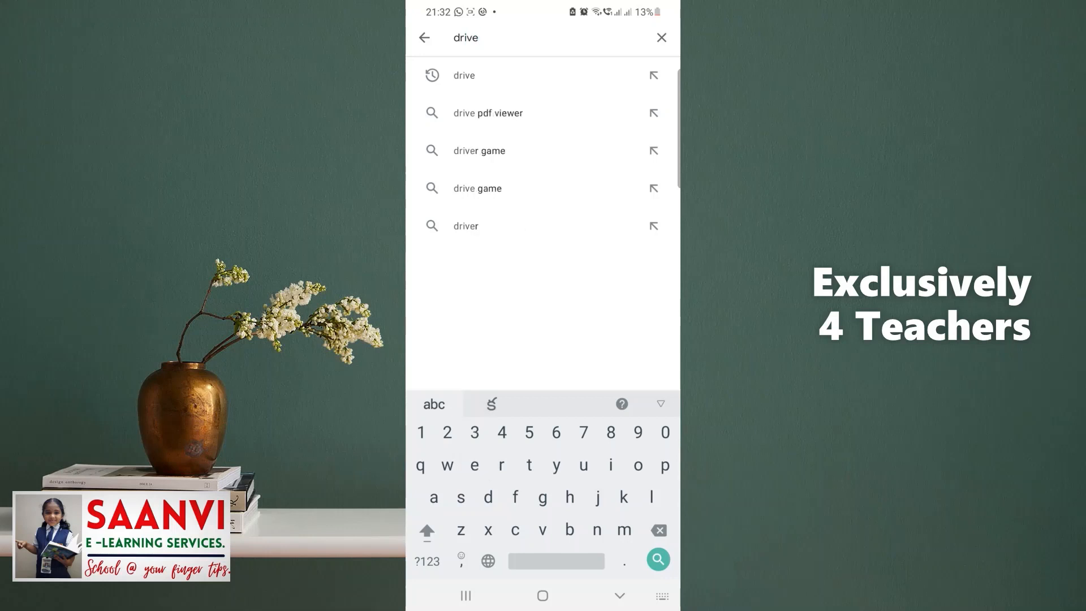
key(Return)
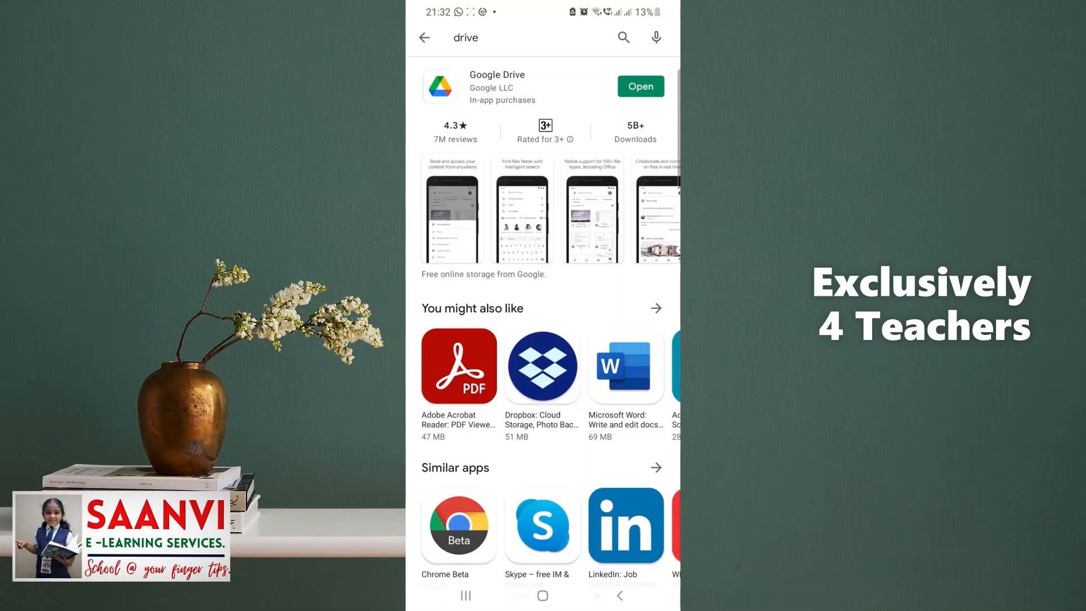
click(641, 86)
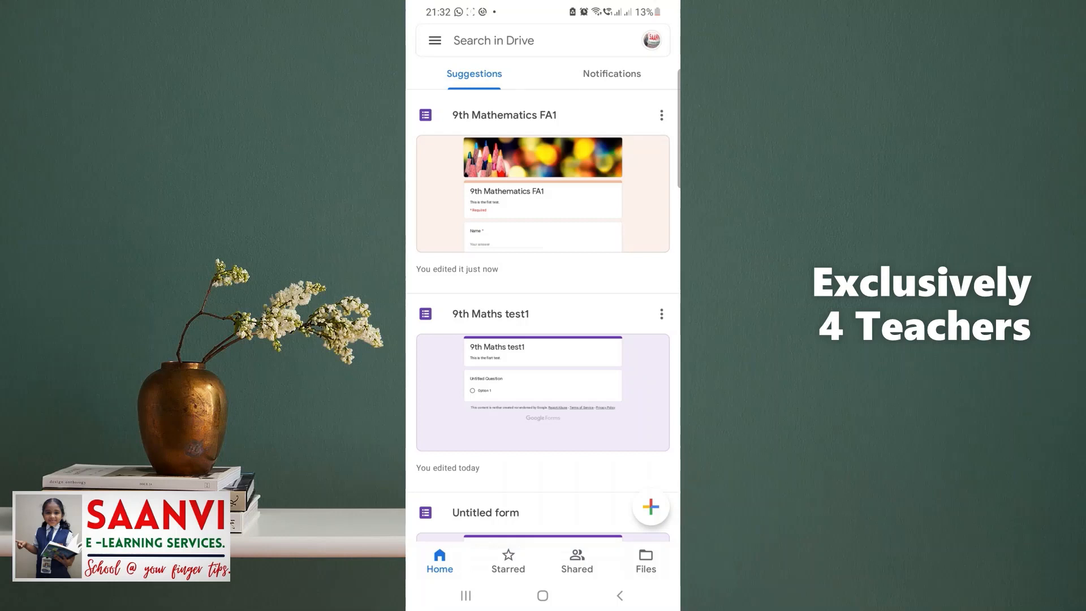
click(543, 193)
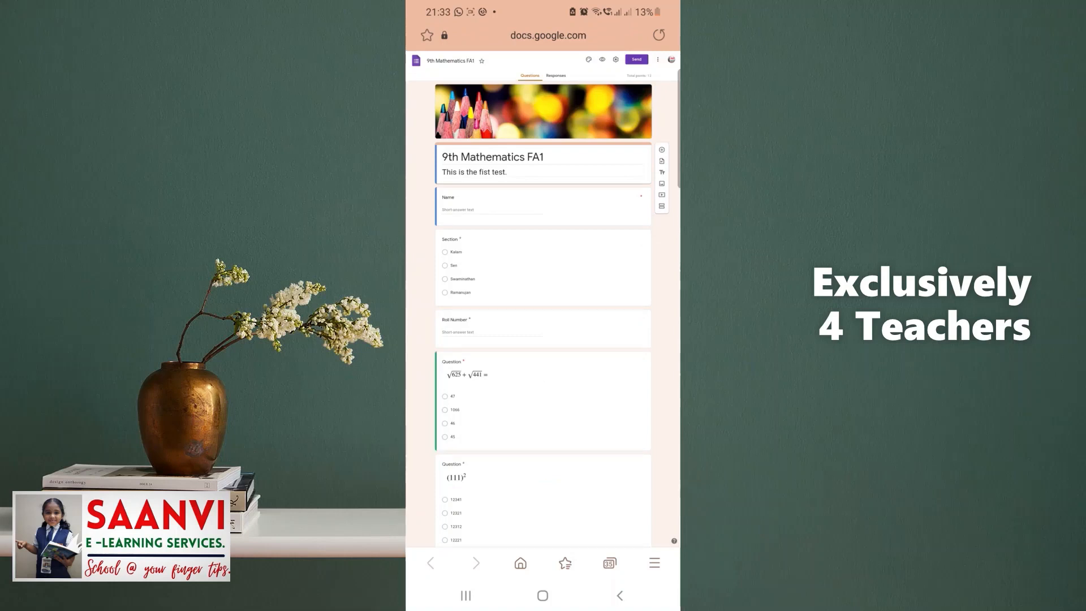
Step: Delete the last question, 2x³ + 7x² − 8 is a, with the monomial to multinomial options
scroll(543, 305, down, 5)
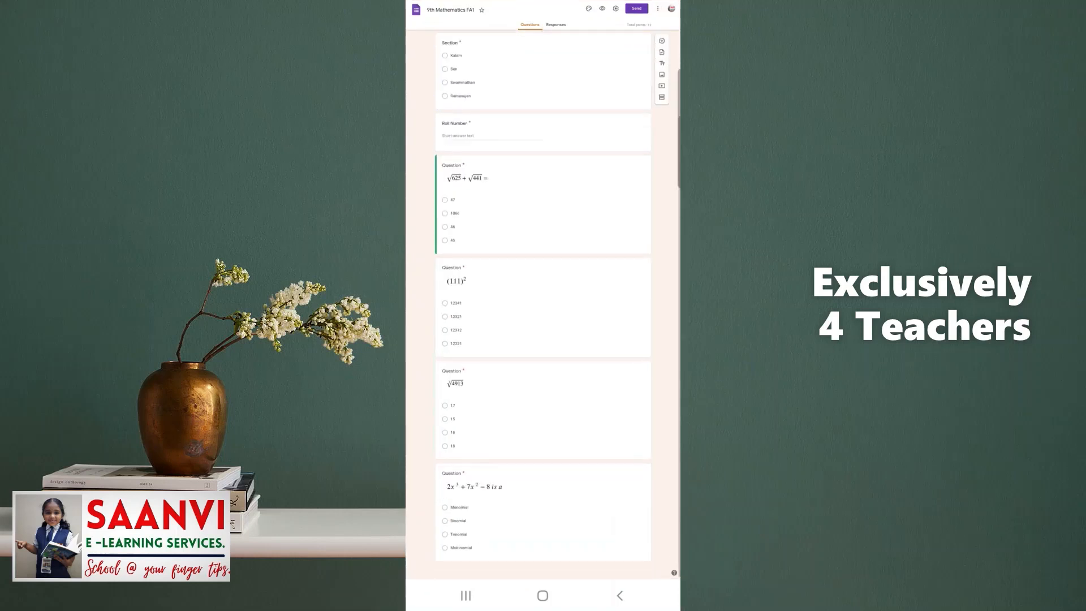
click(459, 507)
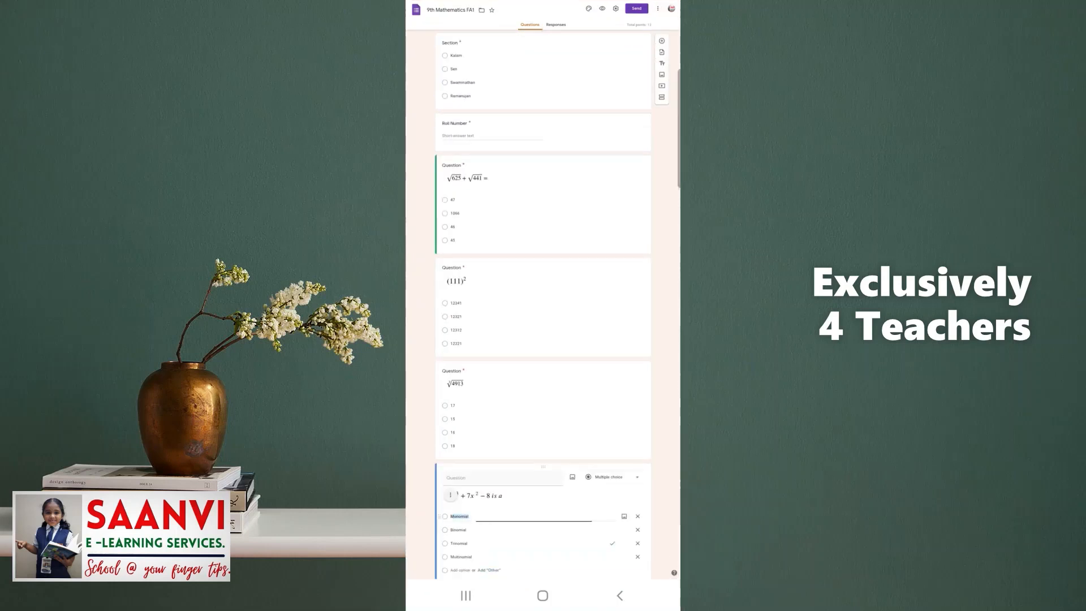
scroll(543, 226, down, 1)
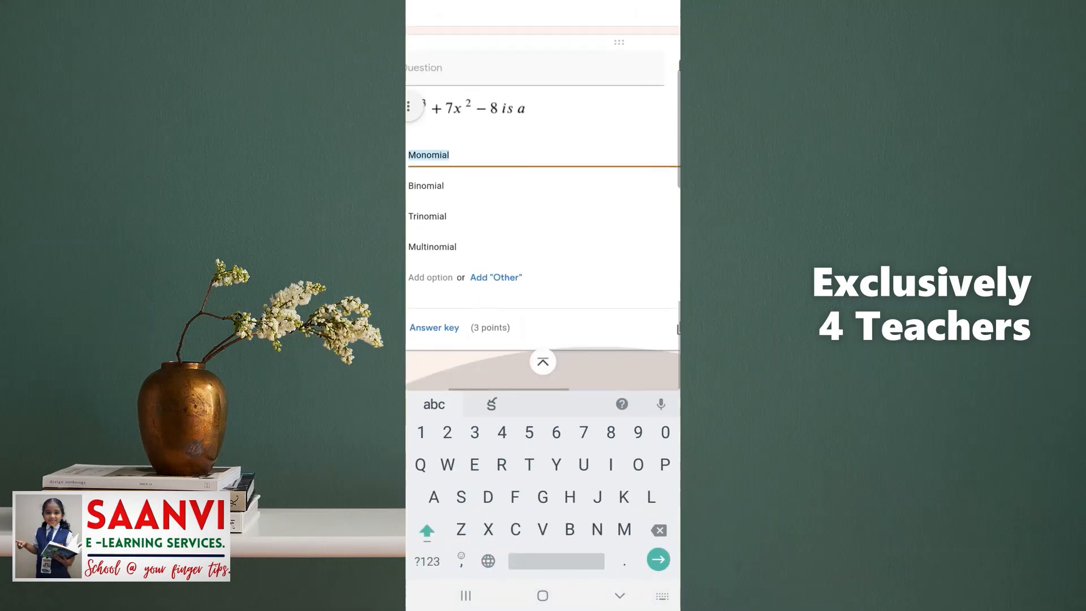
scroll(544, 226, right, 3)
scroll(543, 226, right, 1)
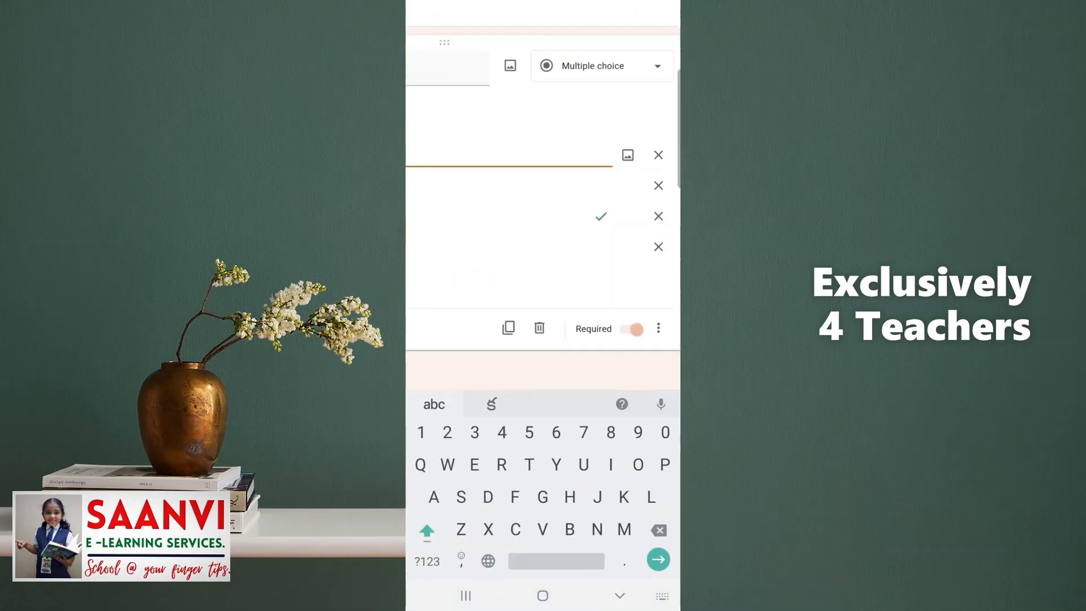
click(539, 328)
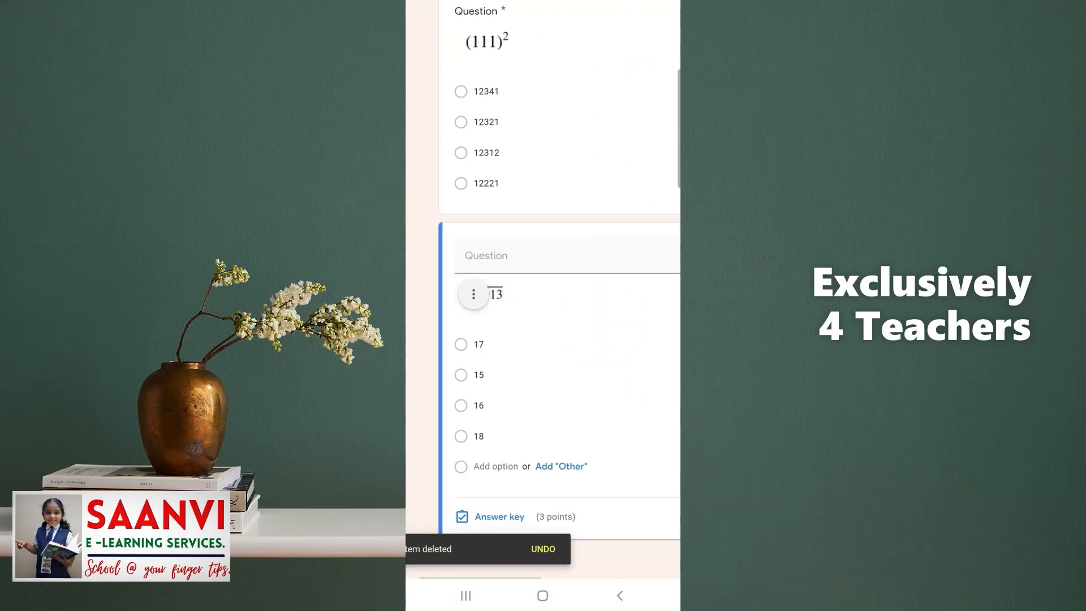
Step: Delete the remaining mathematics questions: the cube root of 4913, (111)², and √625 + √441
scroll(543, 288, right, 2)
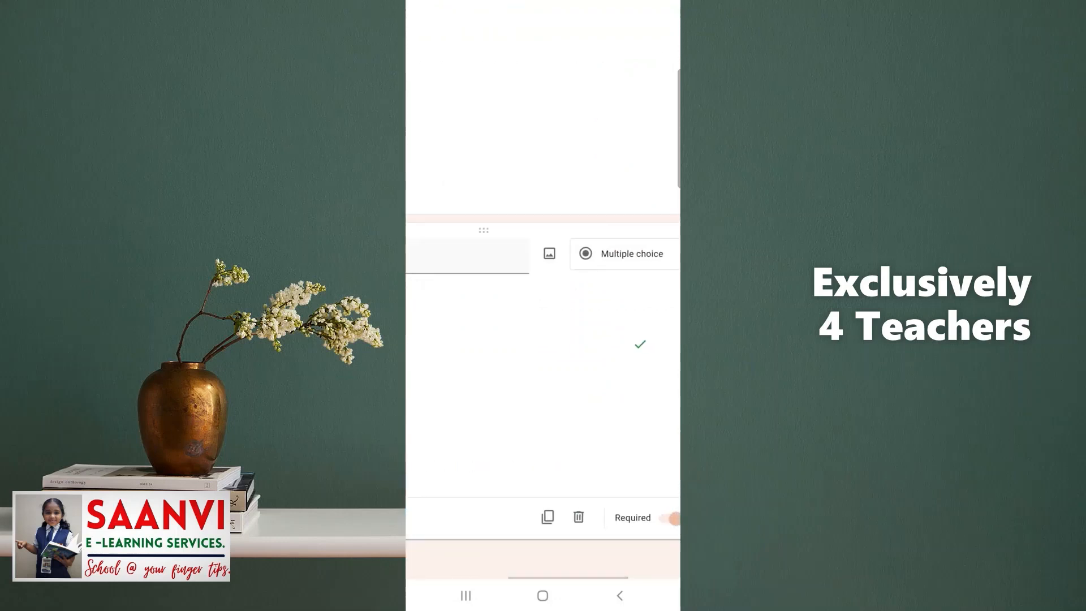
scroll(543, 289, down, 1)
scroll(543, 289, left, 4)
scroll(543, 340, right, 3)
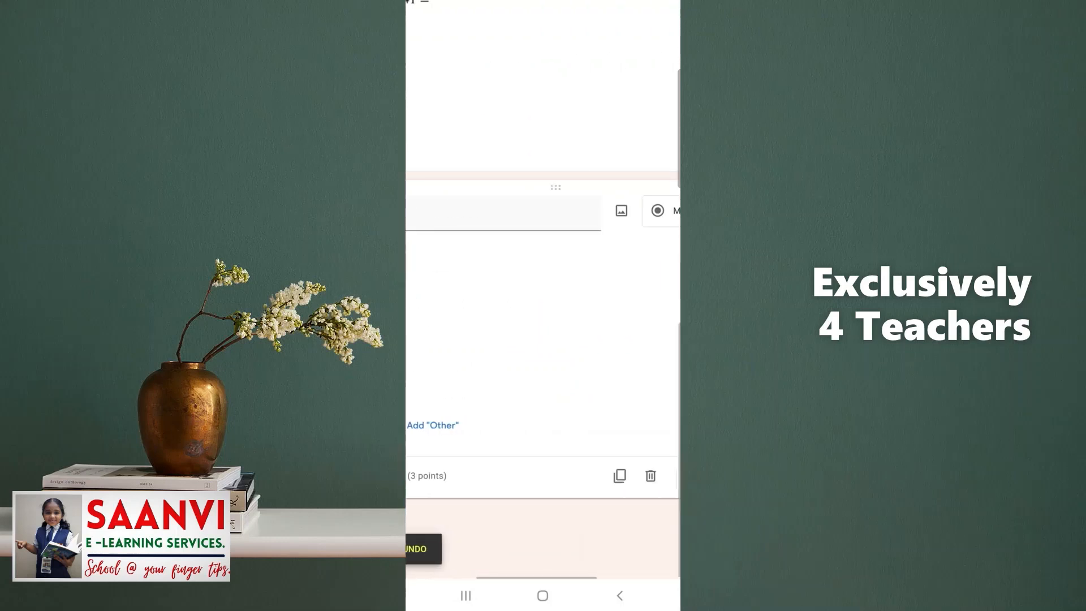
scroll(543, 339, down, 4)
scroll(543, 339, up, 4)
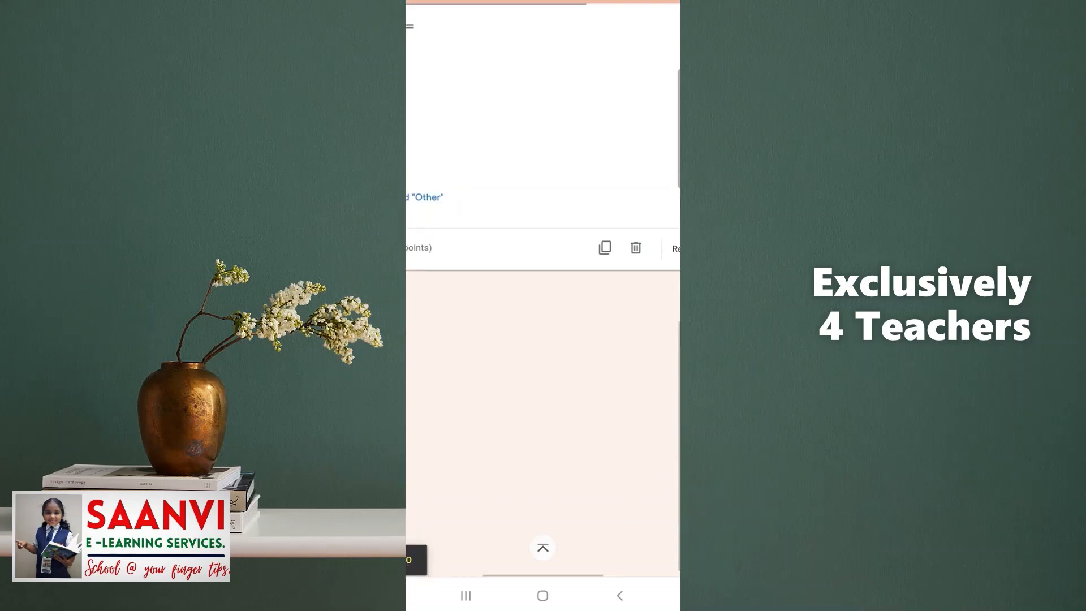
scroll(543, 340, left, 2)
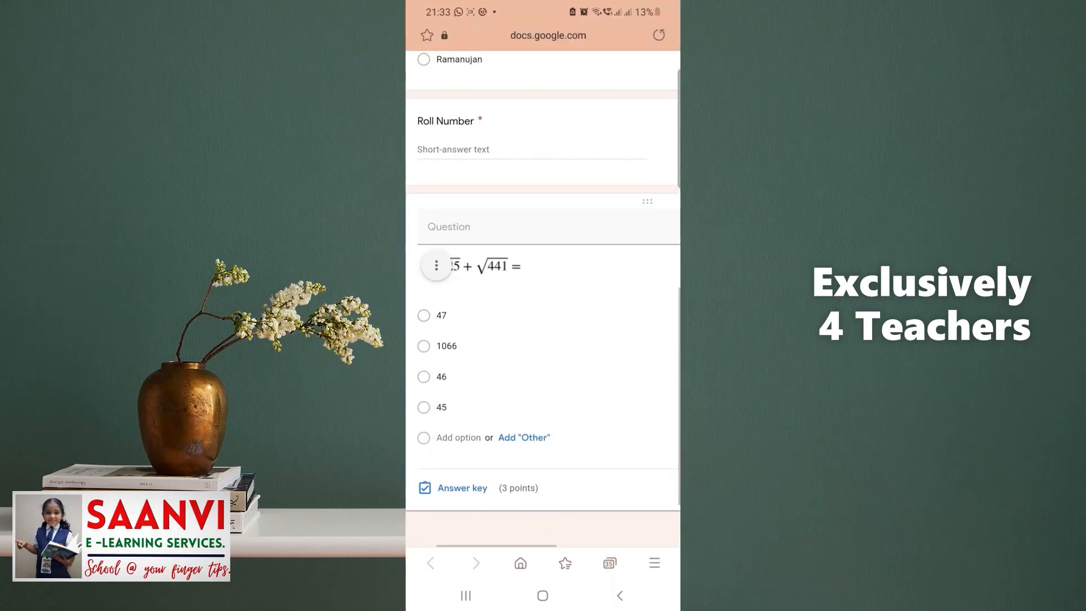
scroll(543, 339, right, 3)
click(579, 488)
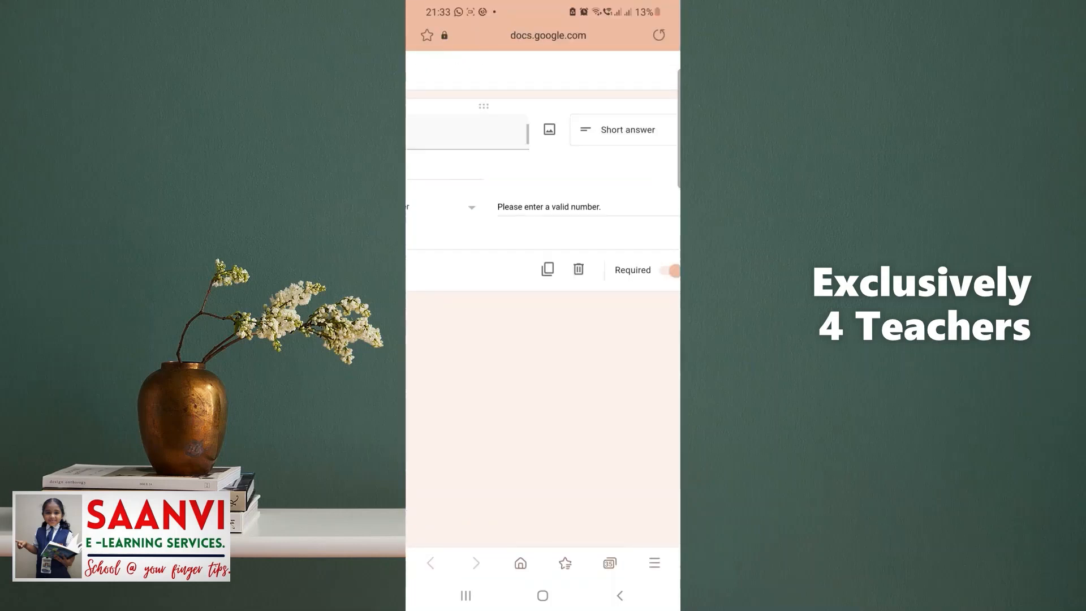
Step: Add a new multiple-choice question below the Roll Number question
scroll(543, 339, up, 2)
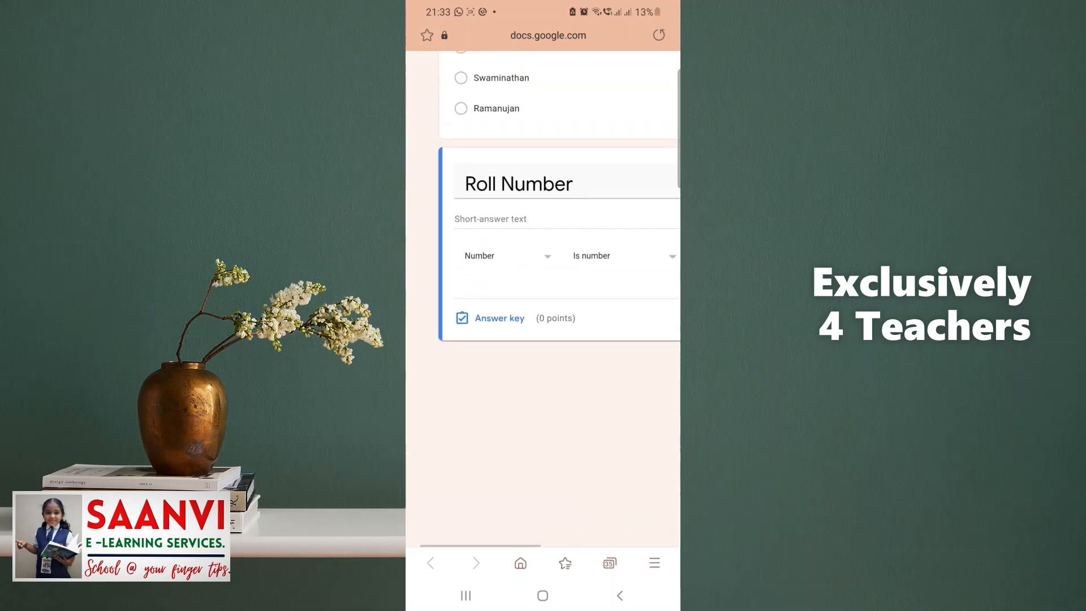
scroll(543, 339, right, 4)
scroll(544, 339, right, 2)
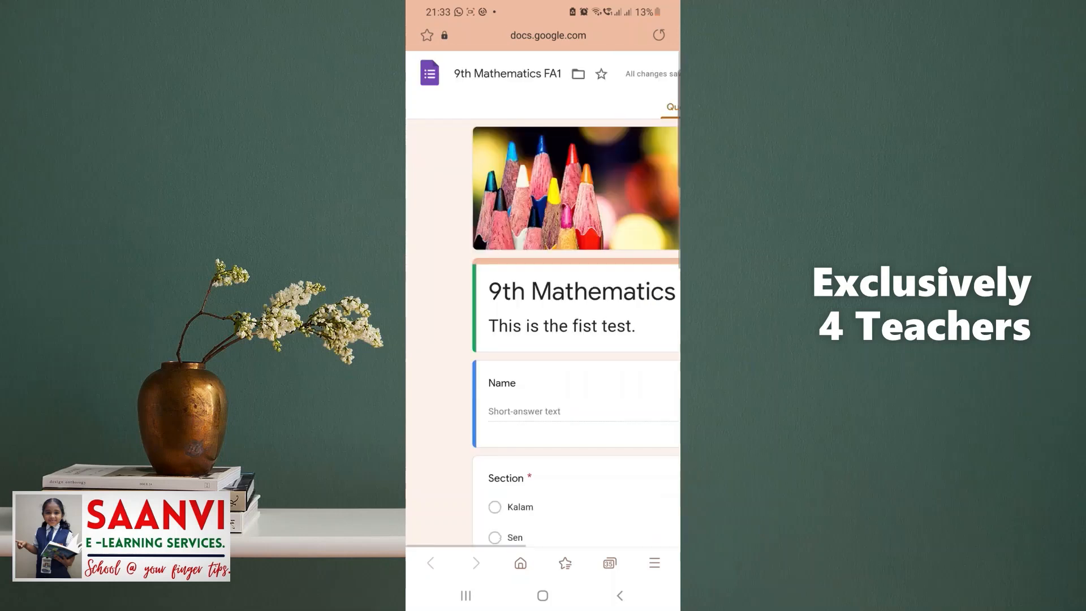
scroll(543, 340, right, 6)
scroll(543, 306, down, 5)
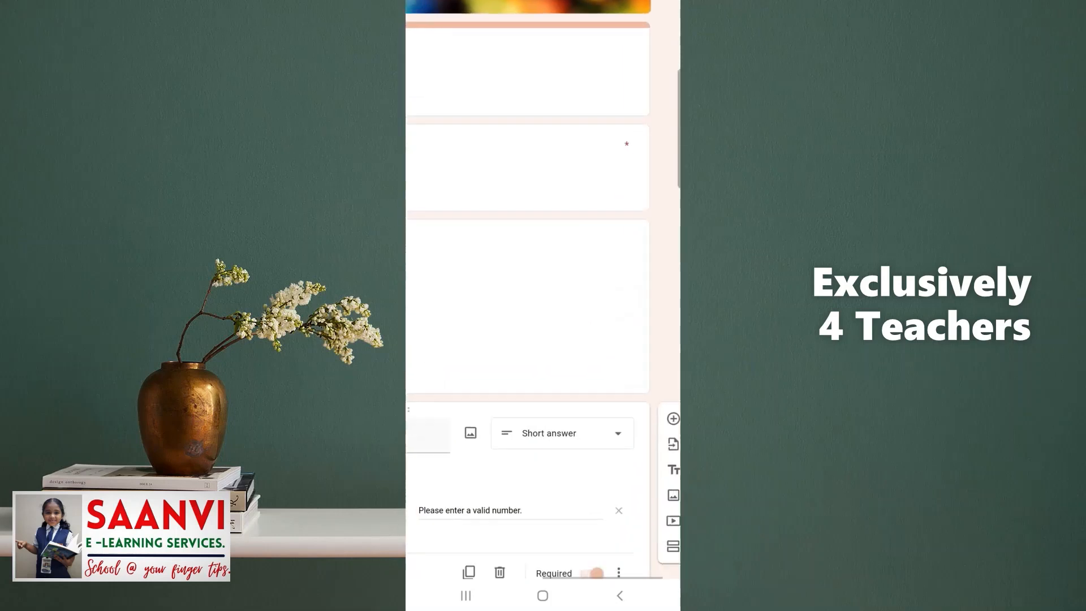
scroll(544, 305, right, 1)
click(638, 284)
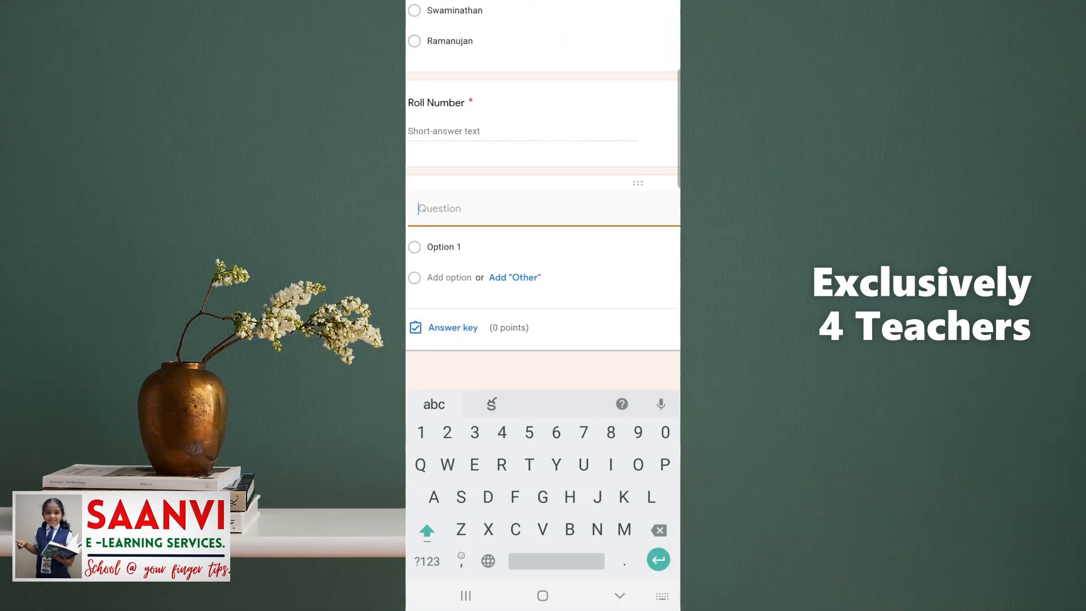
Step: Change the phone's input keyboard to MathKeyboard and show its math symbol layout for the new question
click(661, 595)
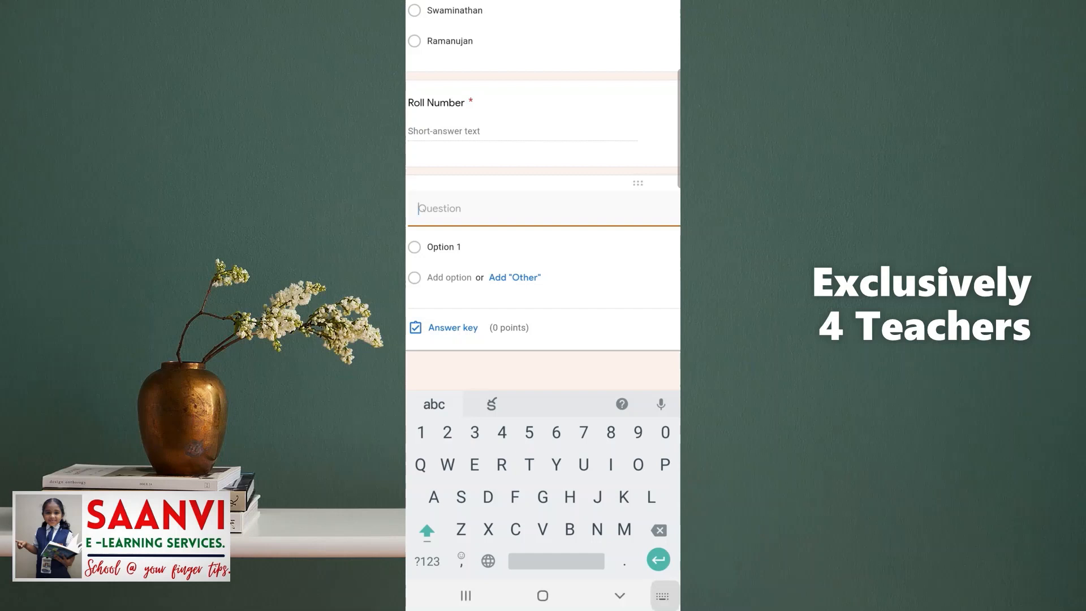
click(488, 383)
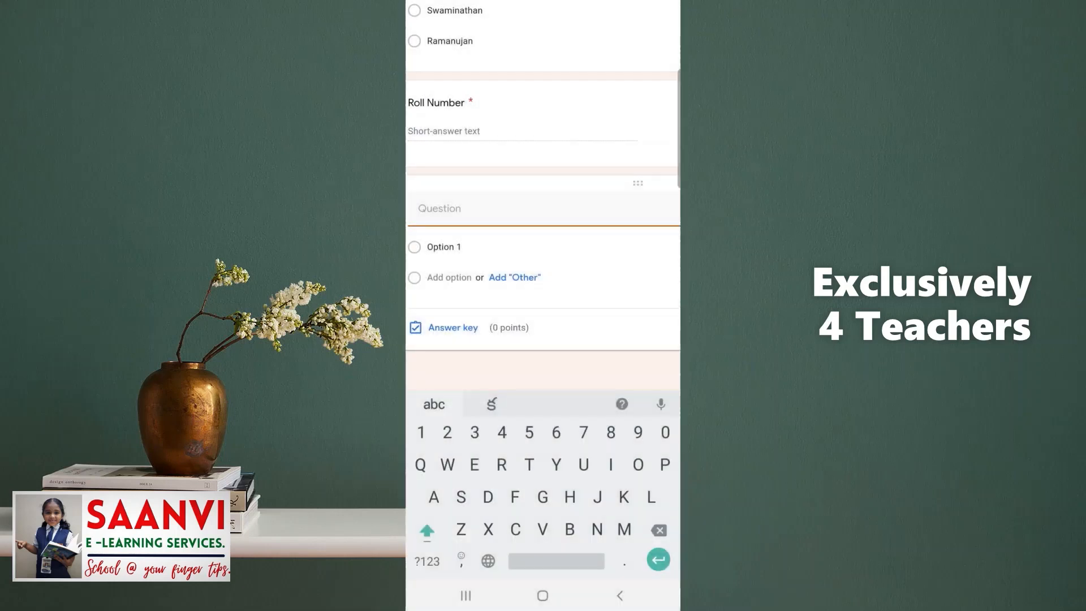
scroll(543, 198, down, 3)
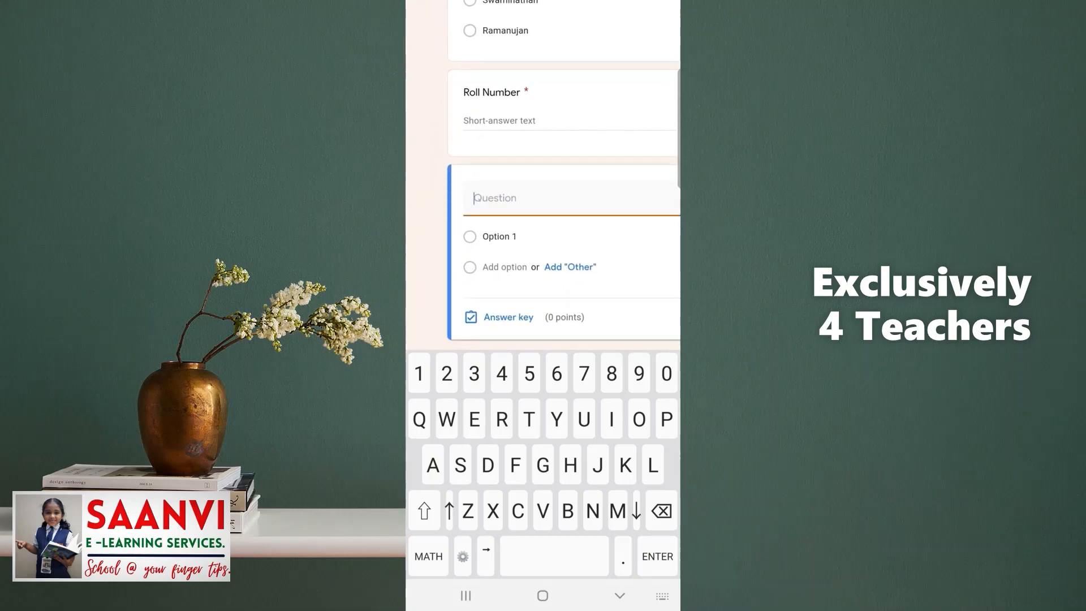
click(428, 556)
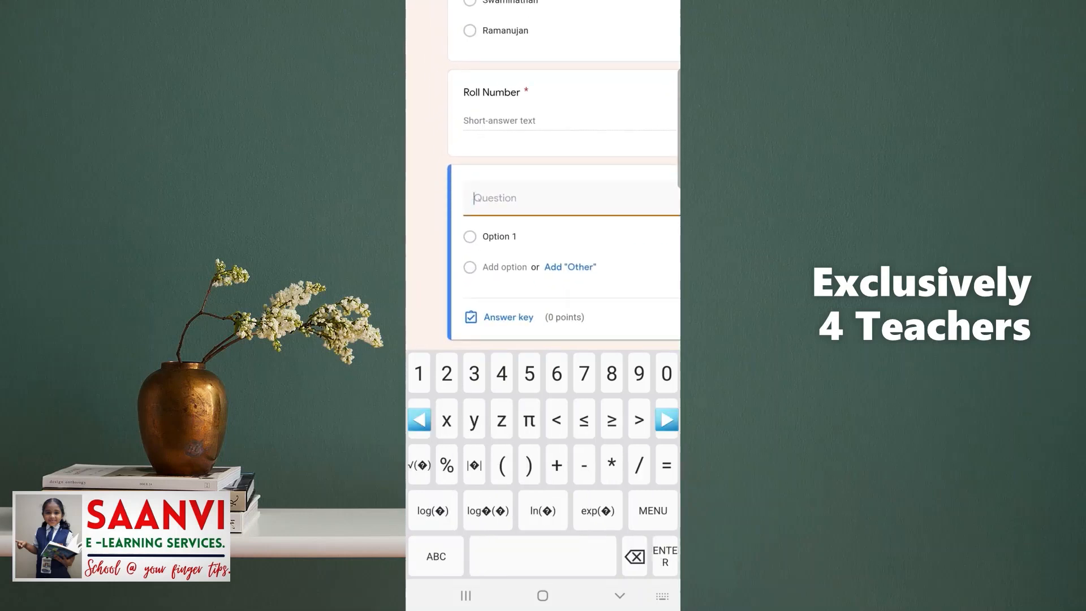
Step: Enter "√625 + √441" as the question text, removing the extra closing brackets
text(√))
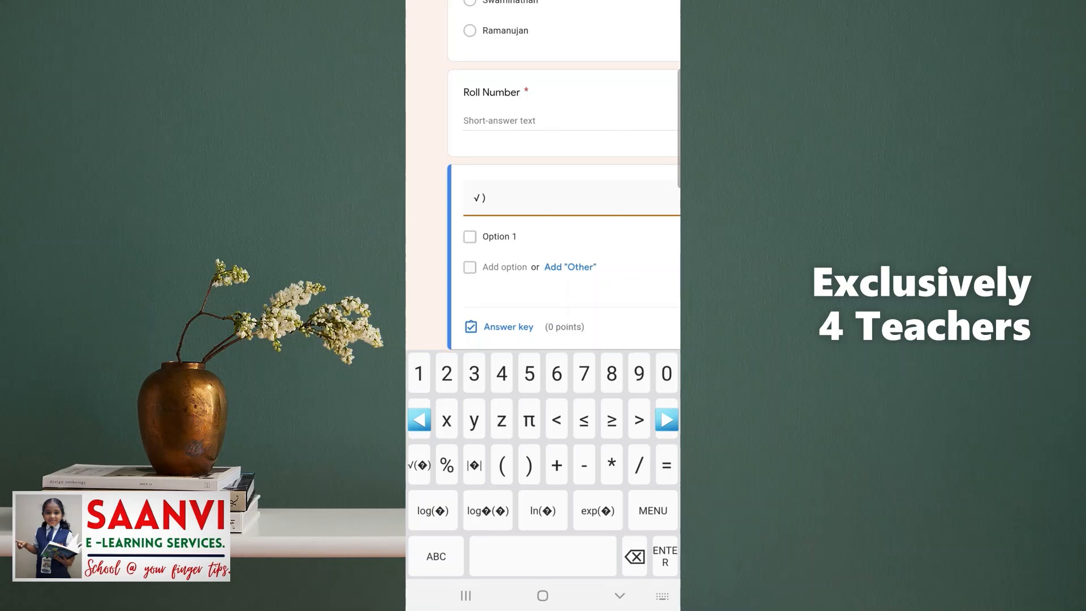
text(625)
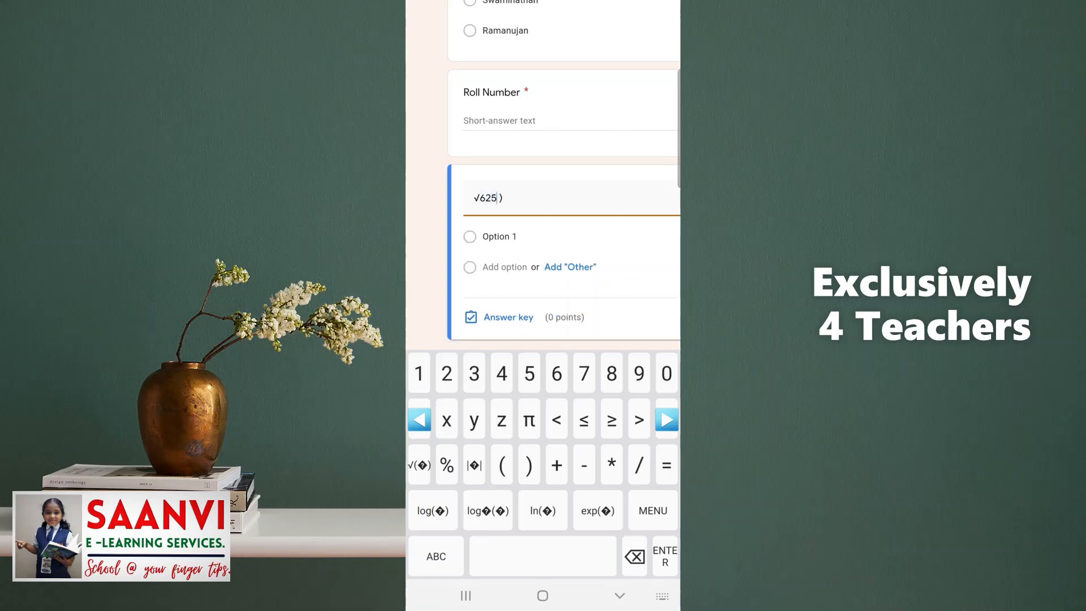
text( +)
click(436, 557)
key(BackSpace)
click(428, 557)
text(+ √)
click(520, 198)
key(BackSpace)
key(BackSpace)
text(441)
Step: Enter 47, 1066, 46 and 45 as the four answer options of the √625 + √441 question
click(499, 237)
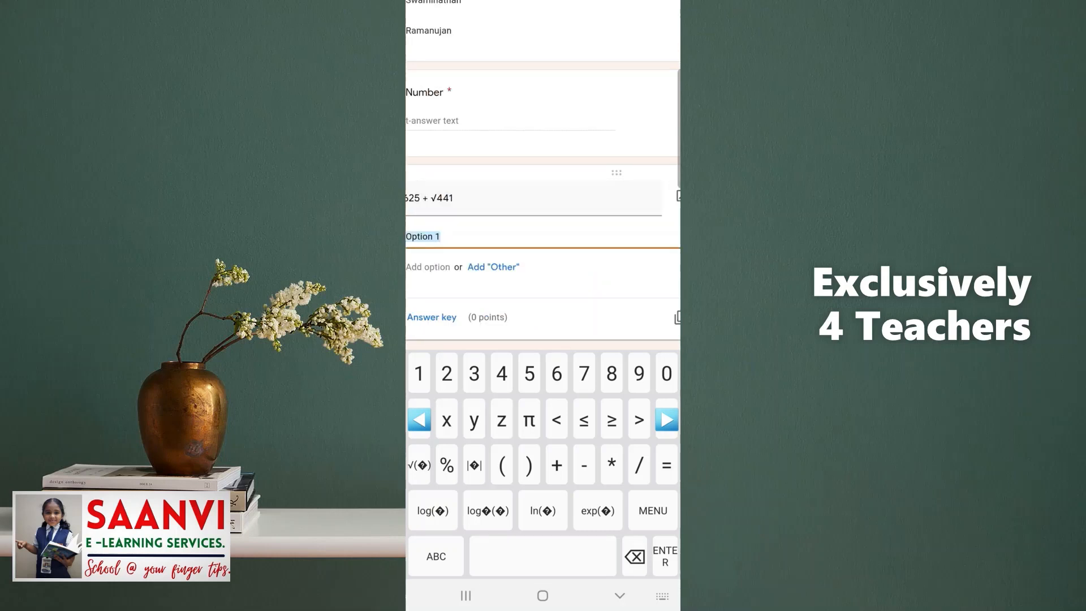
text(47)
click(499, 290)
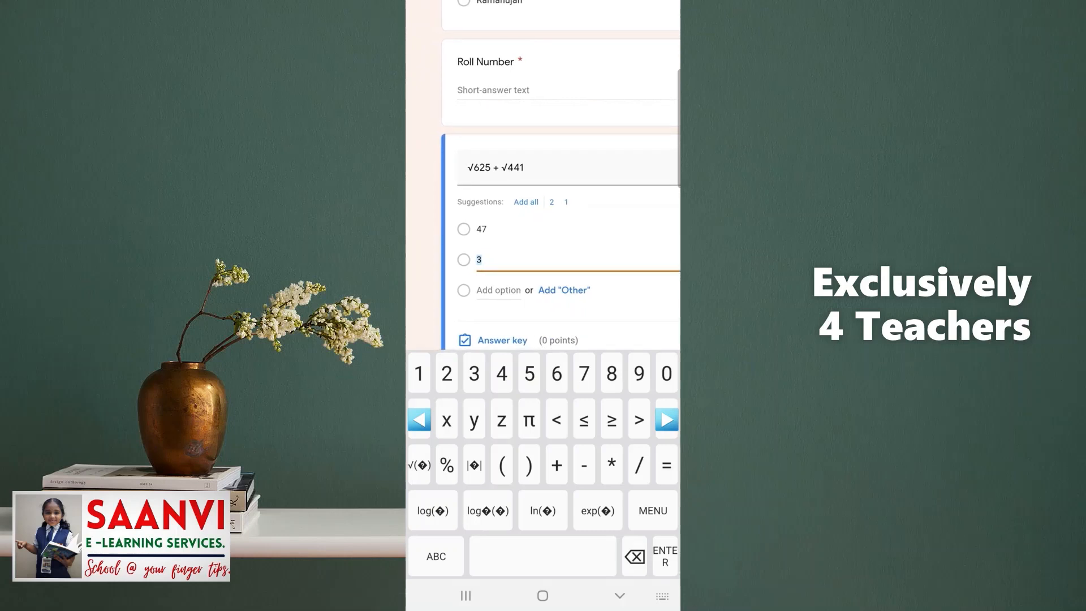
text(1066)
click(500, 291)
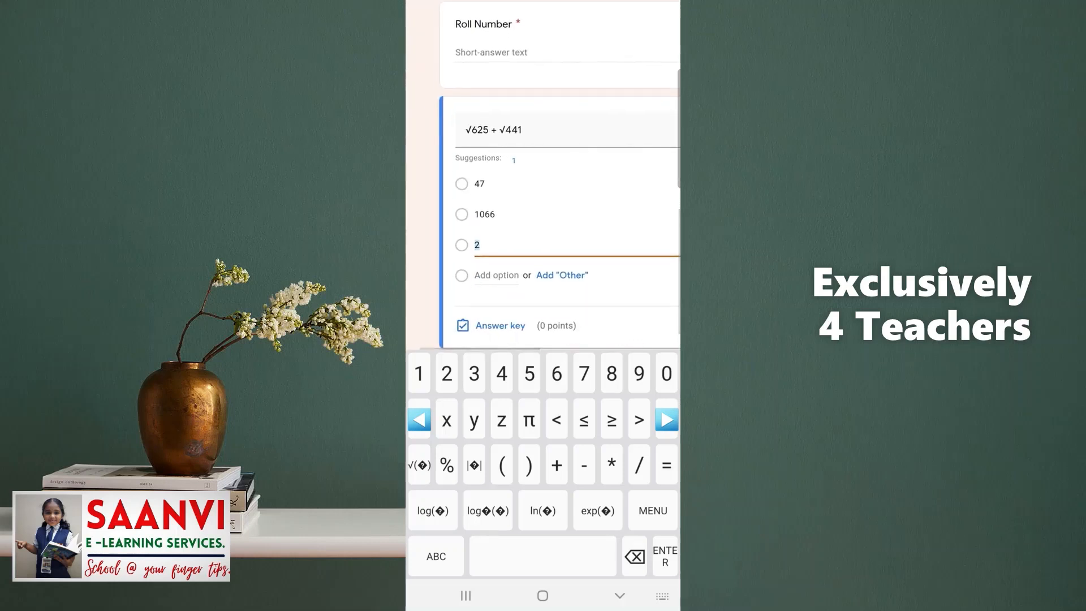
text(6)
click(496, 276)
text(45)
Step: Set the √625 + √441 question's answer key to 46 with 3 points, changing the input keyboard to English & Indic Languages
click(489, 287)
scroll(543, 254, right, 5)
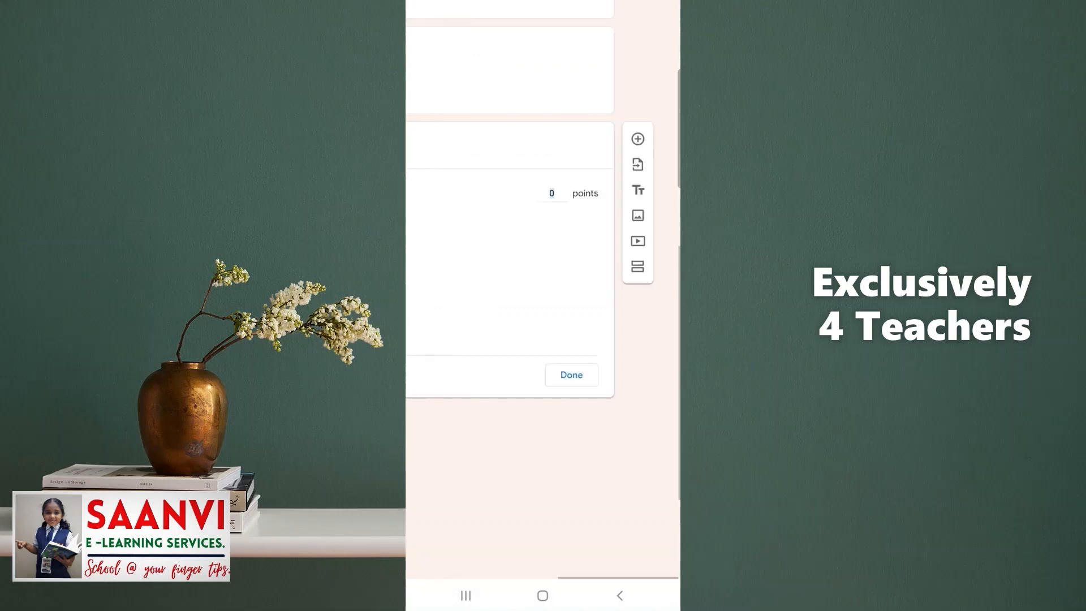
click(552, 192)
key(BackSpace)
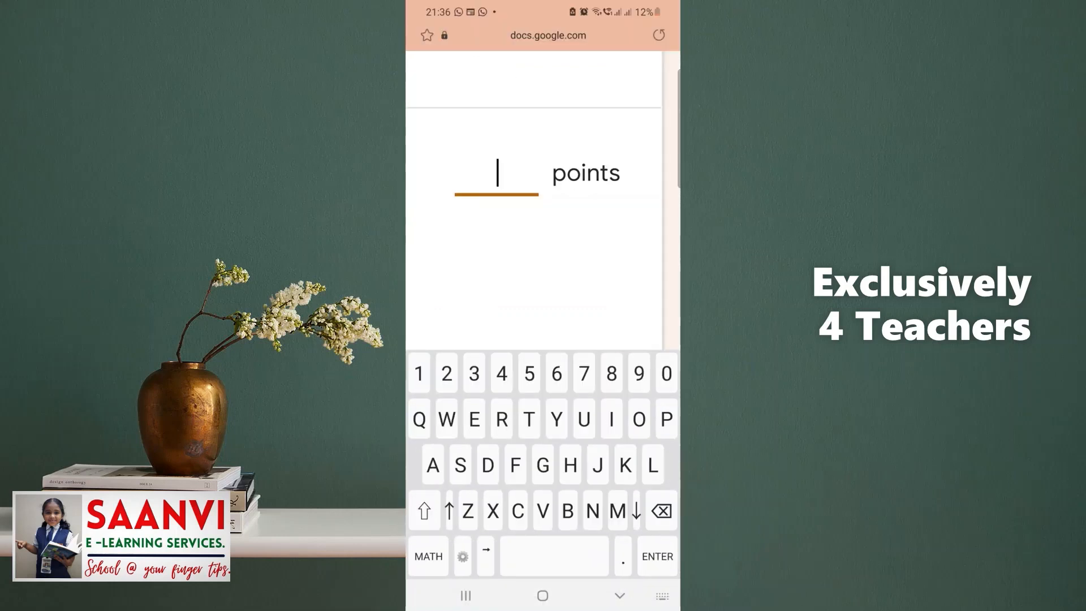
click(663, 596)
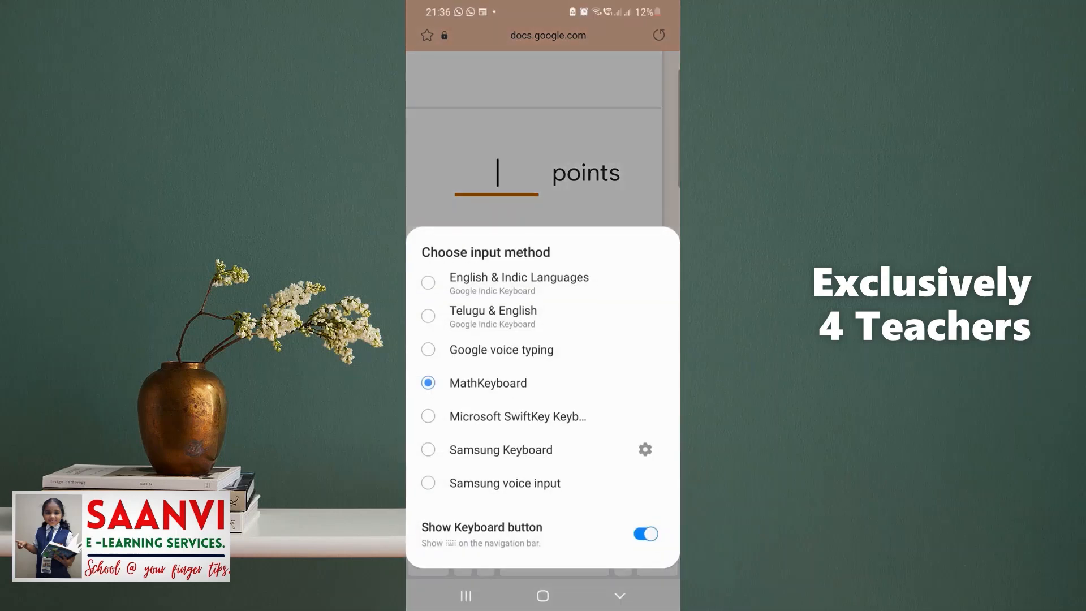
click(519, 283)
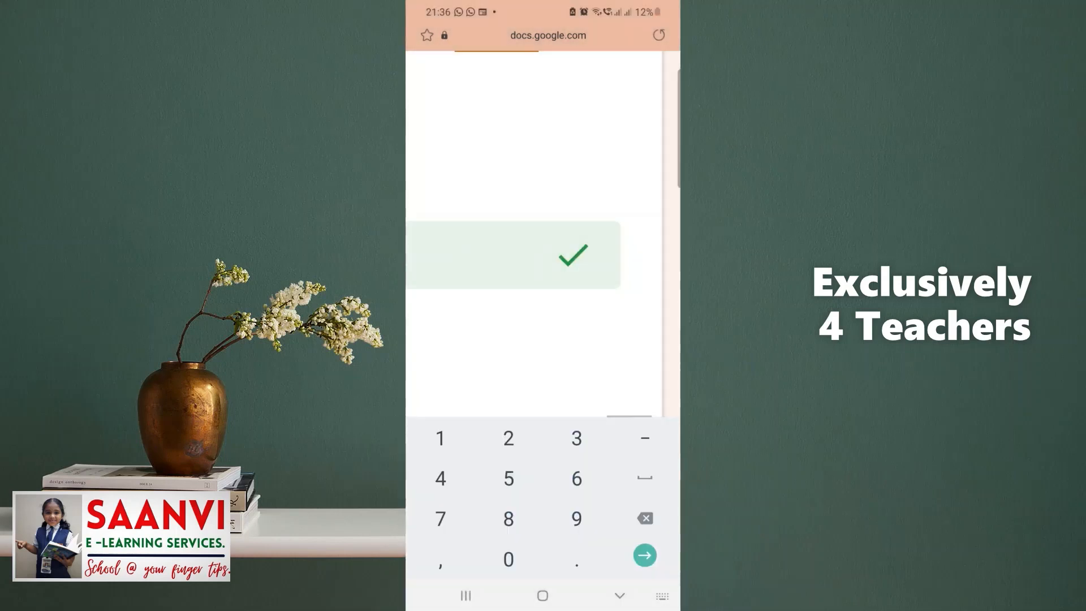
text(3)
scroll(543, 283, down, 5)
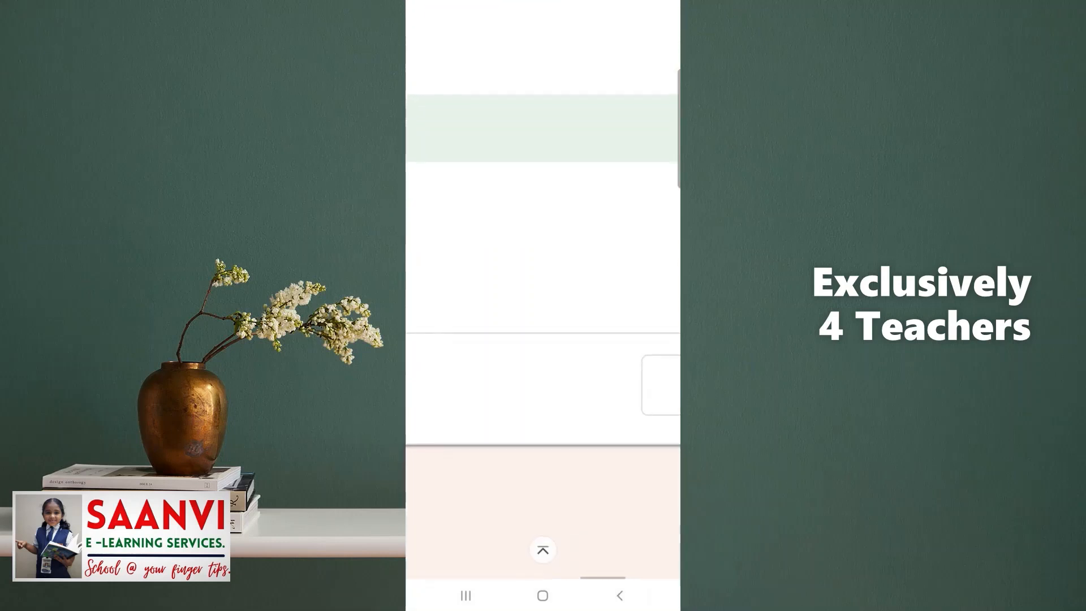
scroll(543, 306, right, 2)
scroll(544, 305, down, 1)
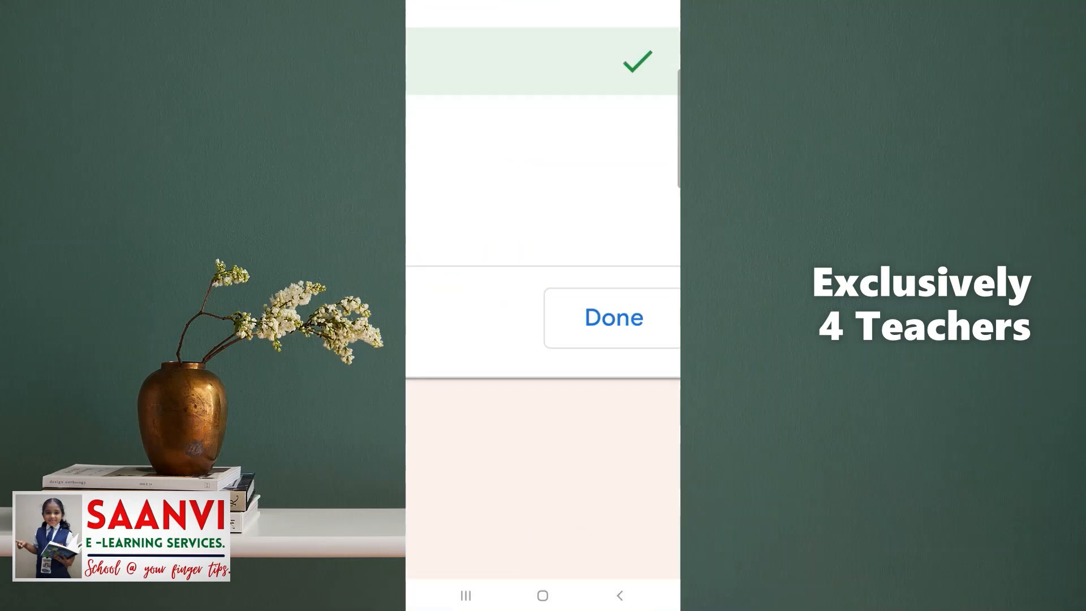
click(614, 318)
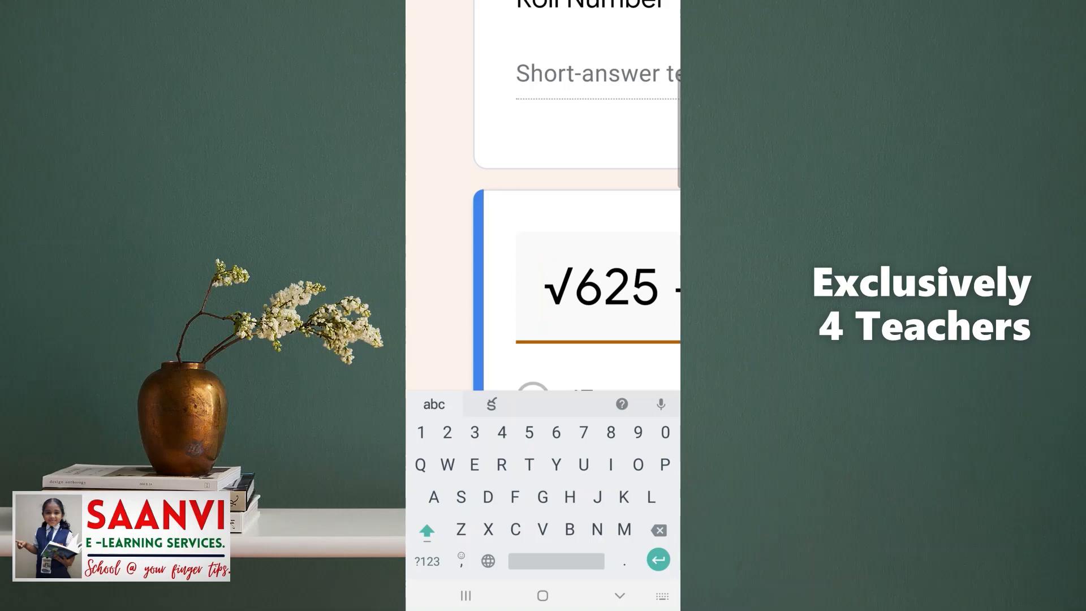
Step: Make the √625 + √441 question required
scroll(565, 226, down, 5)
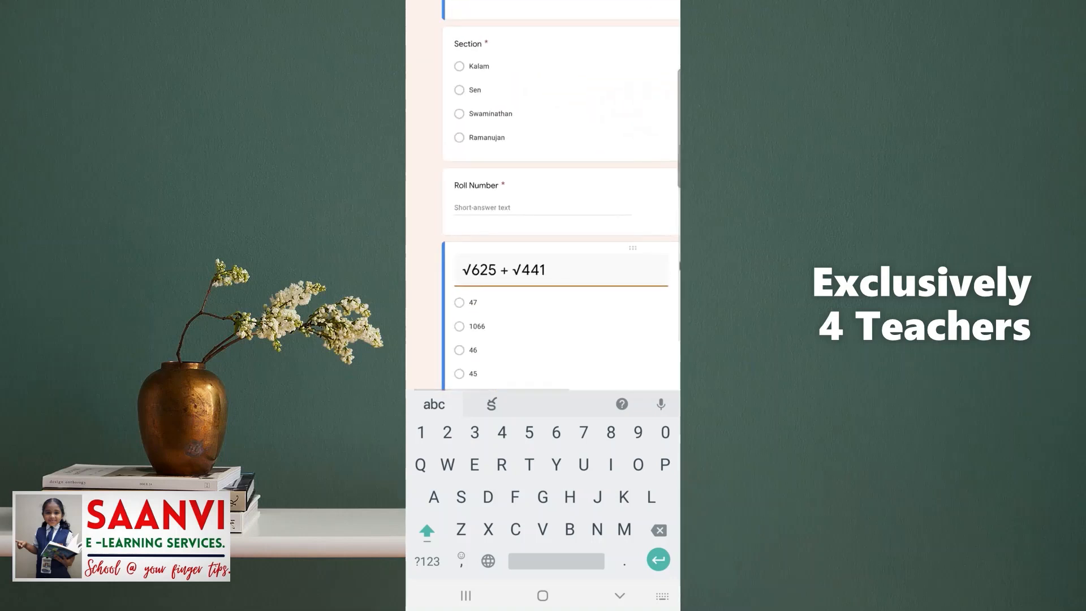
scroll(543, 226, down, 3)
scroll(543, 226, down, 1)
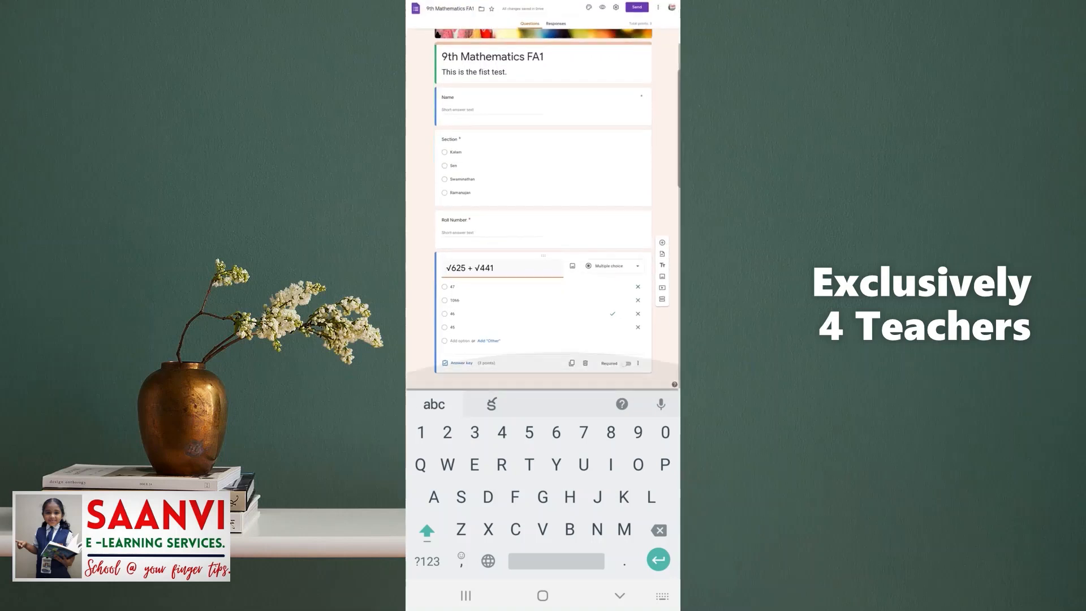
click(627, 363)
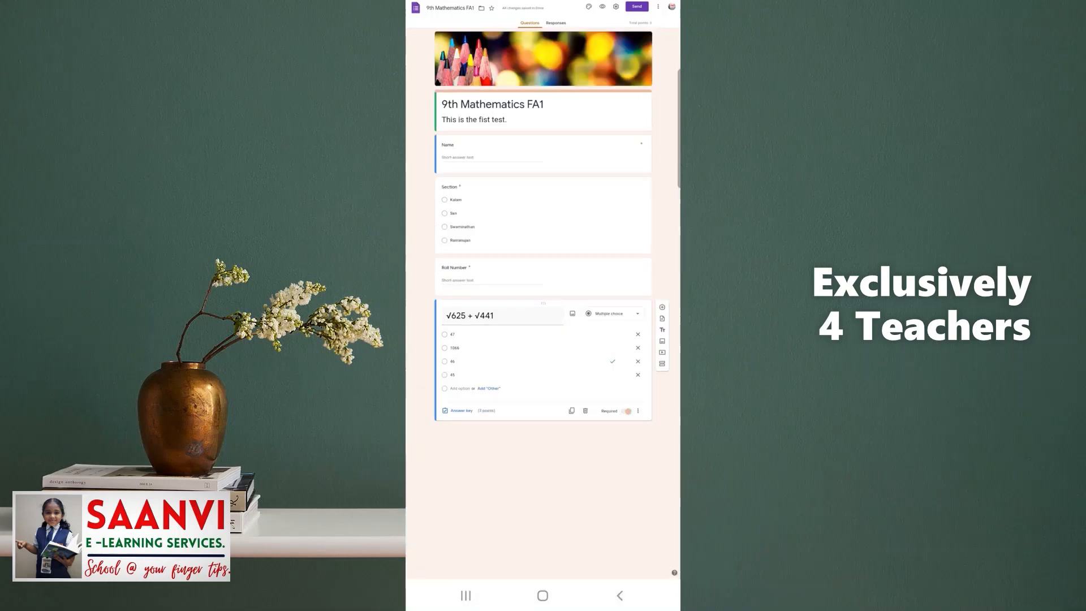
Step: Add a new multiple-choice question below √625 + √441 and change the input keyboard to MathKeyboard's math symbol layout
scroll(543, 238, up, 1)
scroll(623, 373, up, 3)
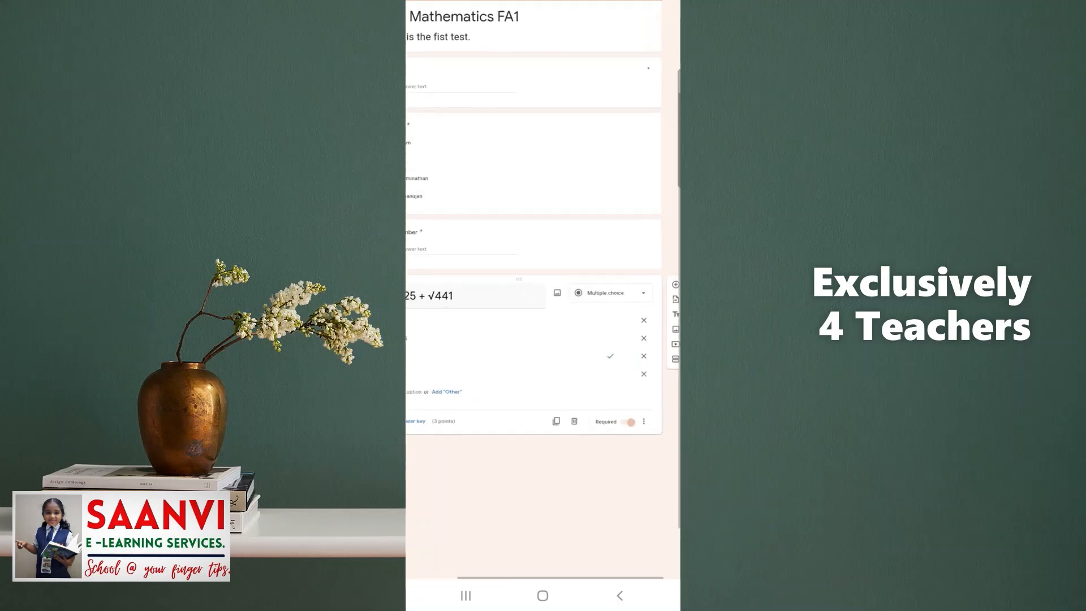
scroll(543, 350, right, 1)
click(655, 281)
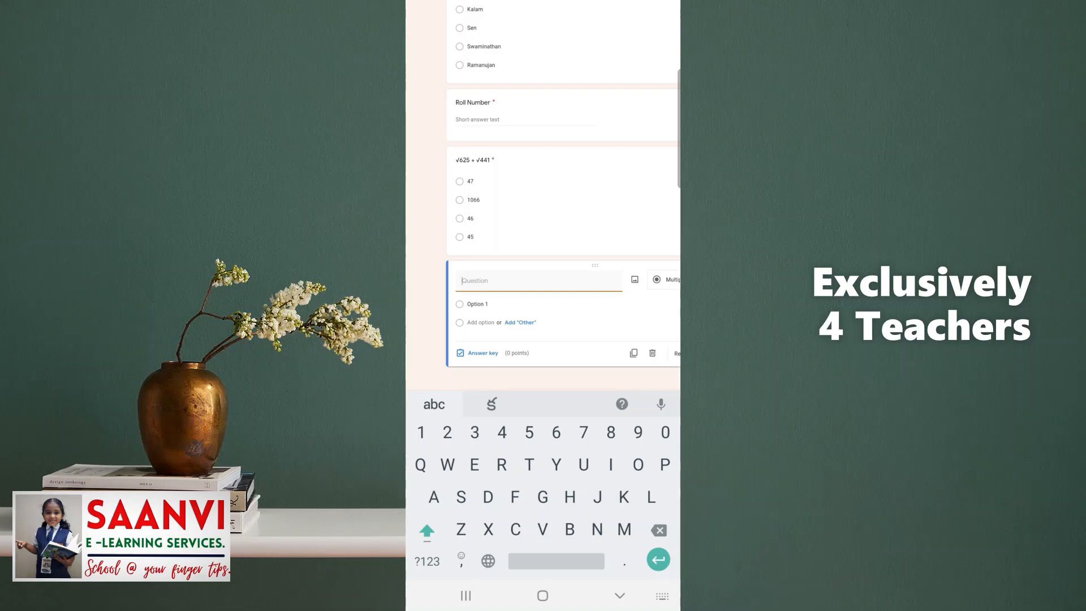
click(662, 596)
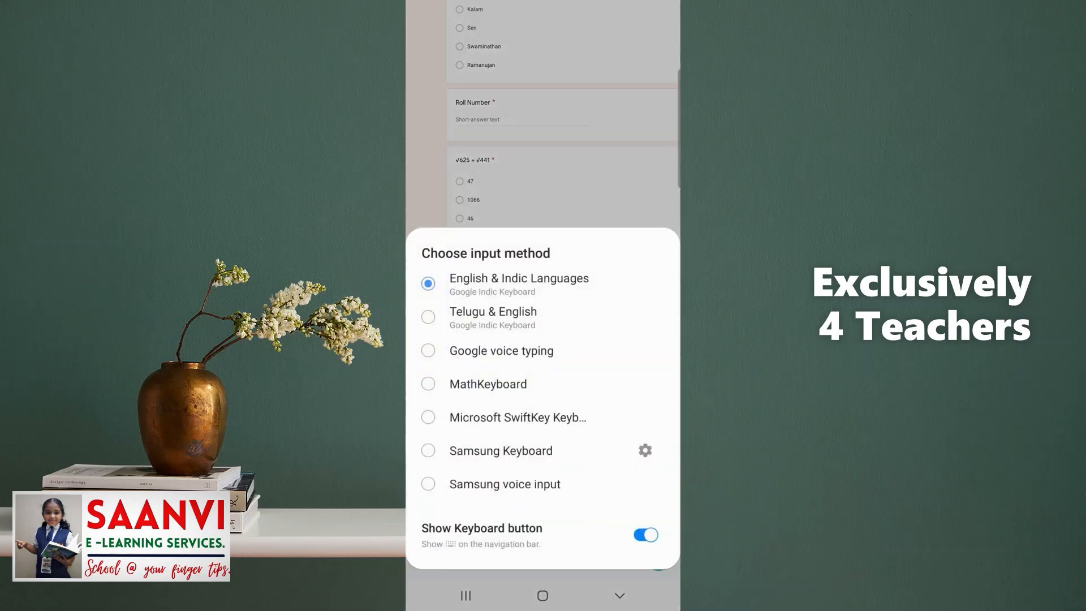
click(509, 386)
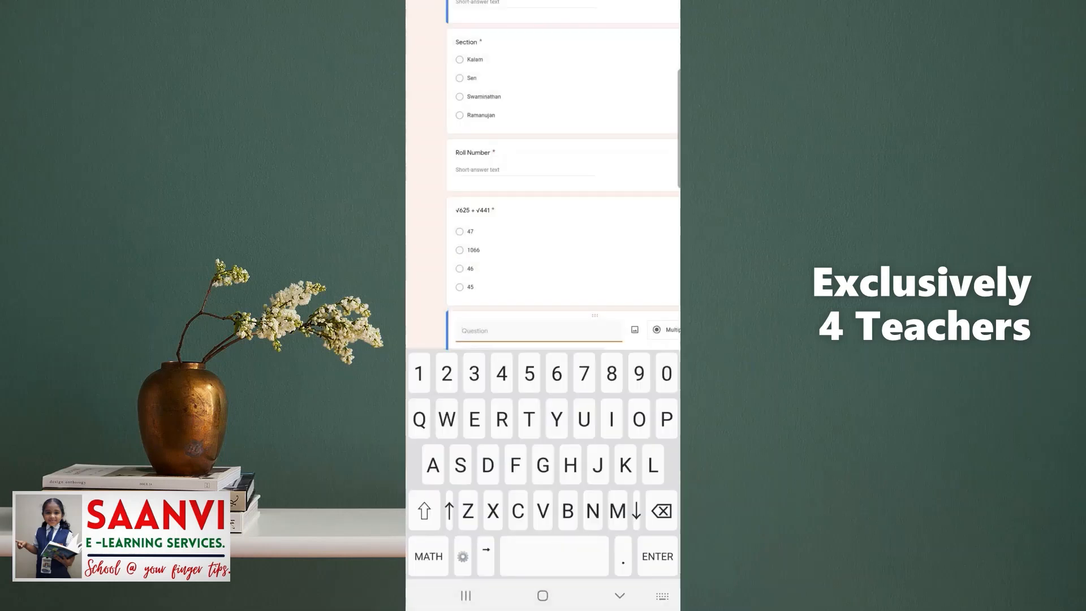
click(428, 556)
Step: Enter "(111)² =" as the new question's text, replacing the mistaken subscript 2 with a superscript 2
text((111)
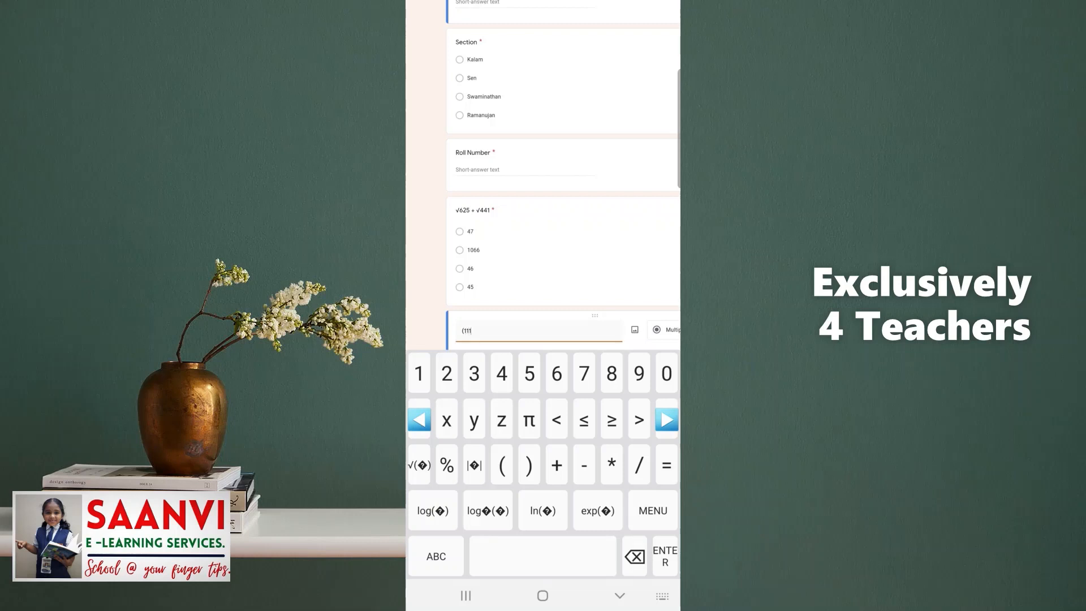
click(436, 556)
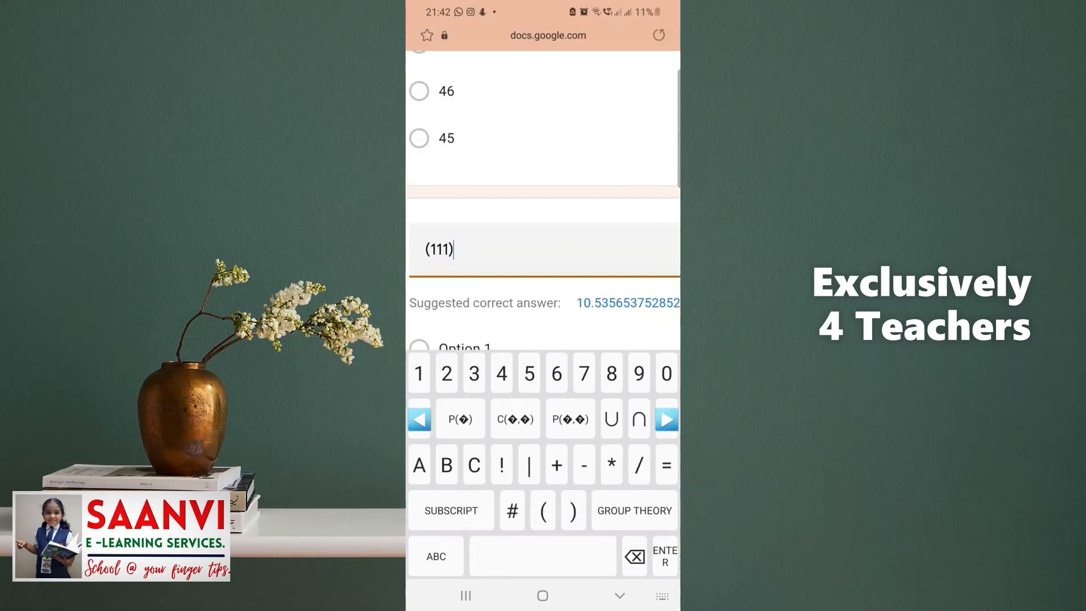
click(452, 511)
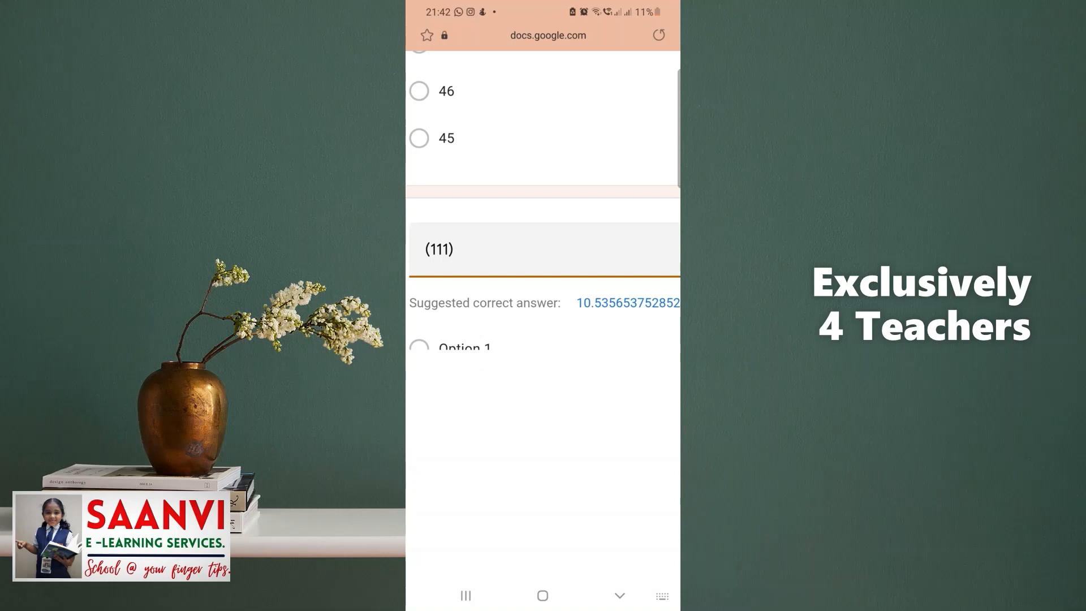
text(₂)
key(BackSpace)
text(² =)
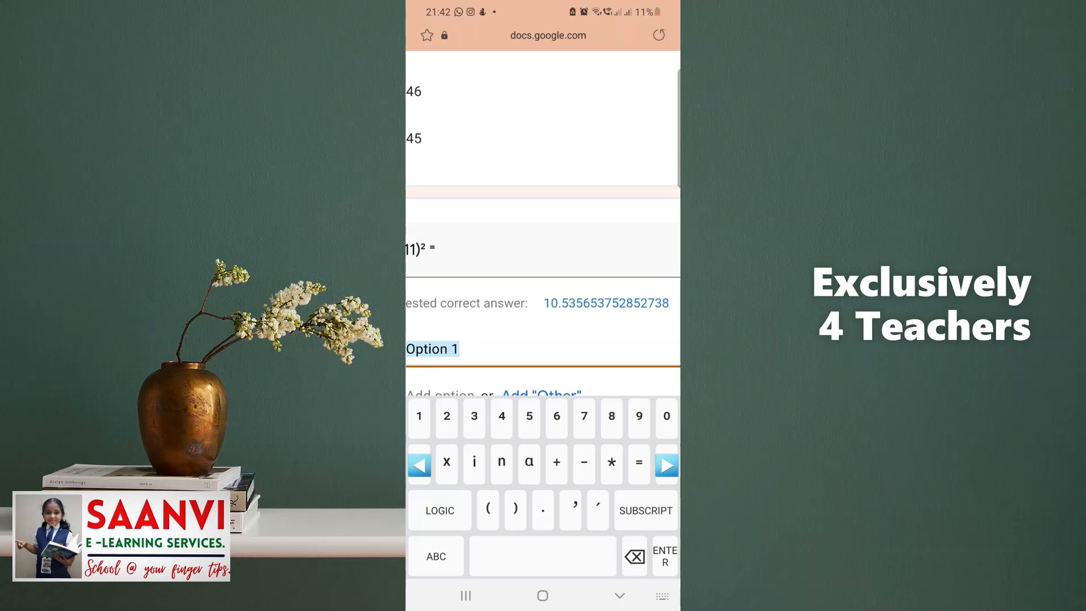
Step: Enter 12341, 12321, 12312 and 12221 as the four answer options of the (111)² question
text(¹)
key(BackSpace)
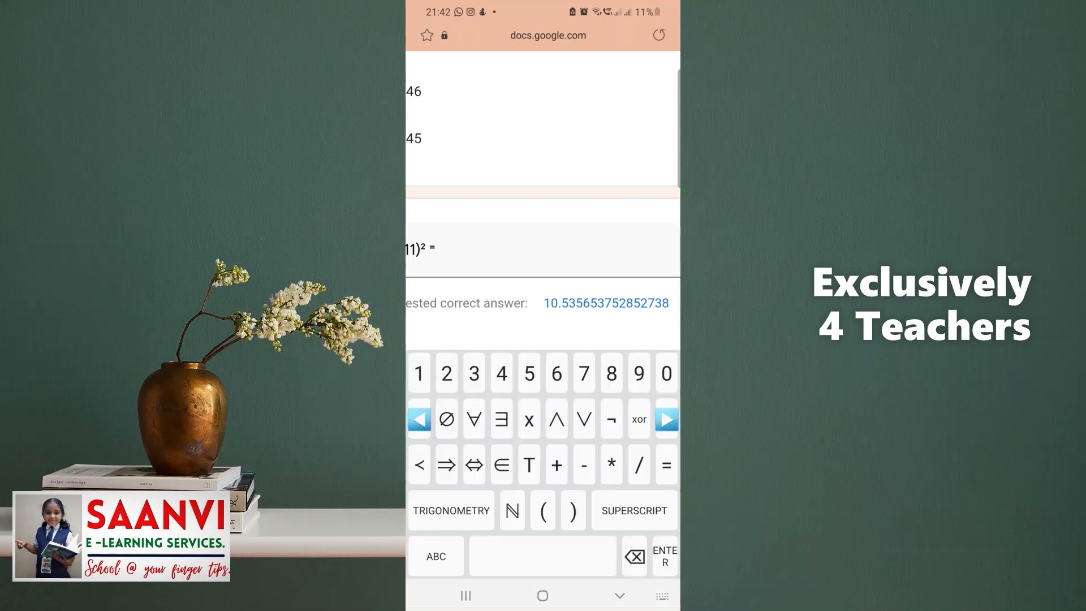
text(12341)
scroll(543, 204, down, 3)
click(620, 596)
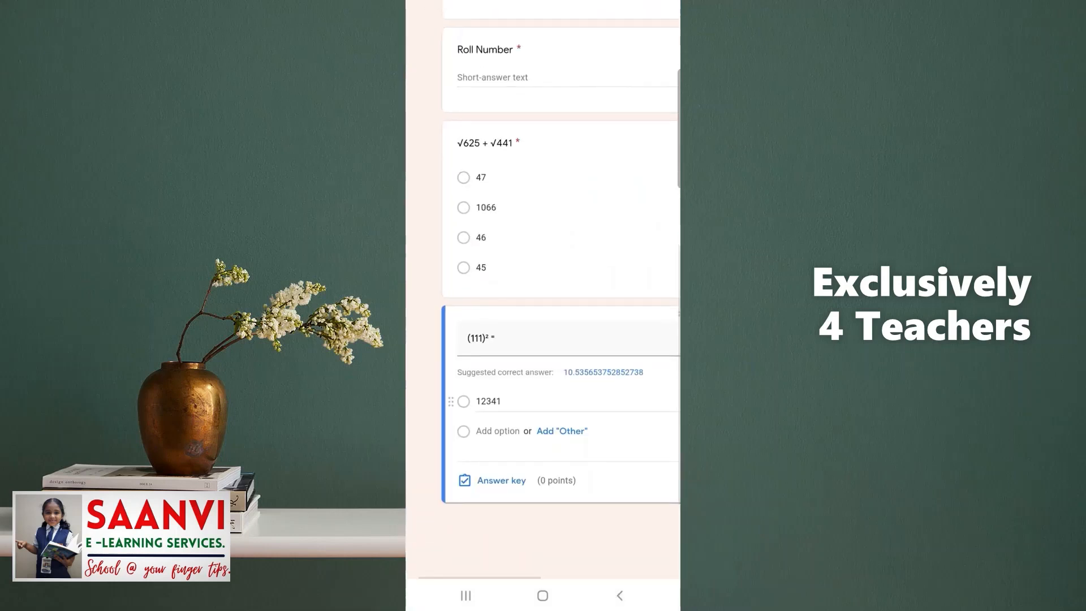
click(498, 431)
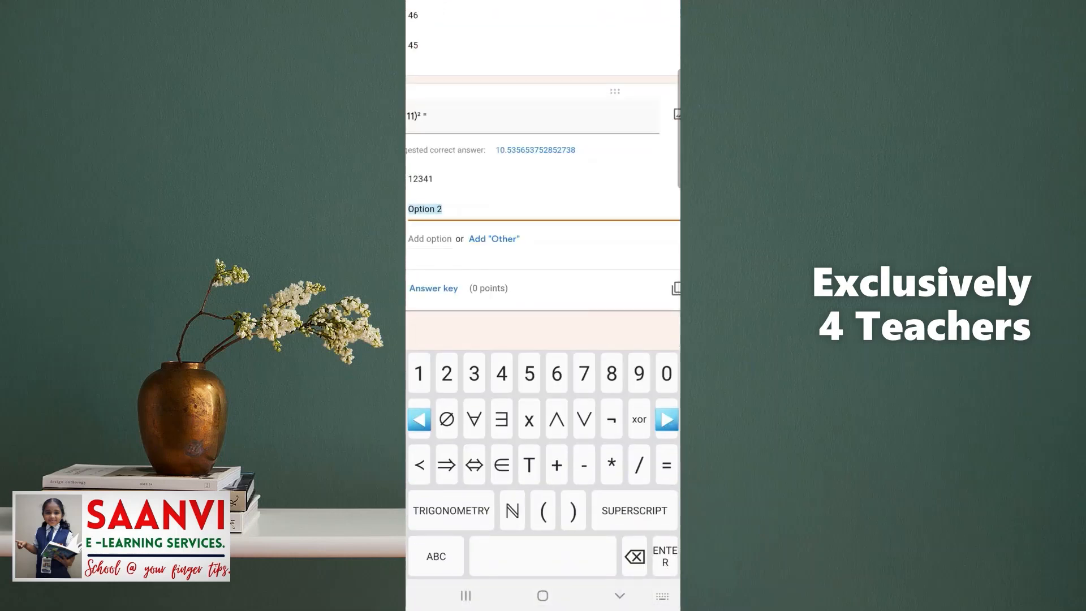
text(12321)
key(Return)
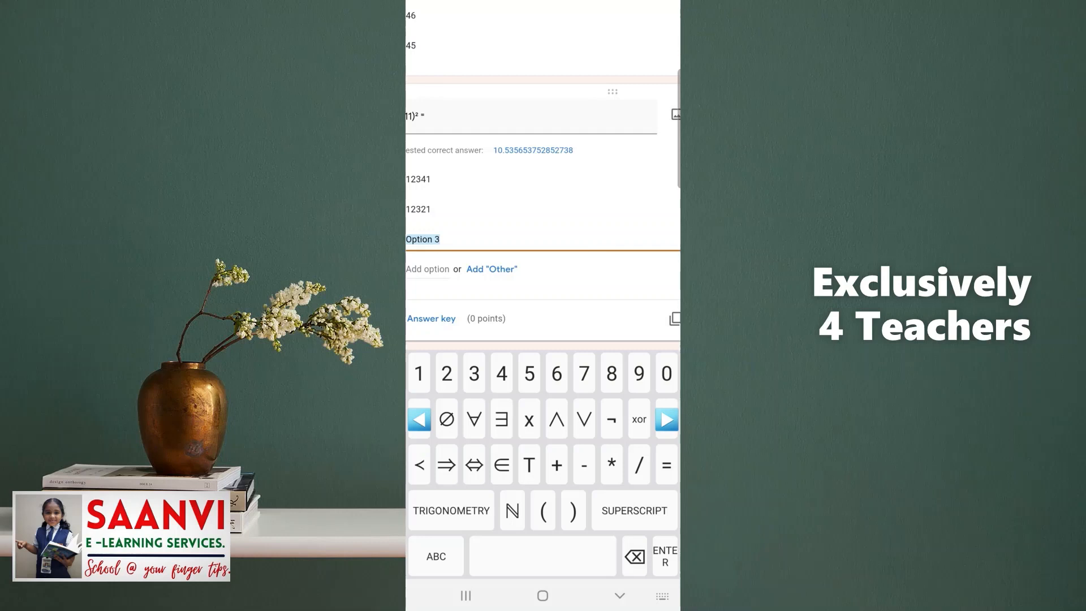
text(12312)
scroll(543, 187, left, 1)
click(471, 240)
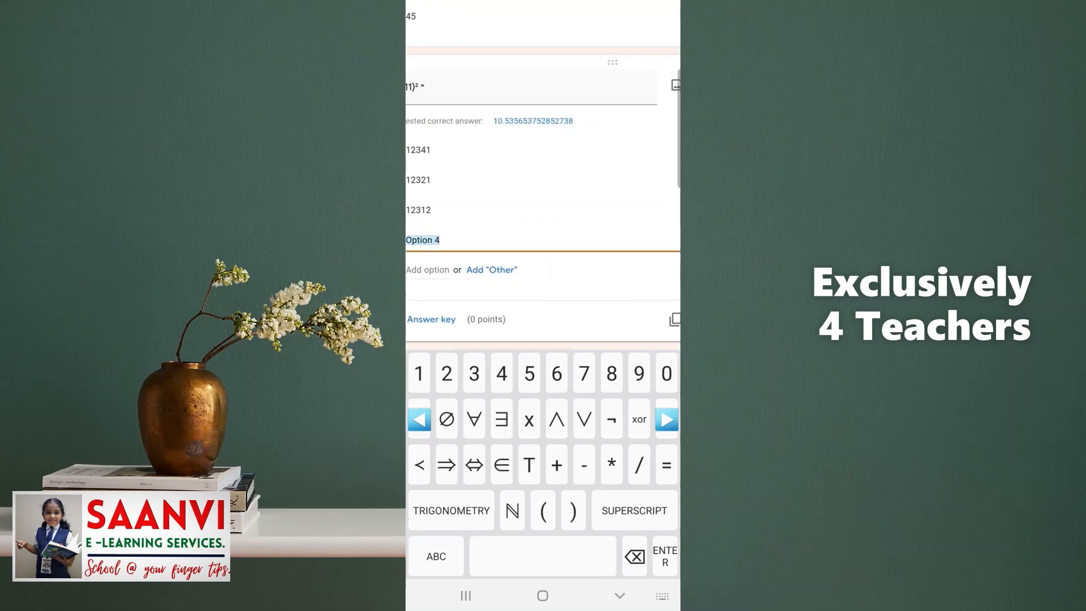
text(12221)
Step: Set the (111)² question's answer key to 12321 with 3 points, using the English & Indic Languages keyboard for the points
scroll(543, 187, left, 1)
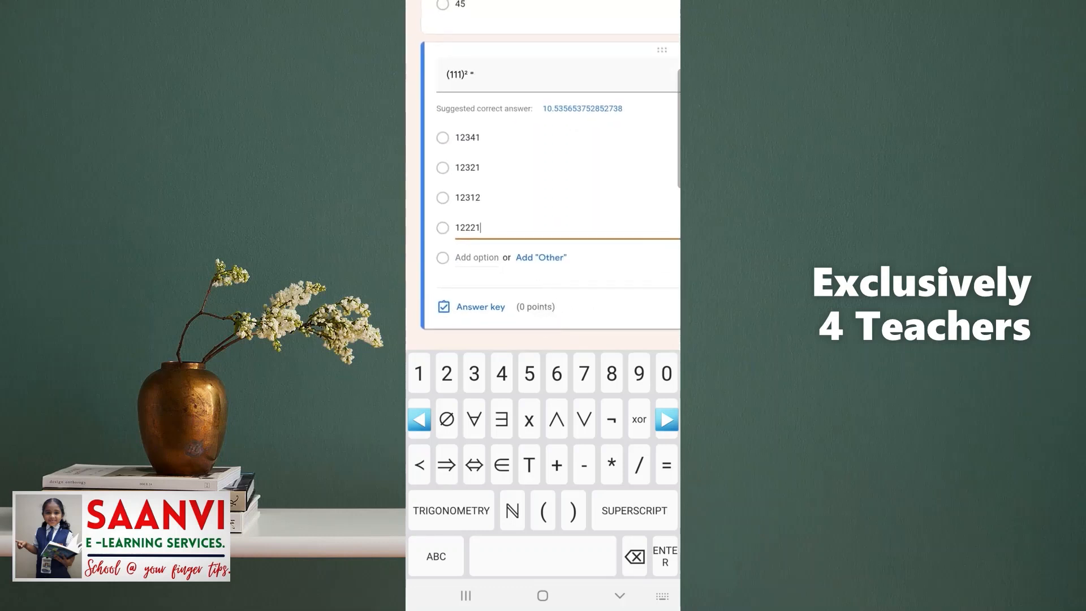
click(480, 307)
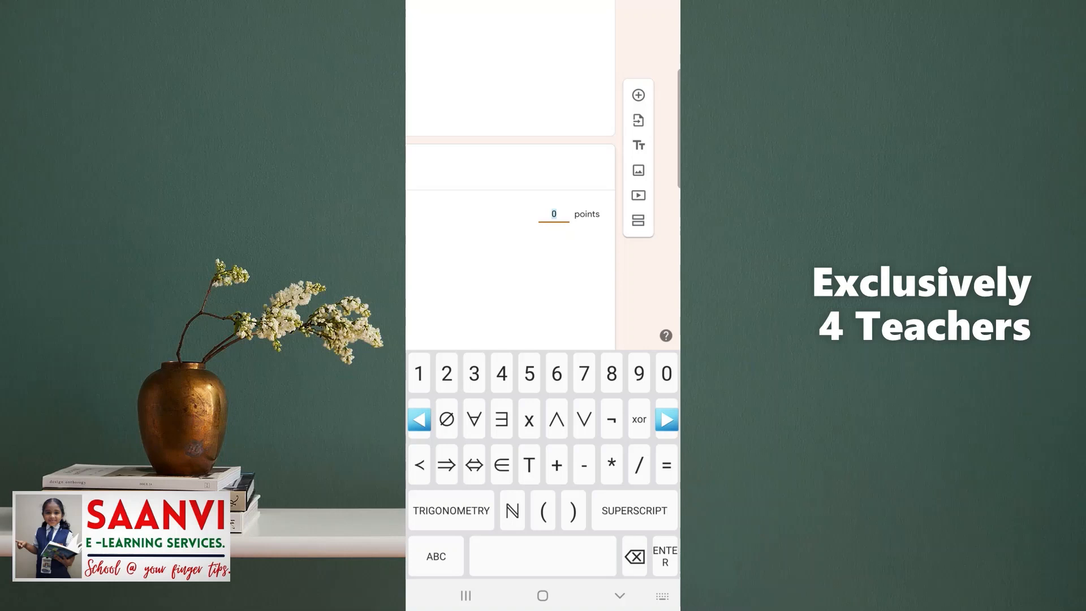
click(663, 596)
click(518, 283)
text(3)
key(Return)
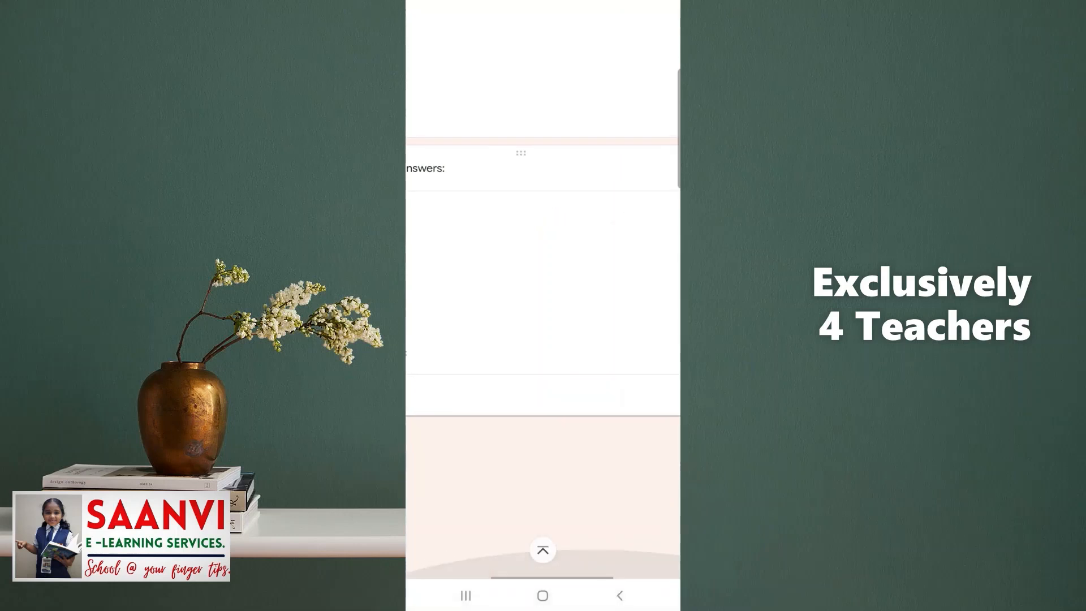
click(488, 272)
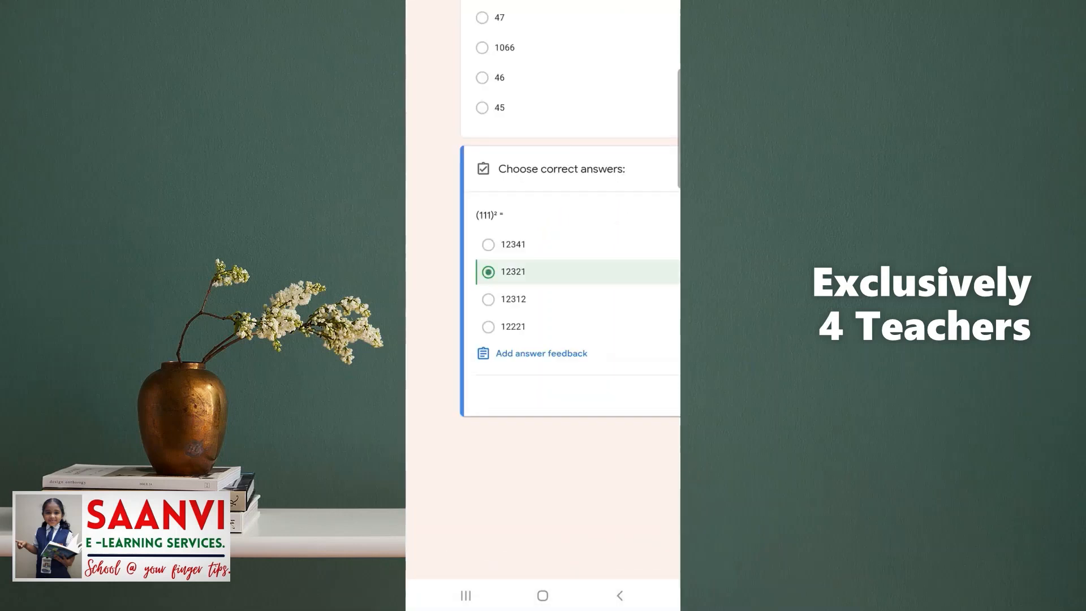
scroll(543, 305, right, 1)
scroll(543, 272, right, 3)
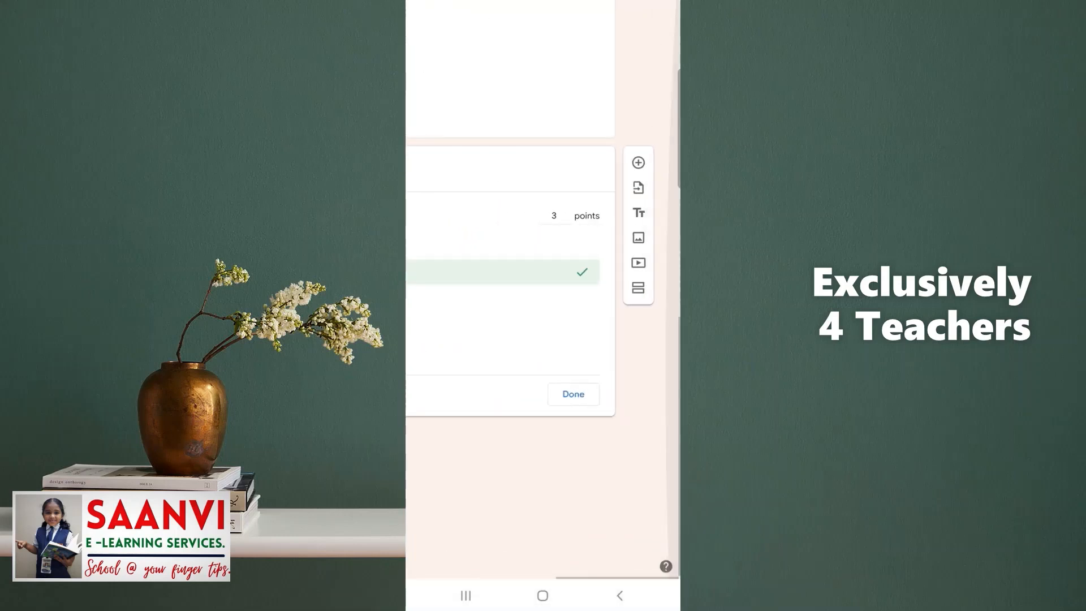
click(573, 395)
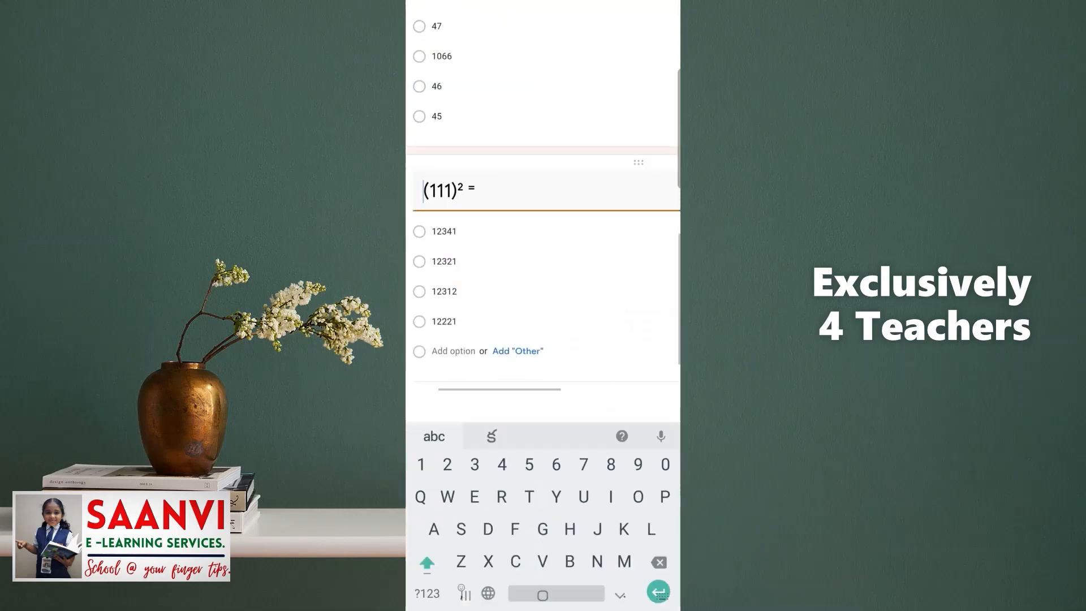
Step: Make the (111)² question required and add another multiple-choice question below it
scroll(543, 272, right, 4)
click(555, 330)
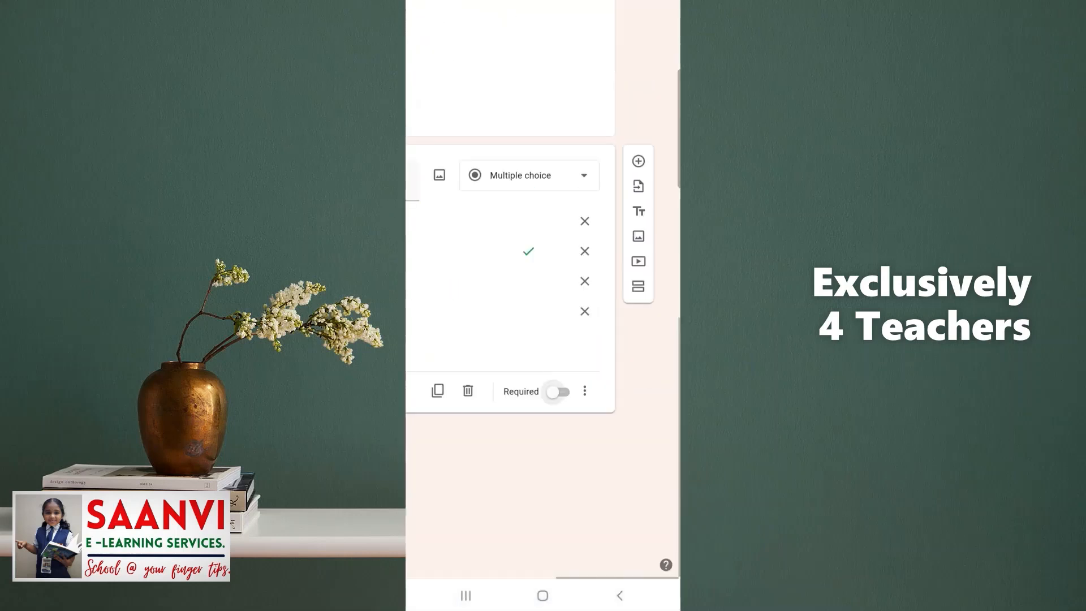
click(558, 391)
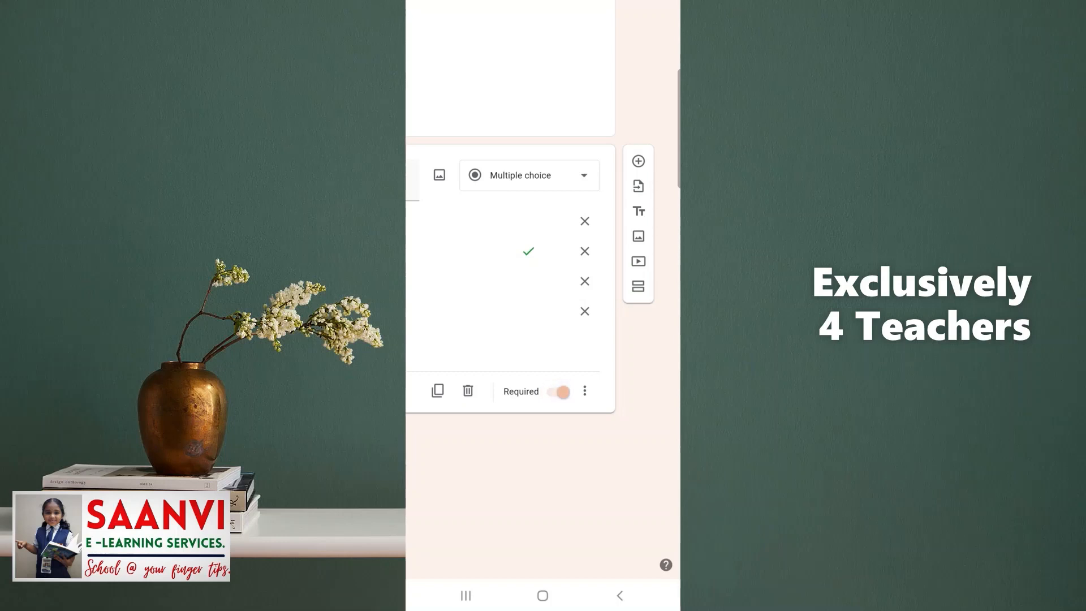
click(638, 161)
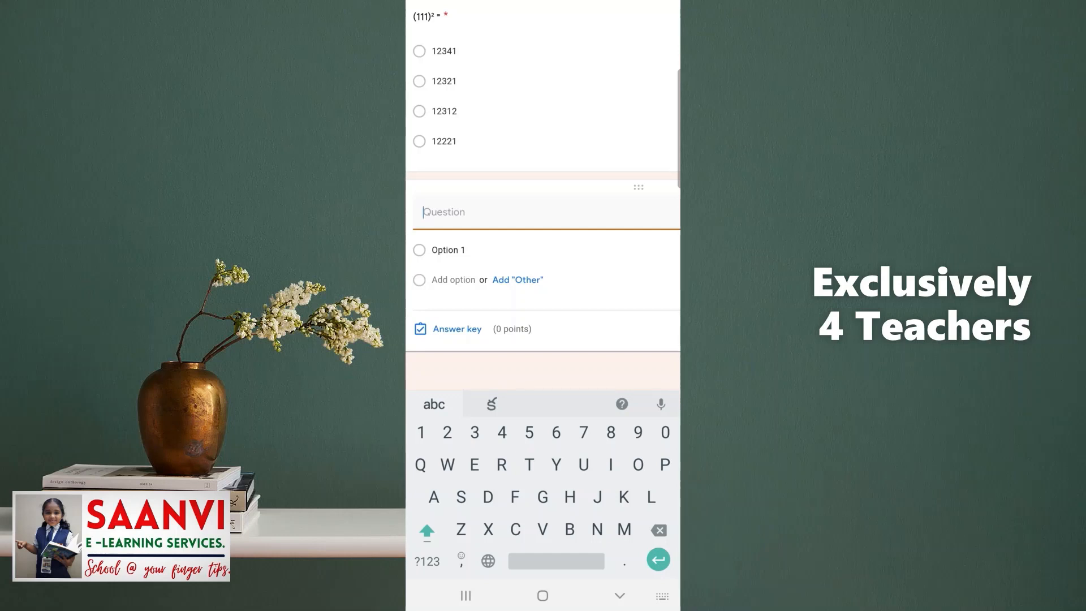
Step: Enter "³√4913" as the new question's text using MathKeyboard's math symbols
click(663, 595)
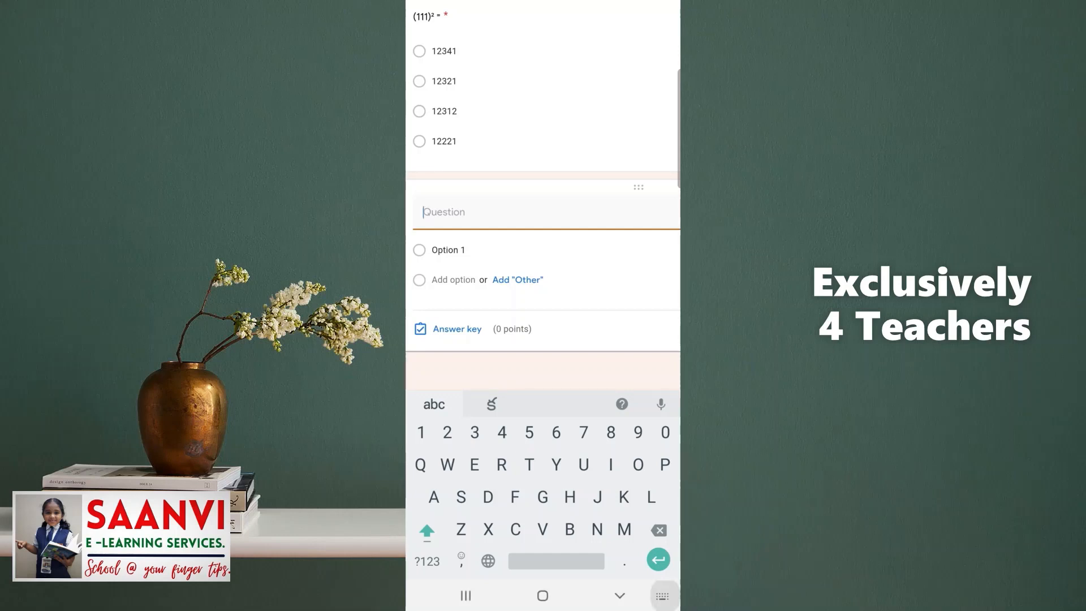
click(488, 383)
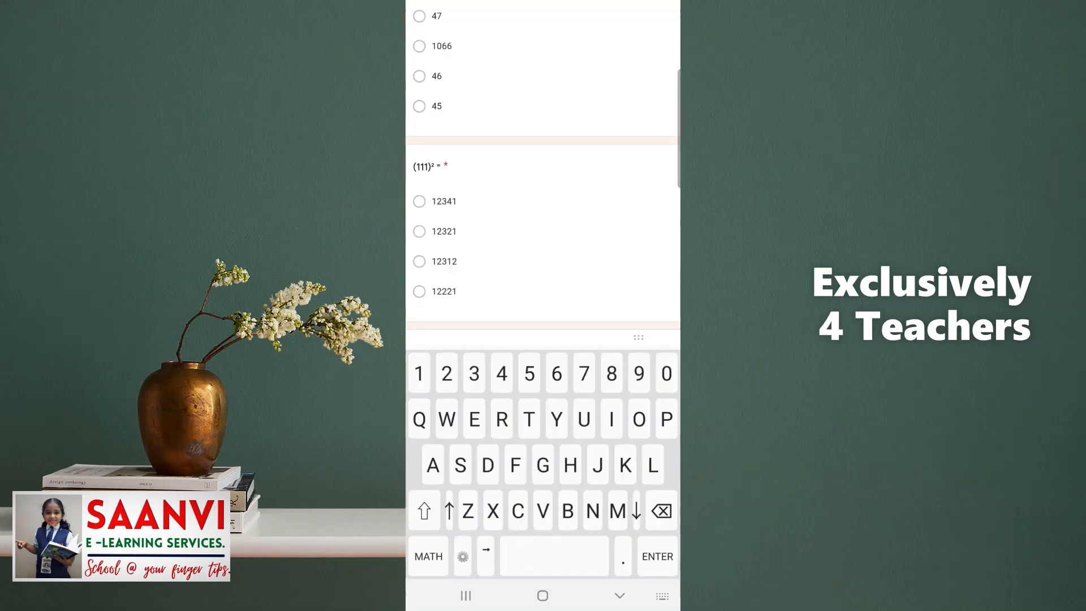
click(428, 556)
text(³√4)
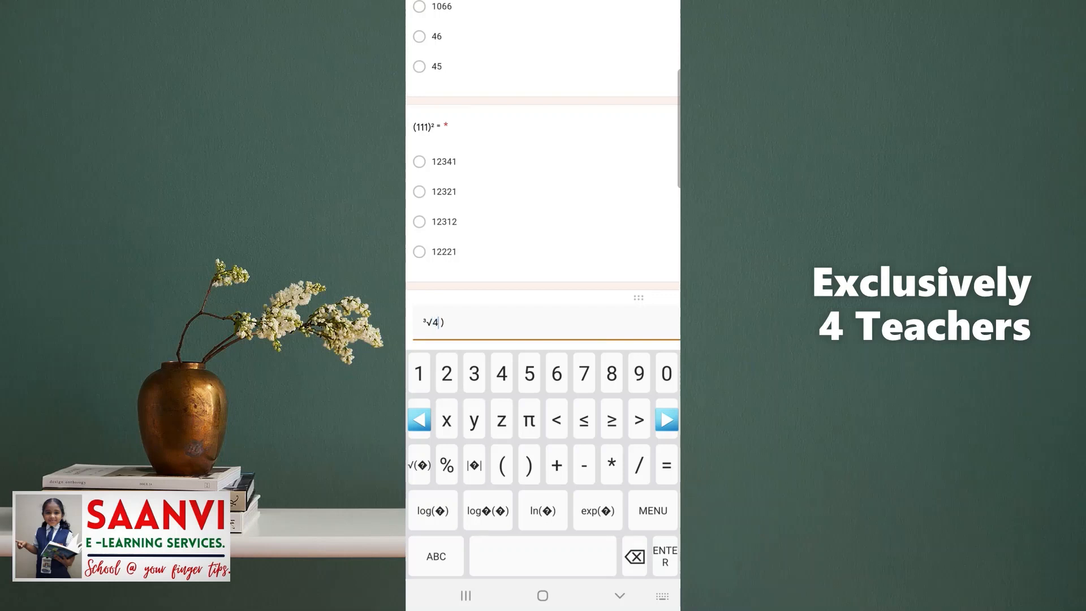
text(913)
key(Return)
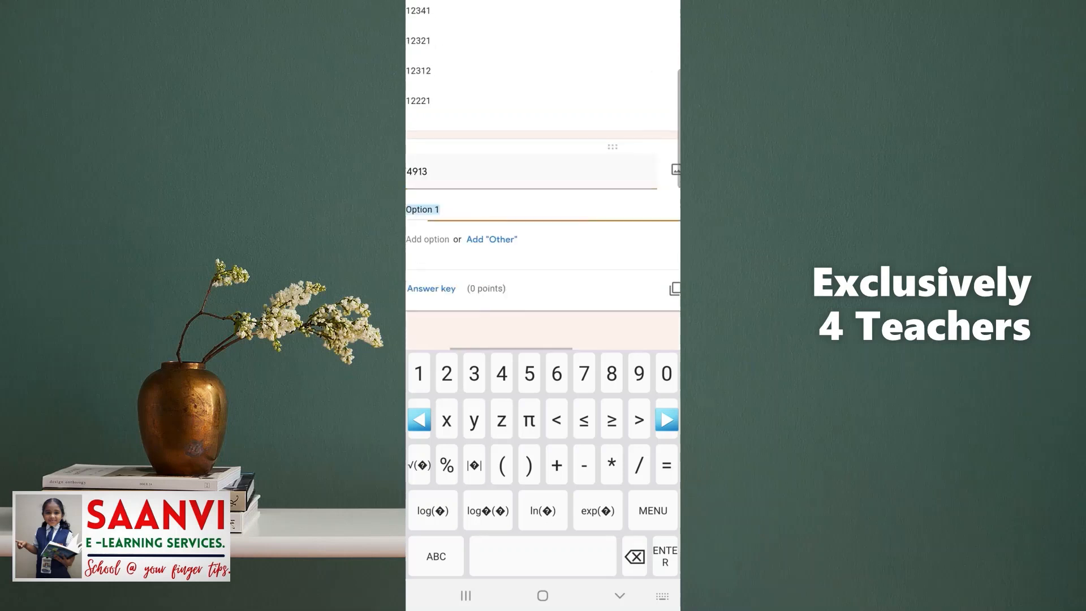
Step: Enter 17, 15, 16 and 18 as the four answer options of the ³√4913 question
text(17)
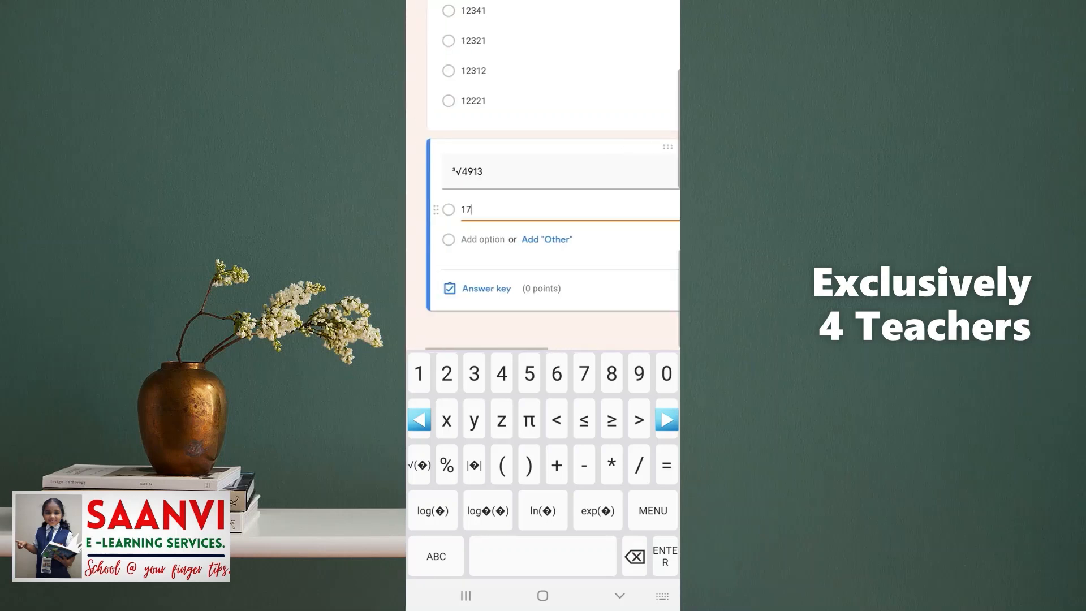
key(Return)
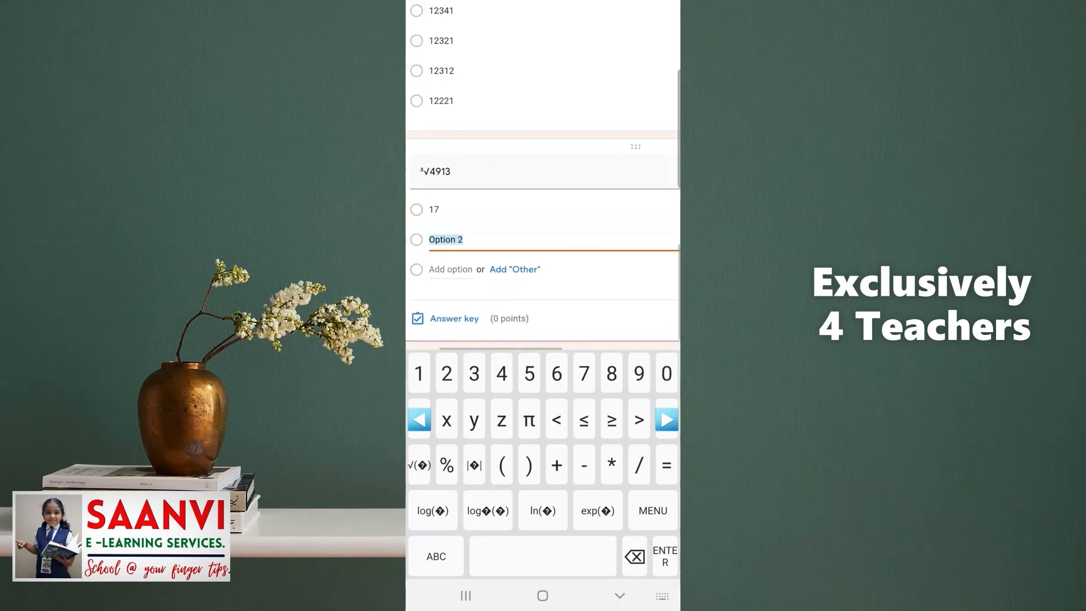
text(15)
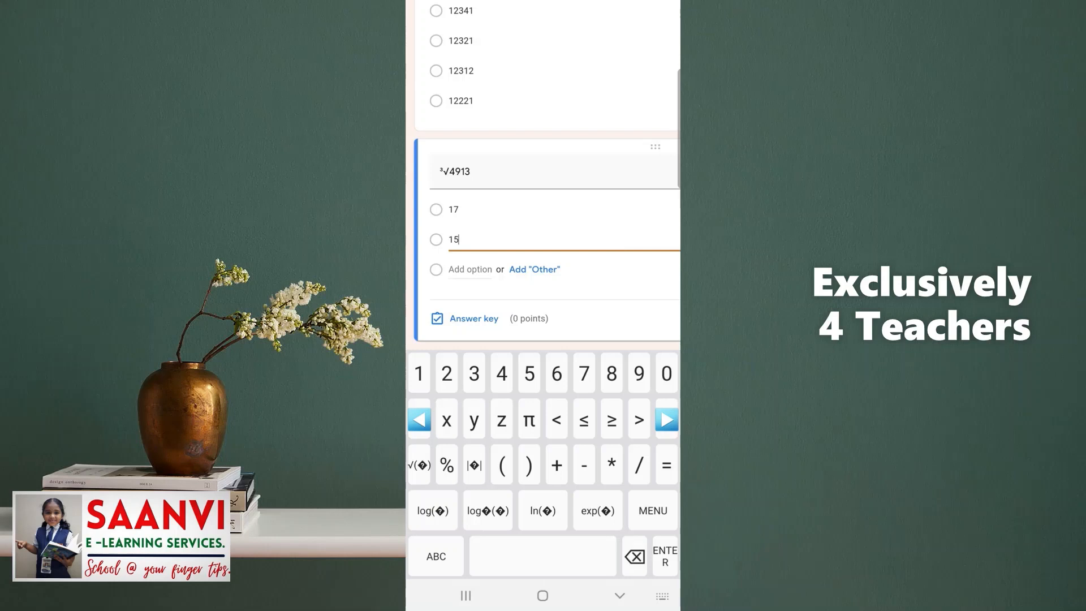
key(Return)
text(16)
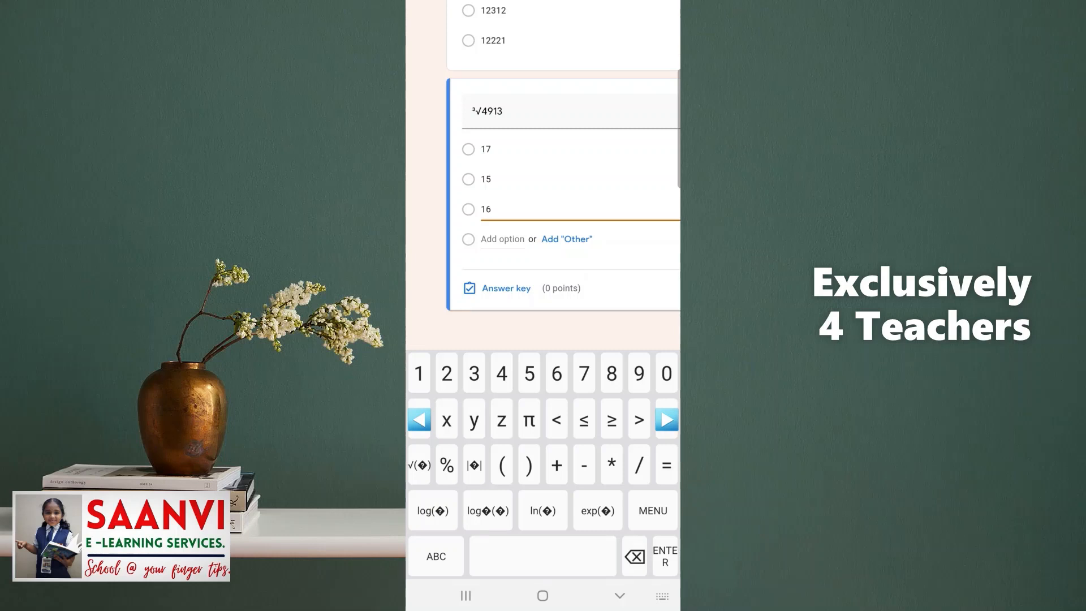
key(Return)
text(18)
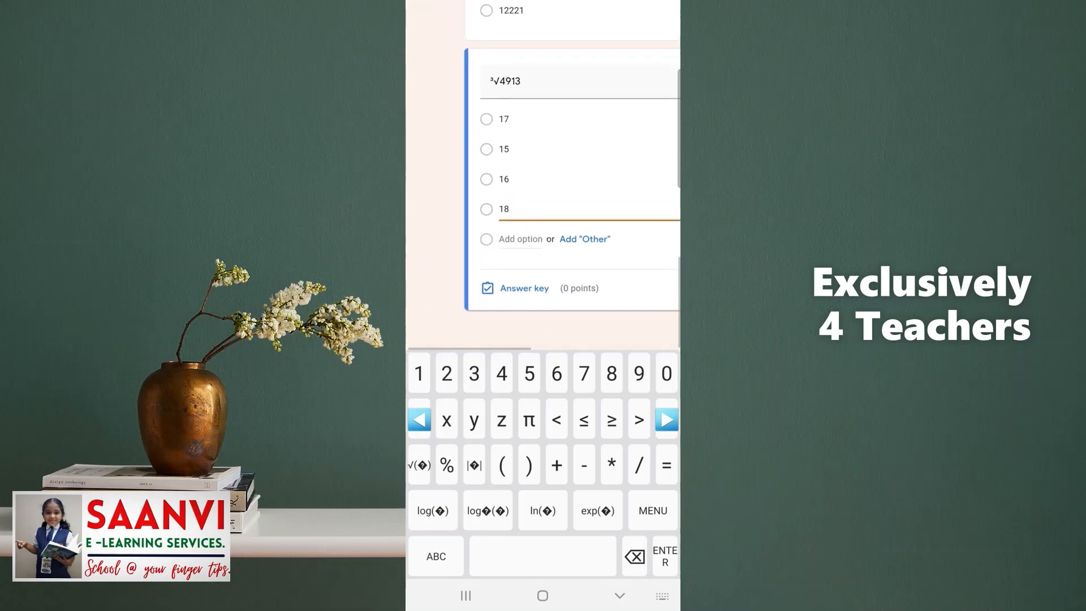
Step: Set the ³√4913 question's answer key to 17 with 3 points, using the English & Indic Languages keyboard for the points
click(524, 289)
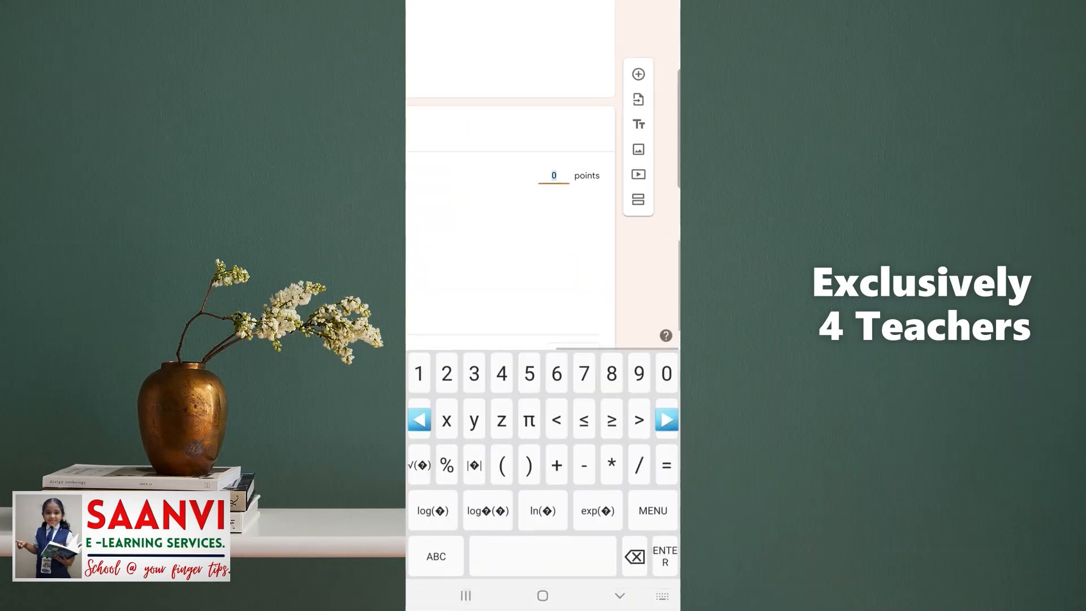
click(661, 597)
click(488, 383)
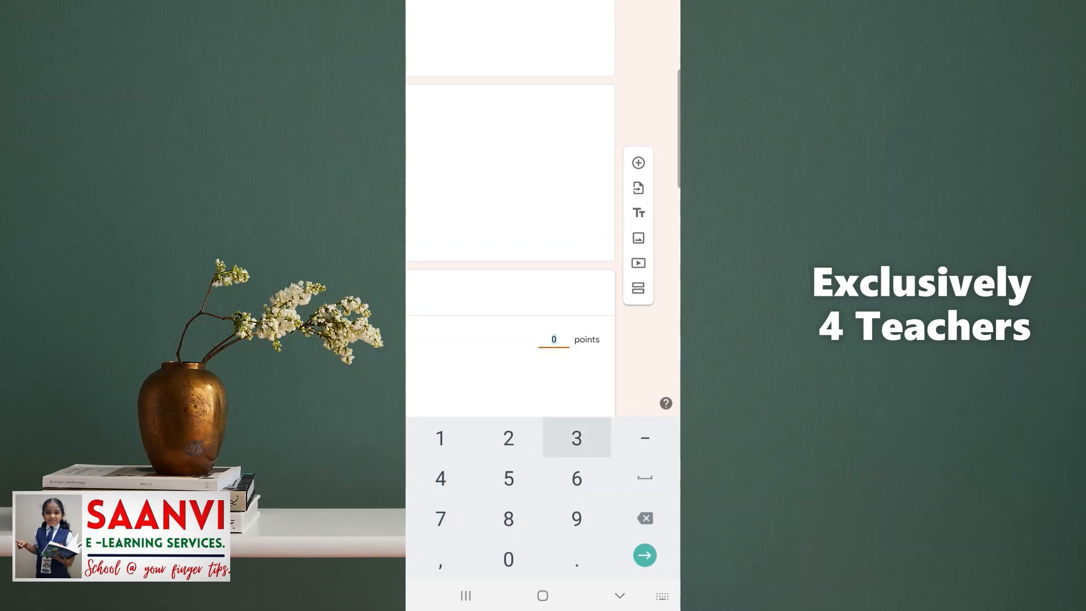
click(620, 595)
scroll(543, 339, left, 5)
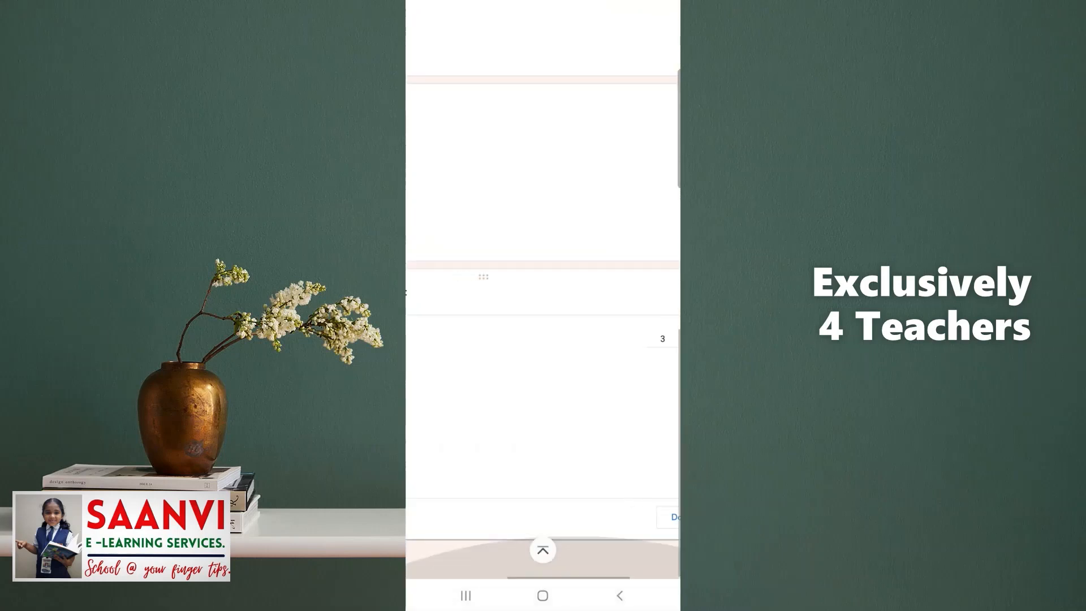
click(464, 368)
scroll(543, 339, right, 4)
scroll(543, 339, up, 3)
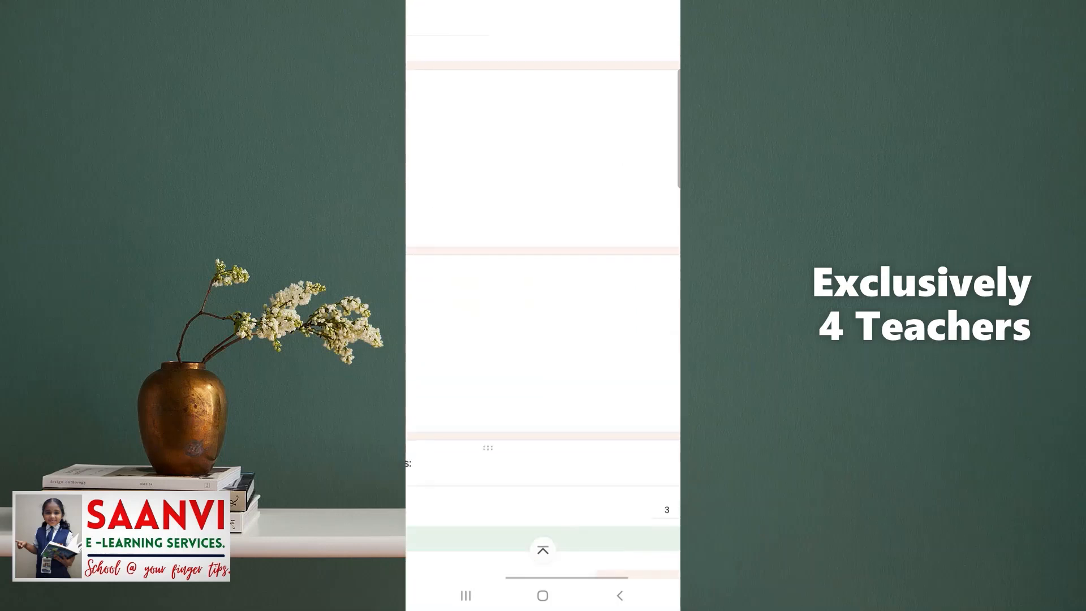
scroll(543, 340, down, 1)
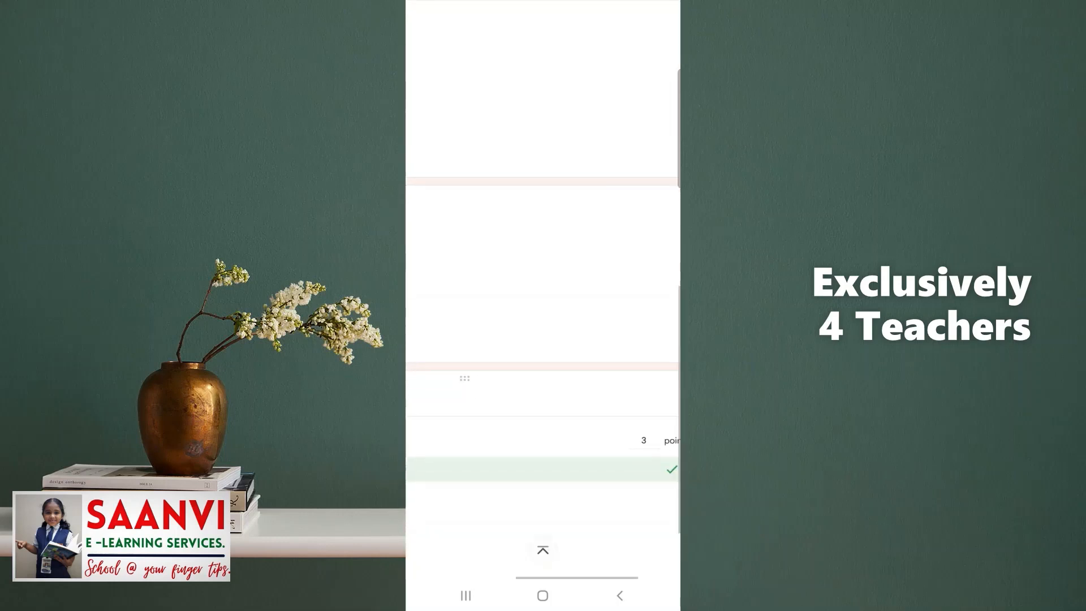
scroll(543, 339, down, 2)
scroll(544, 339, right, 2)
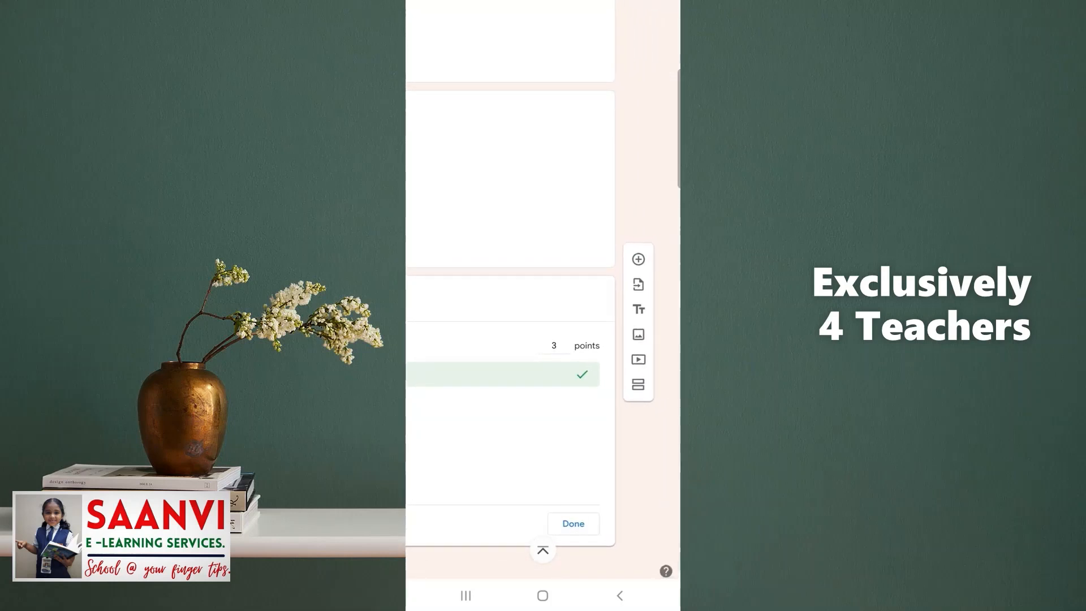
click(574, 524)
Step: Make the ³√4913 question required and duplicate it
scroll(543, 283, down, 2)
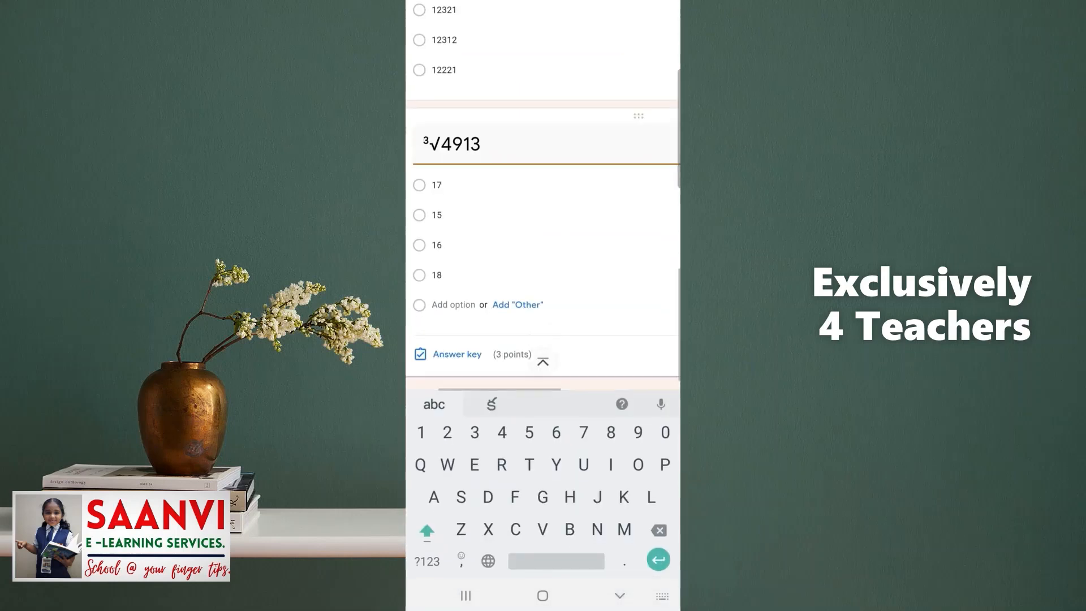
scroll(543, 282, right, 1)
scroll(543, 254, right, 3)
click(572, 332)
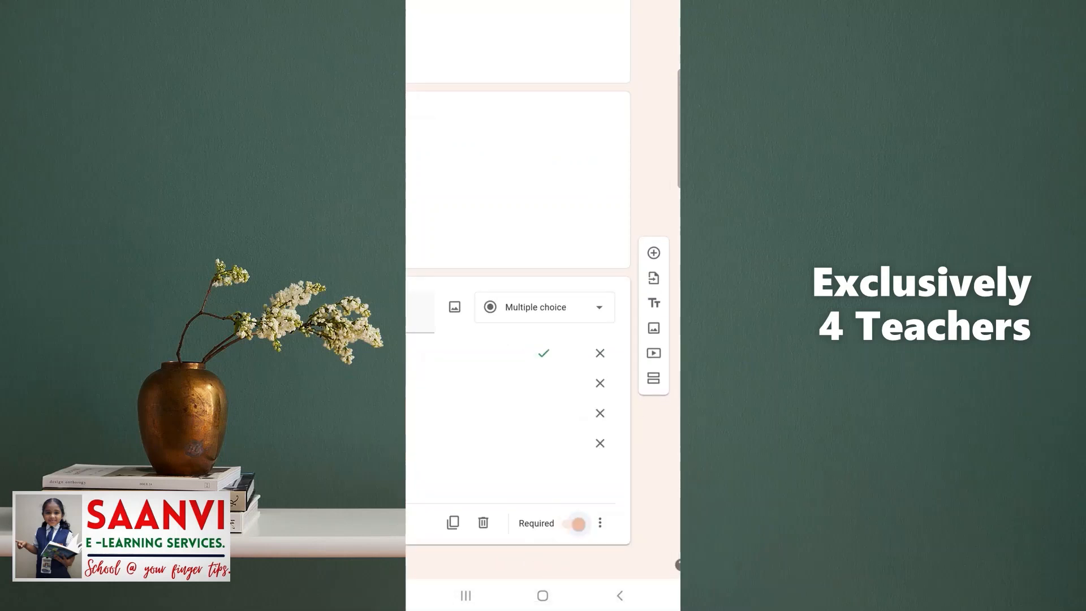
scroll(543, 305, left, 1)
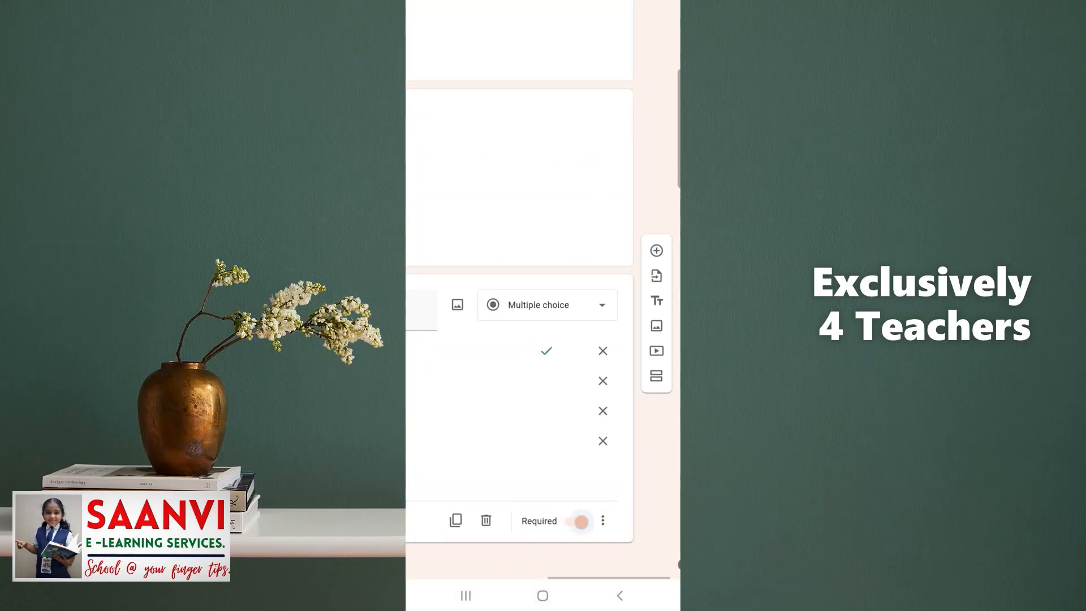
scroll(543, 396, left, 3)
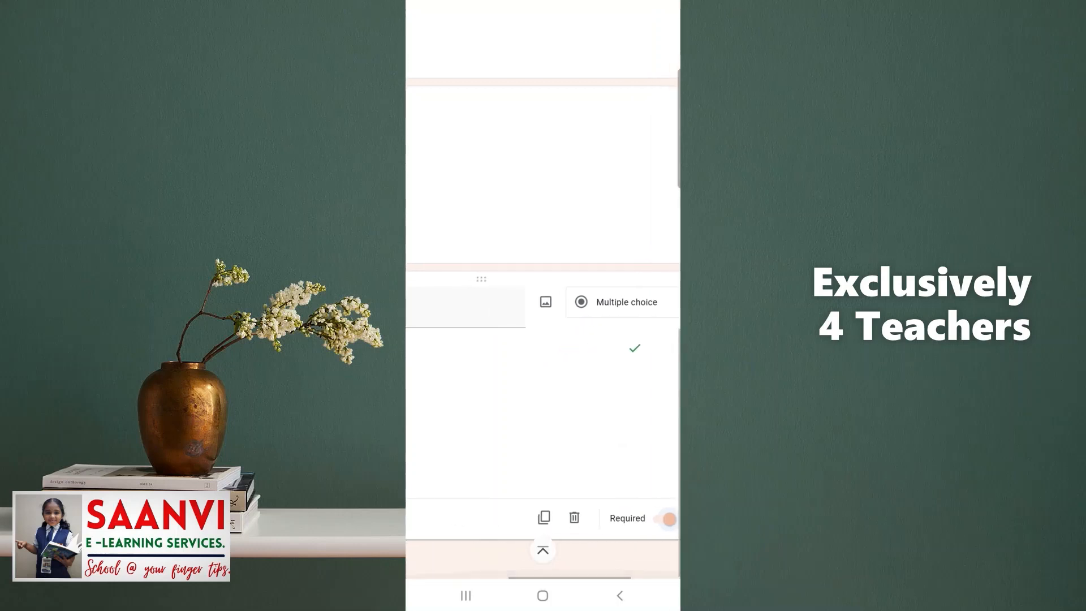
click(544, 518)
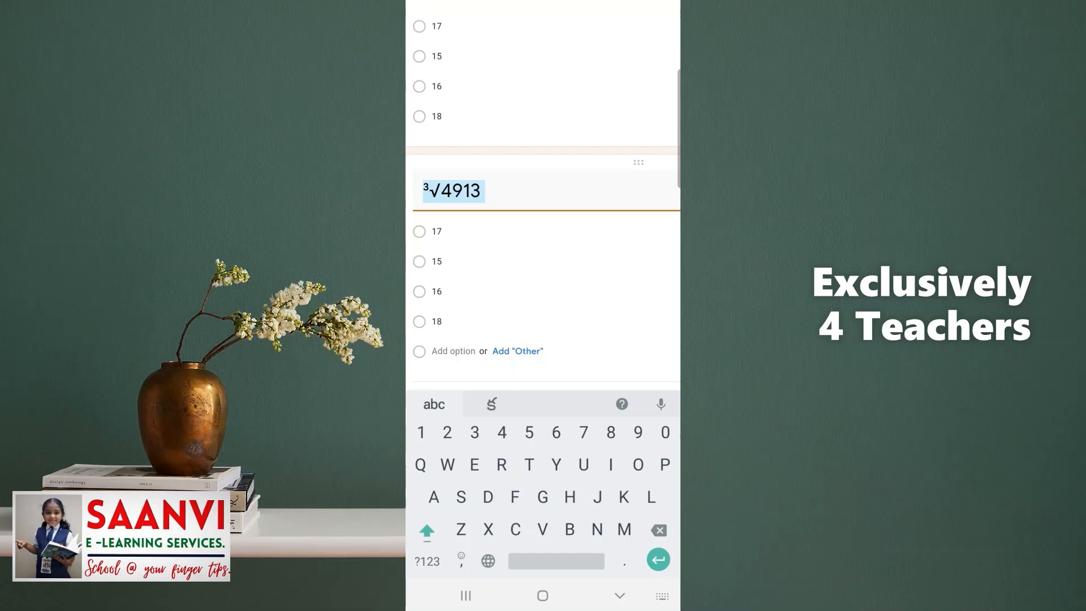
Step: Replace the duplicated question's text with "2X³" in MathKeyboard, using a superscript 3
click(662, 596)
click(488, 383)
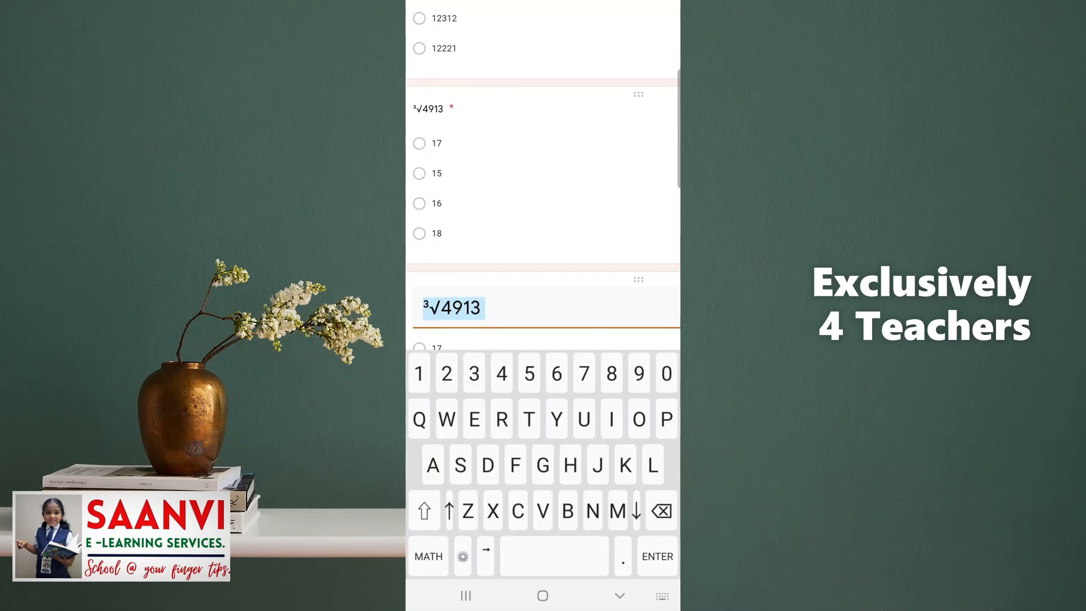
text(2)
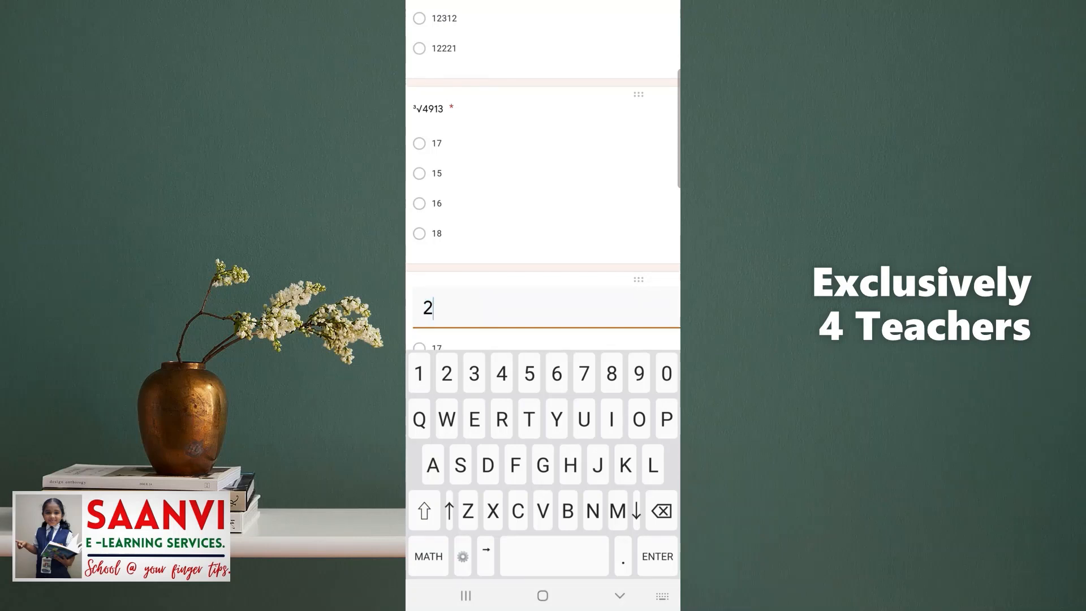
text(X)
click(428, 557)
click(653, 511)
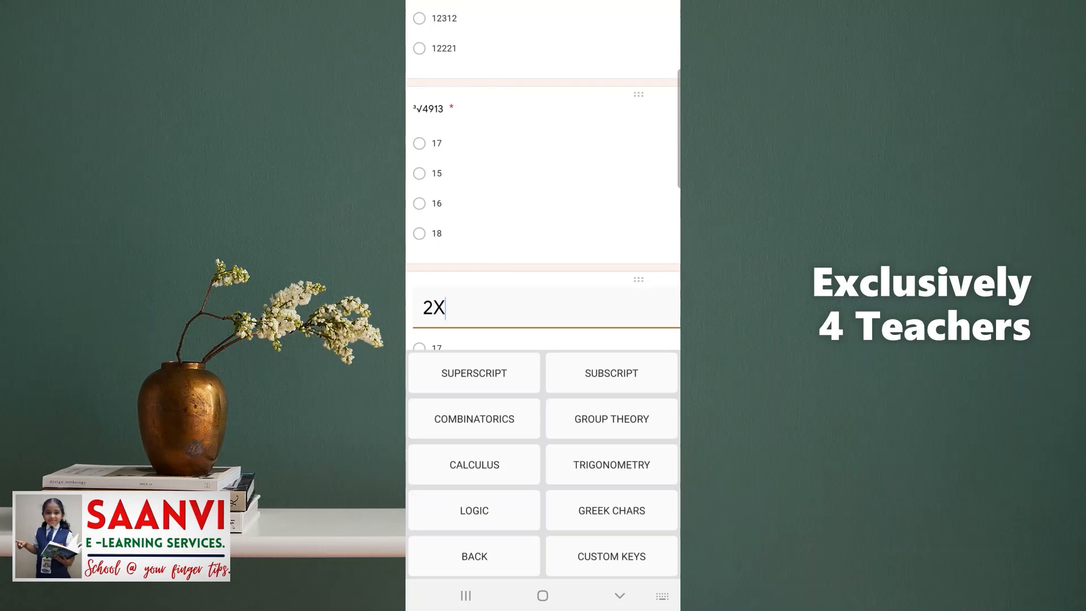
click(474, 373)
click(474, 416)
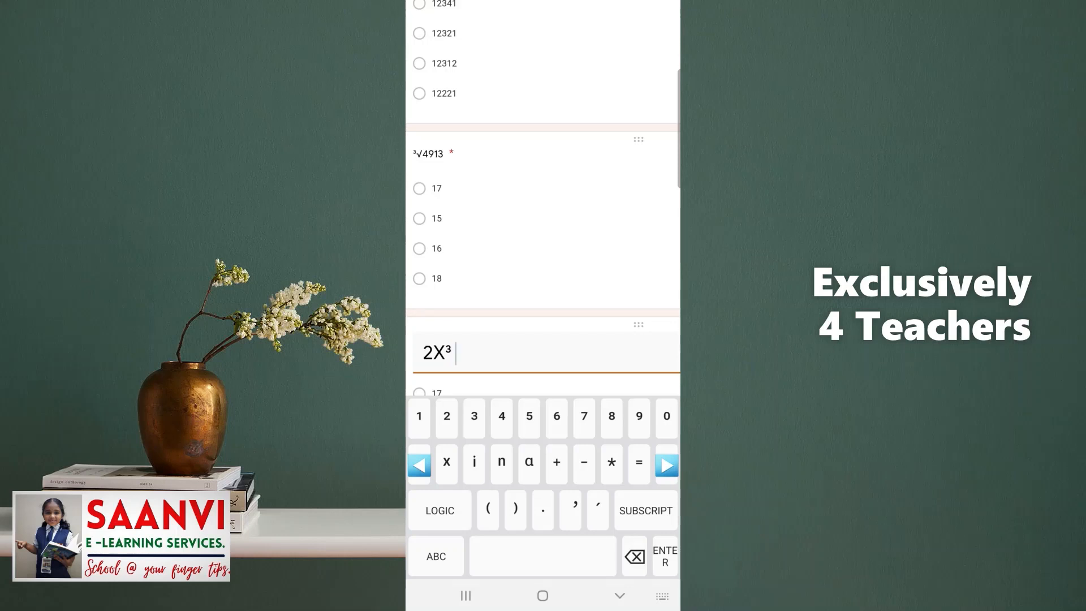
Step: Continue the question's expression with "+7x²", using a superscript 2
click(436, 557)
click(428, 556)
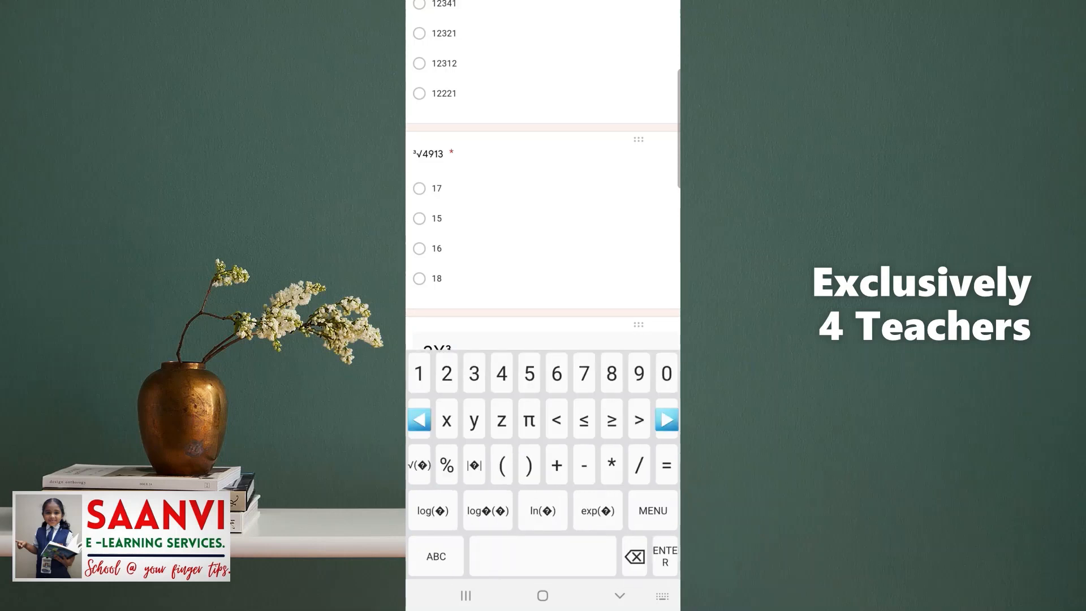
text(+)
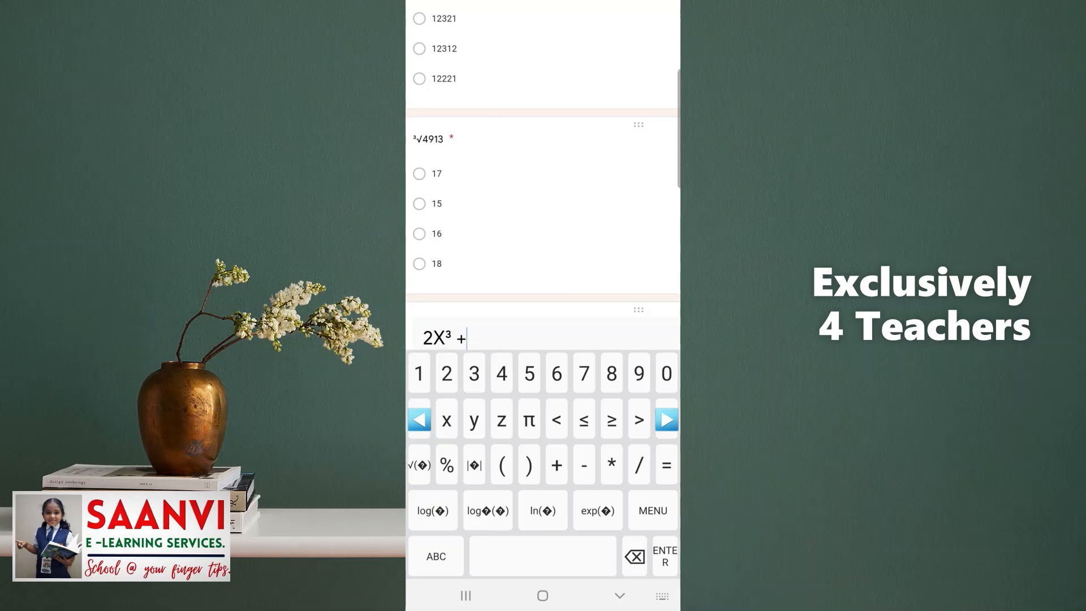
text(7)
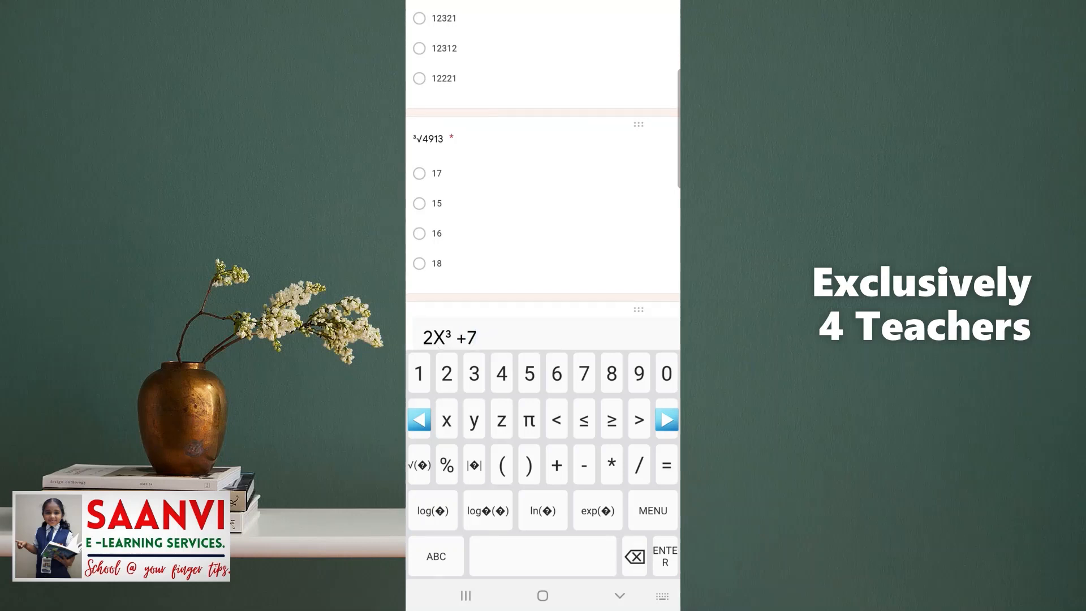
click(437, 556)
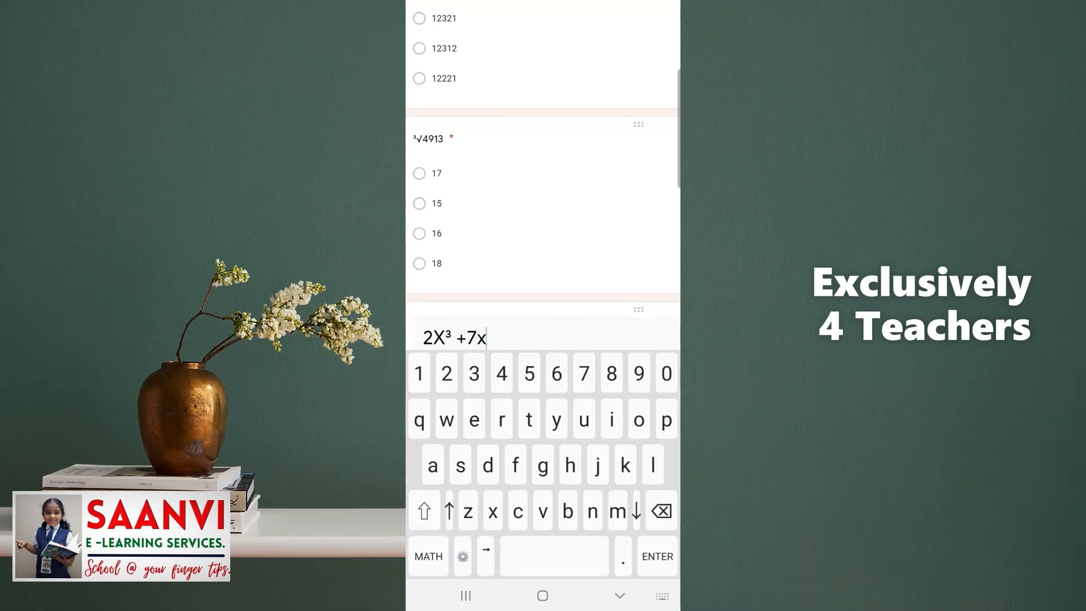
text(x)
click(428, 556)
click(437, 556)
click(429, 556)
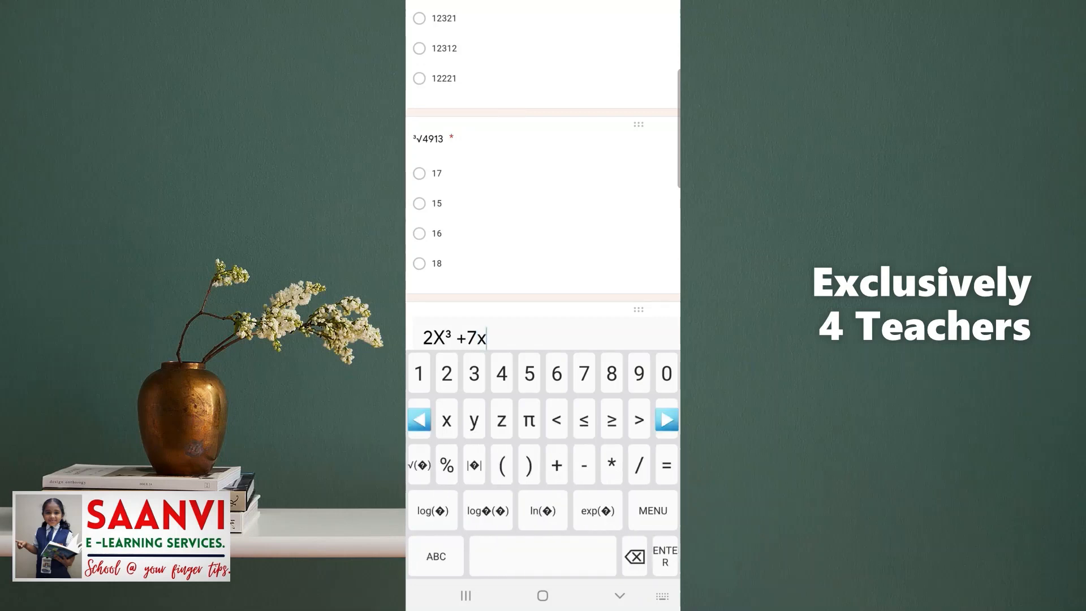
click(653, 510)
click(474, 372)
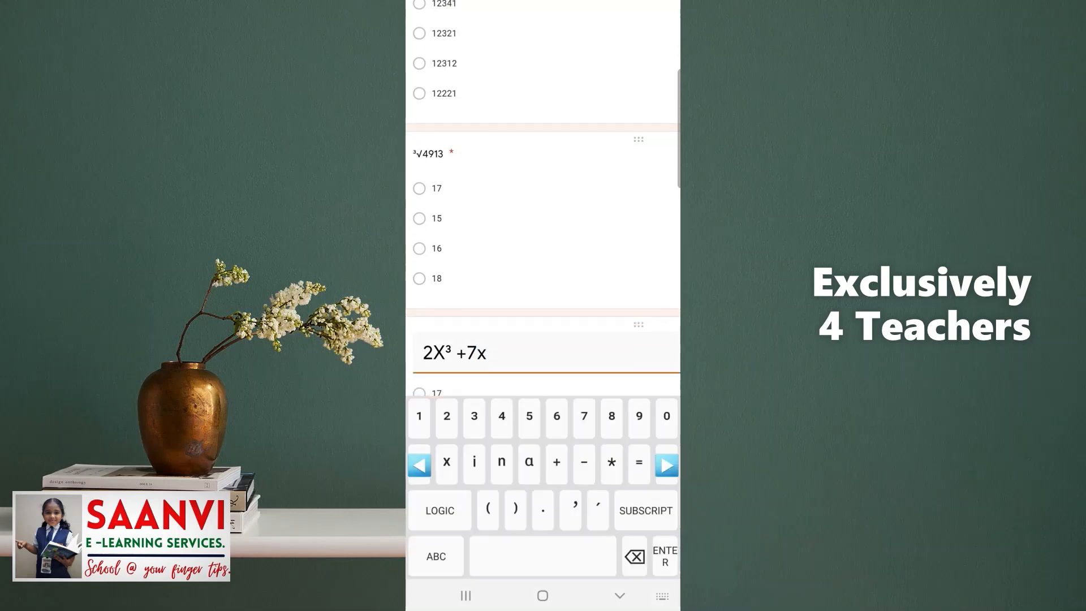
text(²)
Step: Complete the question text by adding "-8 is" after the x² term
click(436, 557)
click(428, 556)
text(-8)
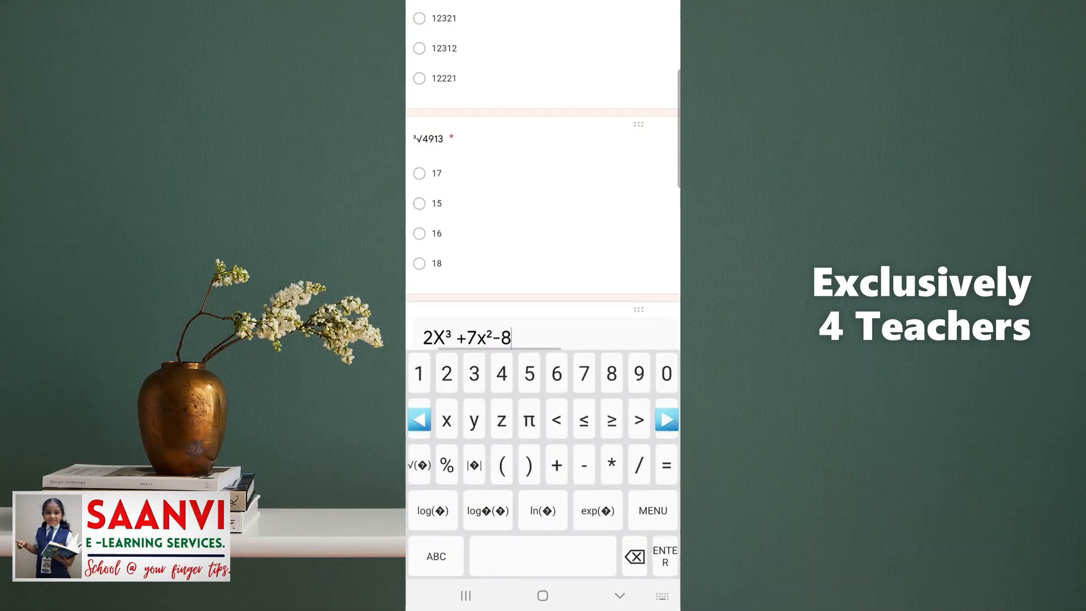
scroll(543, 226, down, 2)
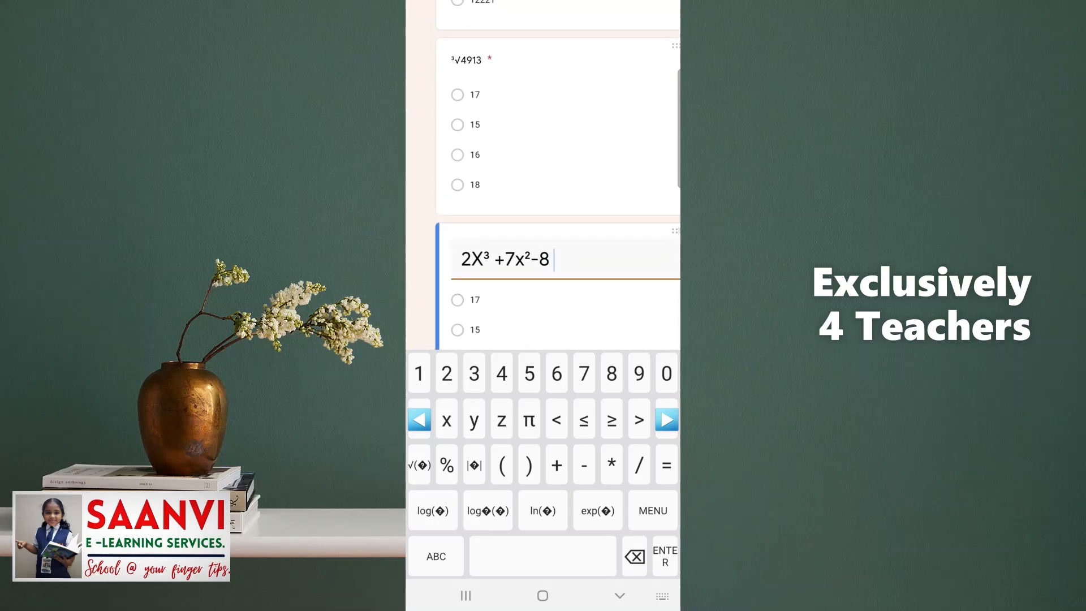
click(437, 556)
text(is)
Step: Replace the first two answer options of the polynomial question with "monomial" and "binomial"
click(475, 300)
text(monomial)
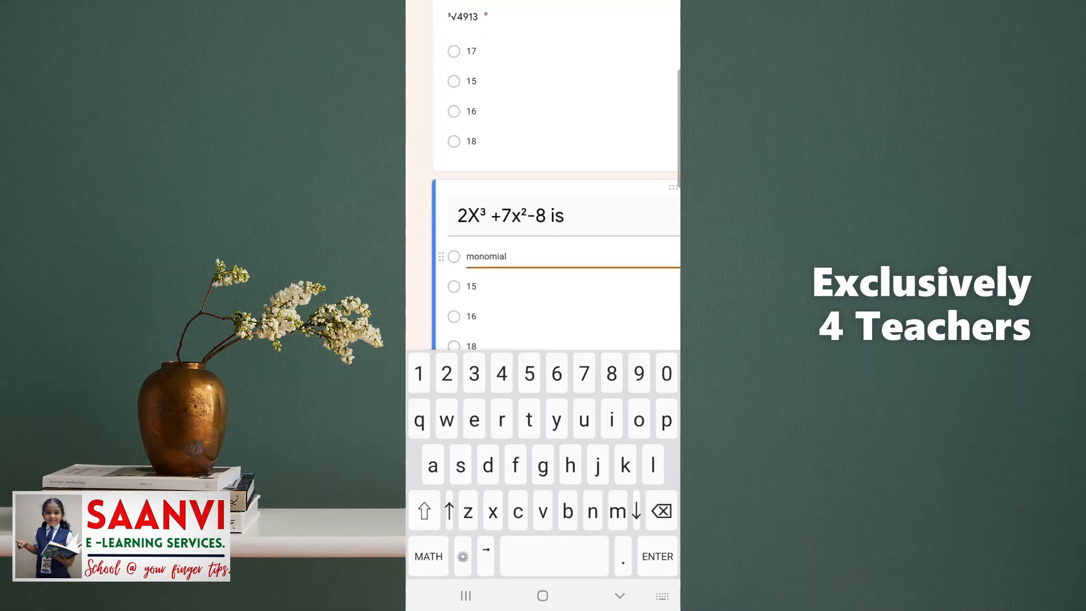
click(471, 287)
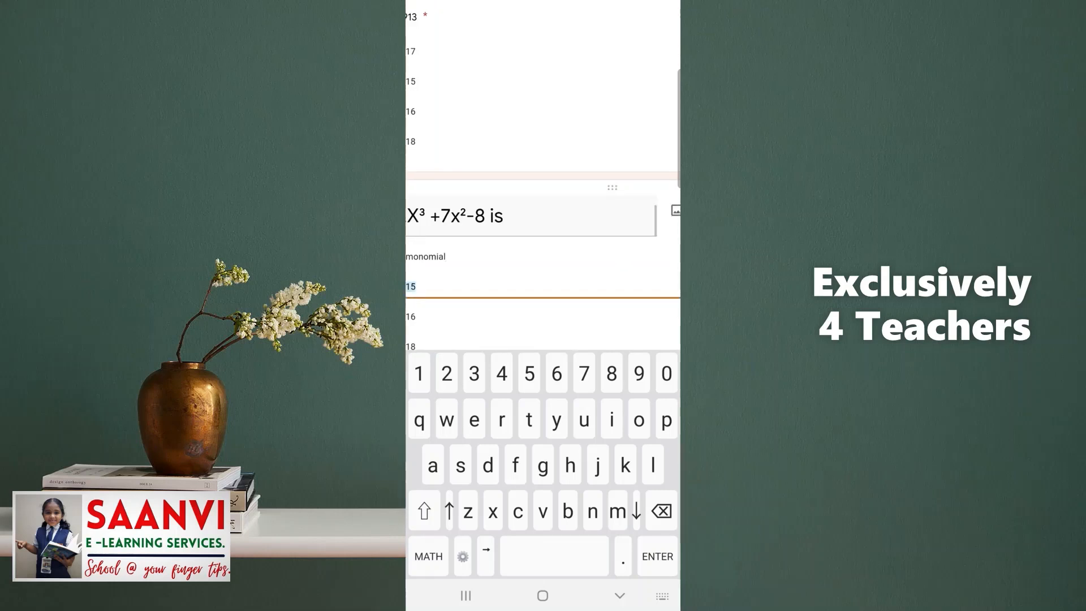
text(binomial)
click(620, 595)
scroll(543, 339, left, 2)
scroll(543, 339, down, 2)
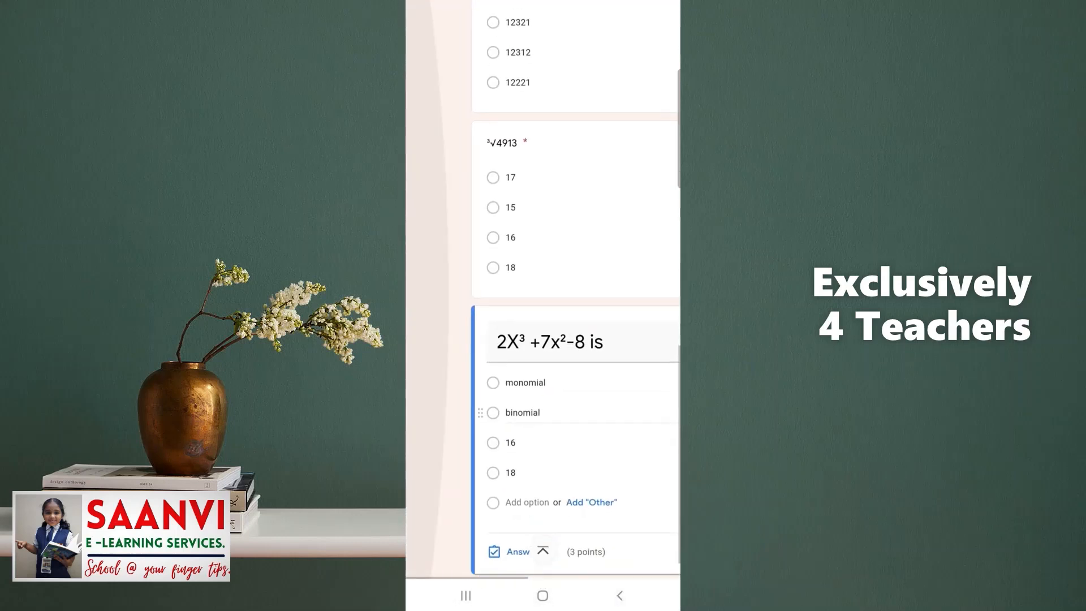
Step: Replace the polynomial question's last two answer options with "TRINOMIAL" and "MULTINIMIAL", and switch back to the regular phone keyboard
click(511, 444)
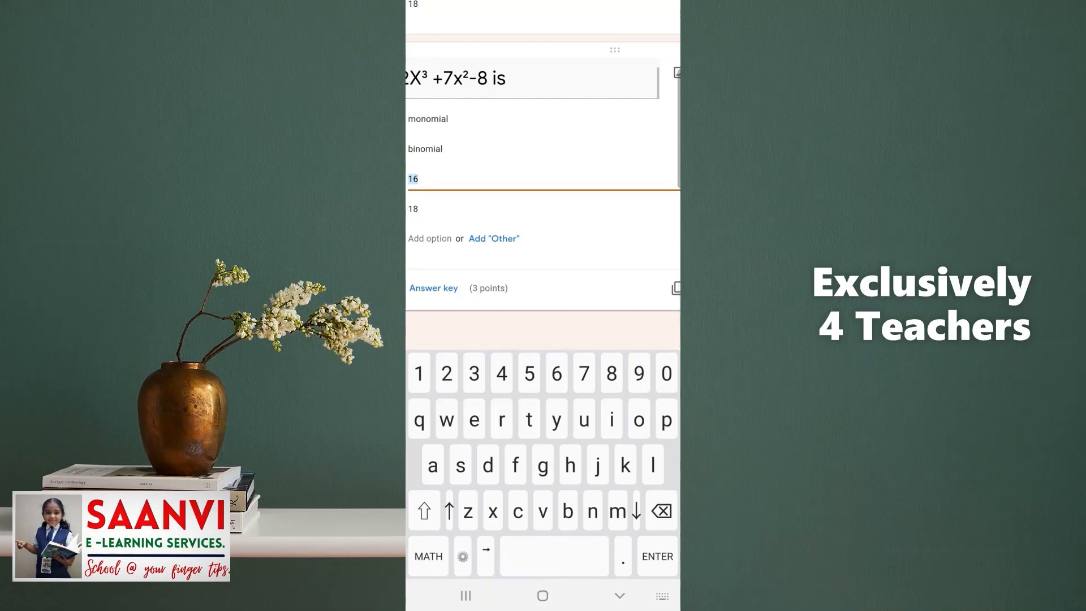
click(424, 511)
text(TR)
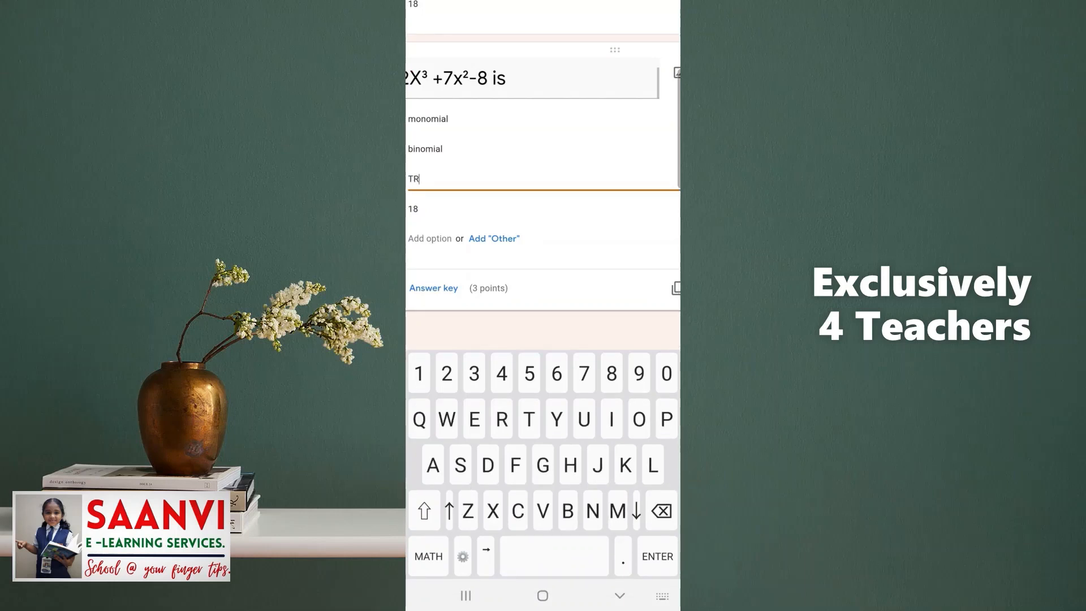
text(INOMIAL)
click(498, 209)
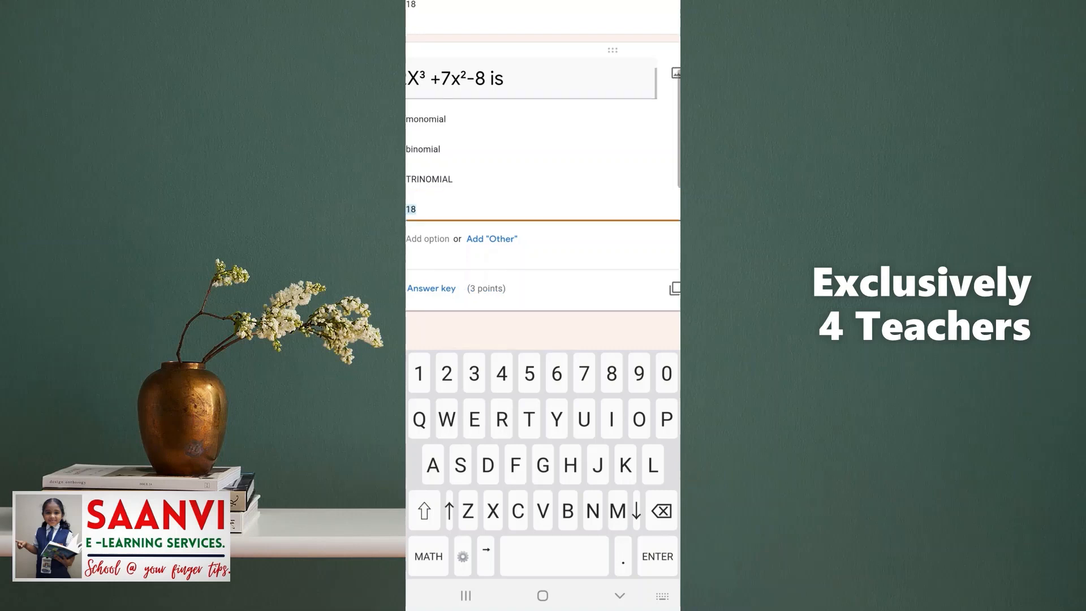
text(MULTINIMIAL)
click(663, 595)
click(519, 283)
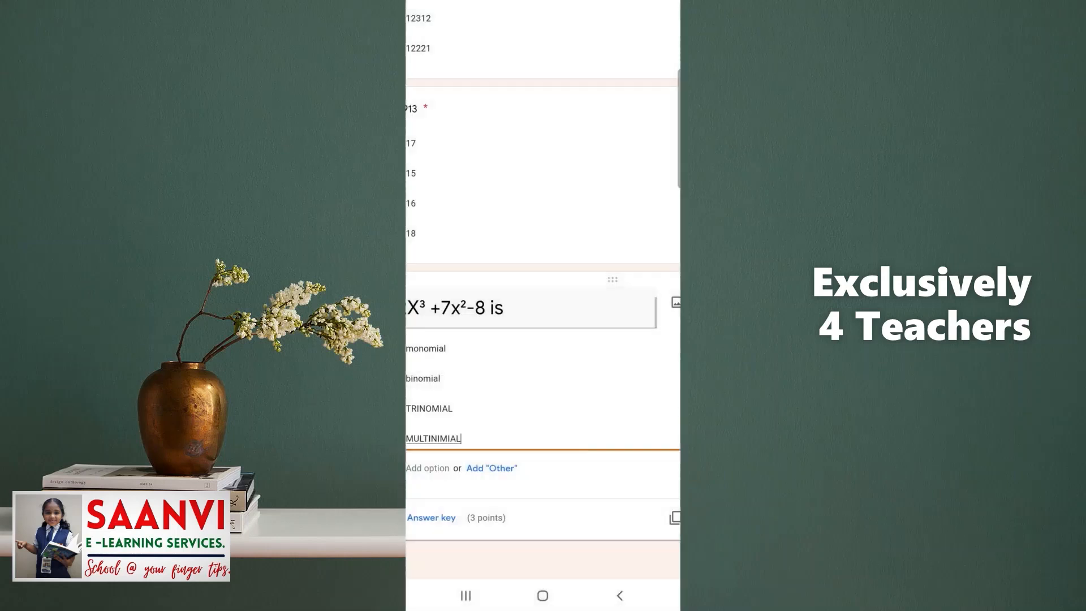
Step: Set TRINOMIAL as the only correct answer in the polynomial question's answer key, deselect monomial, and finish the answer key
scroll(543, 226, down, 2)
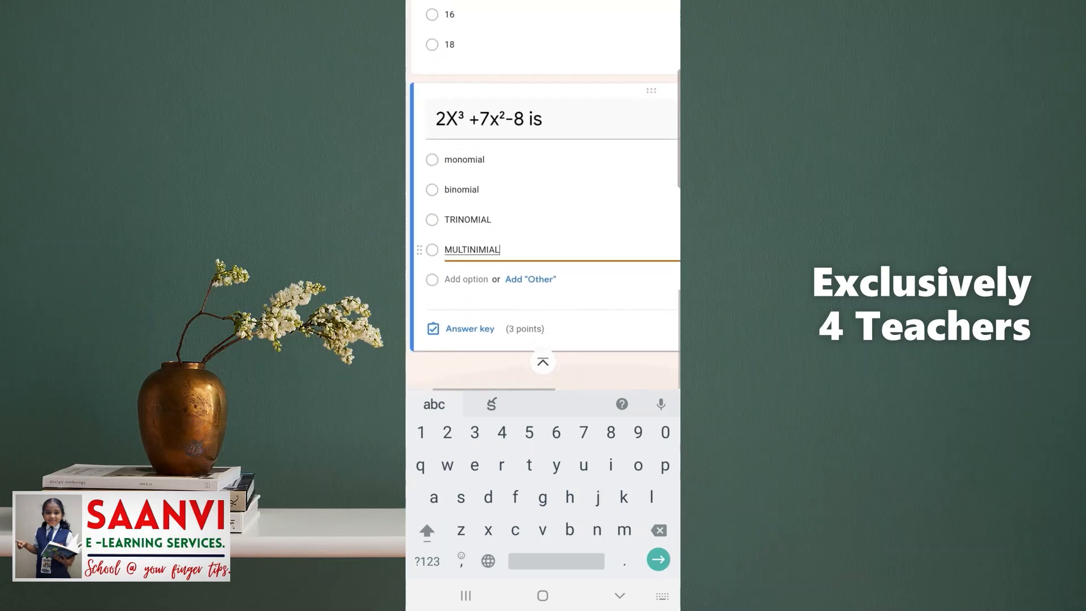
click(469, 327)
scroll(543, 227, right, 5)
click(554, 370)
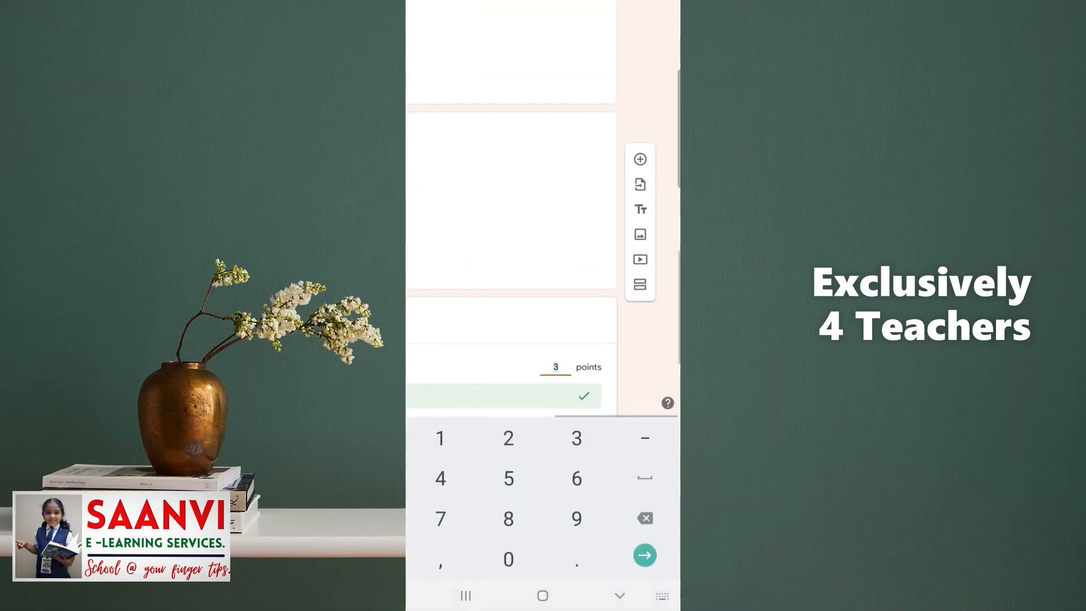
scroll(543, 226, down, 3)
scroll(543, 226, left, 4)
scroll(543, 226, left, 1)
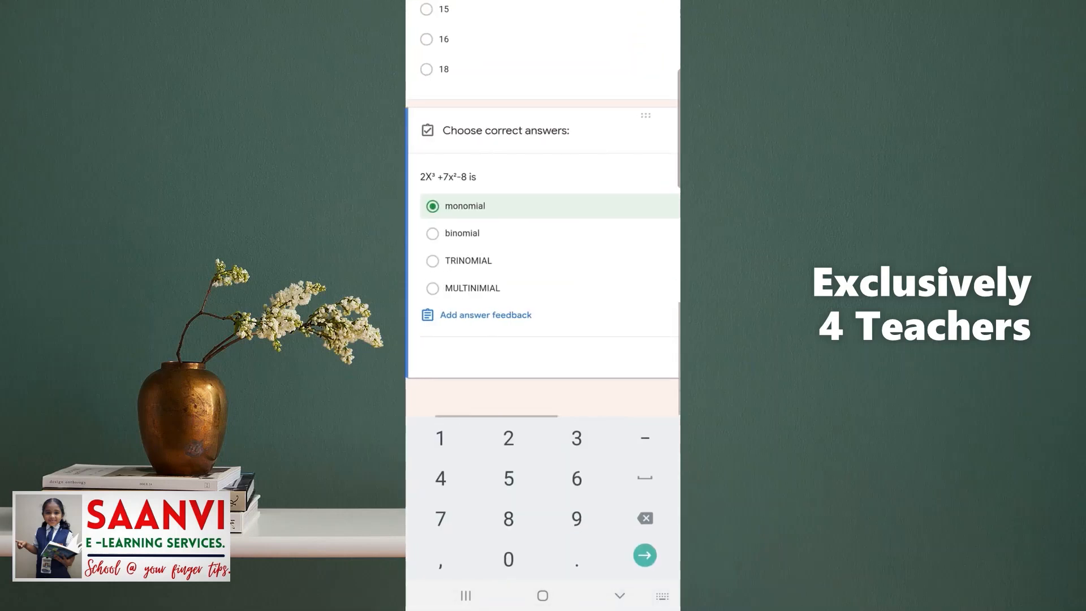
click(433, 261)
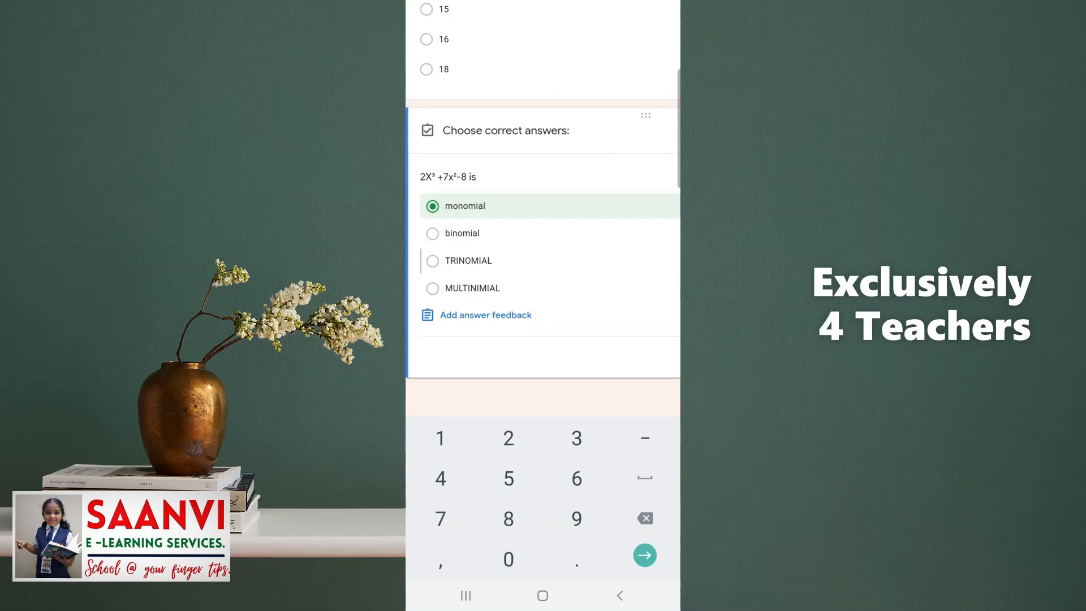
click(432, 423)
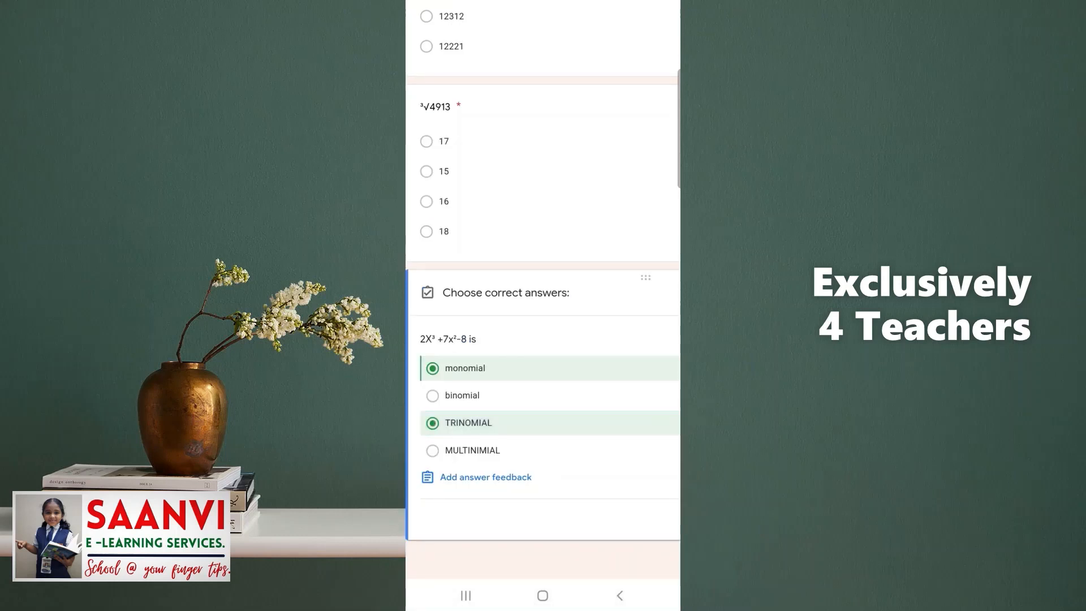
click(433, 368)
scroll(543, 396, down, 1)
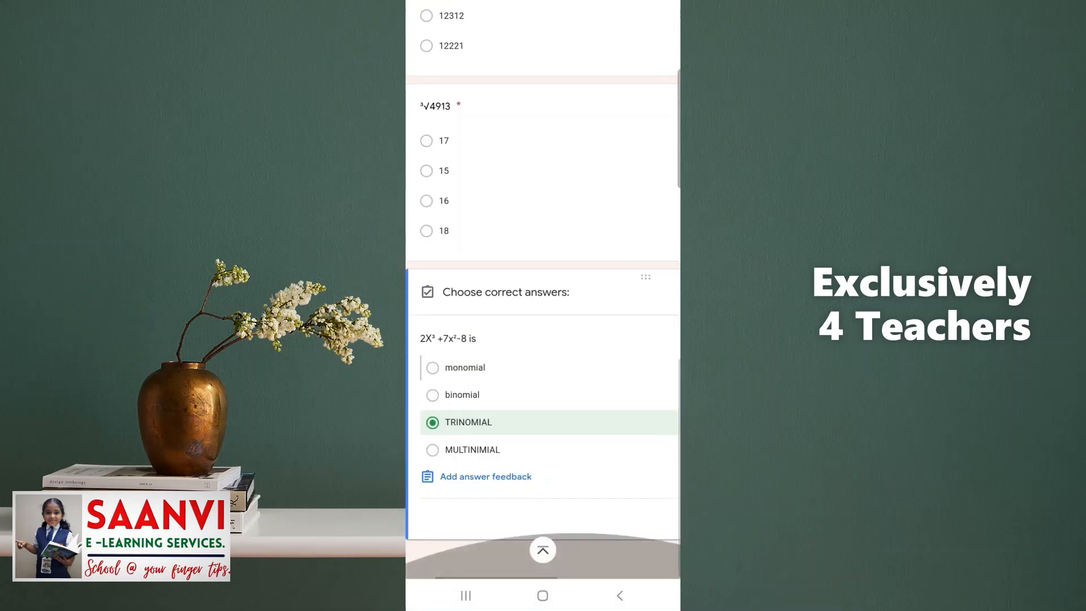
scroll(543, 396, right, 1)
scroll(543, 396, right, 4)
click(573, 516)
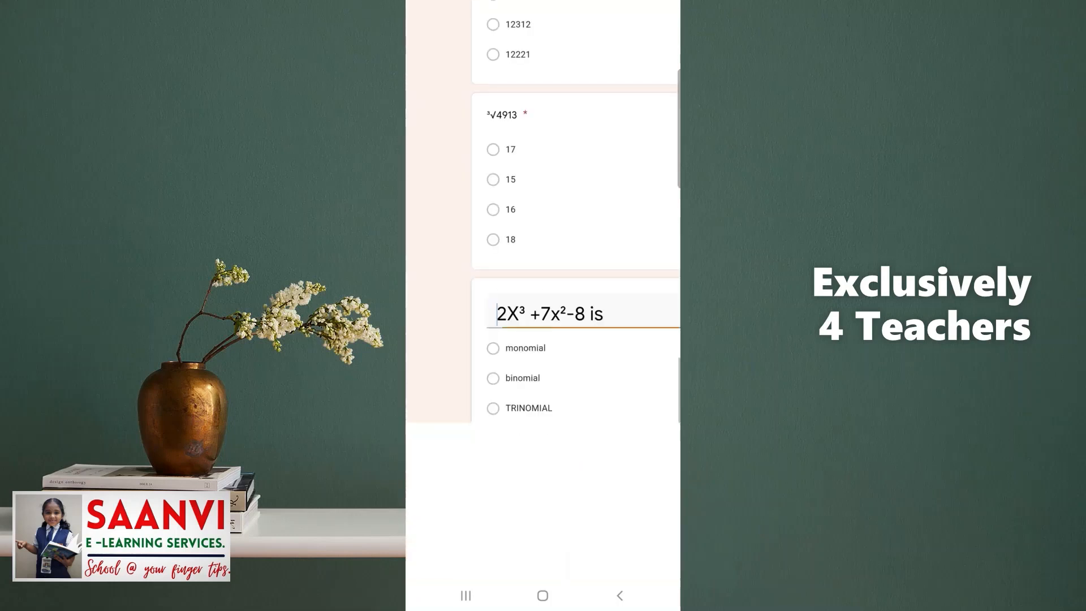
Step: Open the send options for the form, choose sharing by link with a shortened URL, and copy the link
scroll(543, 226, down, 5)
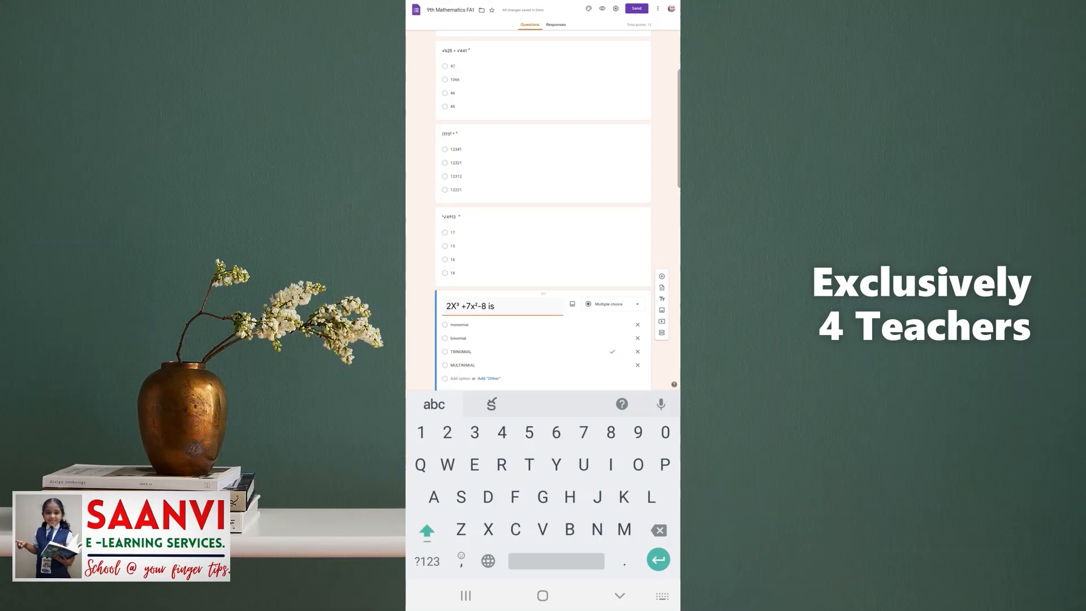
scroll(543, 226, up, 5)
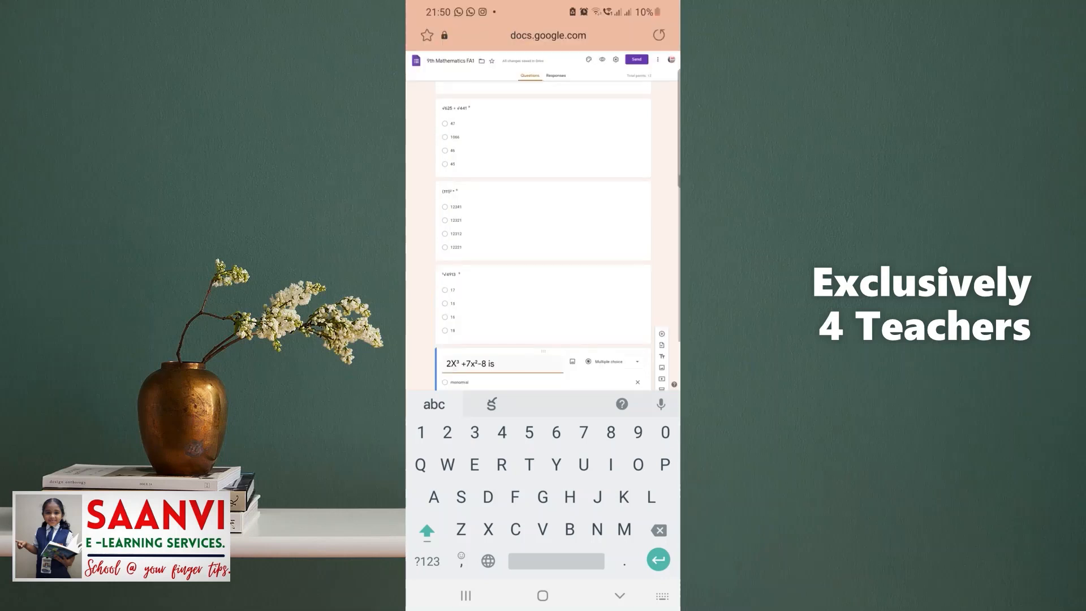
scroll(543, 226, up, 1)
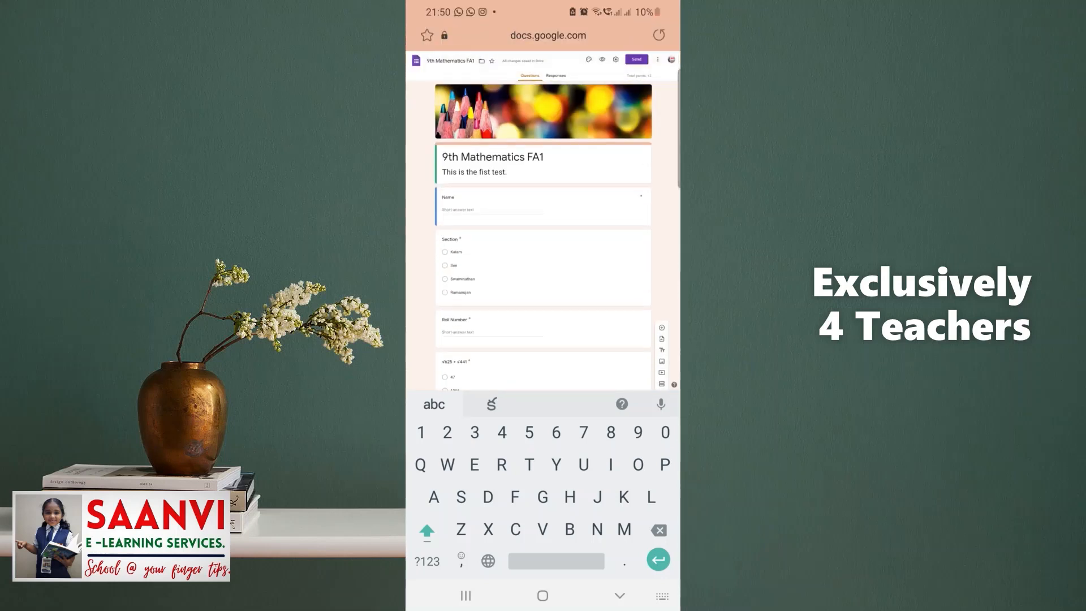
click(620, 596)
click(637, 59)
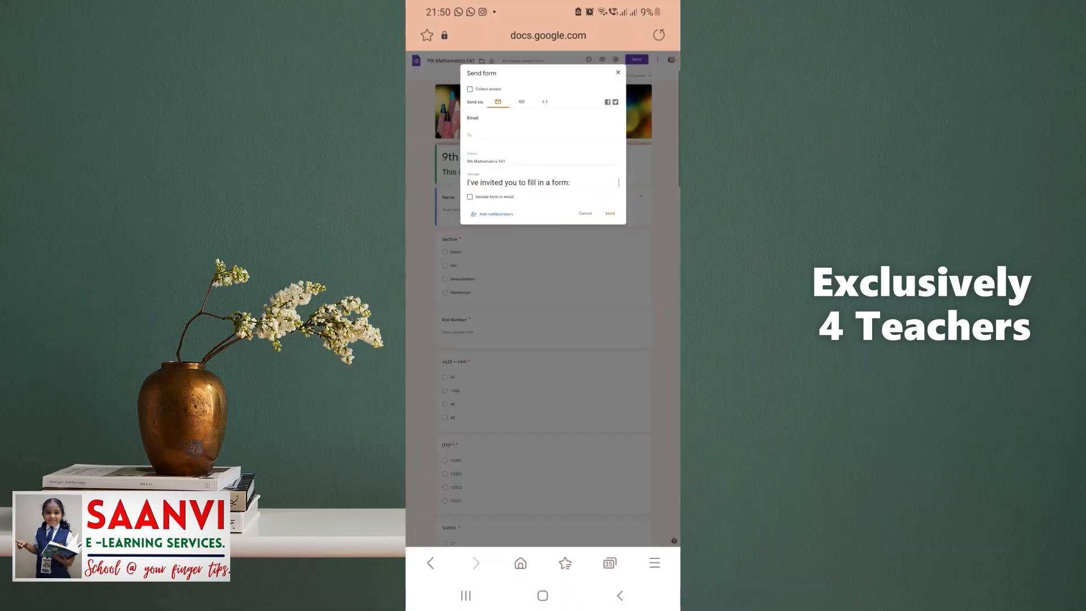
click(521, 102)
click(470, 137)
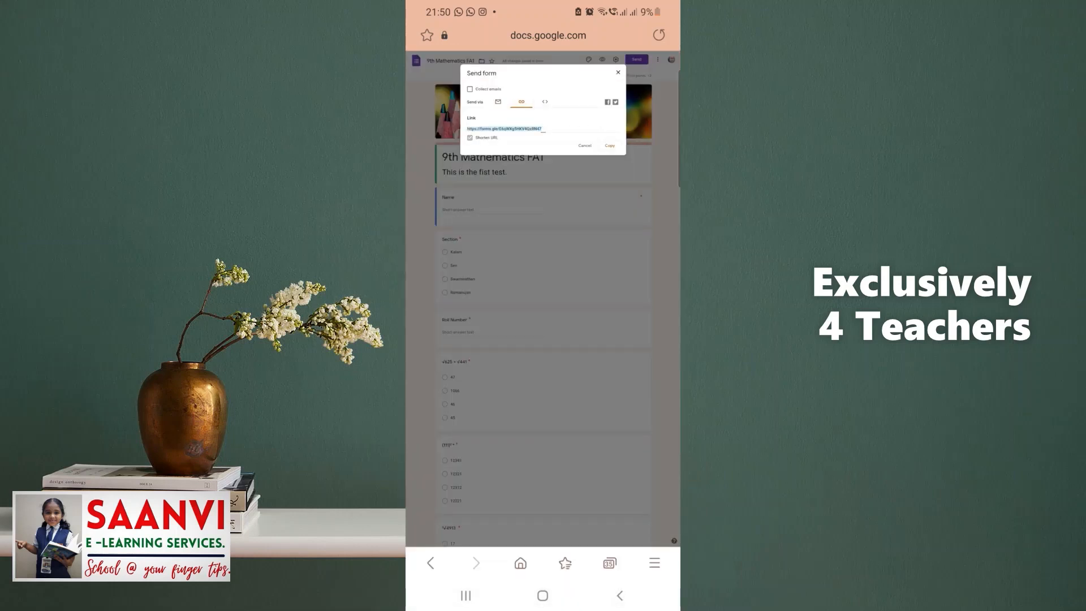
click(610, 145)
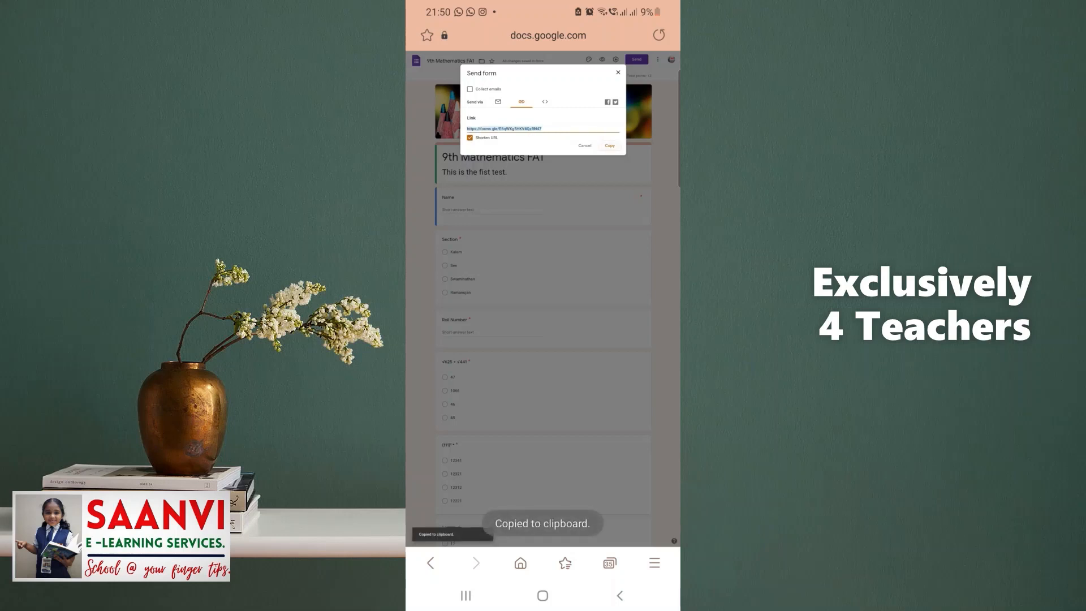